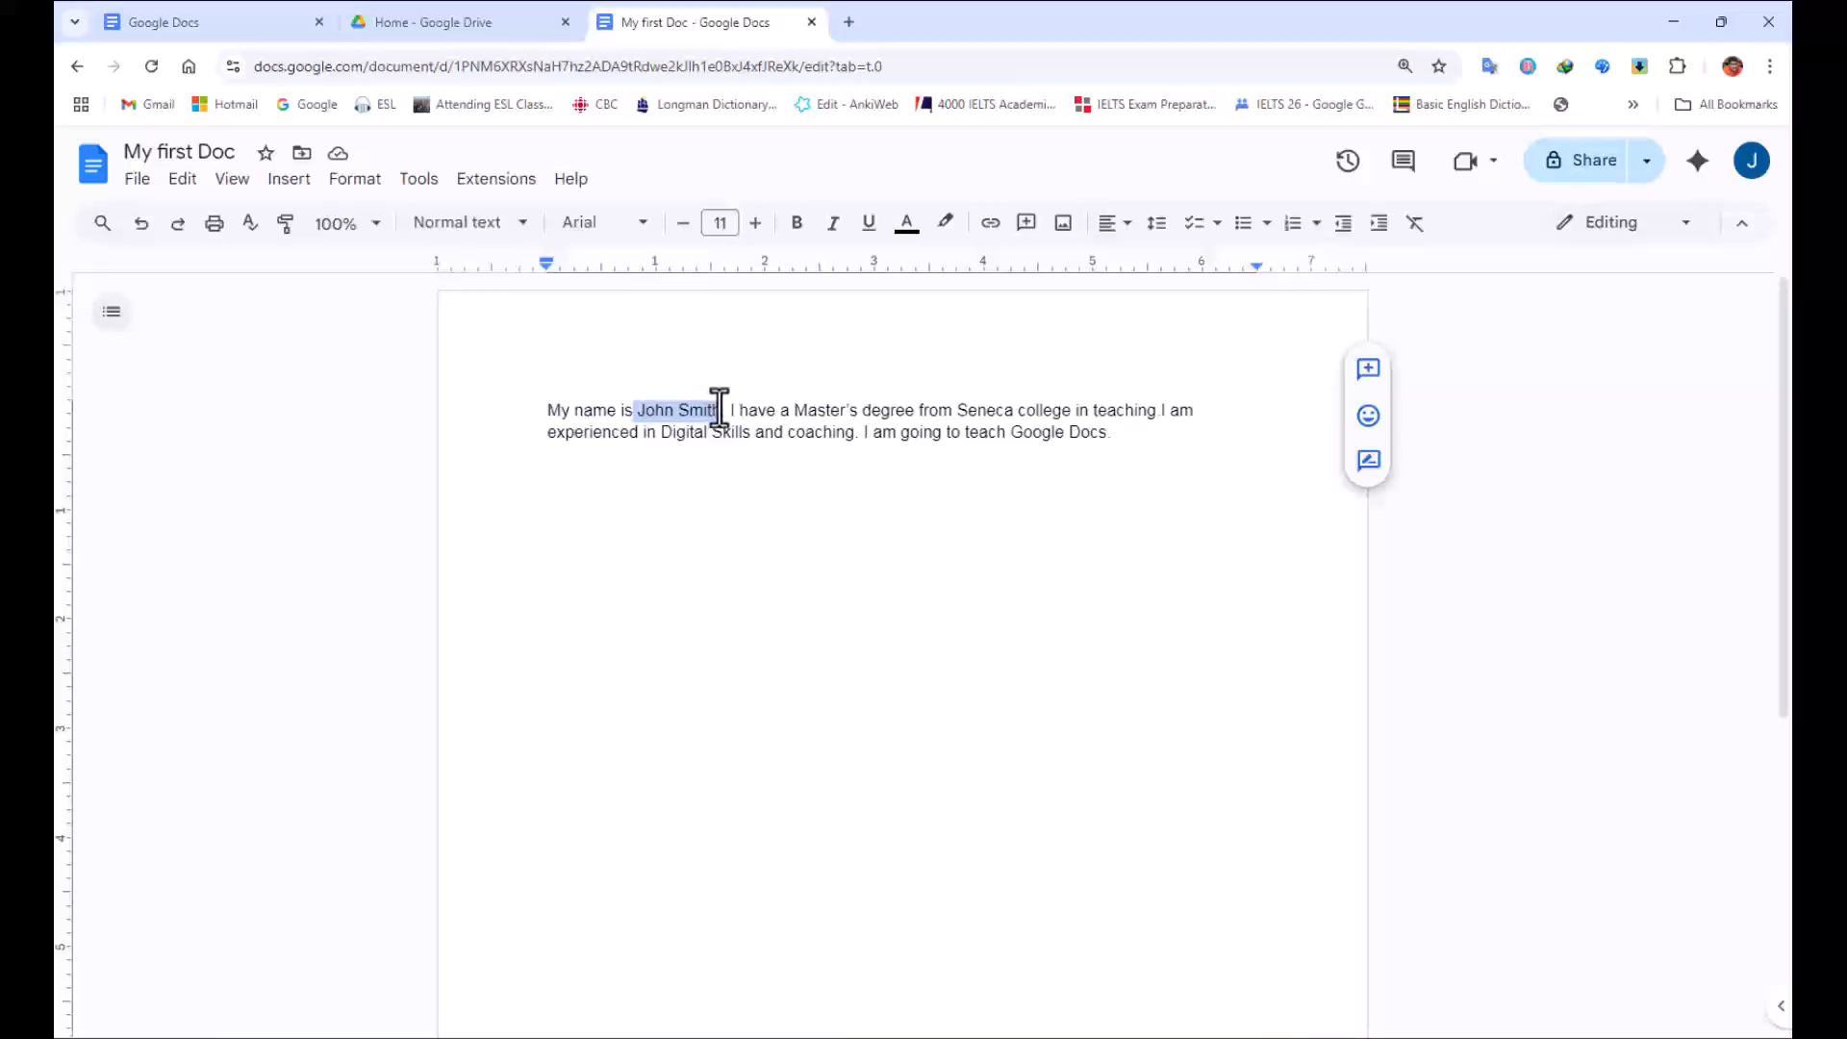
Try bold formatting on the full name in the first sentence and undo it.
left_click(796, 222)
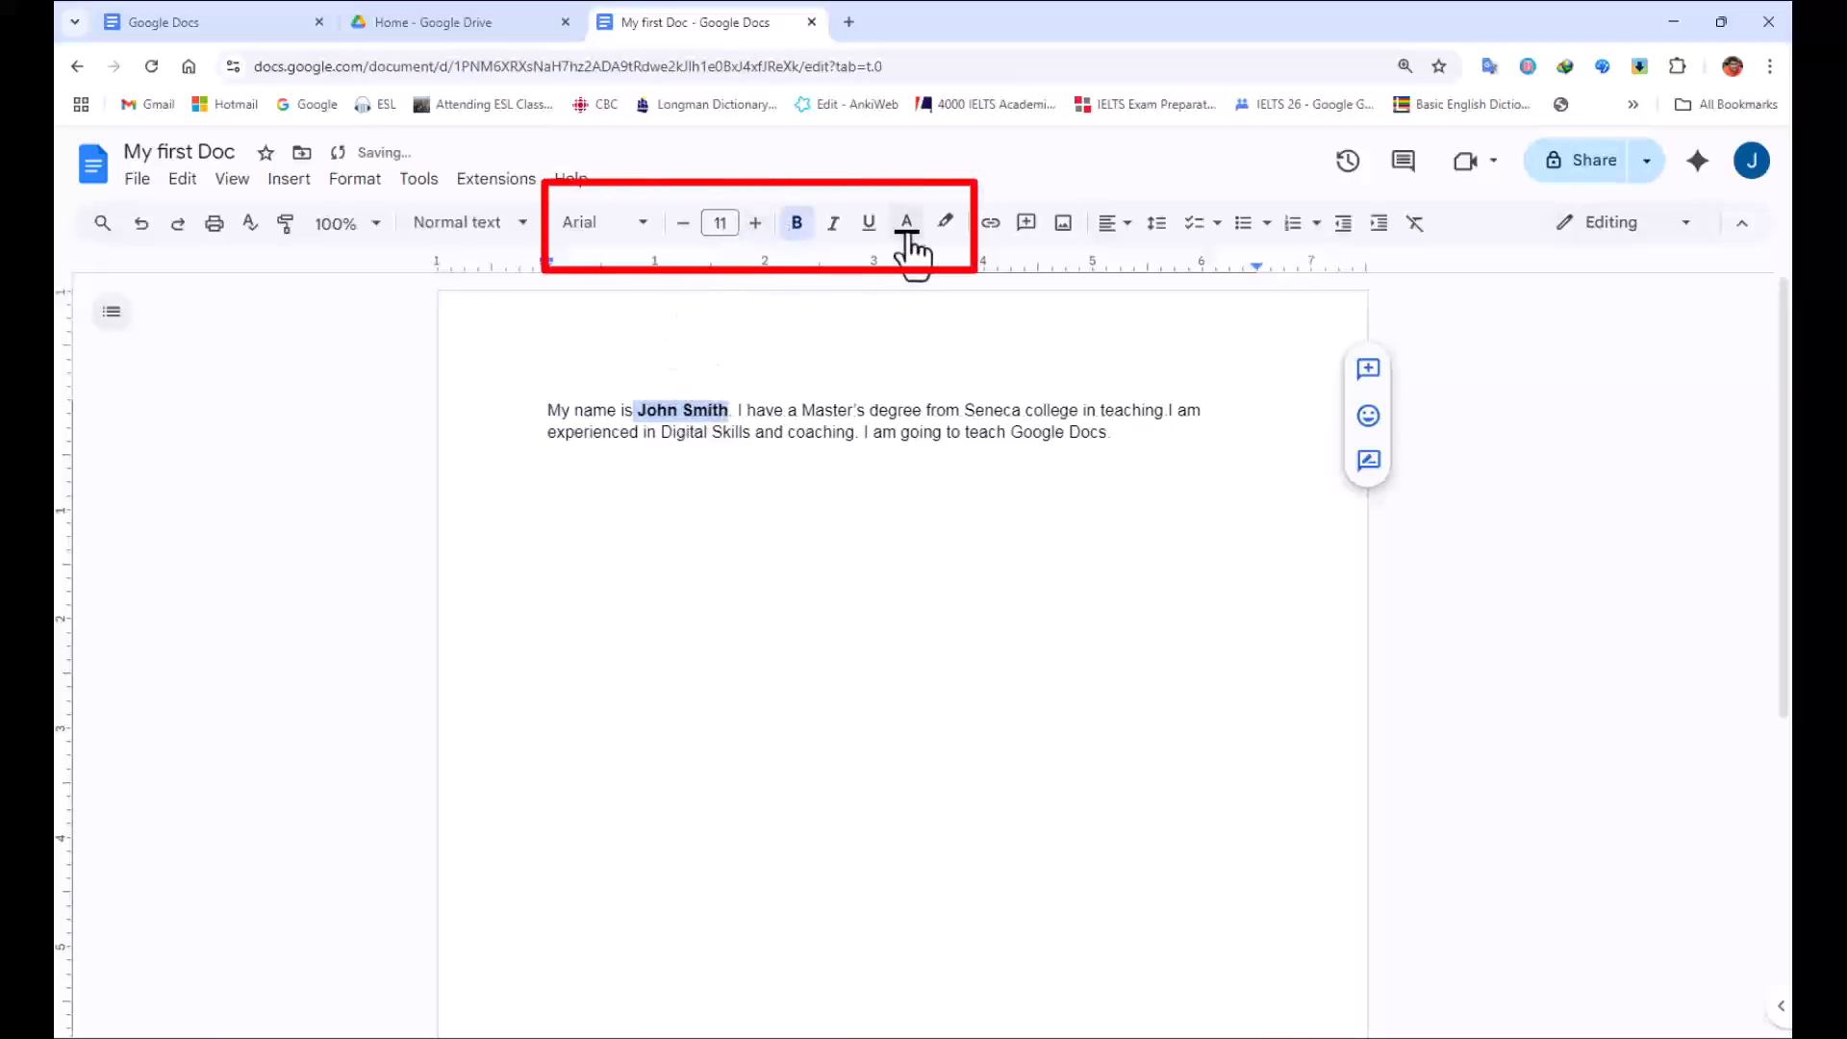
left_click(775, 405)
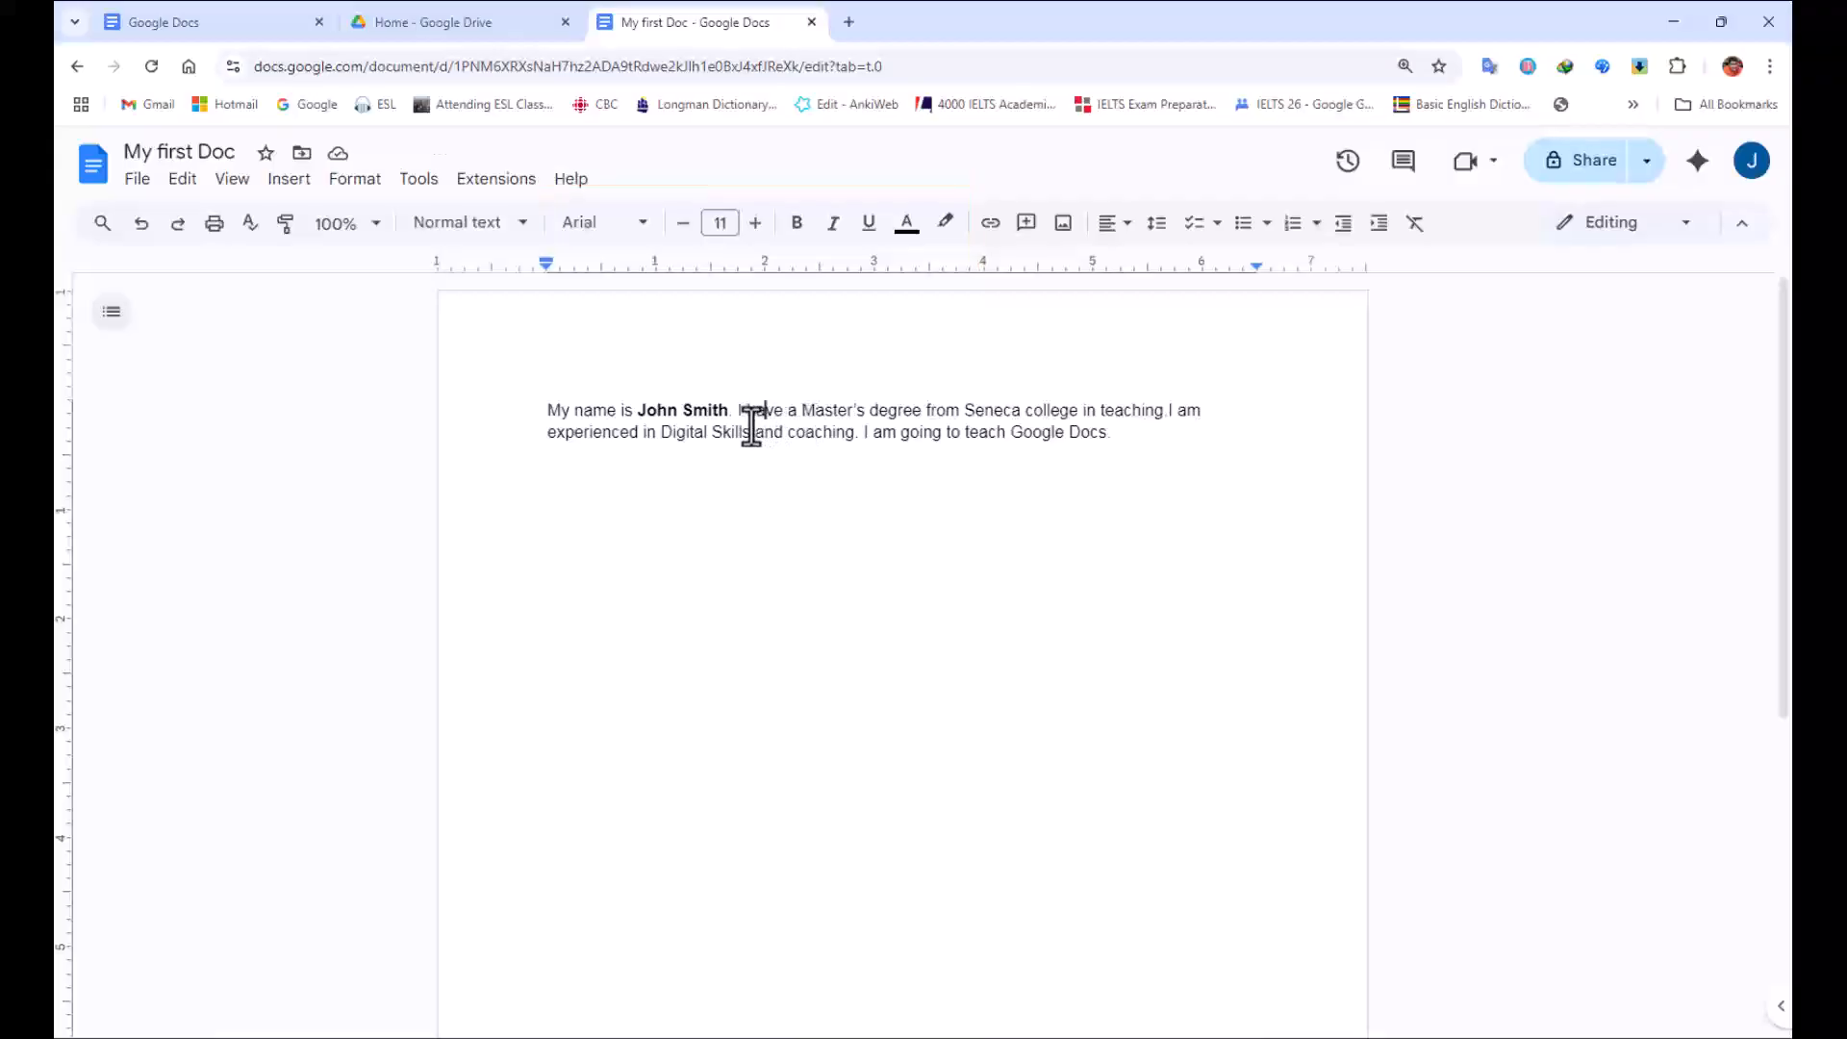
left_click(140, 222)
left_click(709, 441)
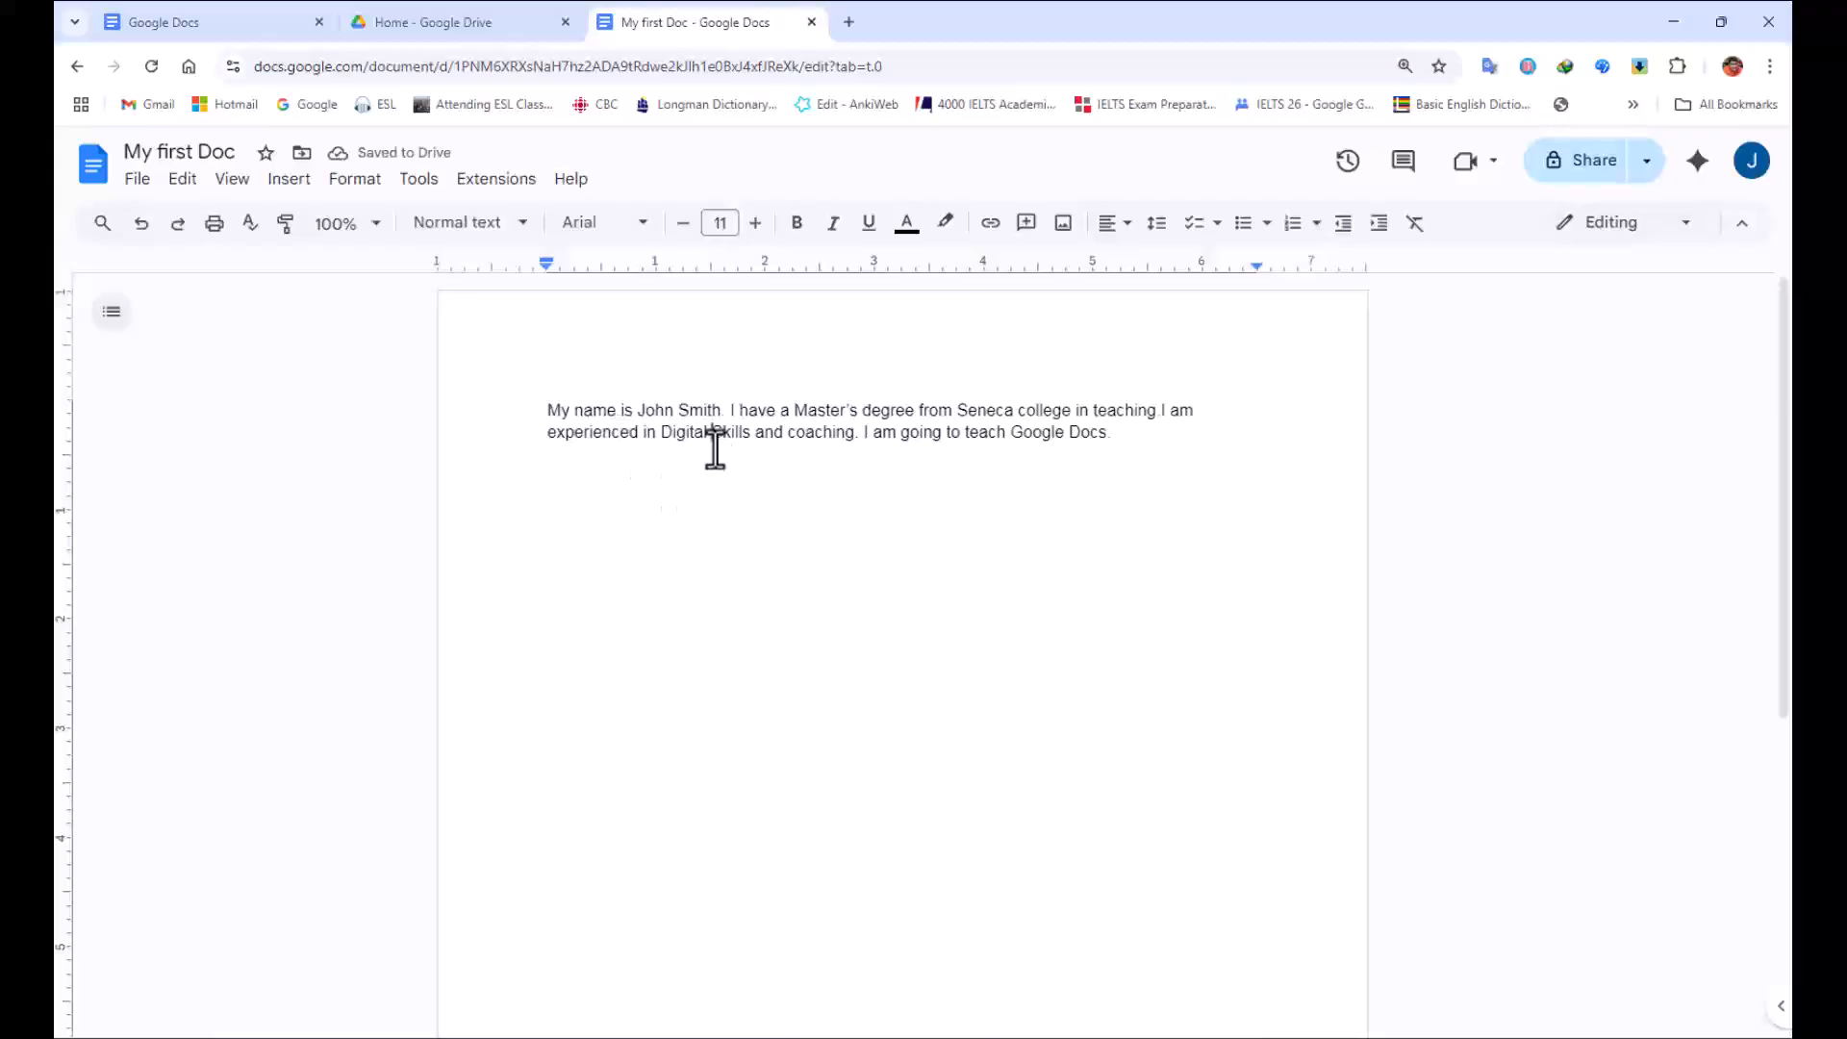
Paste the copied course text on a new line below the introductory paragraph.
left_click(1121, 432)
key("Return")
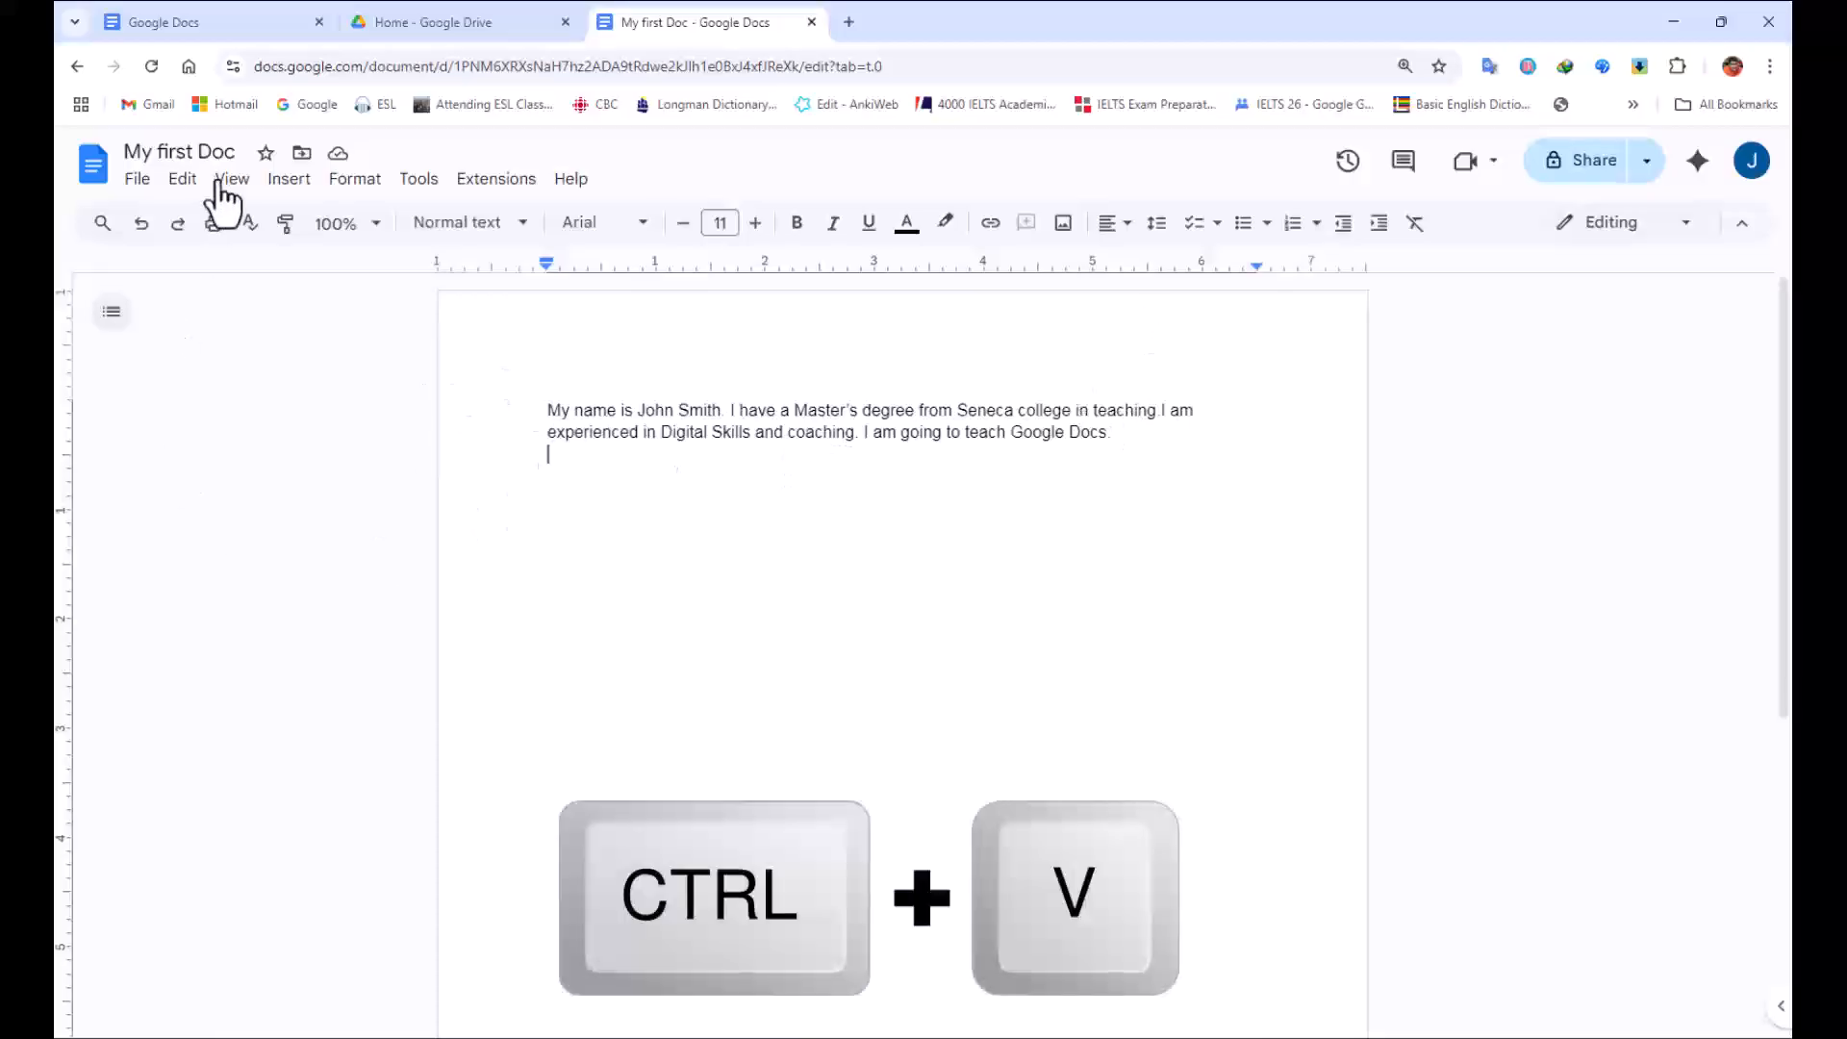
left_click(183, 179)
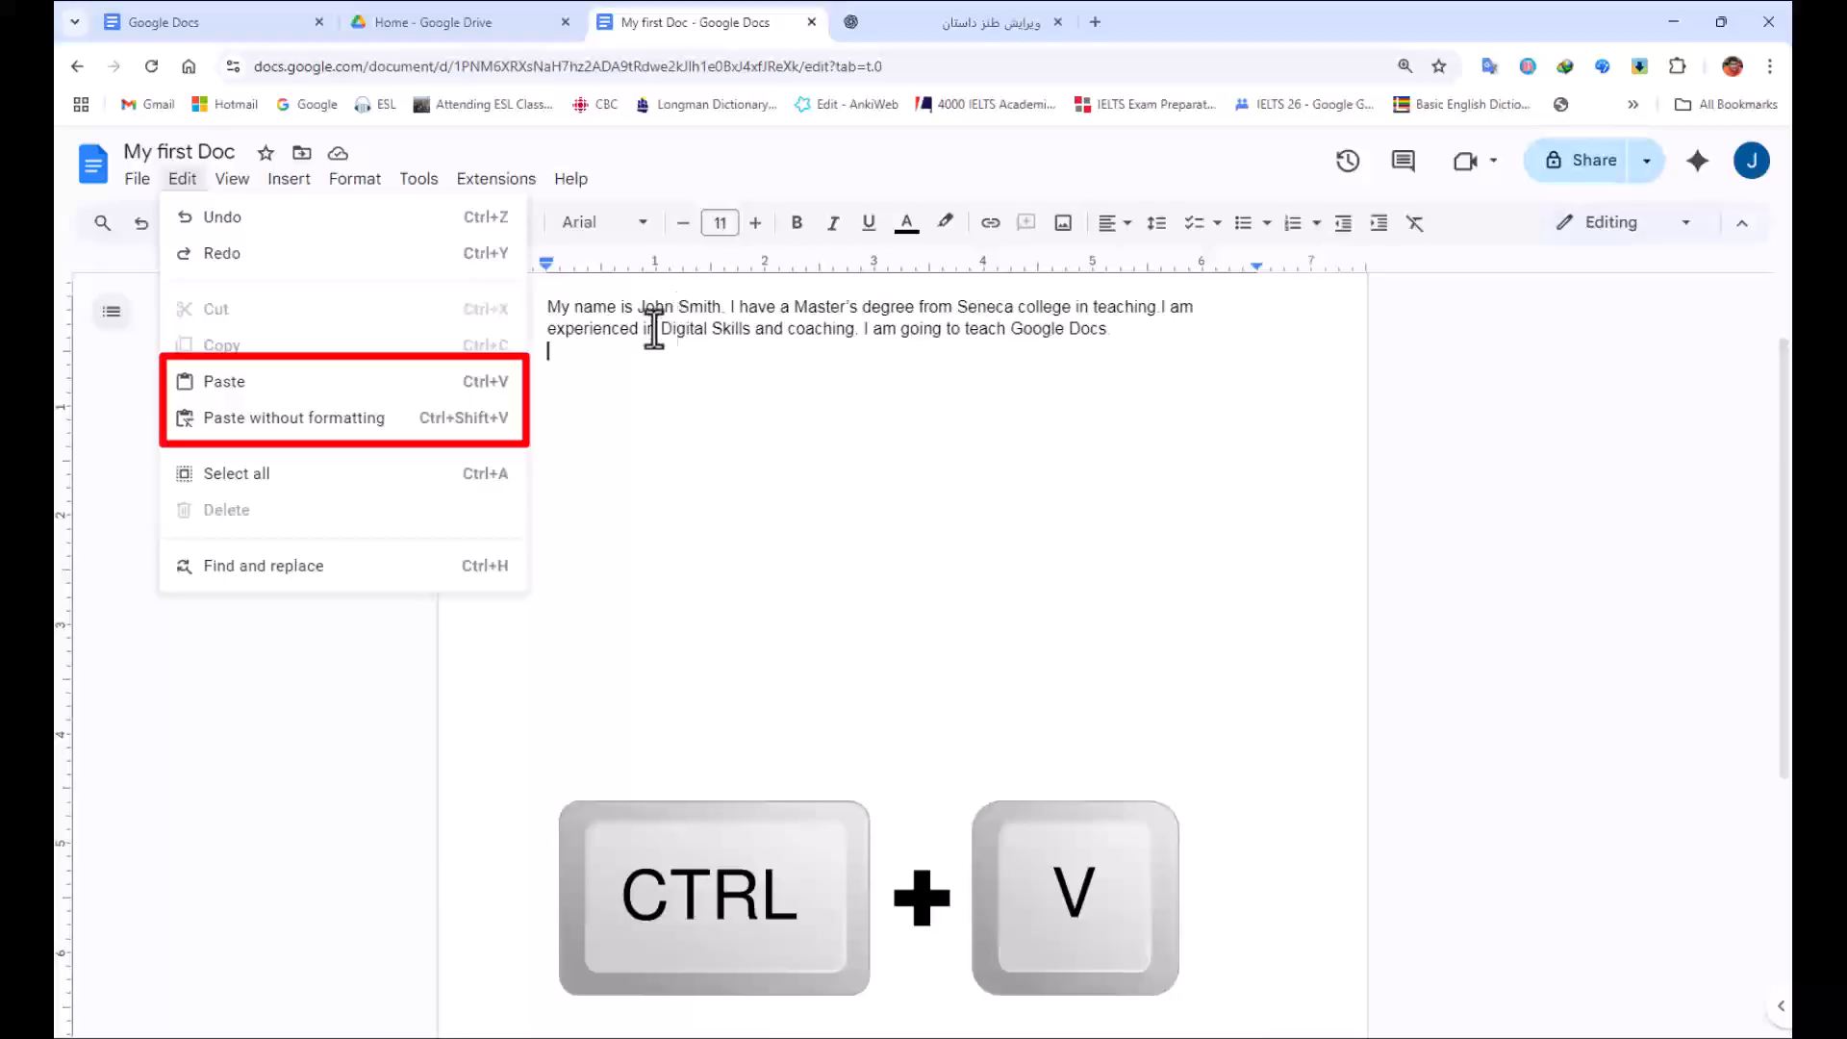
left_click(221, 383)
scroll(658, 457, "up", 2)
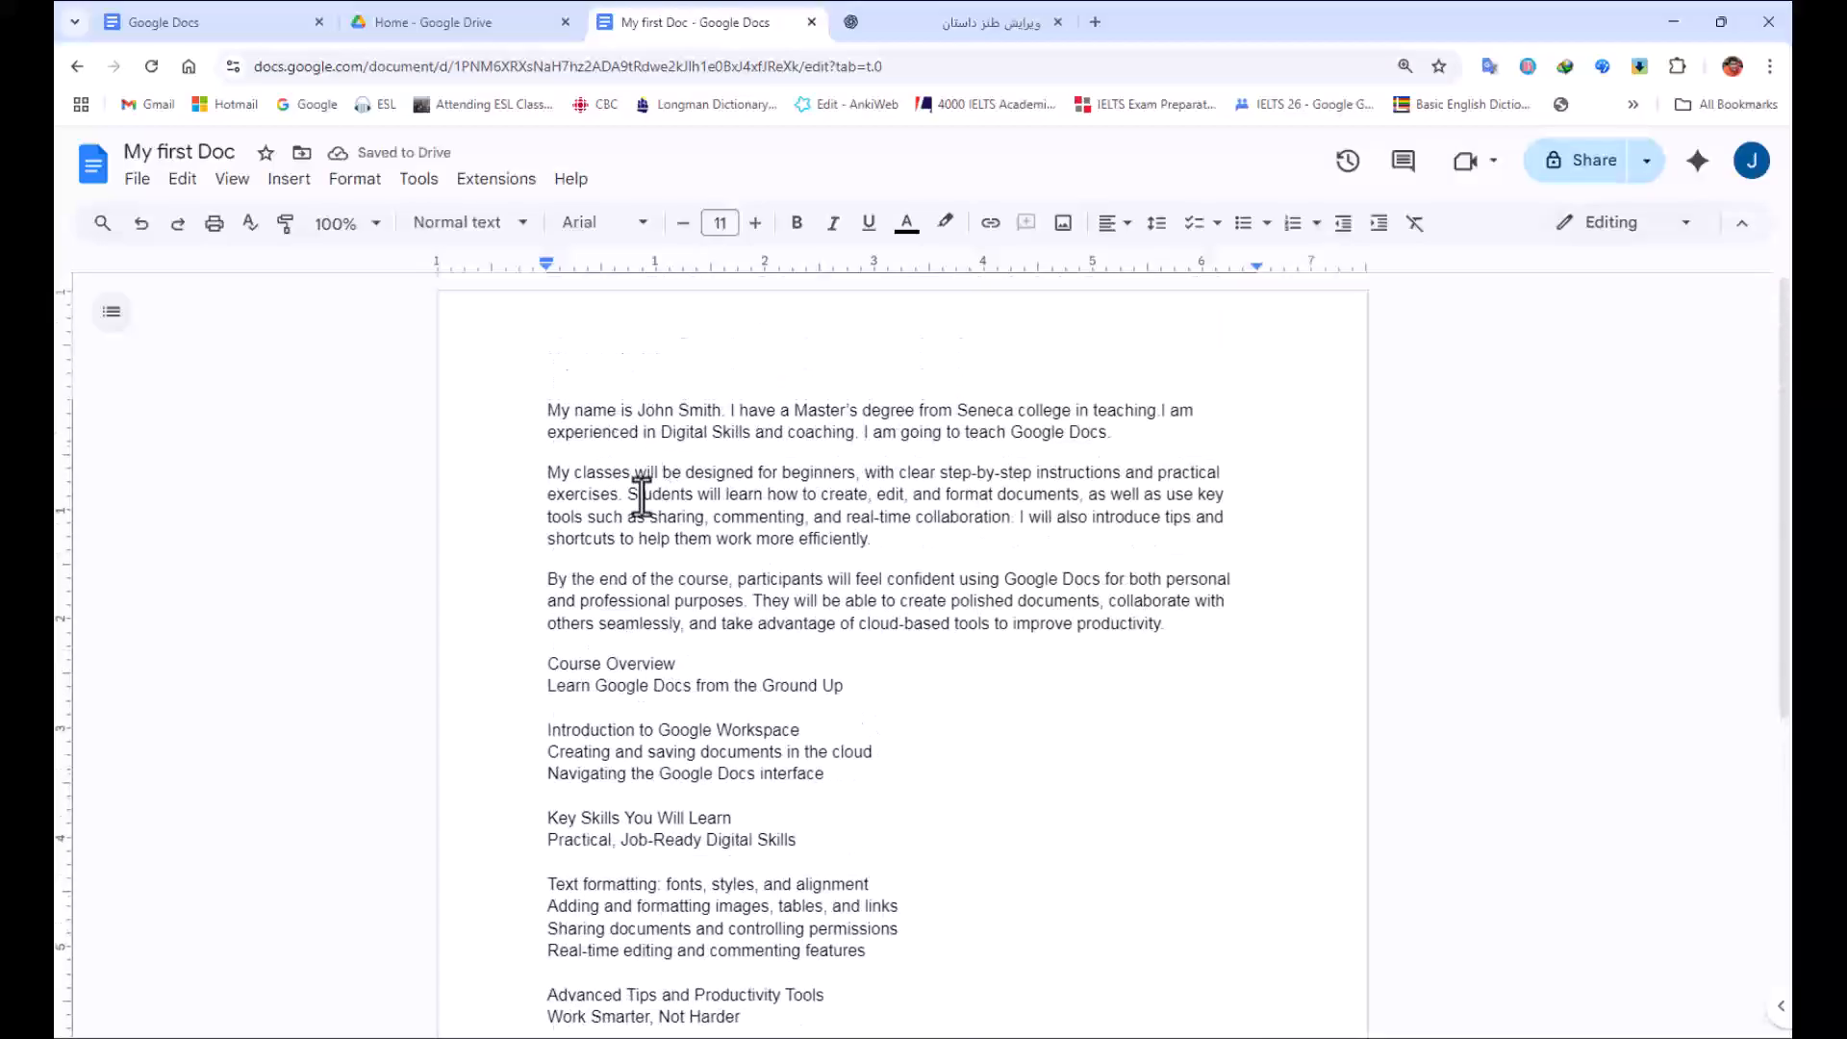
Look through the pasted paragraphs and the course outline below them.
triple_click(635, 495)
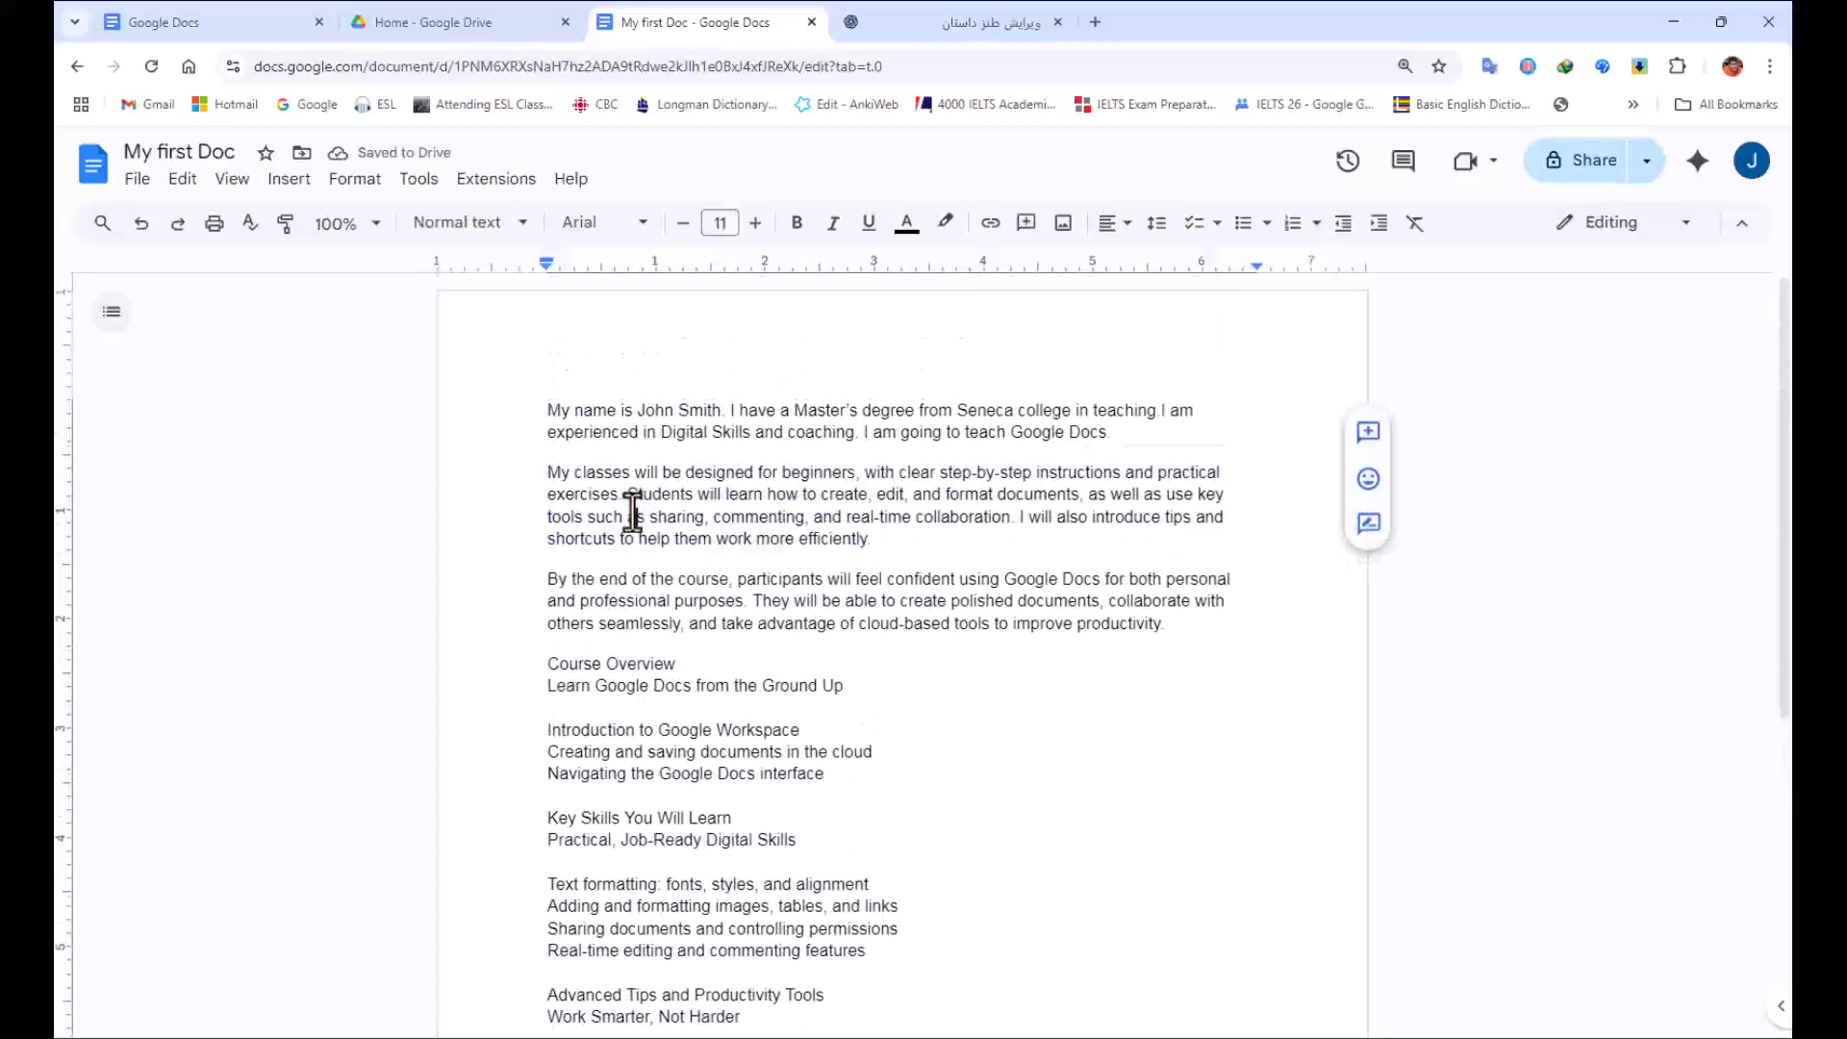
triple_click(621, 581)
scroll(601, 635, "down", 1)
scroll(601, 637, "down", 3)
triple_click(608, 357)
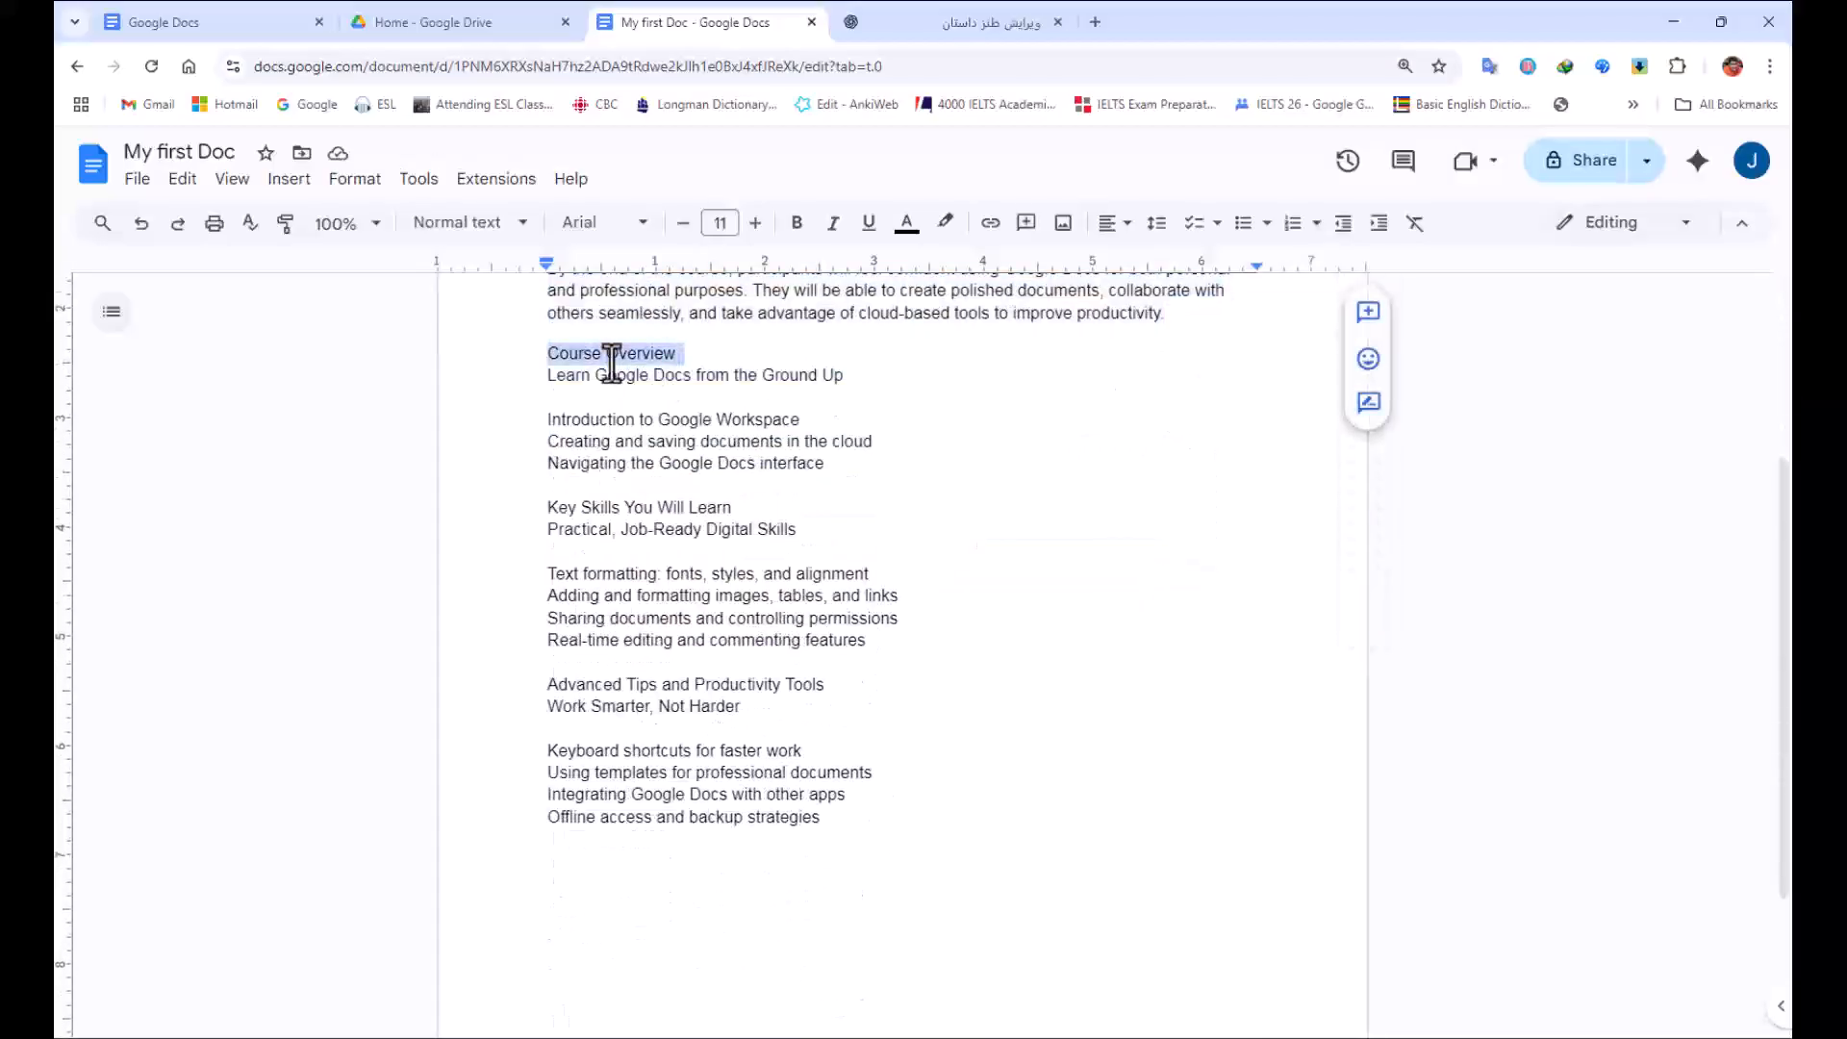
left_click(589, 421)
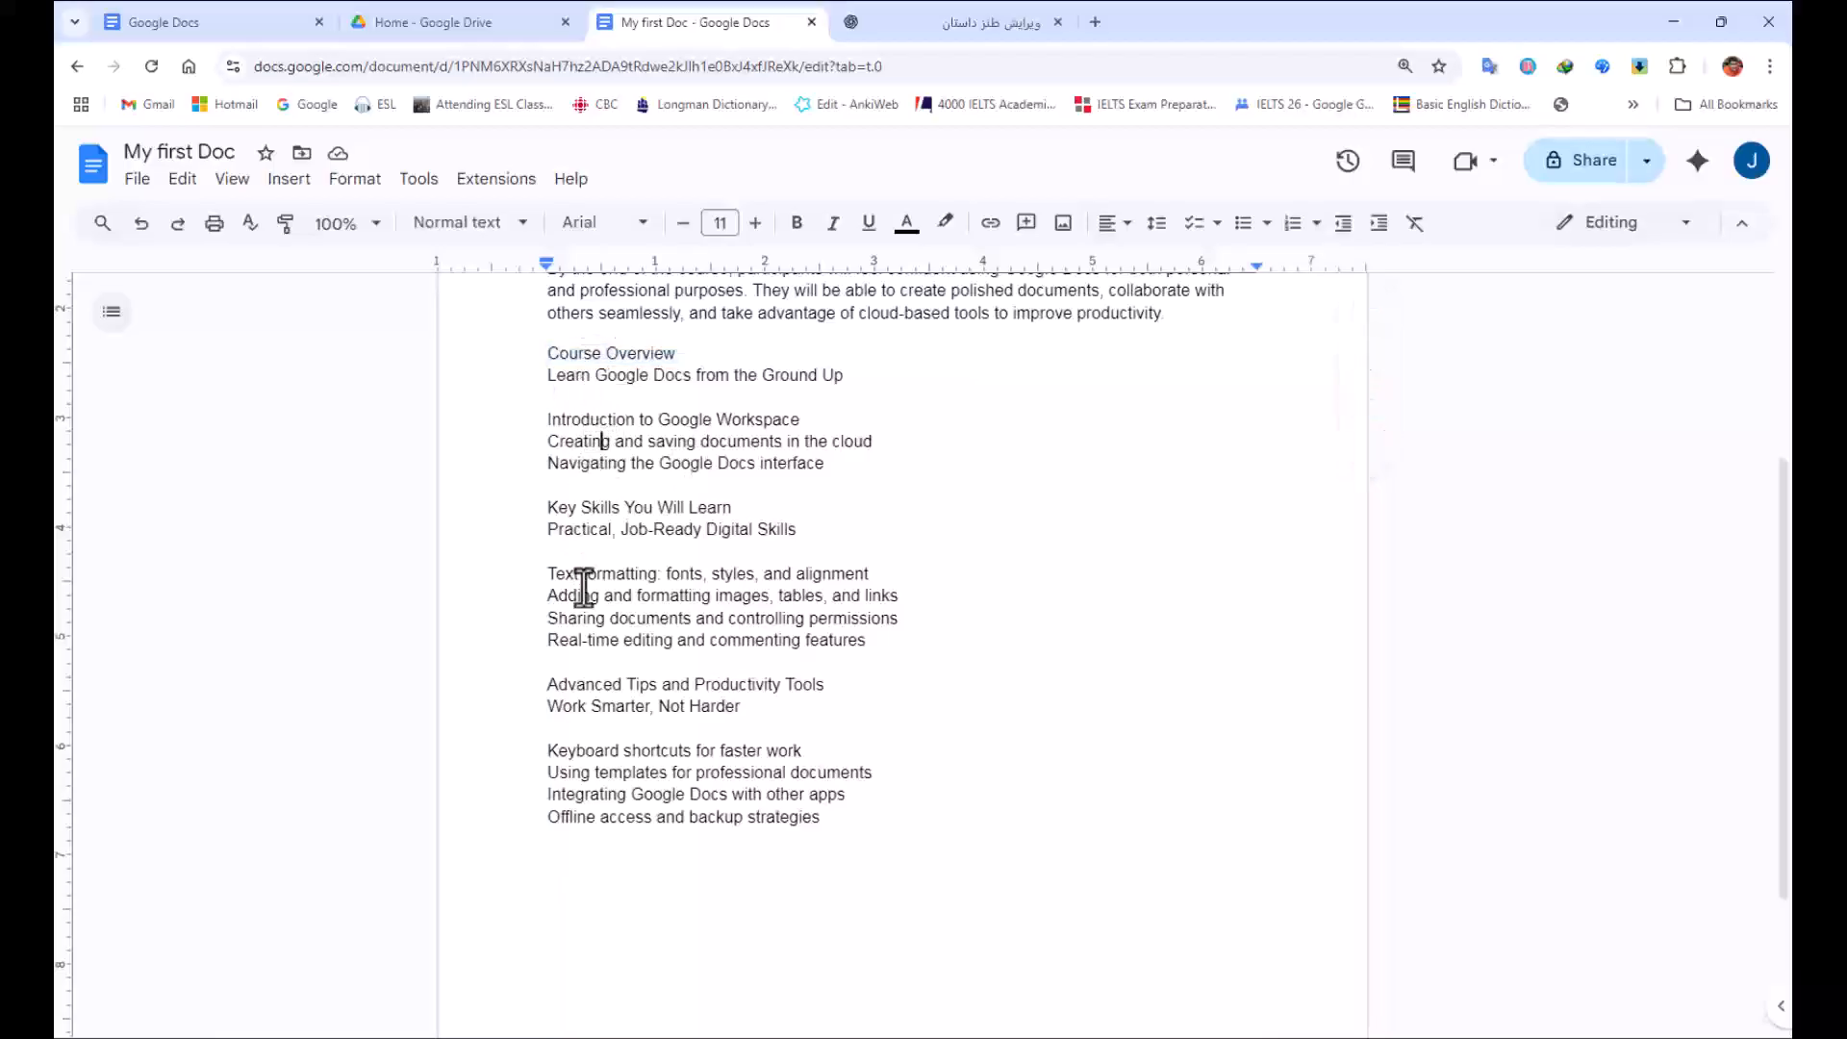
scroll(583, 583, "up", 3)
scroll(594, 627, "down", 3)
scroll(600, 571, "up", 3)
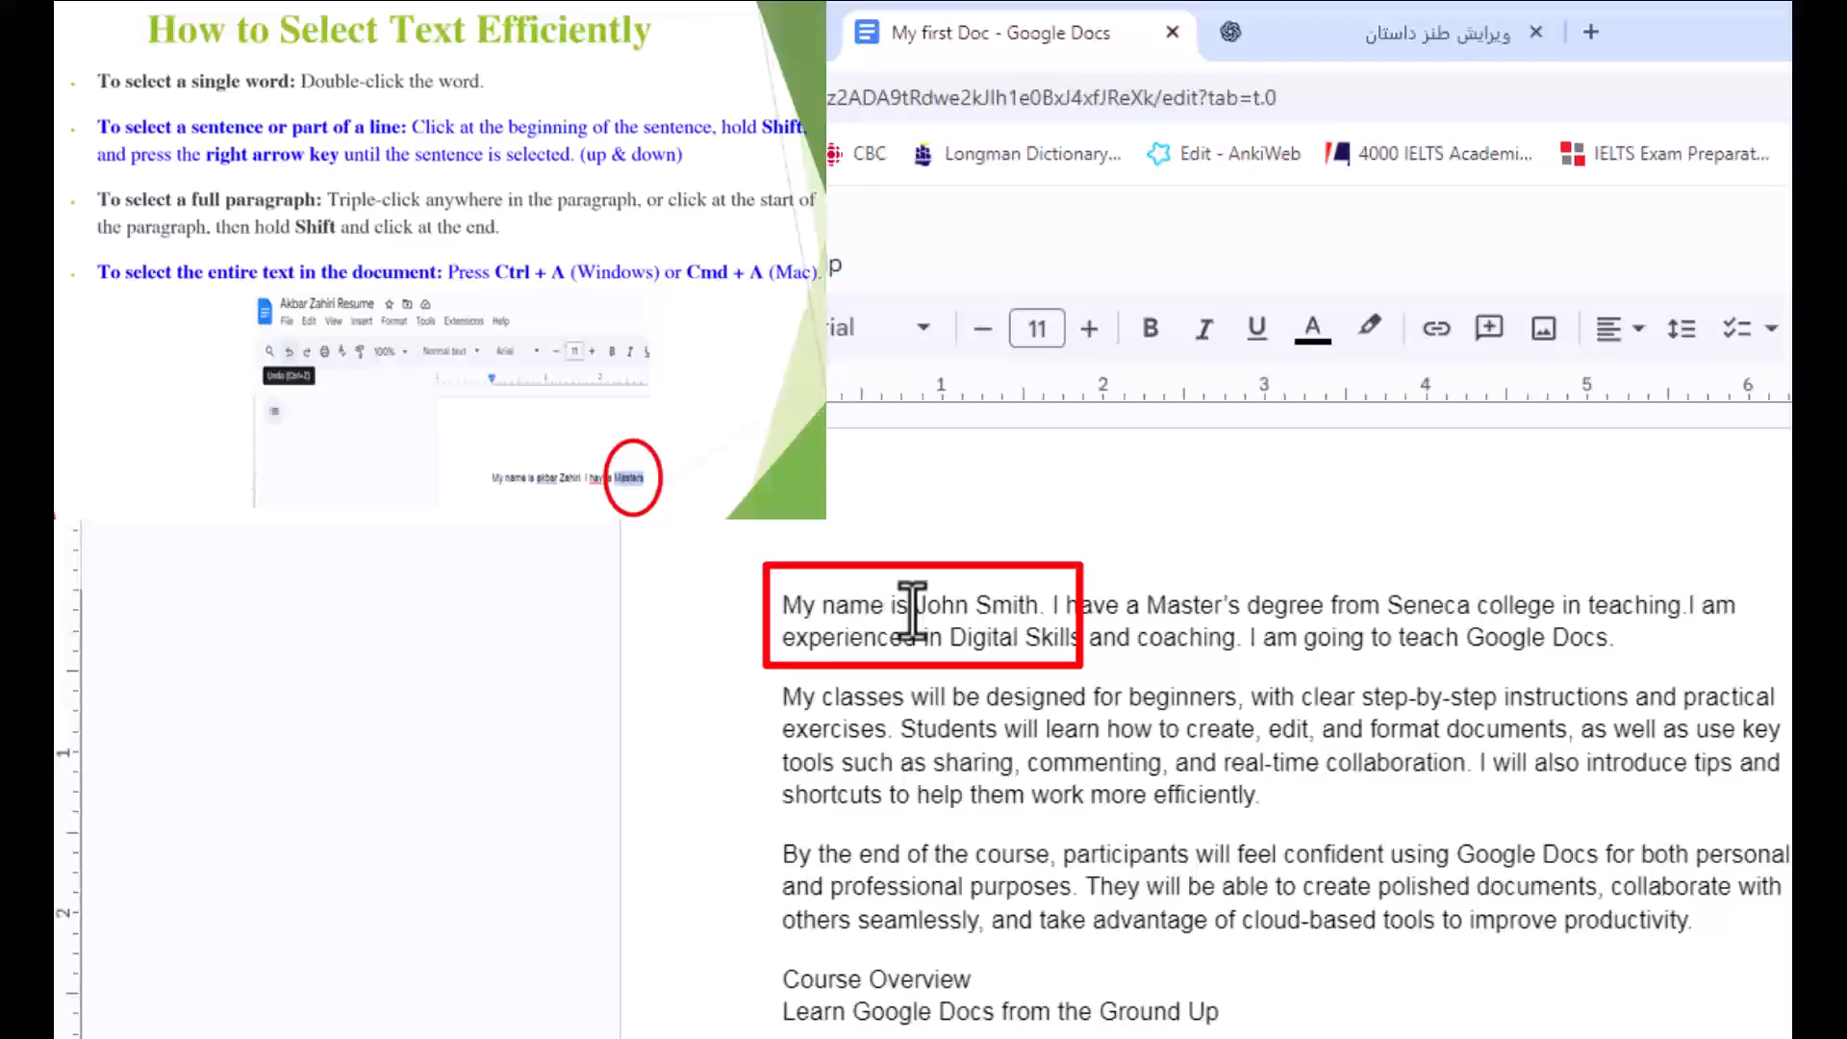
Format the full name in the first sentence as 12 pt, bold and blue.
left_click_drag(914, 607, 1036, 604)
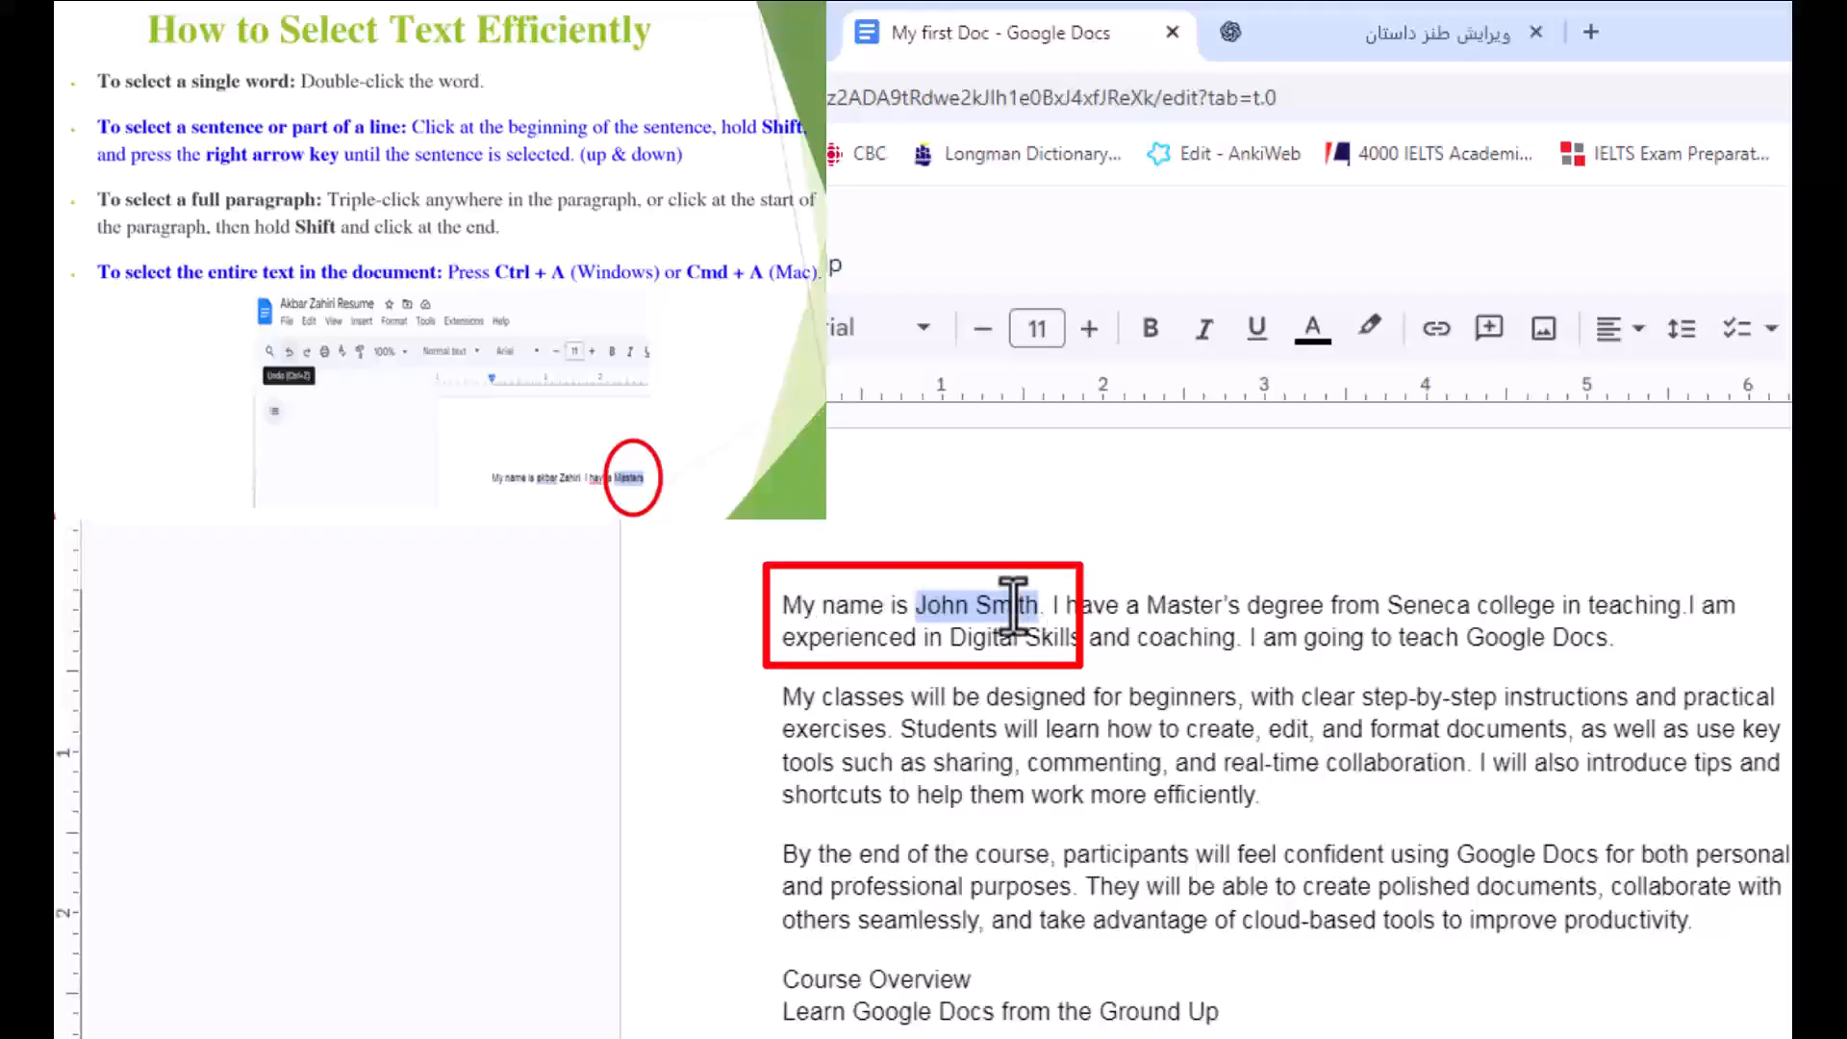
left_click(1087, 328)
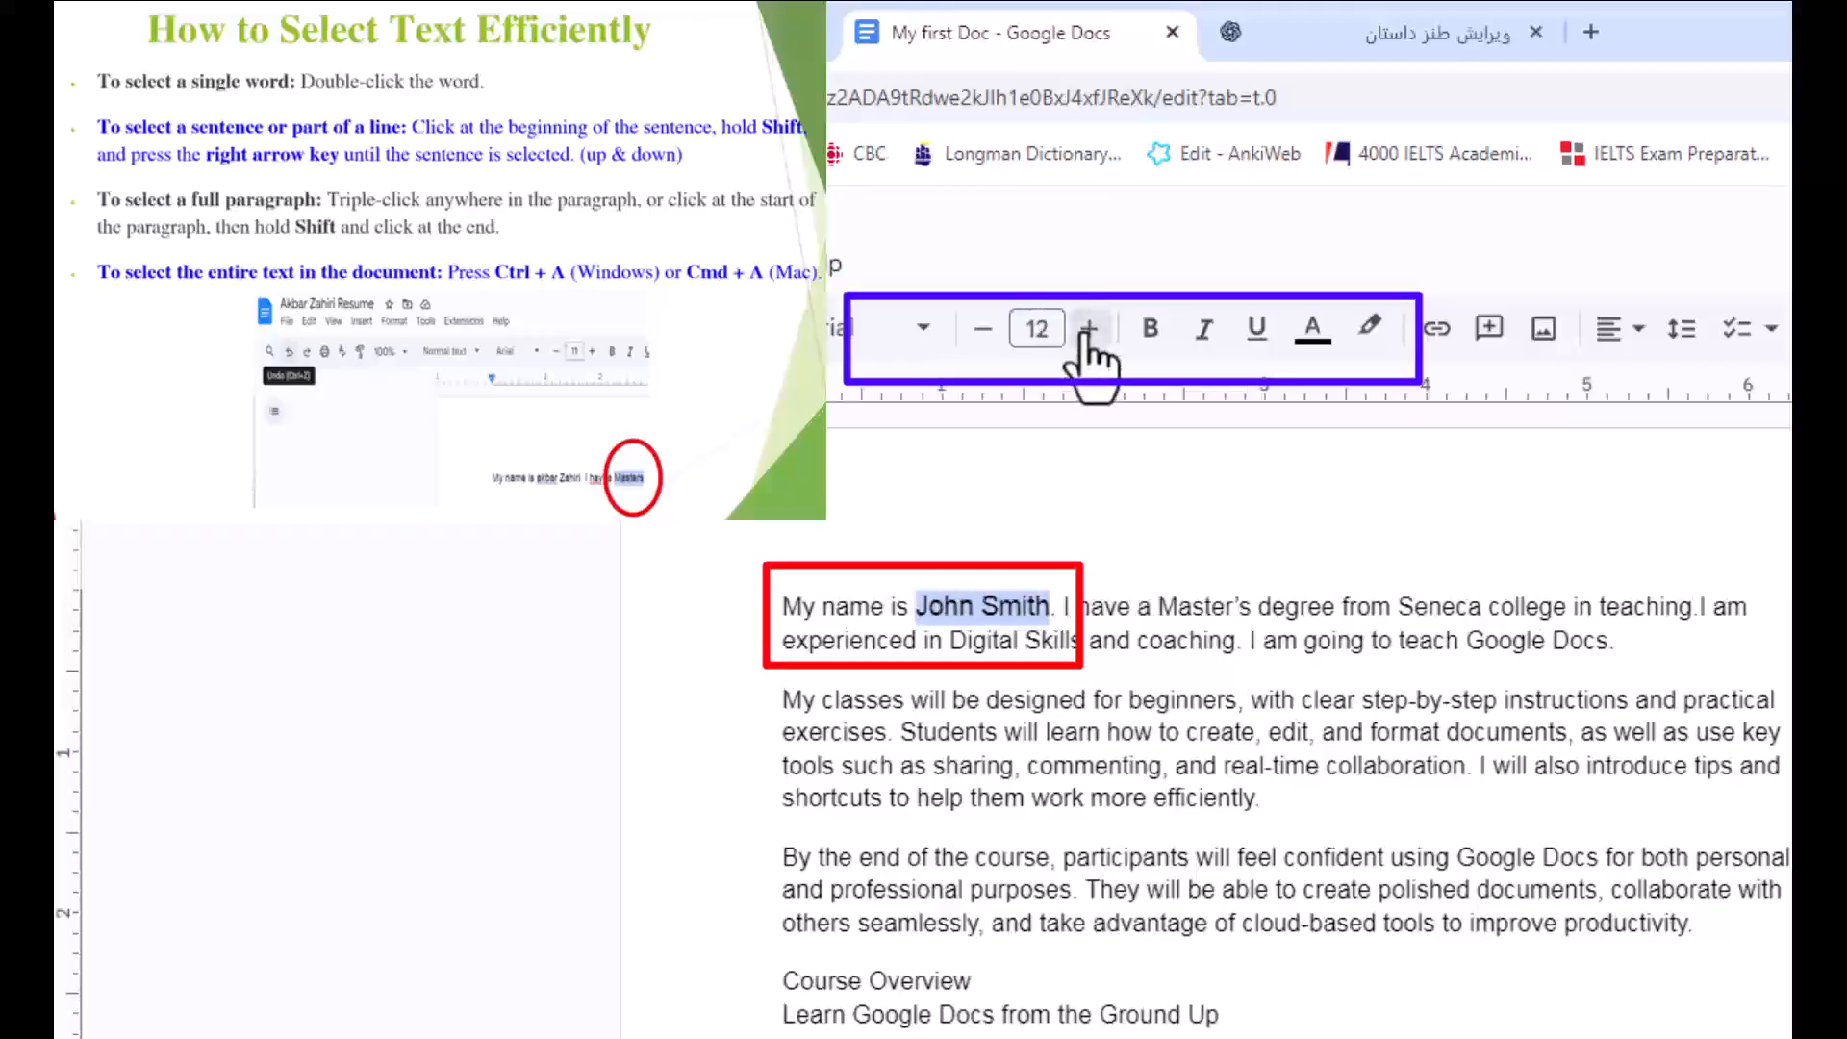
left_click(1150, 329)
left_click(1312, 330)
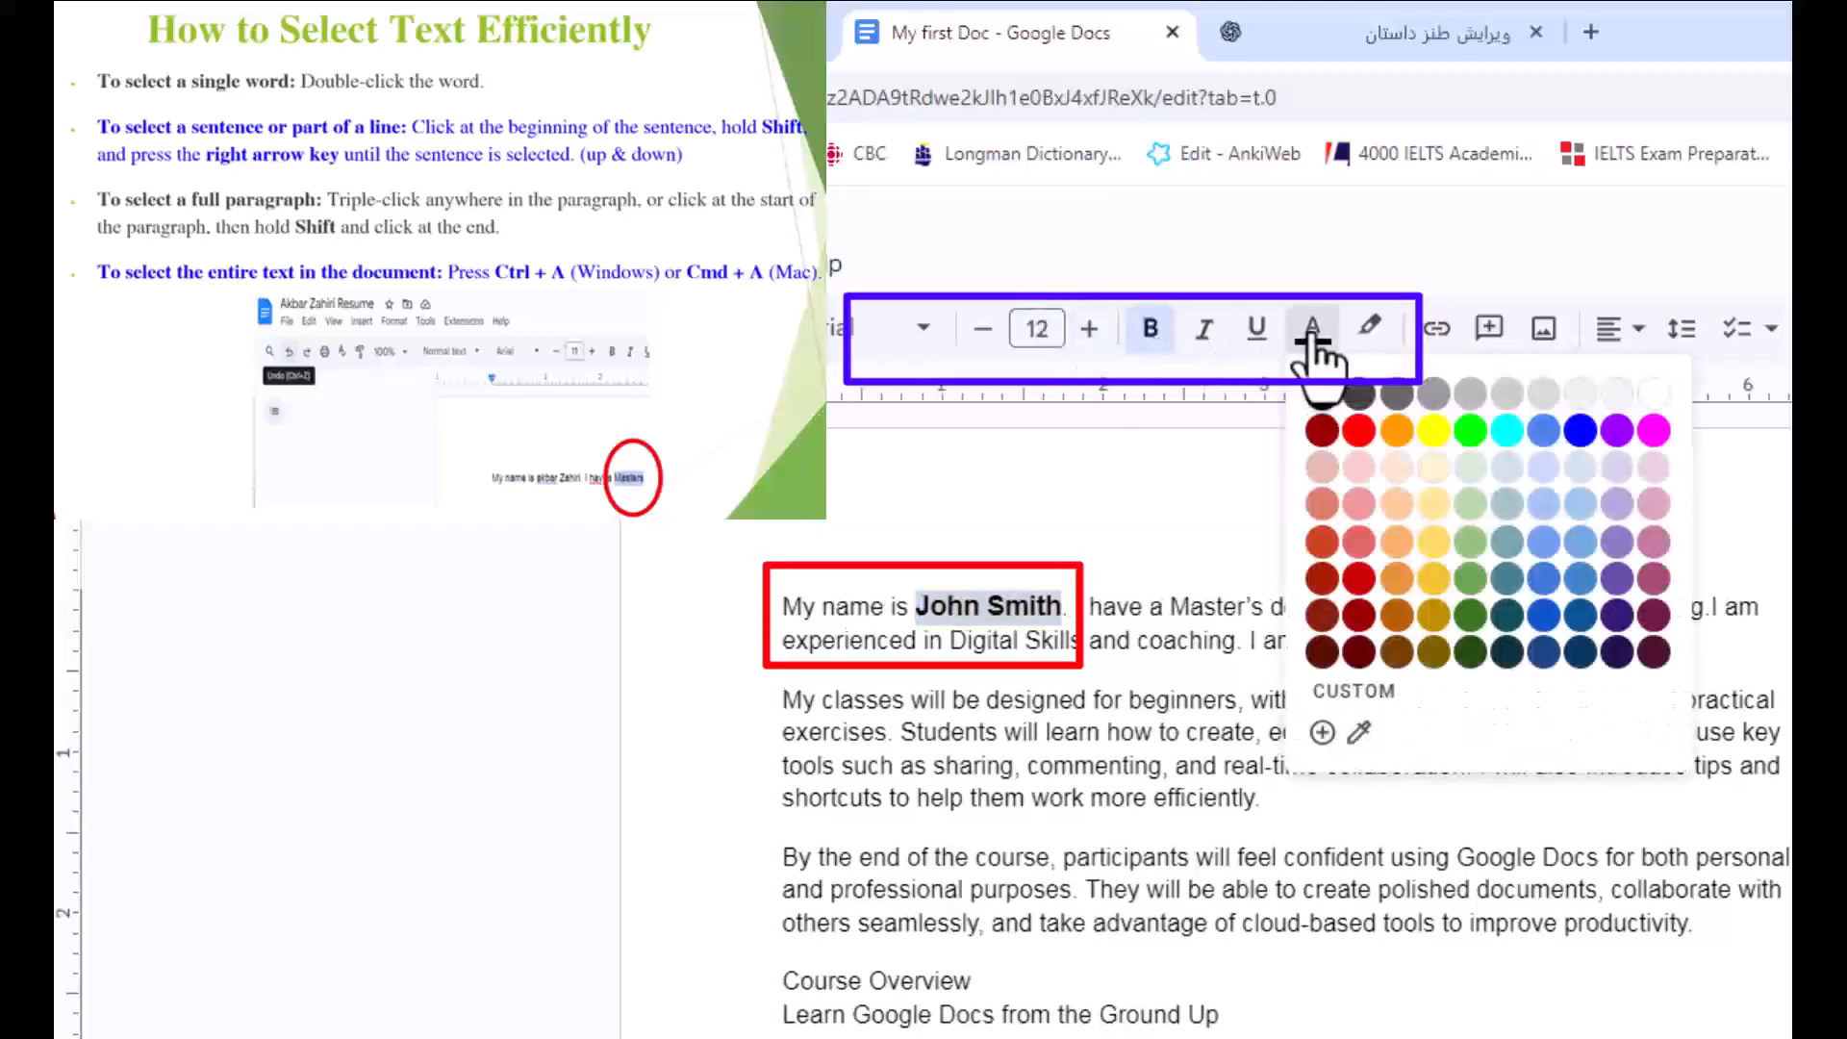
left_click(1581, 430)
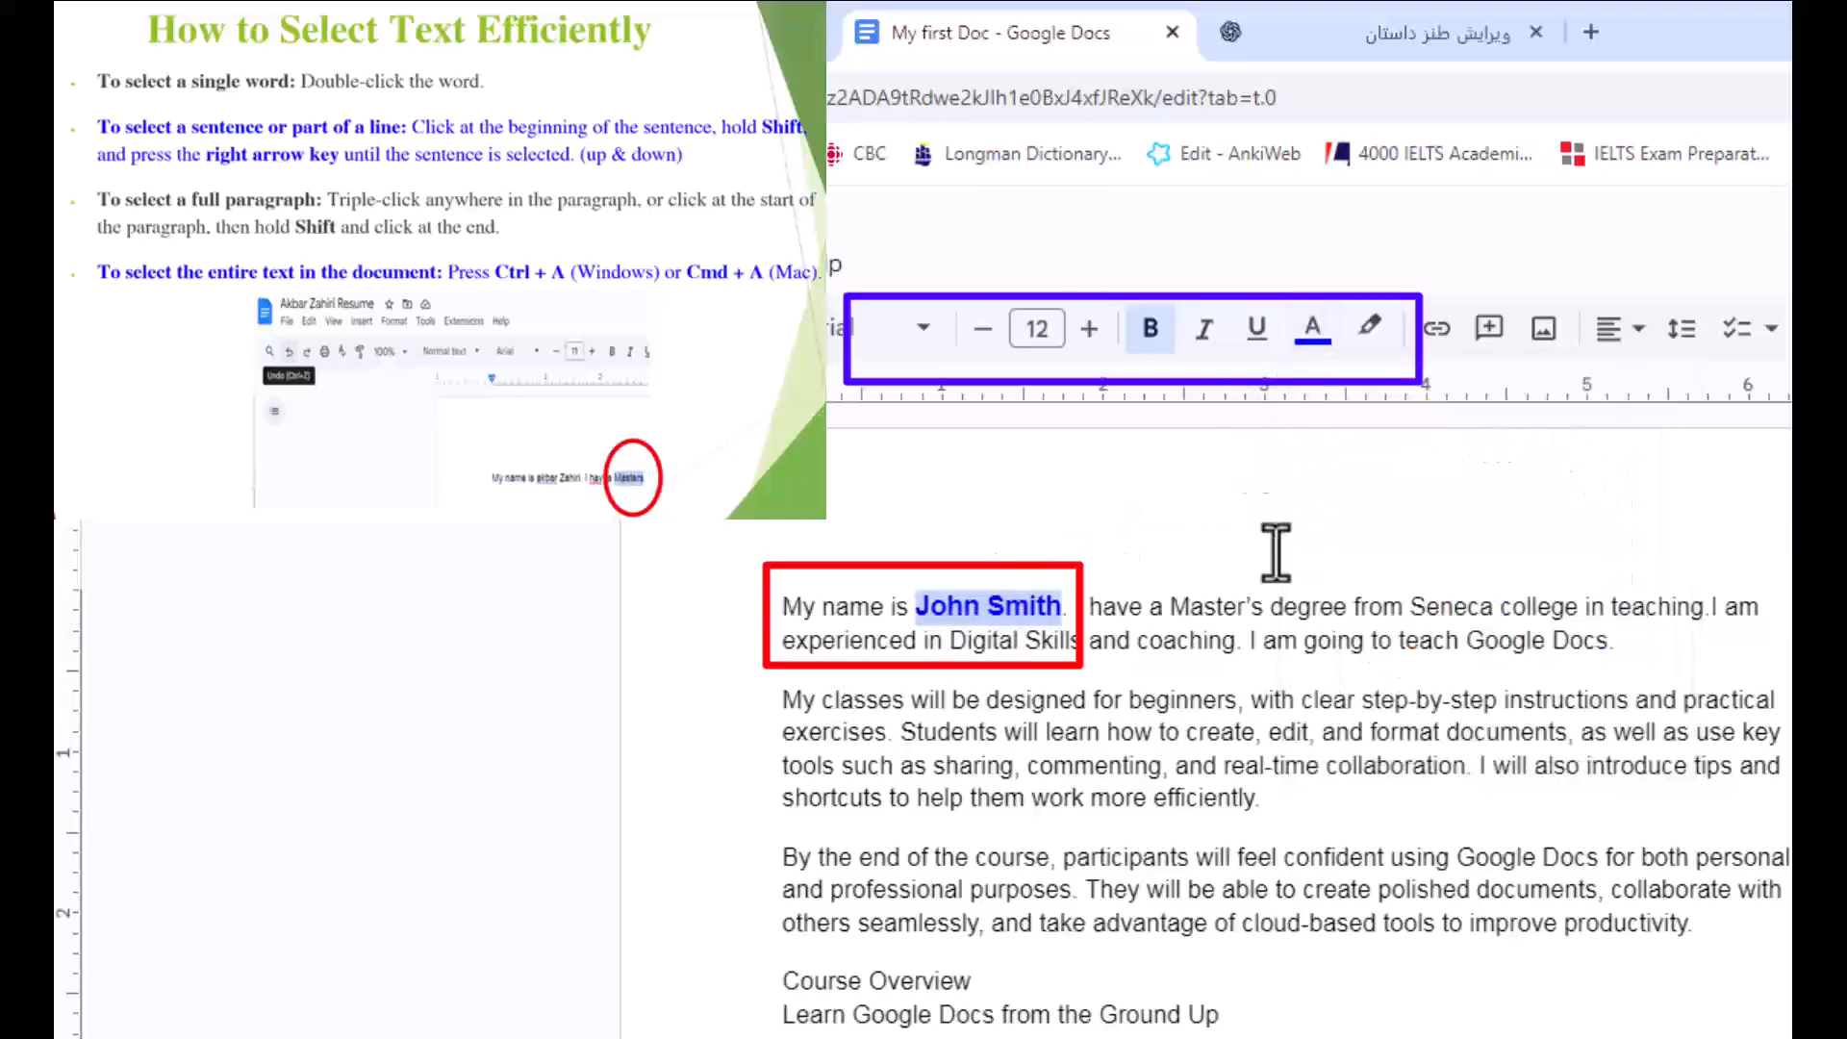
left_click(1780, 613)
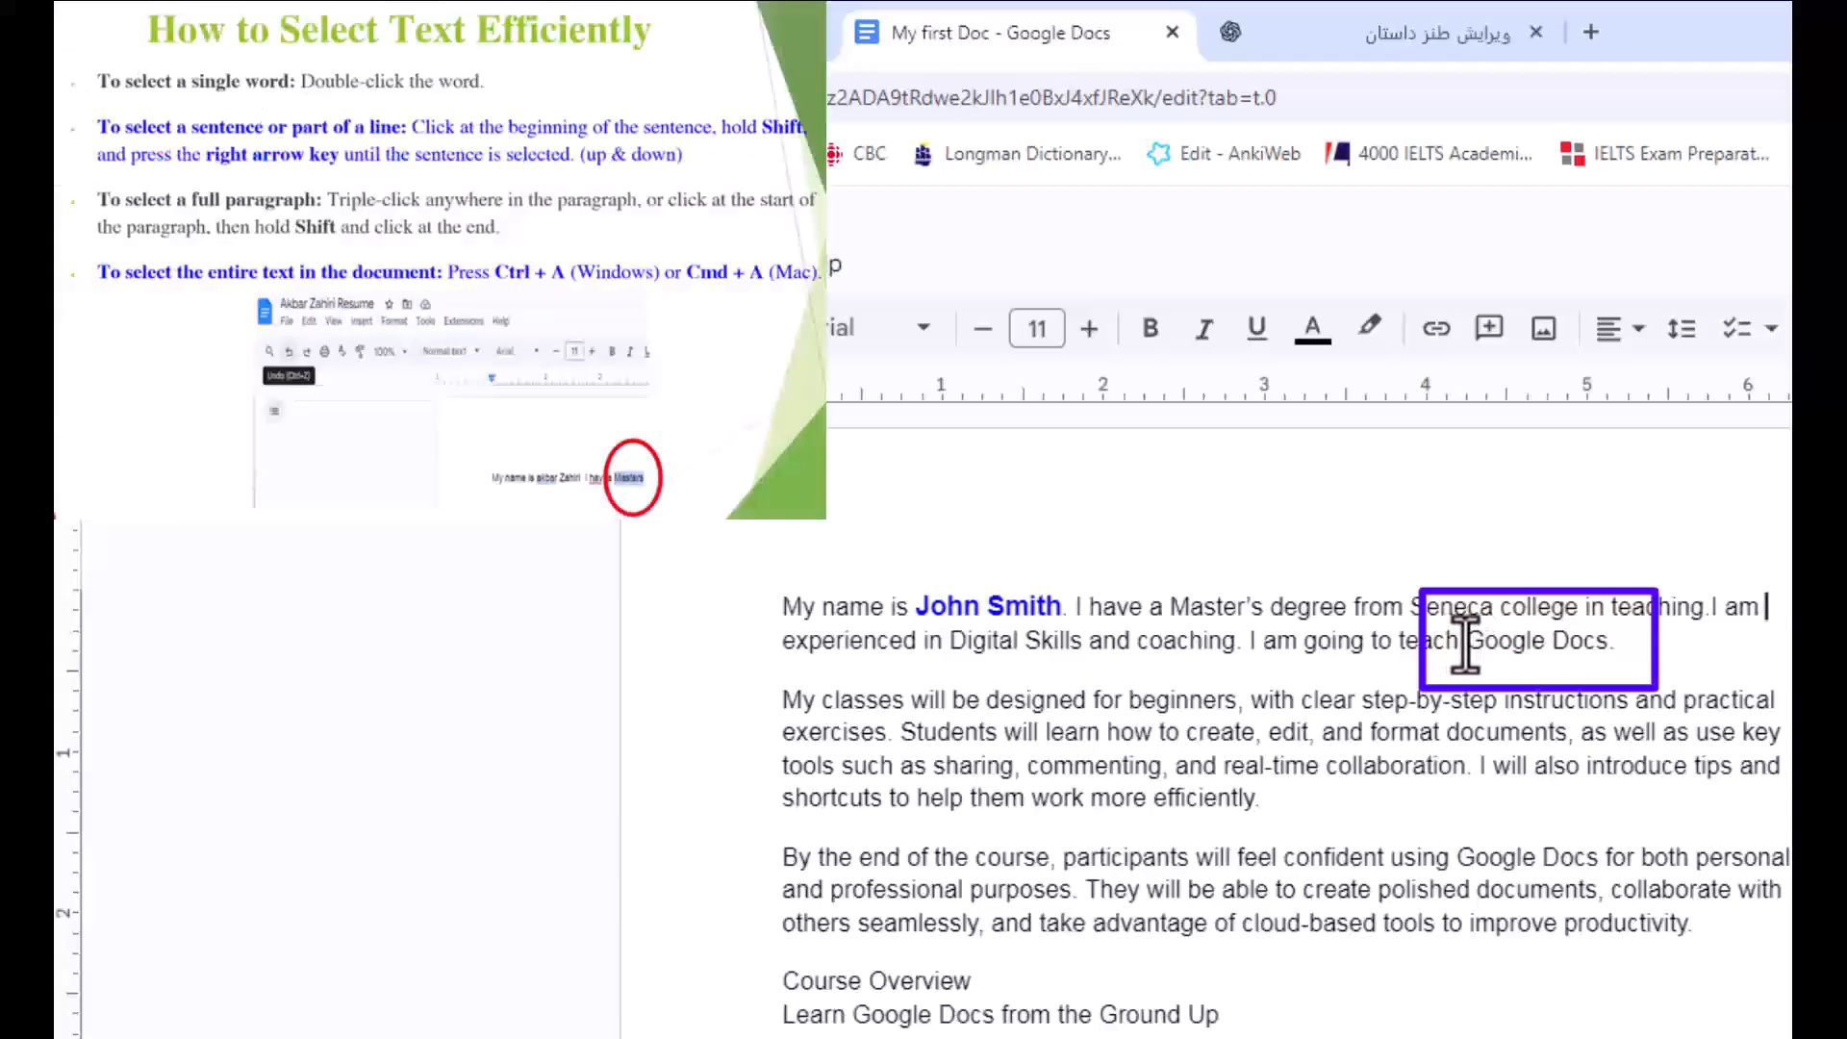
Make "Google Docs" at the end of the first paragraph bold and red.
left_click_drag(1463, 643, 1607, 654)
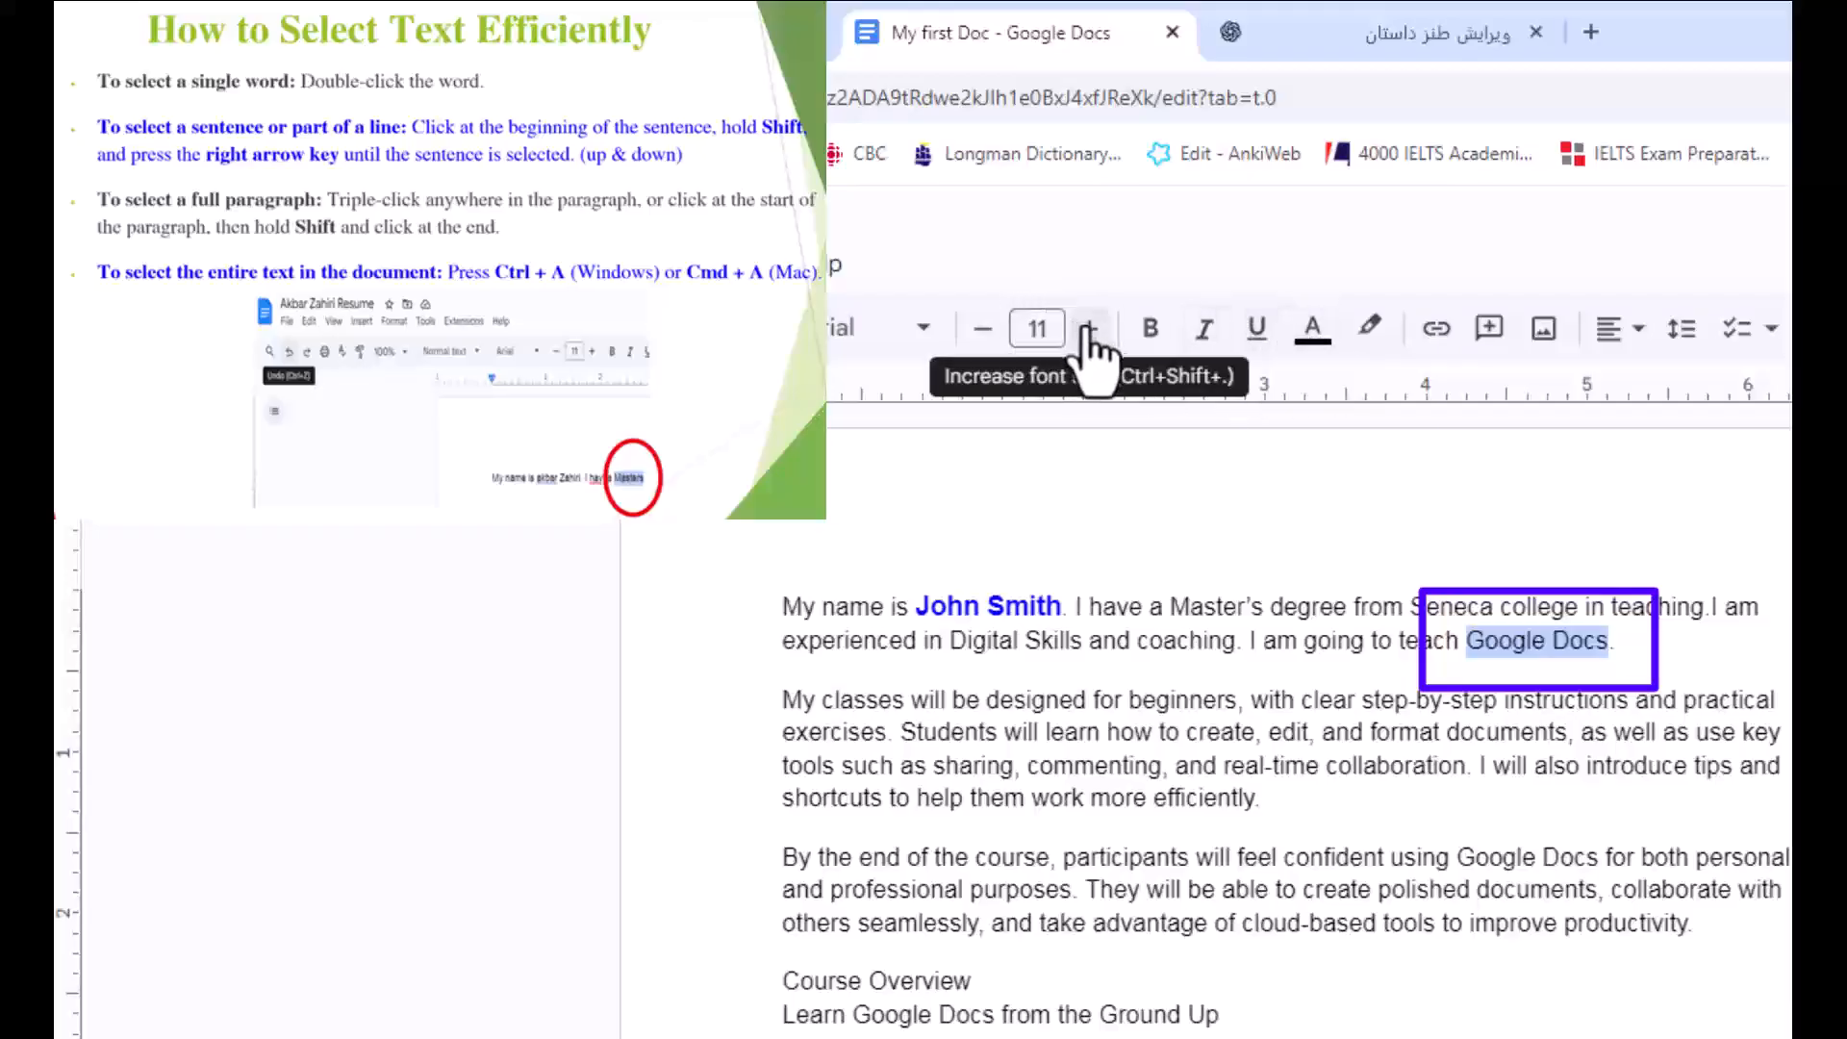
left_click(1152, 337)
left_click(1312, 328)
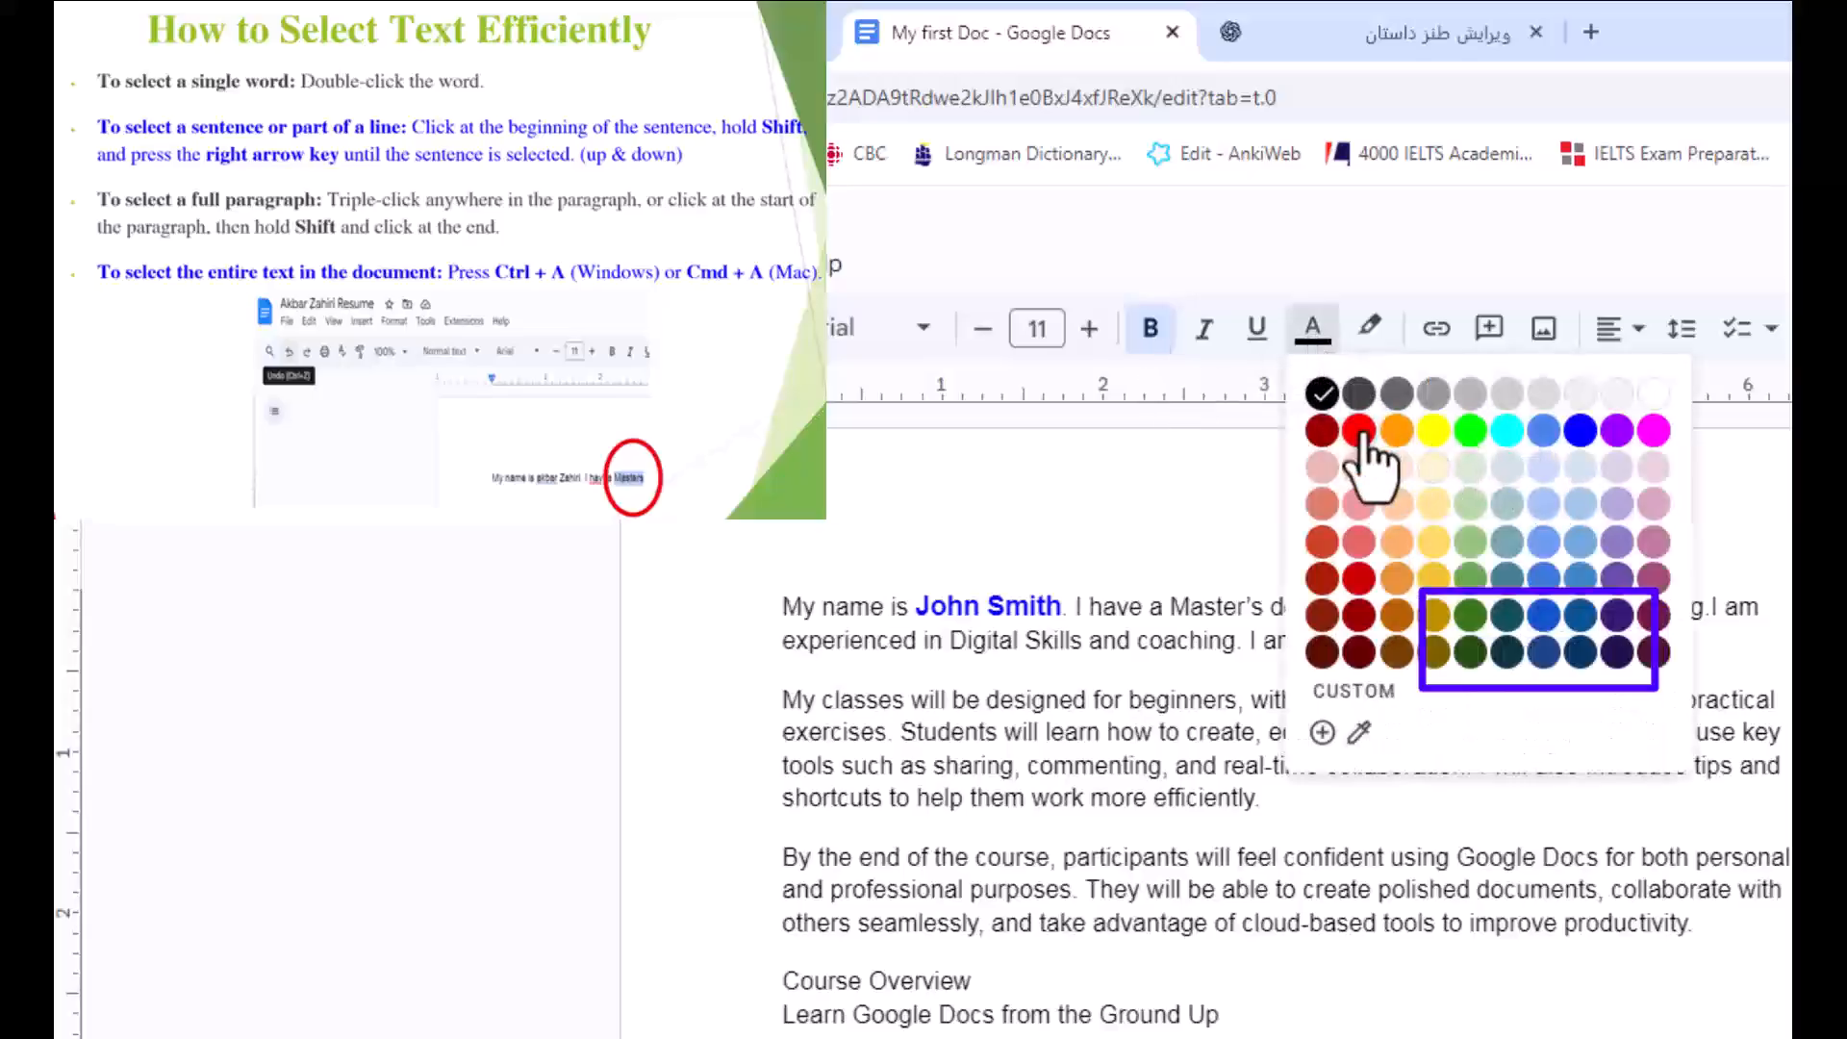
left_click(1359, 432)
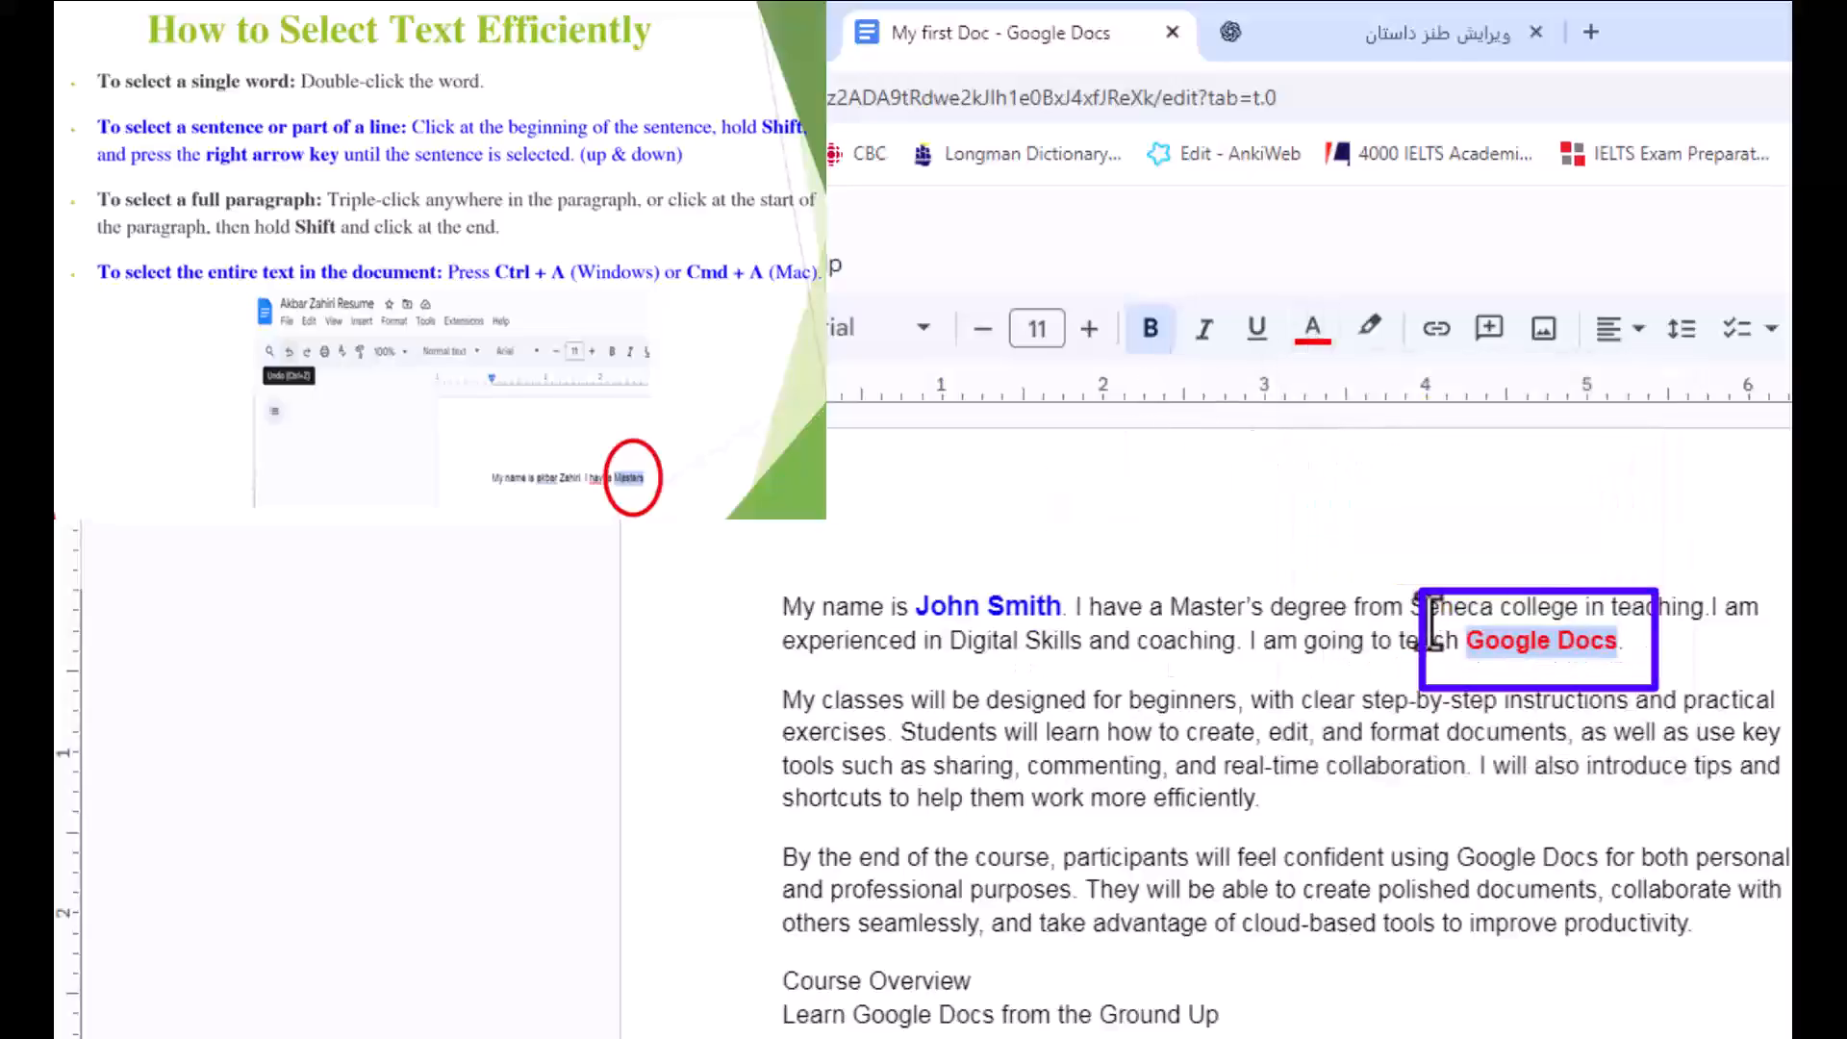
left_click(1605, 528)
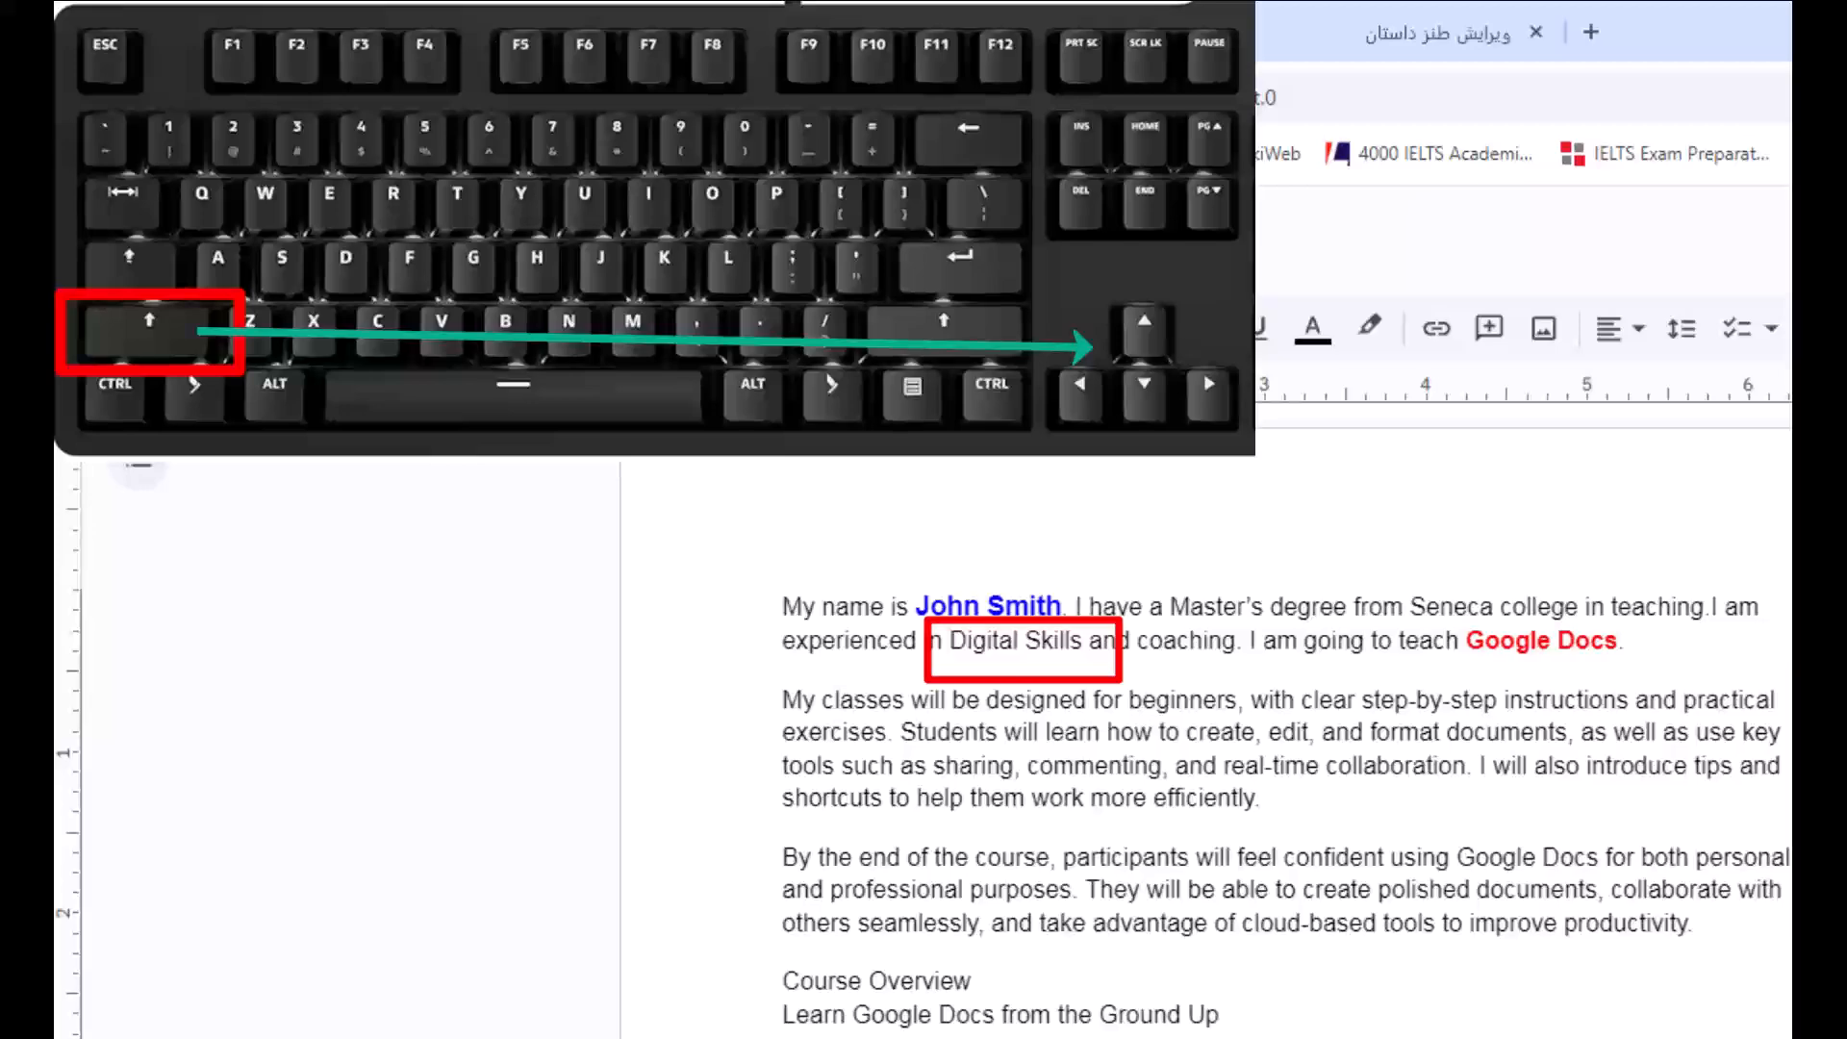
Select "Digital Skills" in the first paragraph and enlarge its font size to 19.
key("shift+Right")
key("shift+Right")
key("shift+Right")
key("shift+Right")
key("shift+Right")
key("shift+Right")
key("shift+Right")
key("shift+Right")
key("shift+Right")
key("shift+Right")
key("shift+Right")
key("shift+Right")
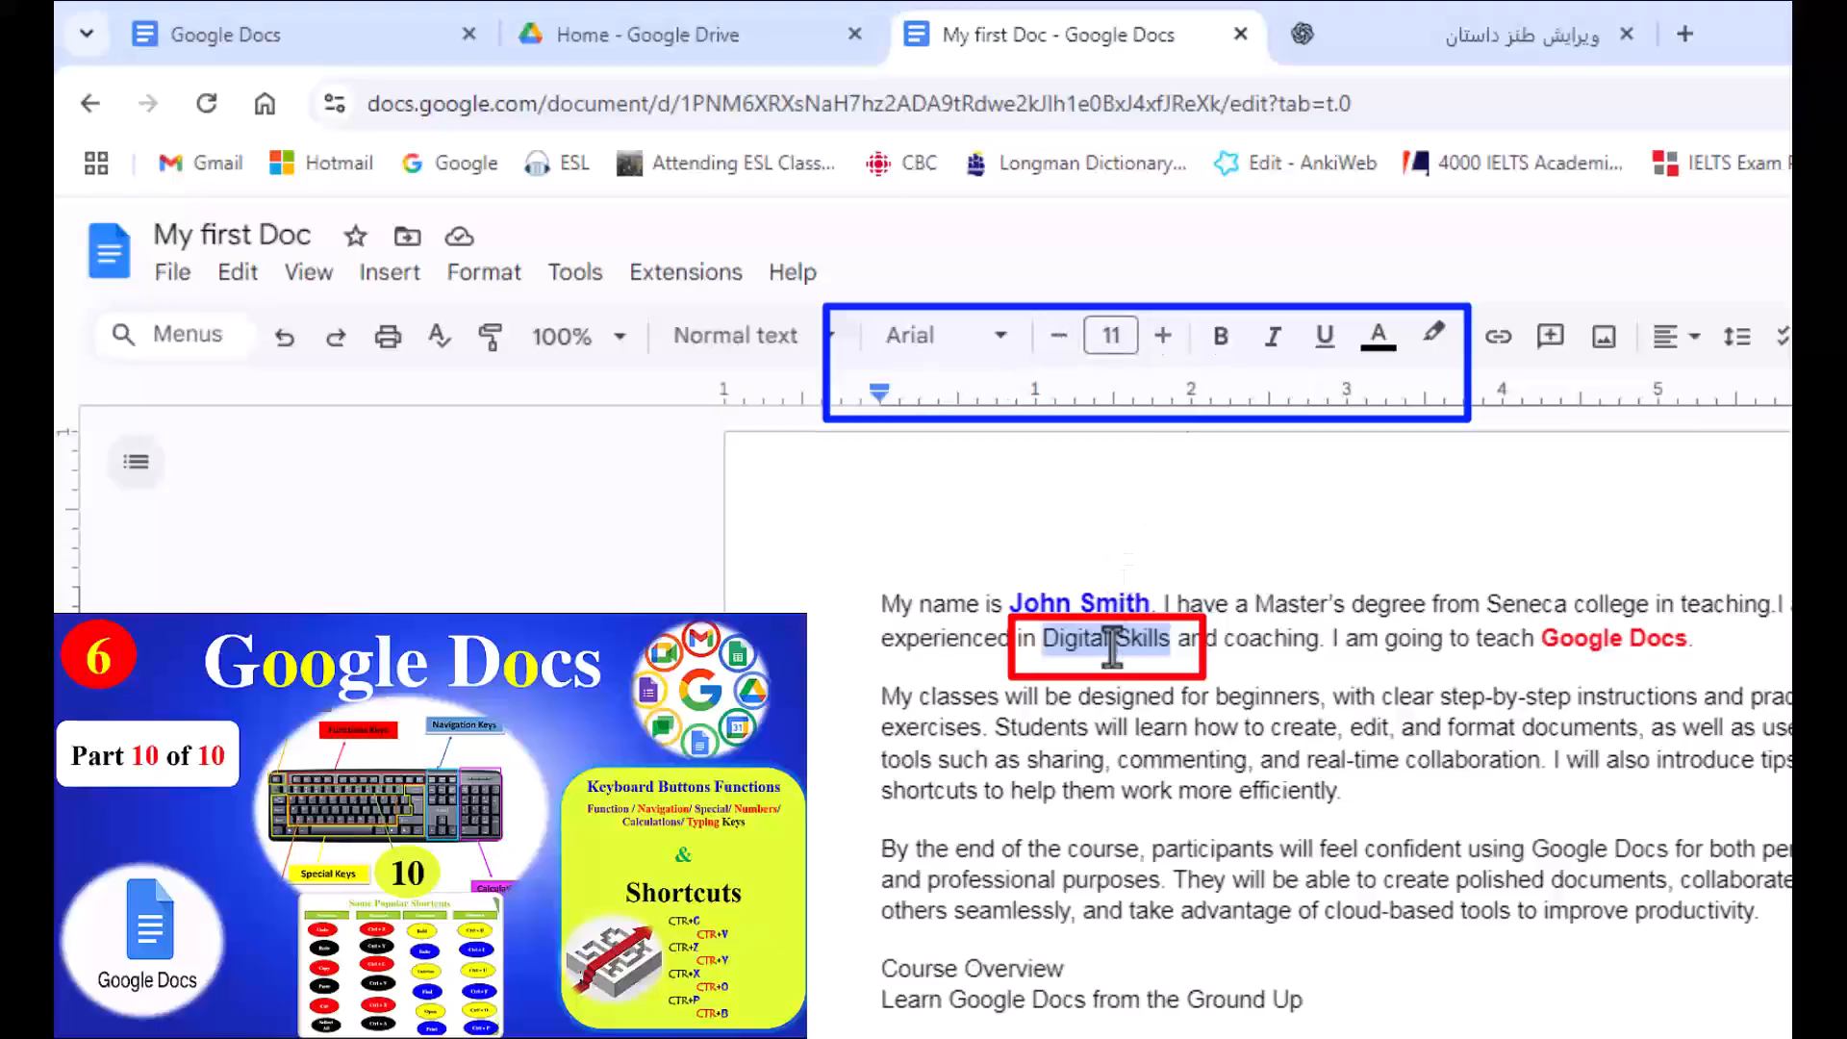
left_click(1163, 336)
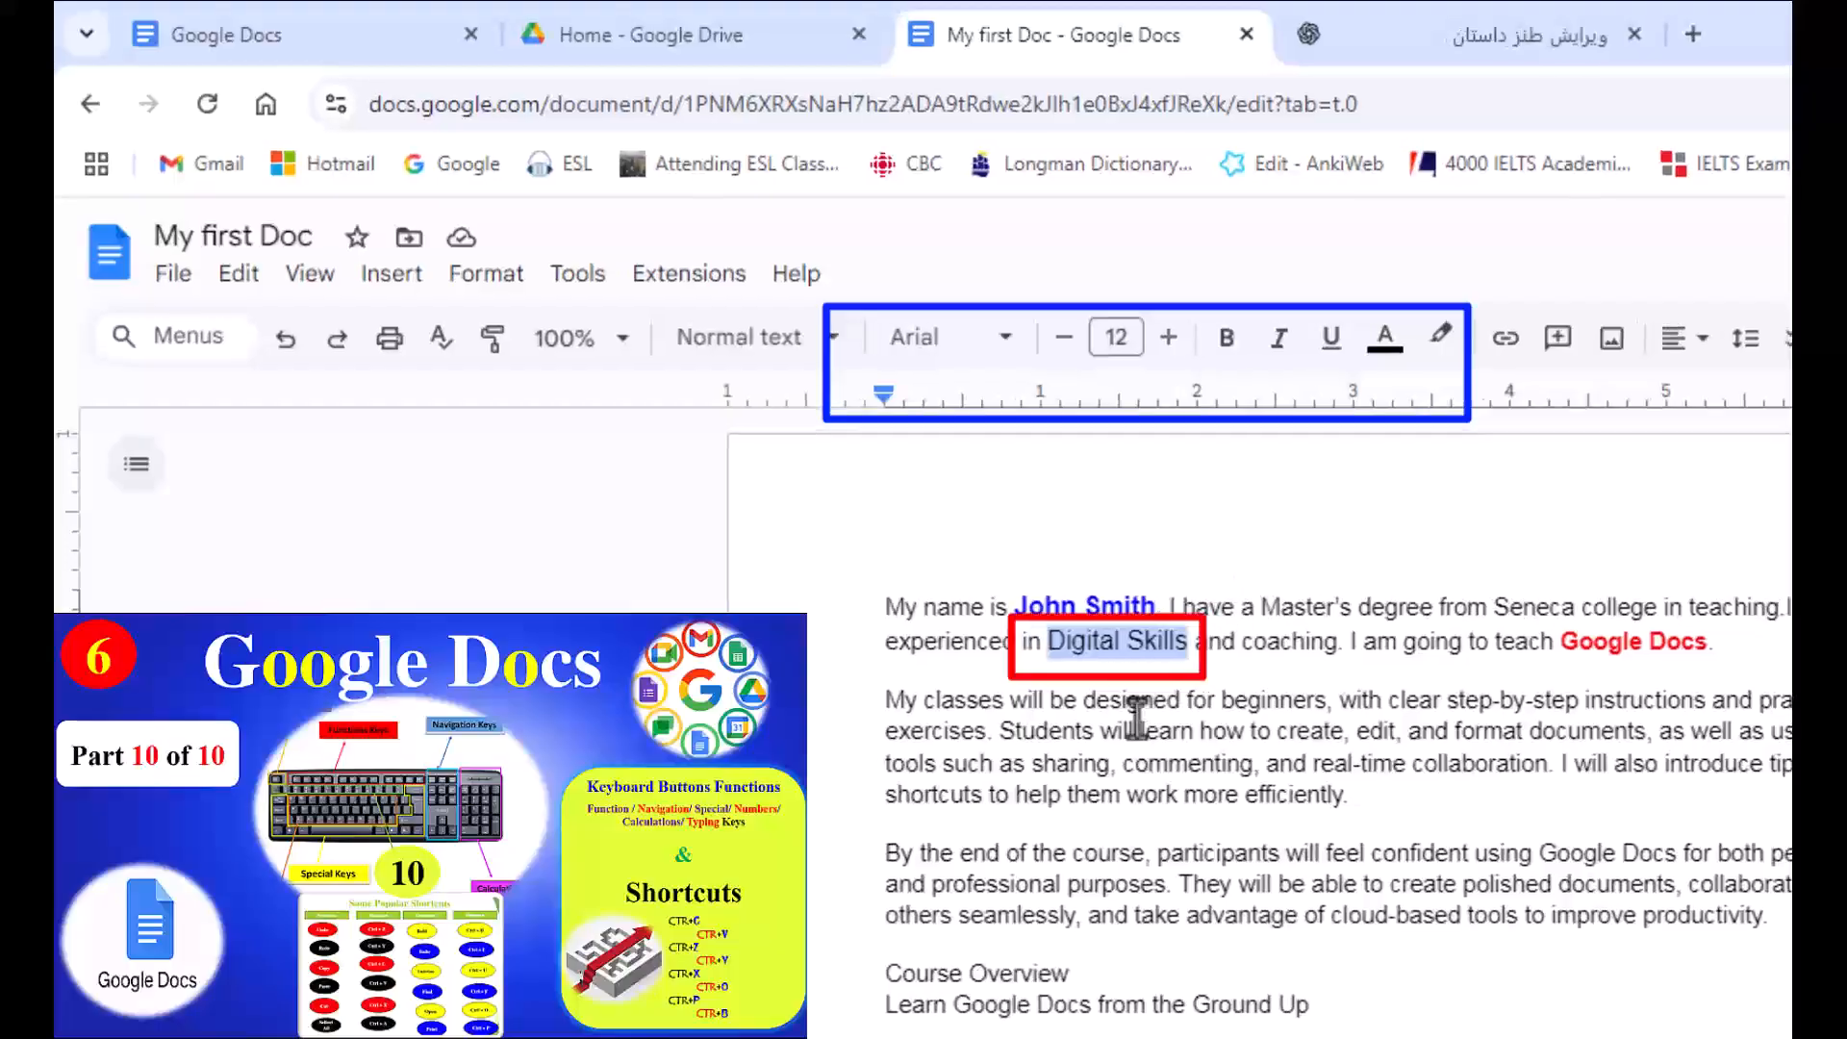
key("ctrl+shift+period")
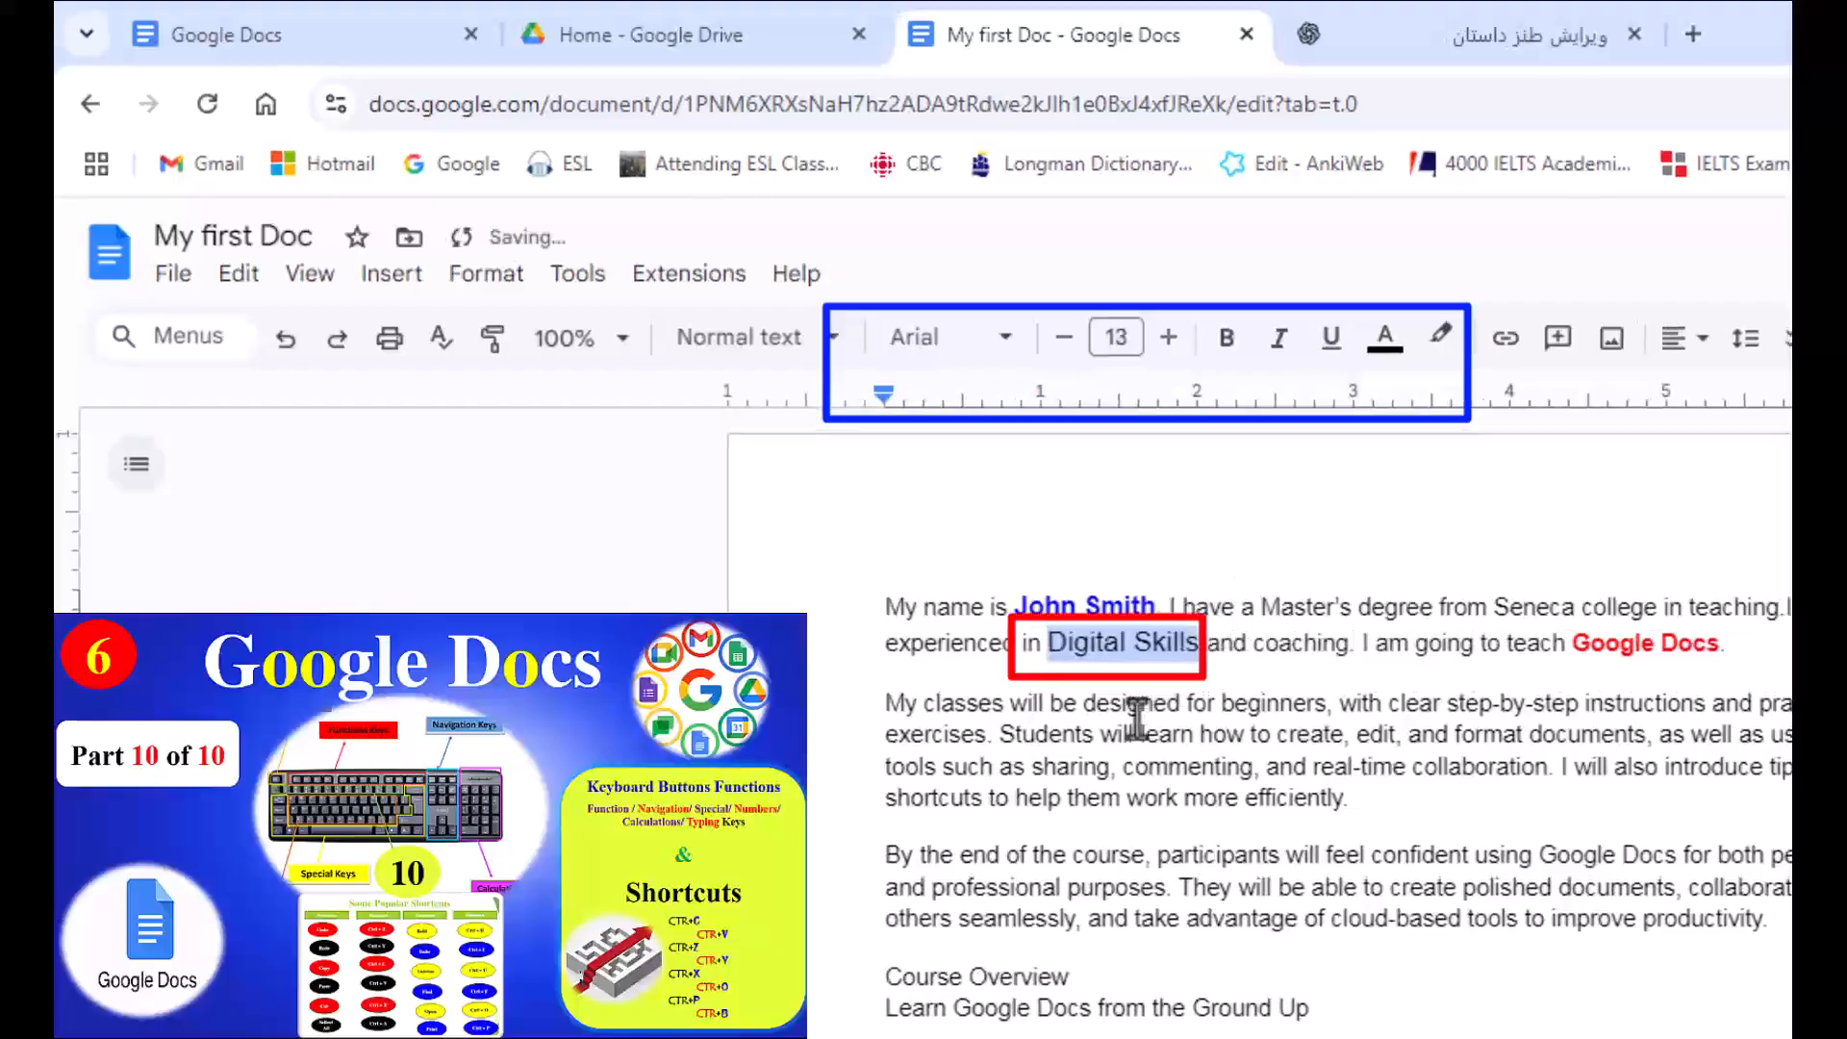
key("ctrl+shift+period")
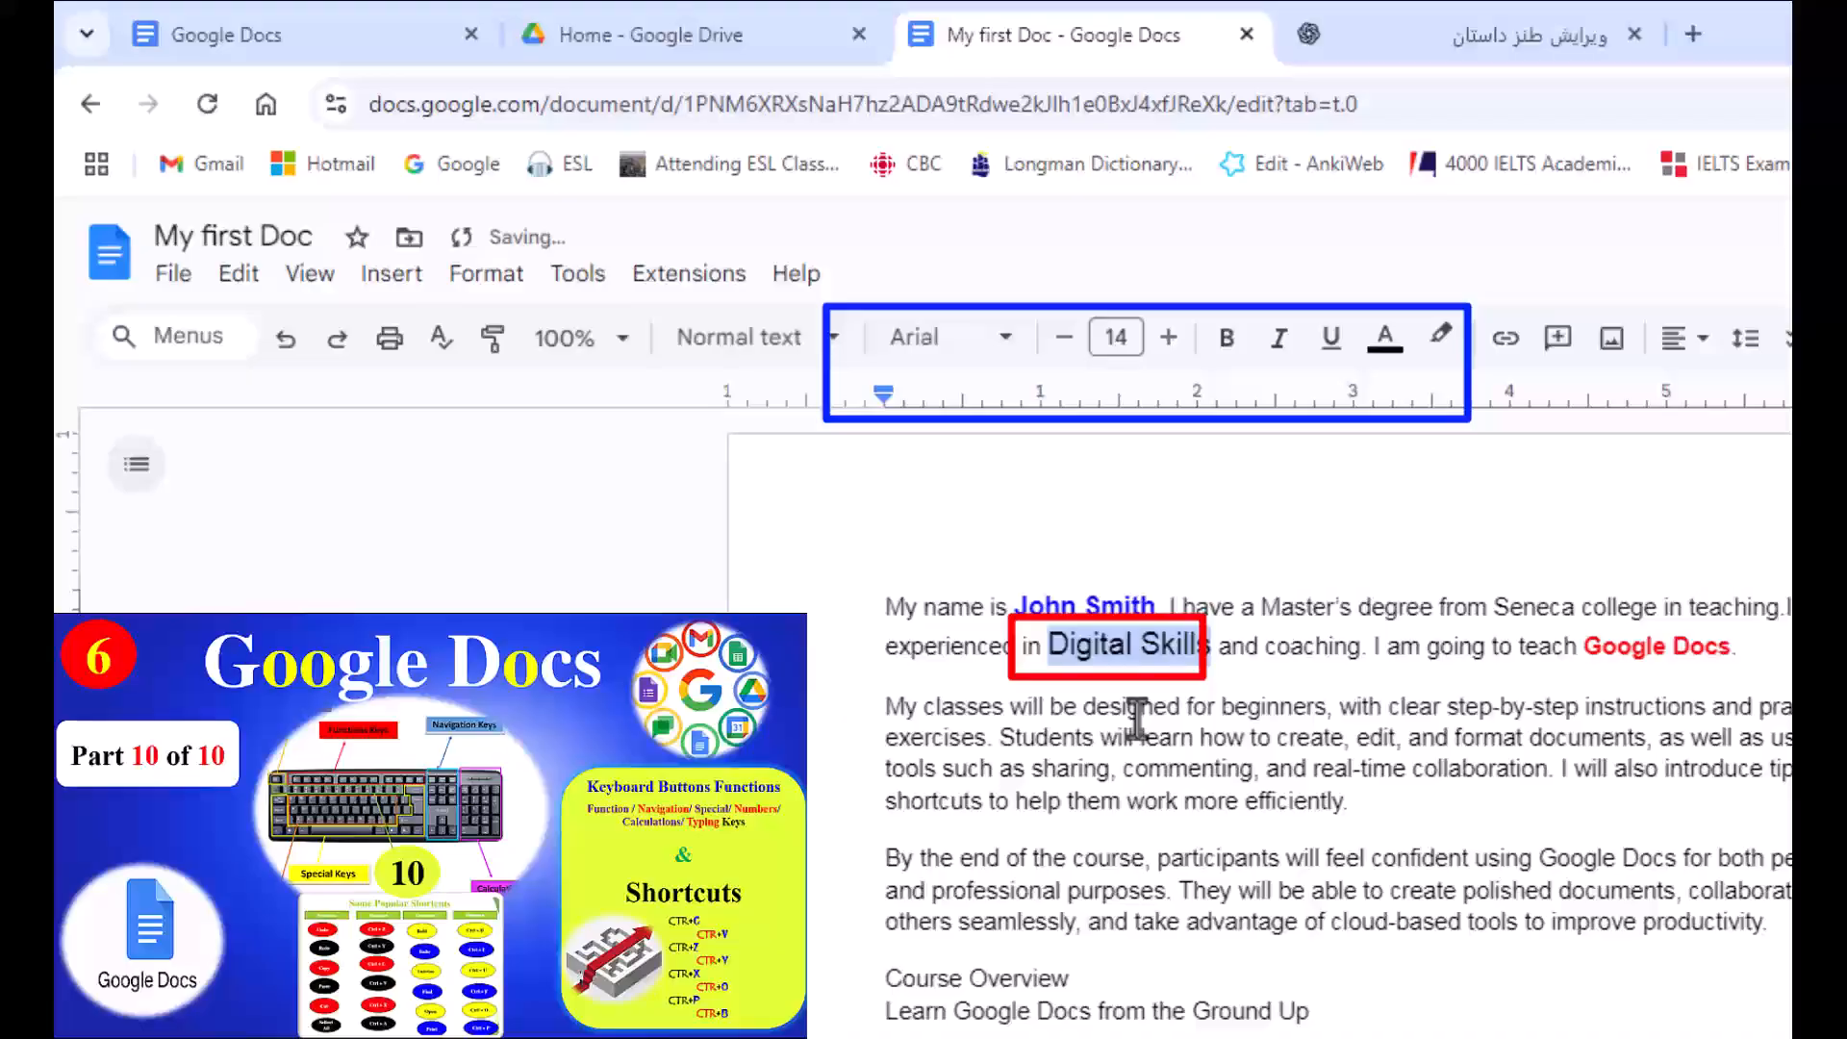
key("ctrl+shift+period")
key("ctrl+shift+period")
key("ctrl+shift+period")
key("ctrl+shift+period")
key("ctrl+shift+period")
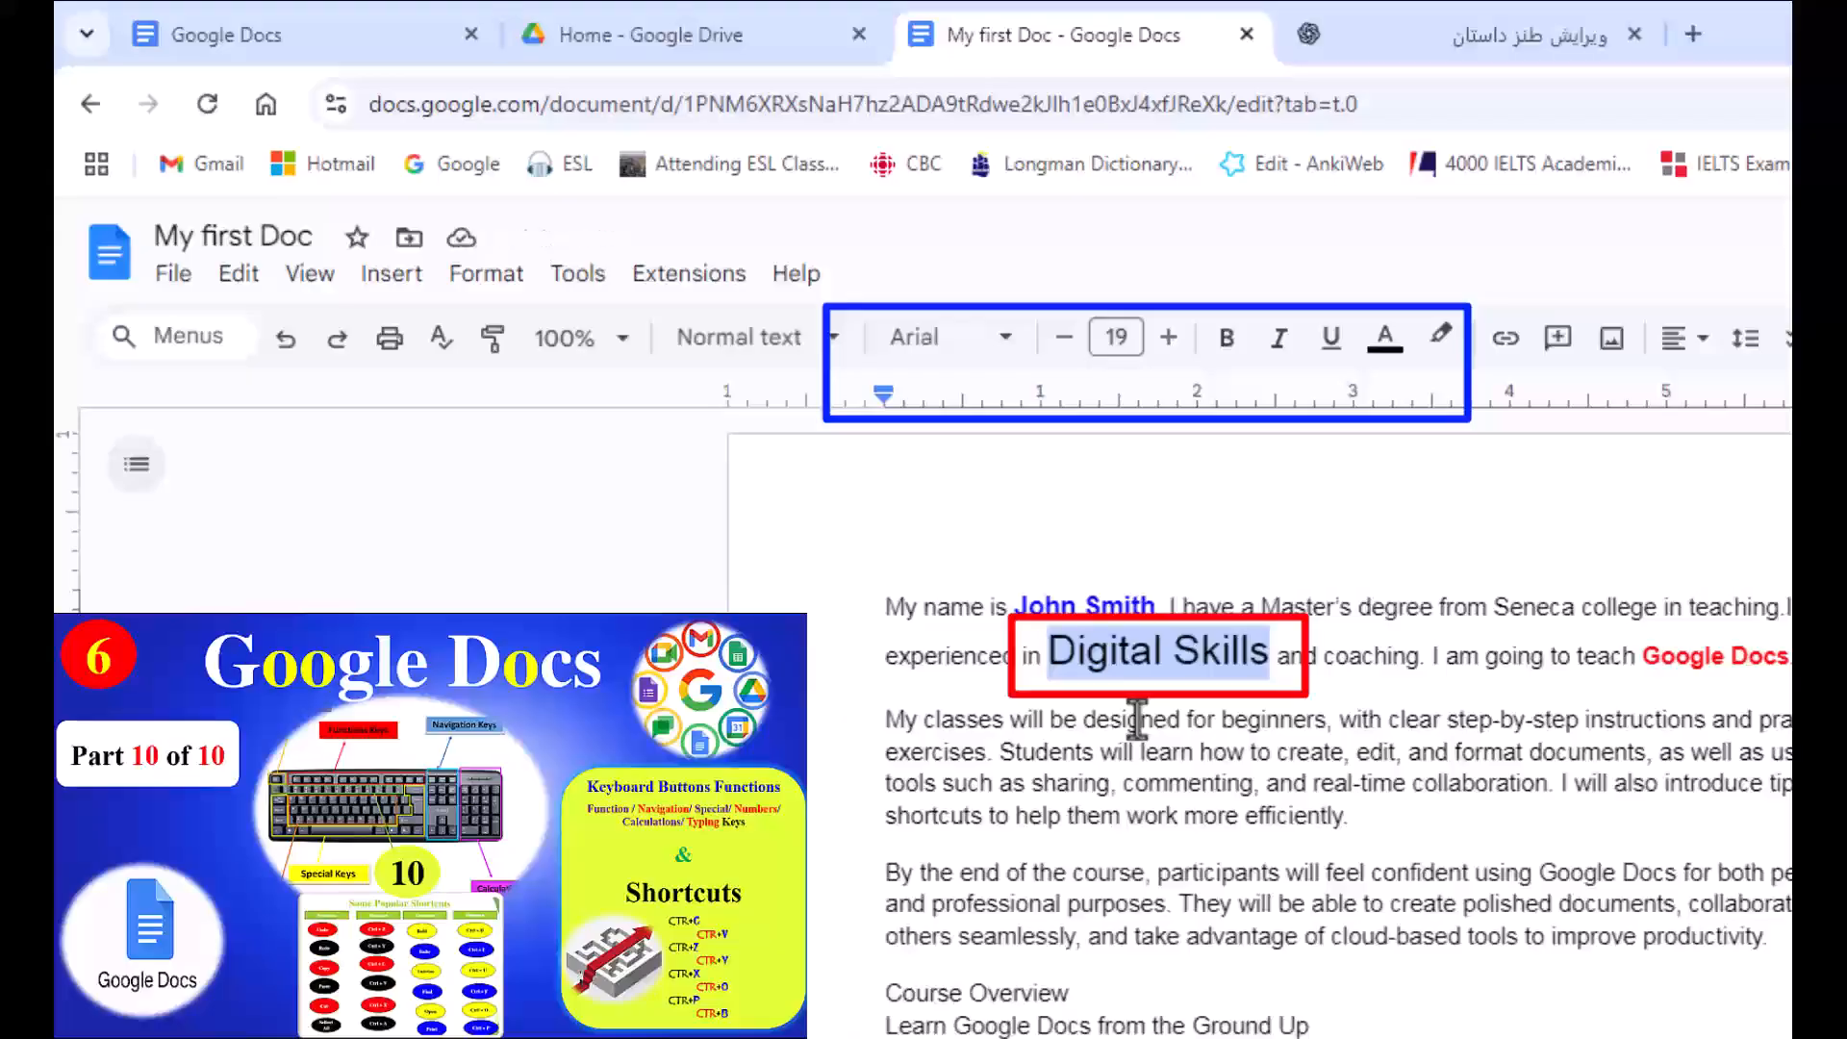
Reduce the font size of "Digital Skills" to 14 and make it bold.
key("ctrl+shift+comma")
key("ctrl+shift+comma")
key("ctrl+shift+comma")
key("ctrl+shift+comma")
key("ctrl+shift+comma")
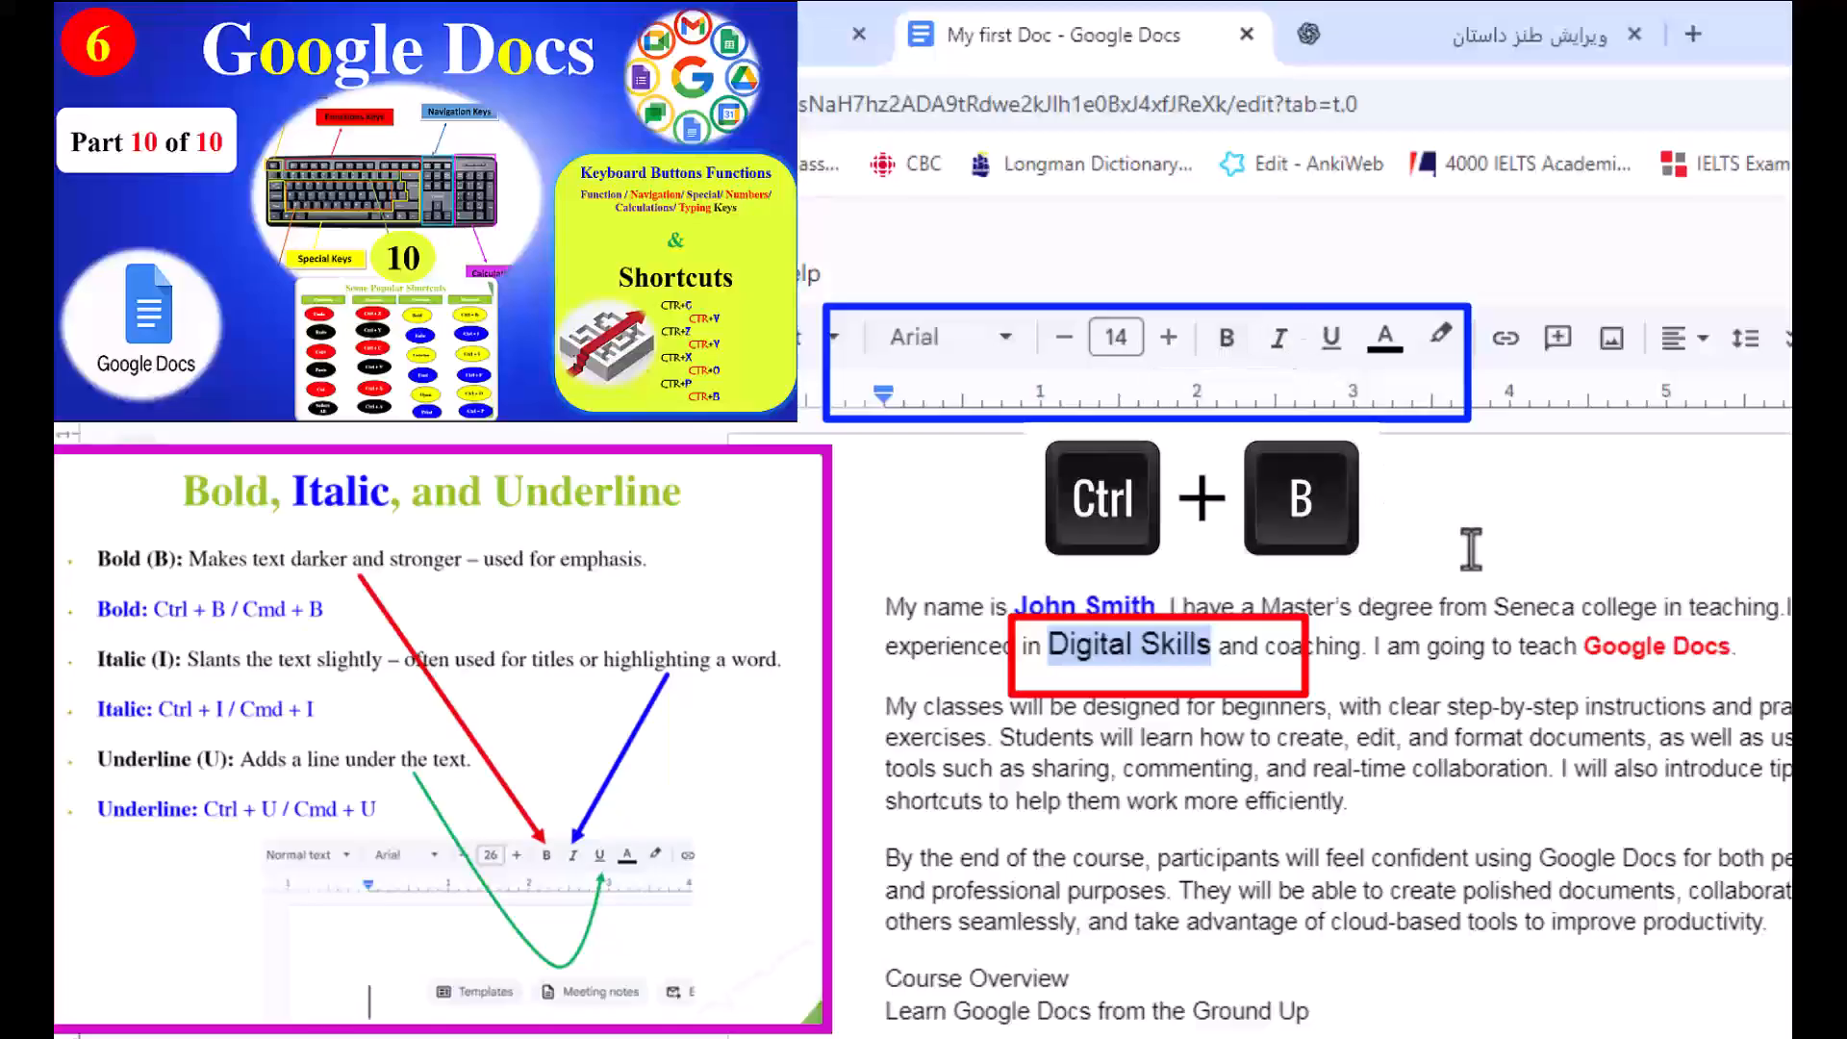
key("ctrl+b")
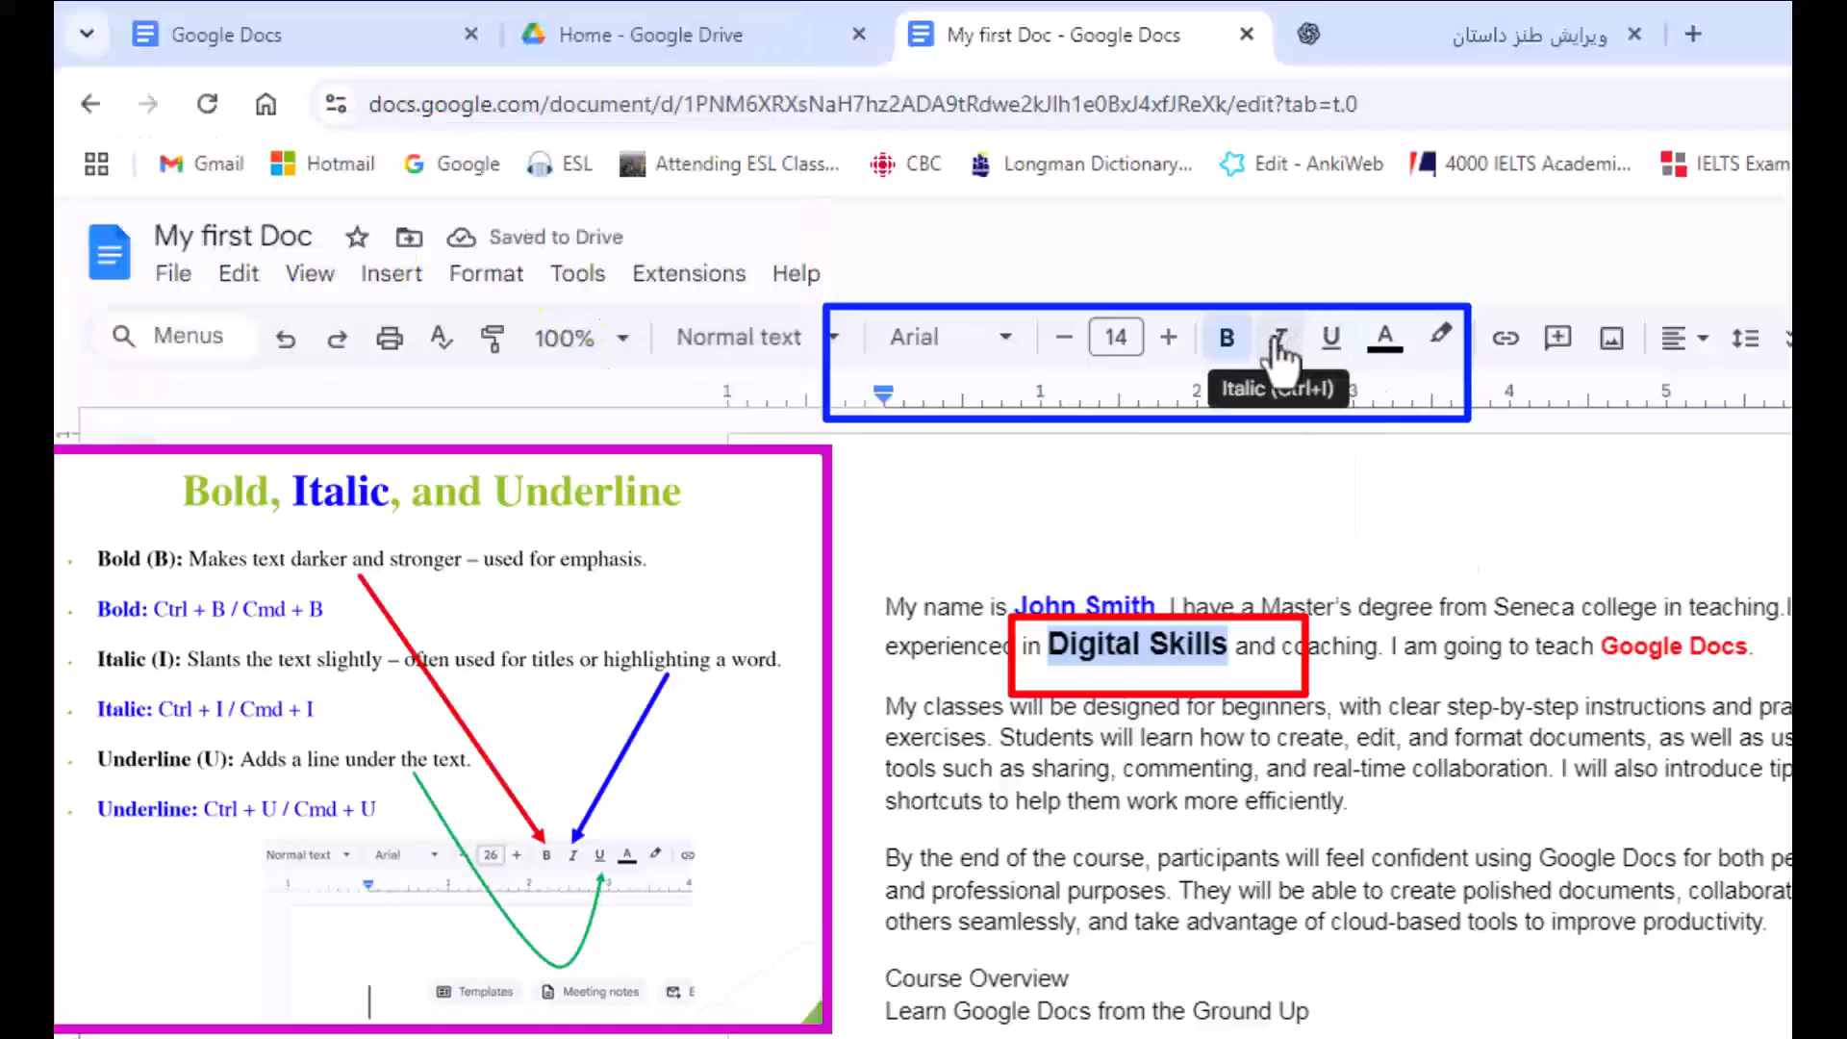
Apply italic and underline to "Google Docs" at the end of the first paragraph.
left_click(1601, 646)
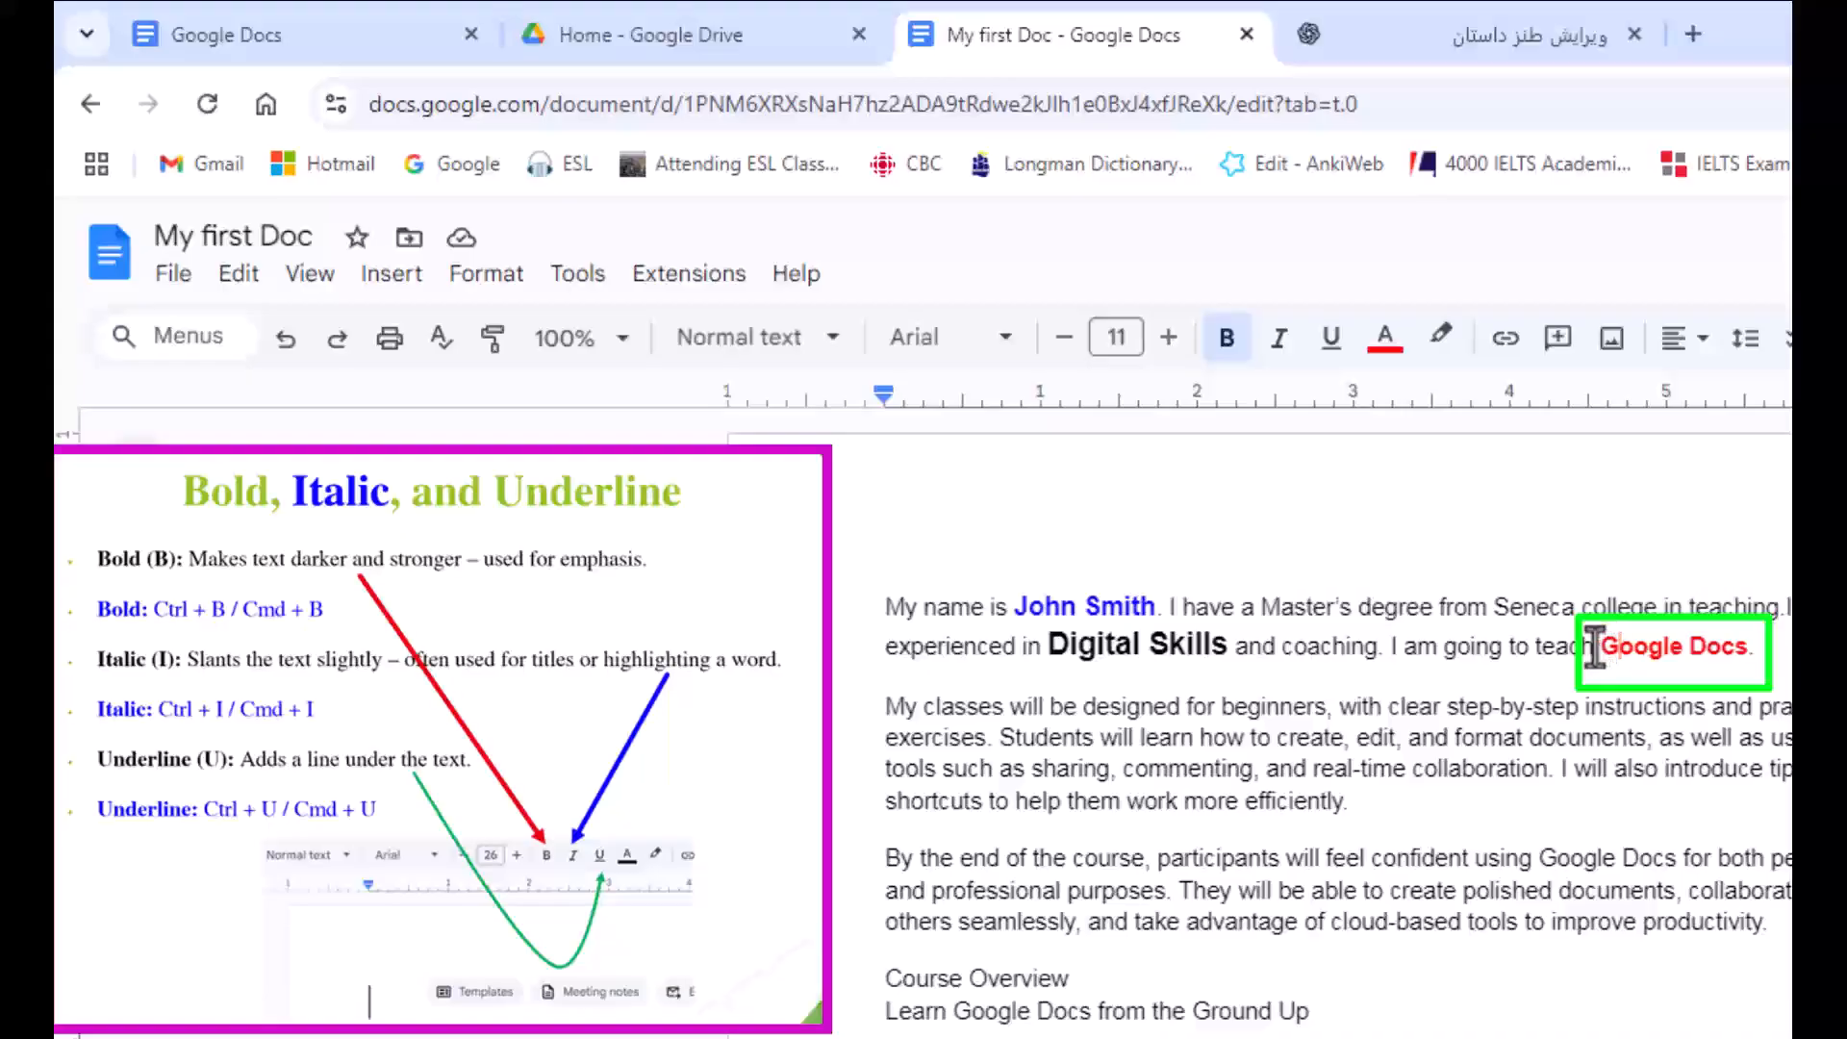
left_click(1596, 646)
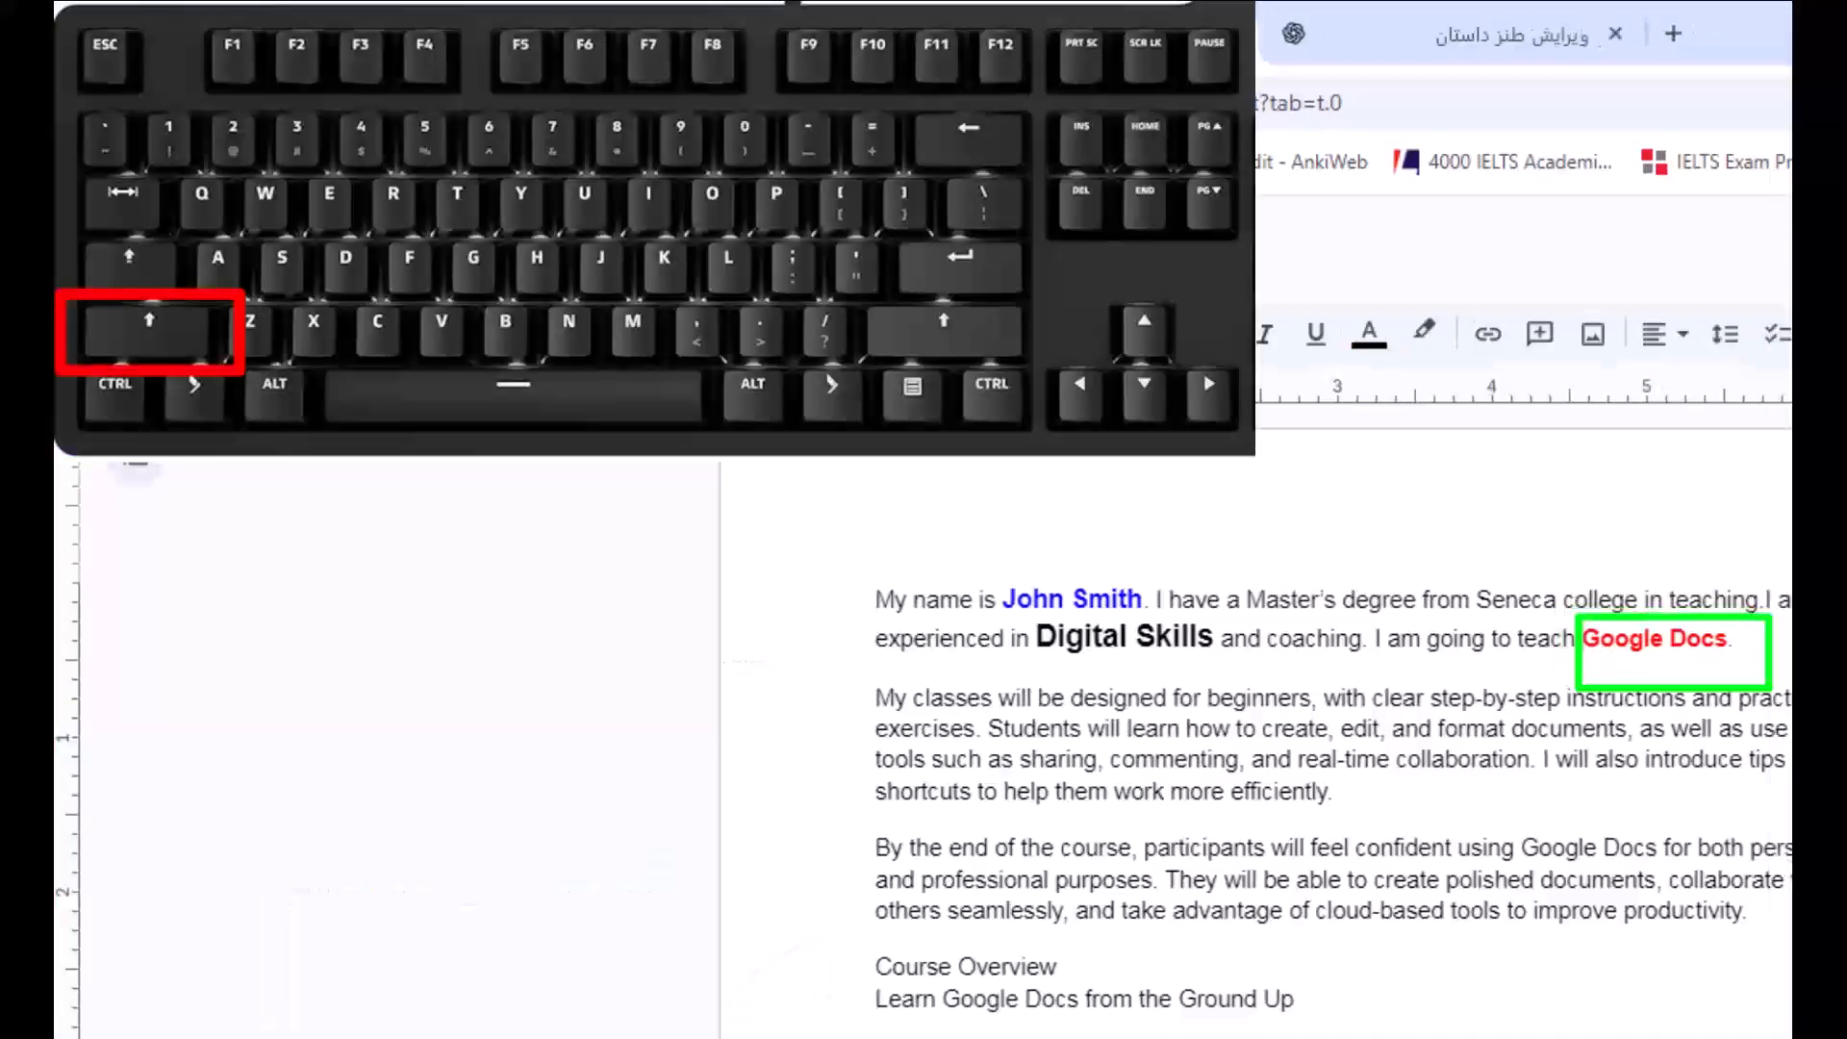
key("shift+Right")
key("shift+Right")
key("shift+Right")
key("shift+Right")
key("shift+Right")
key("shift+Right")
key("shift+Right")
key("shift+Right")
key("shift+Right")
key("shift+Right")
key("shift+Right")
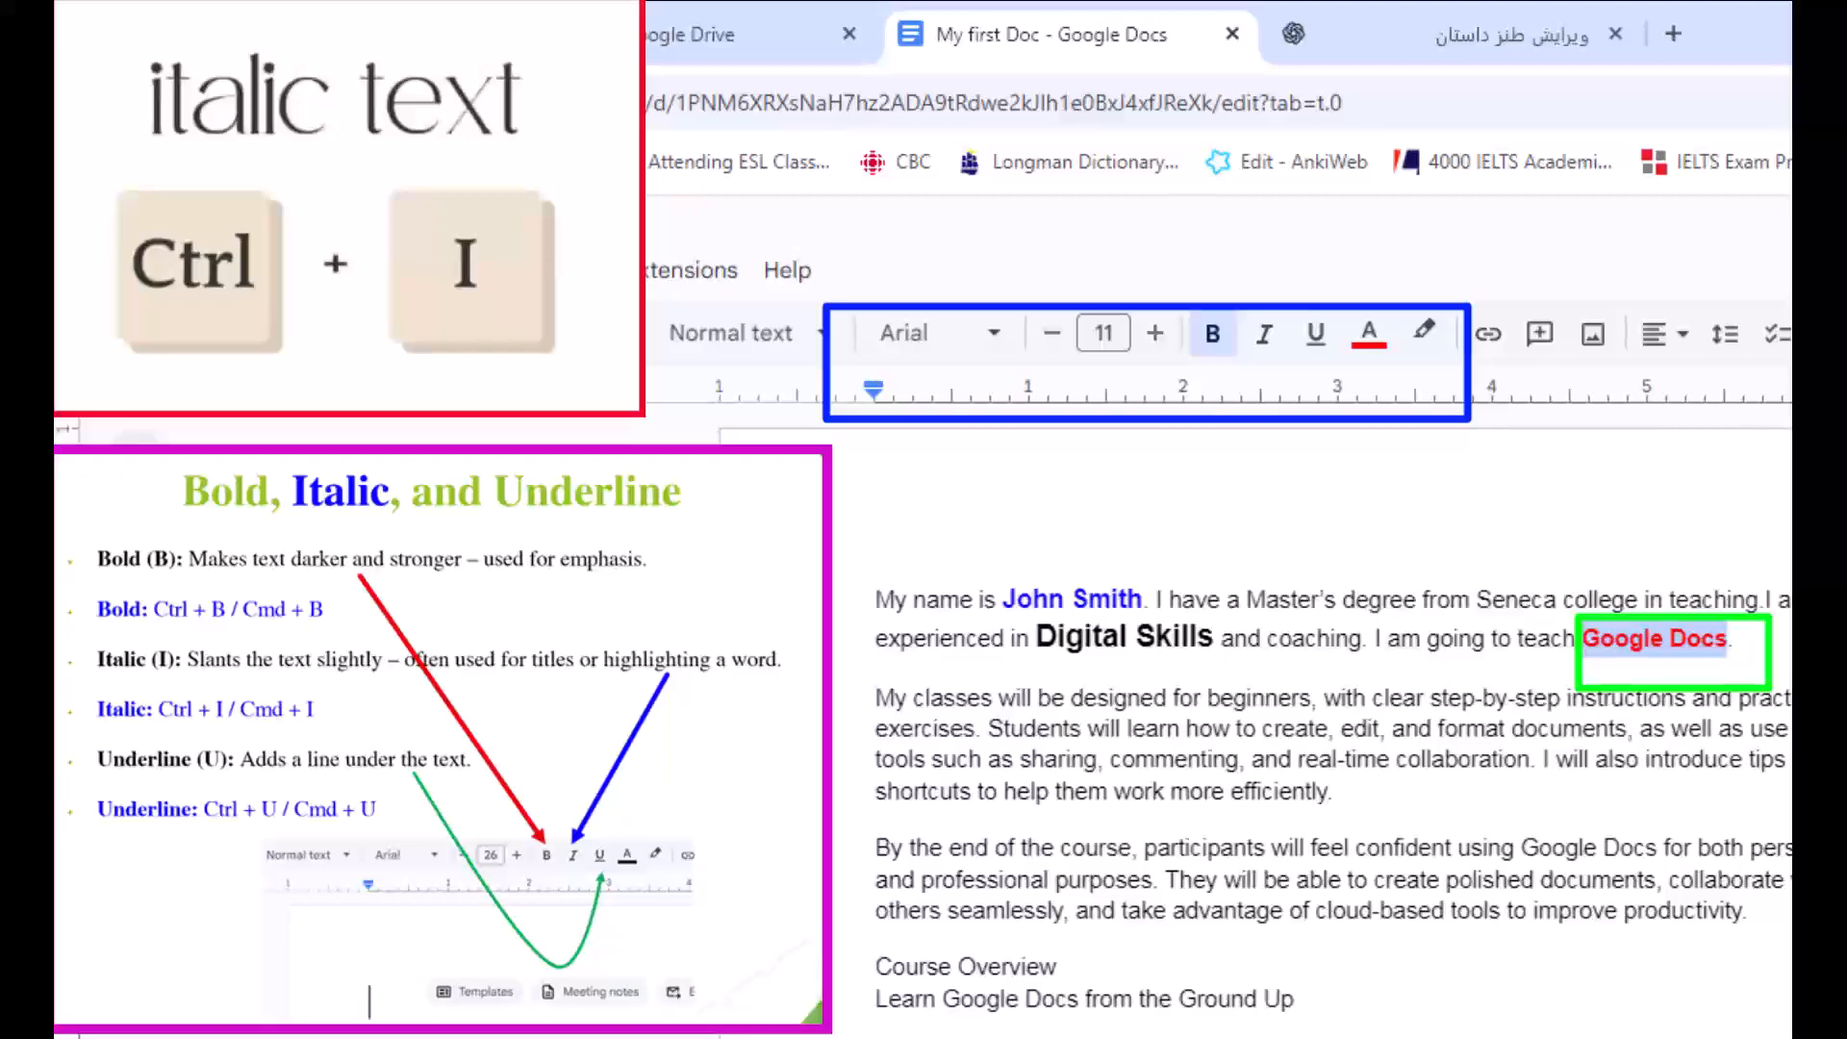
key("ctrl+i")
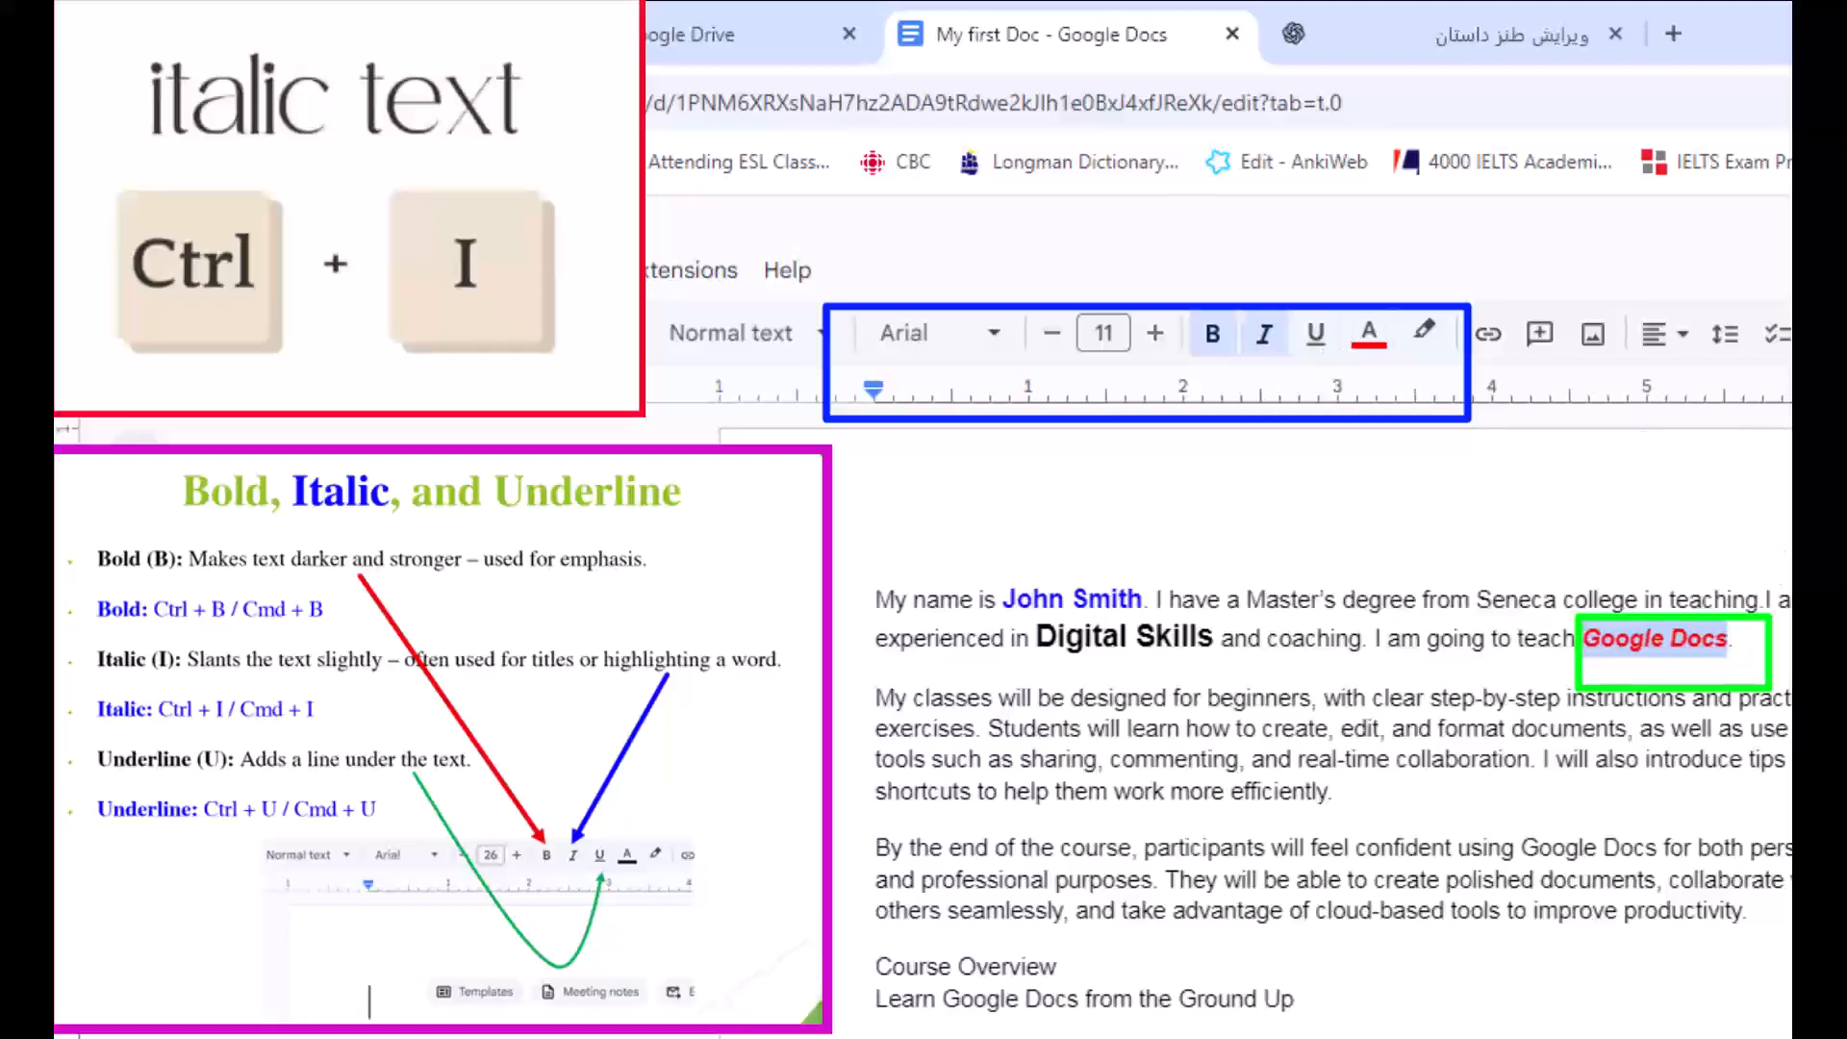
key("ctrl+u")
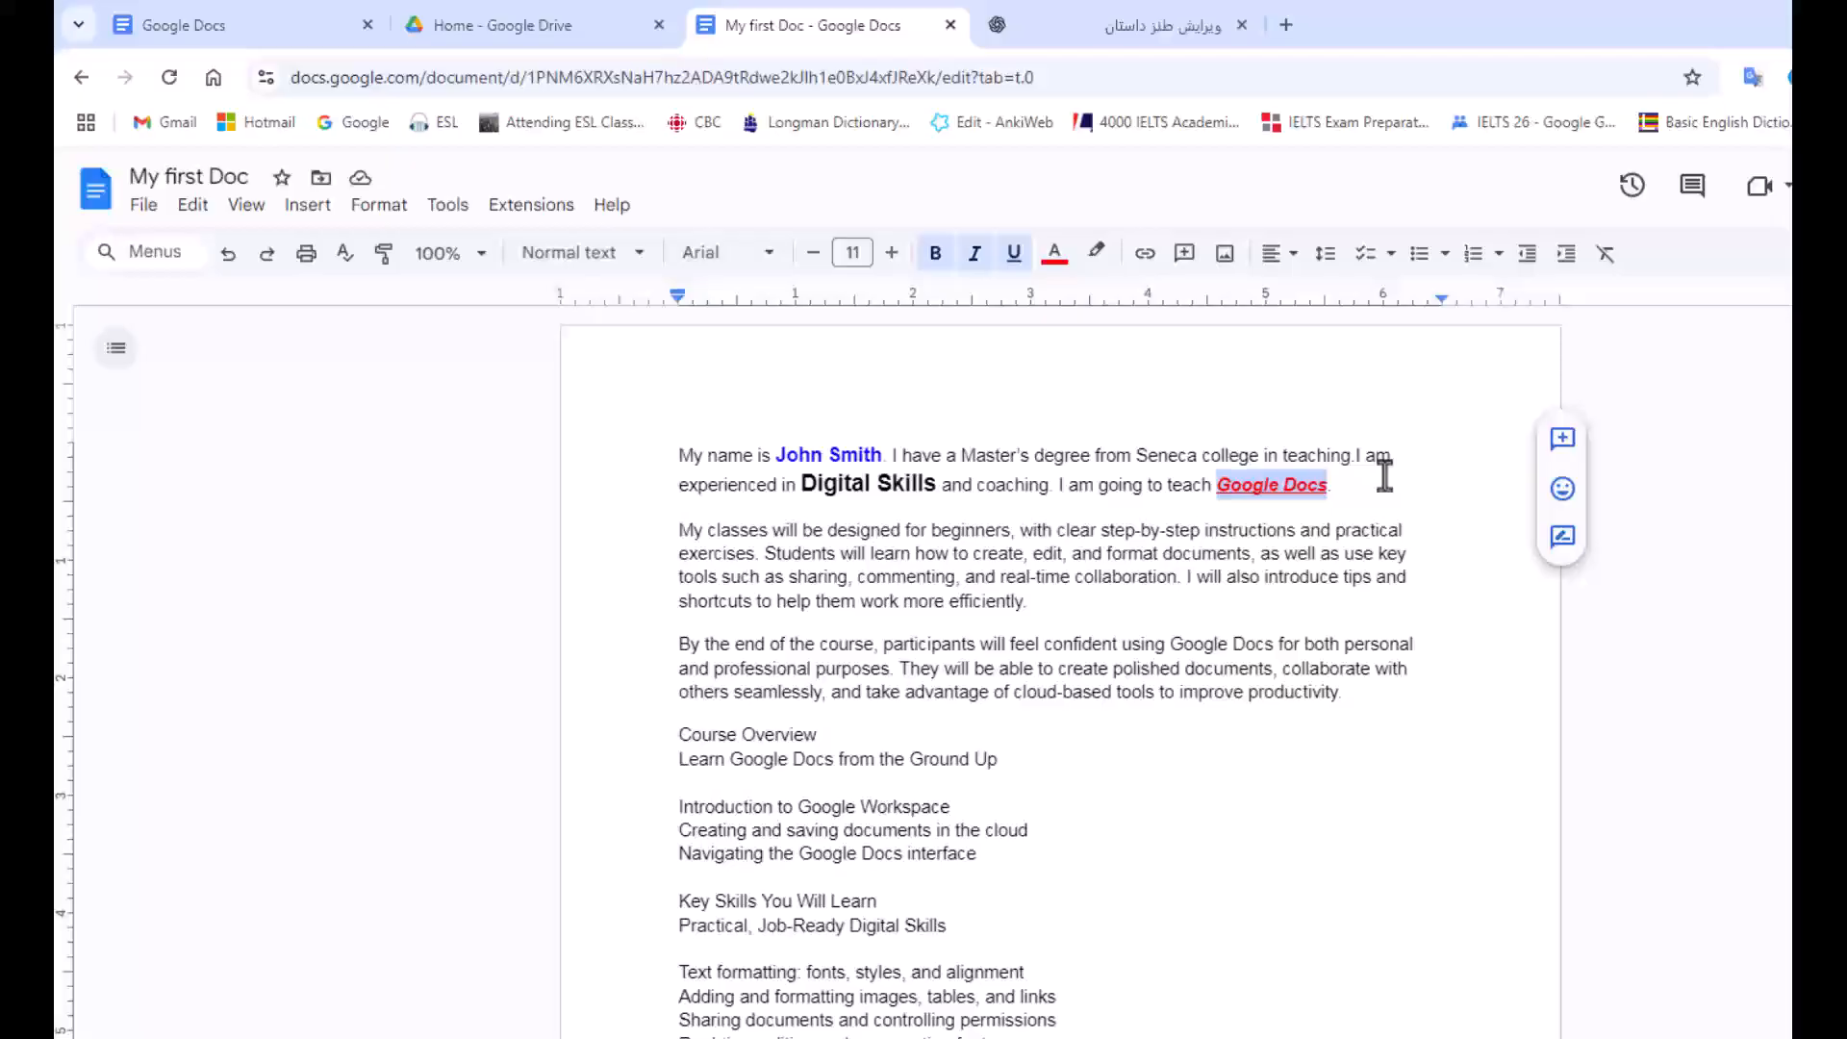
Select all the text in the document and set its font size to 11.
left_click(1384, 476)
key("Down")
key("Up")
key("Down")
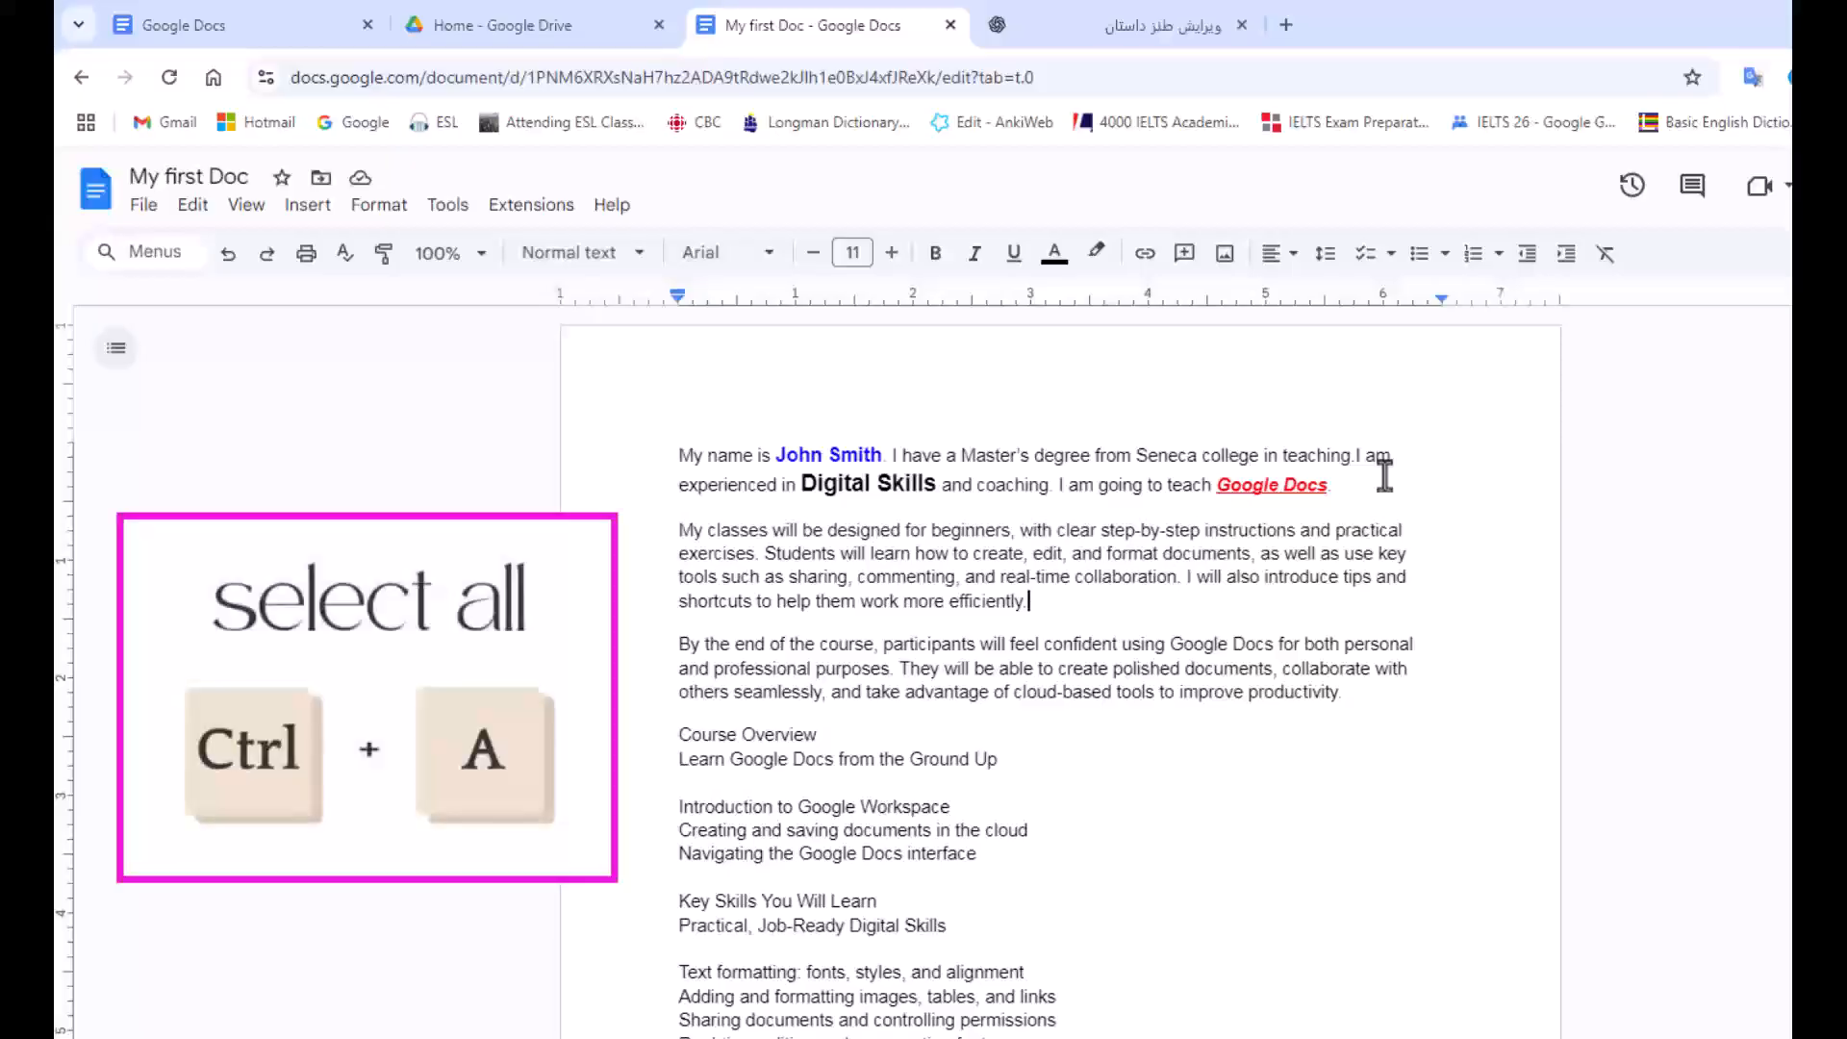
key("ctrl+a")
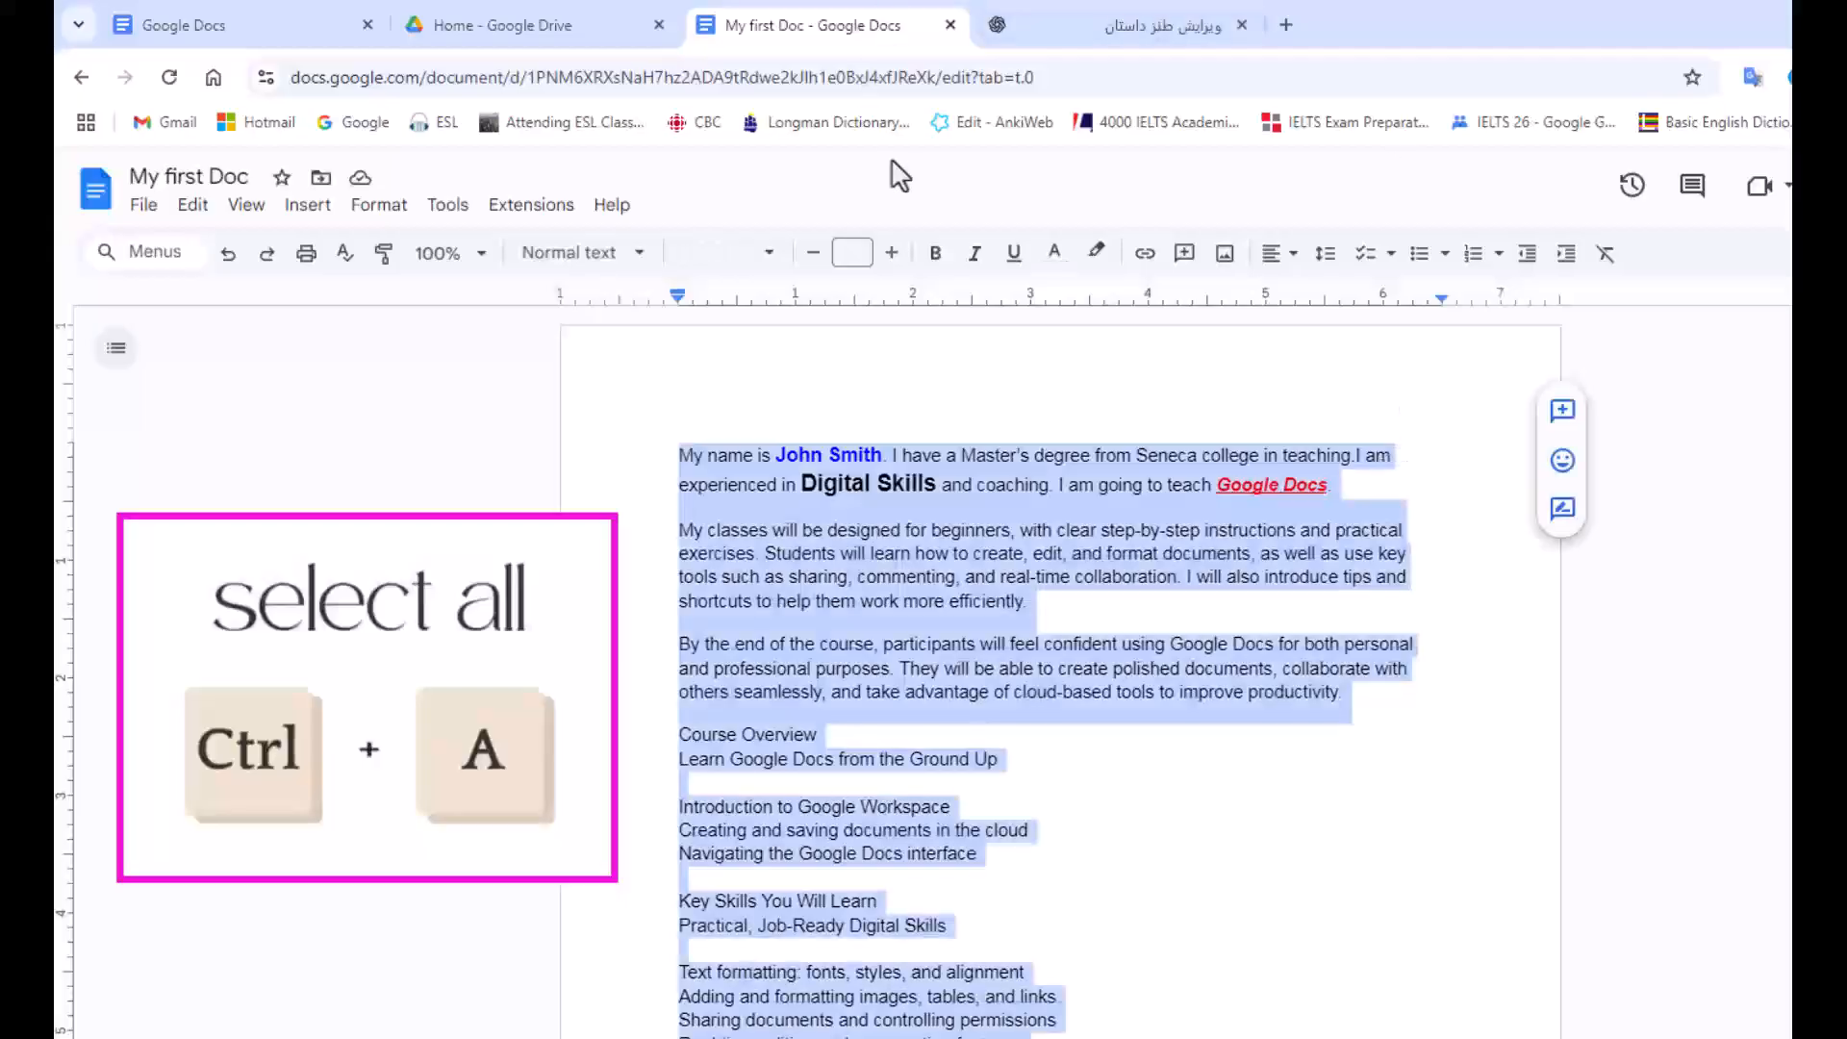
left_click(859, 253)
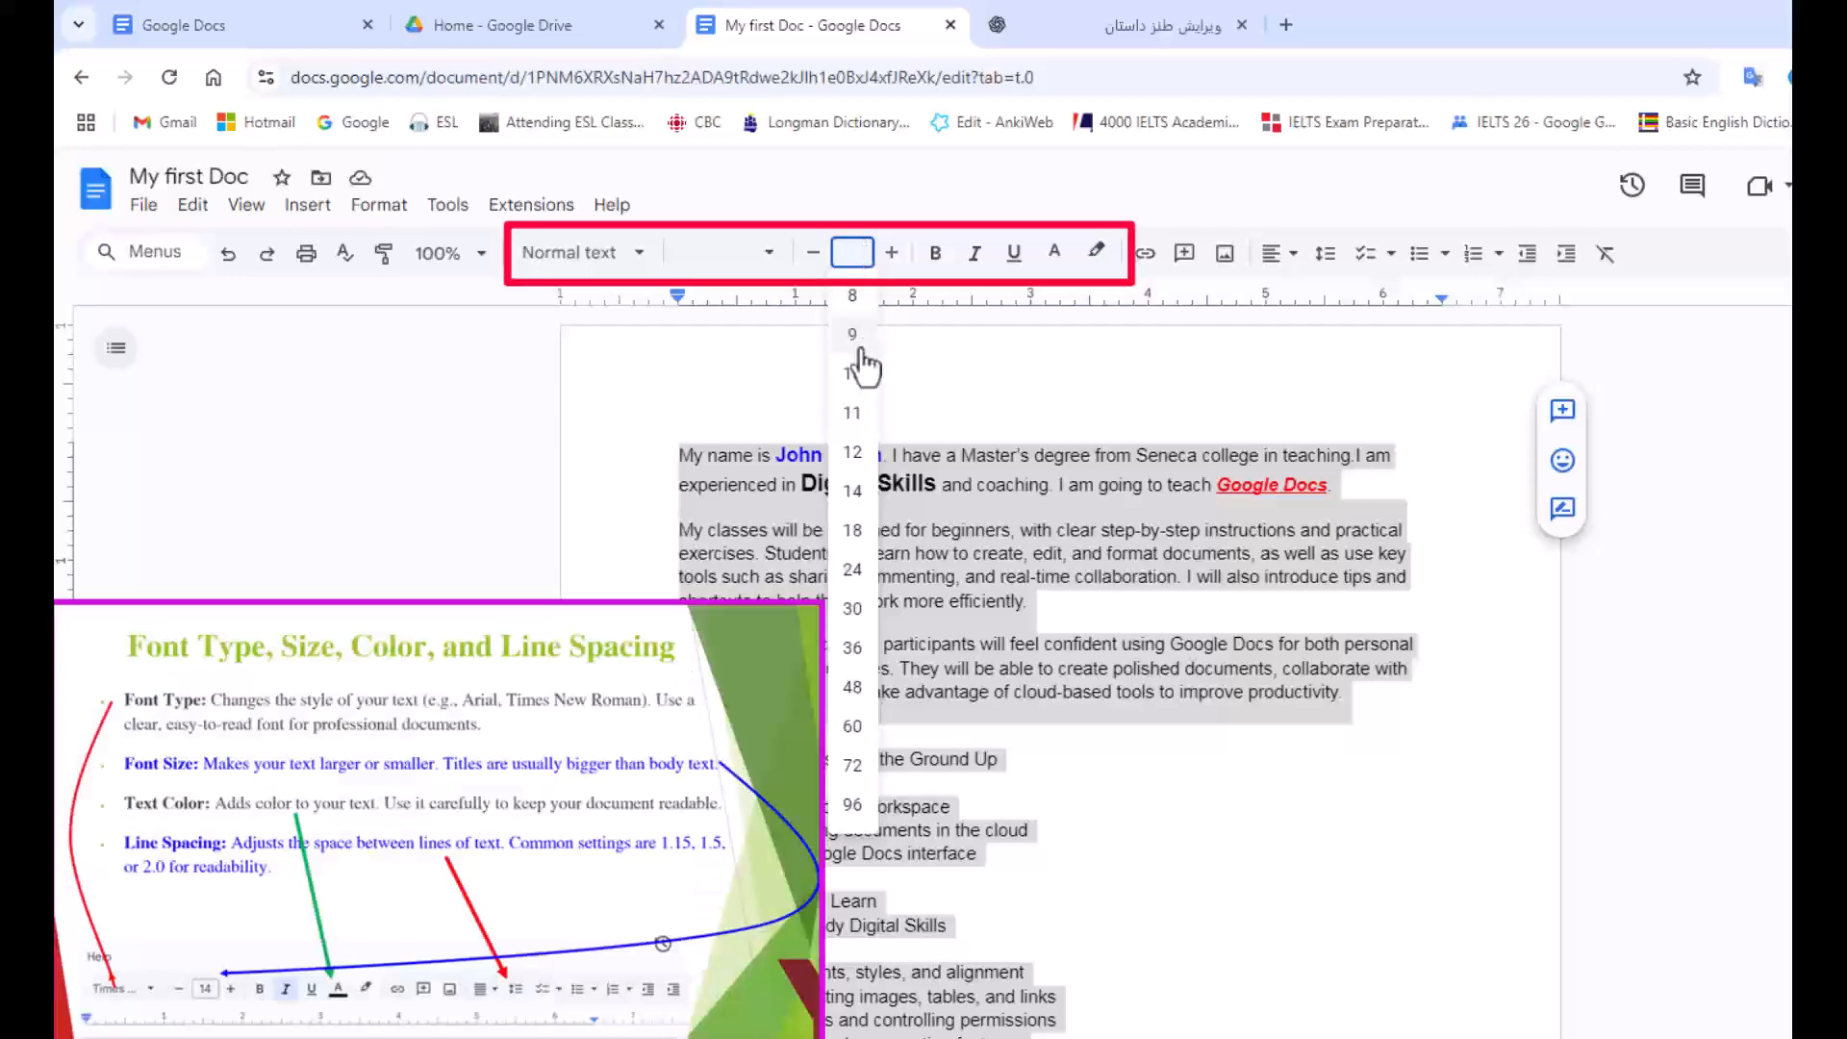
left_click(850, 409)
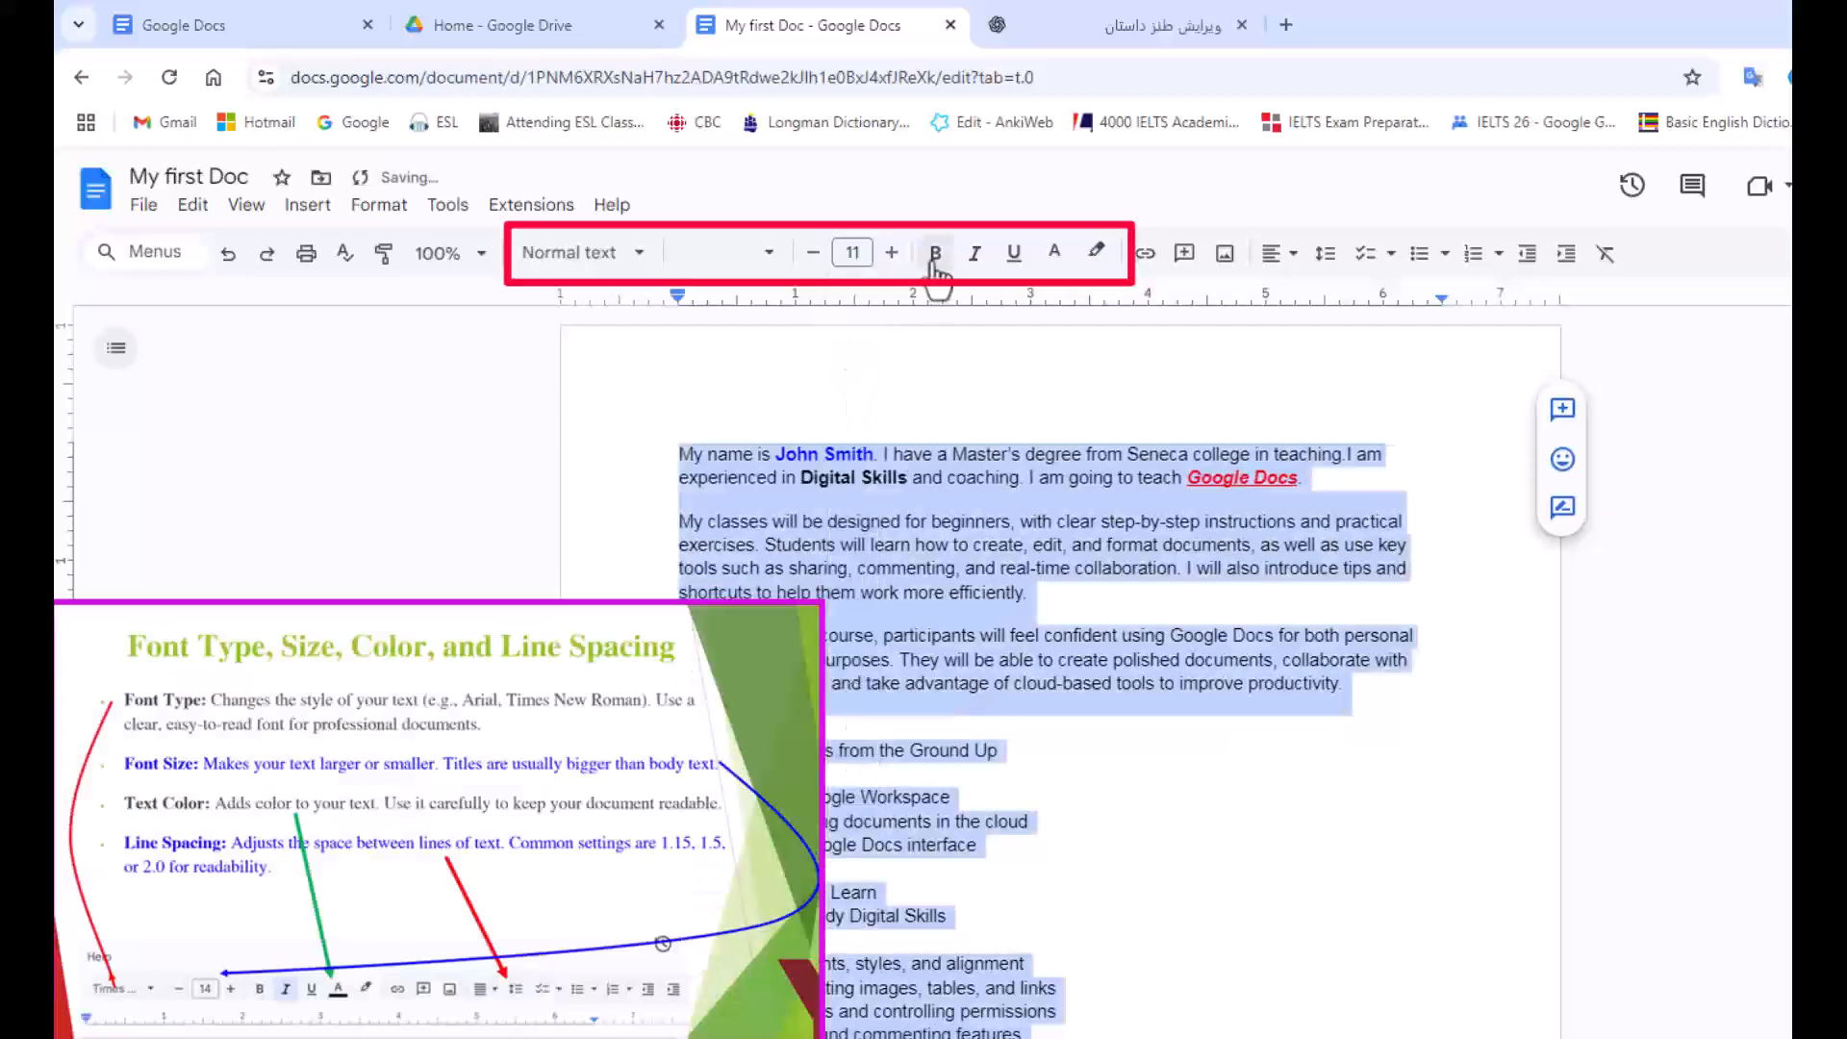
Set the font of all the selected text to Arial and its text colour to black.
left_click(755, 255)
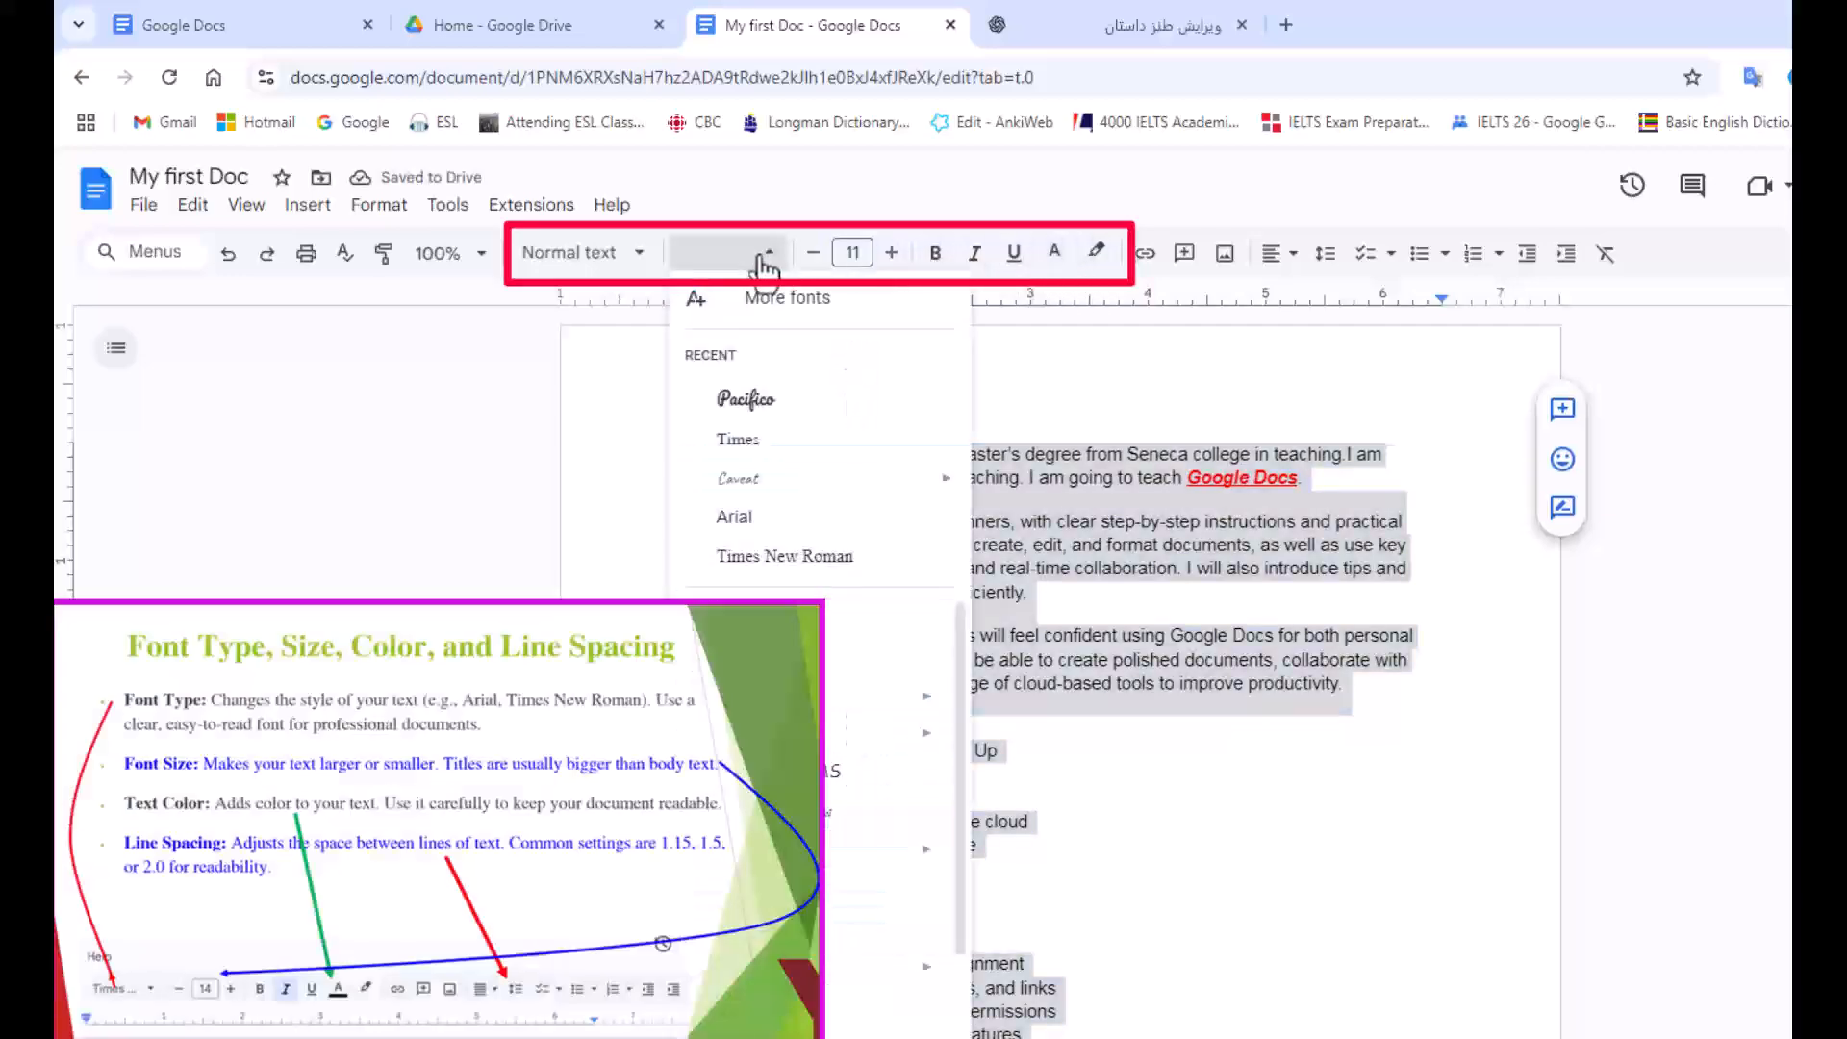
left_click(745, 516)
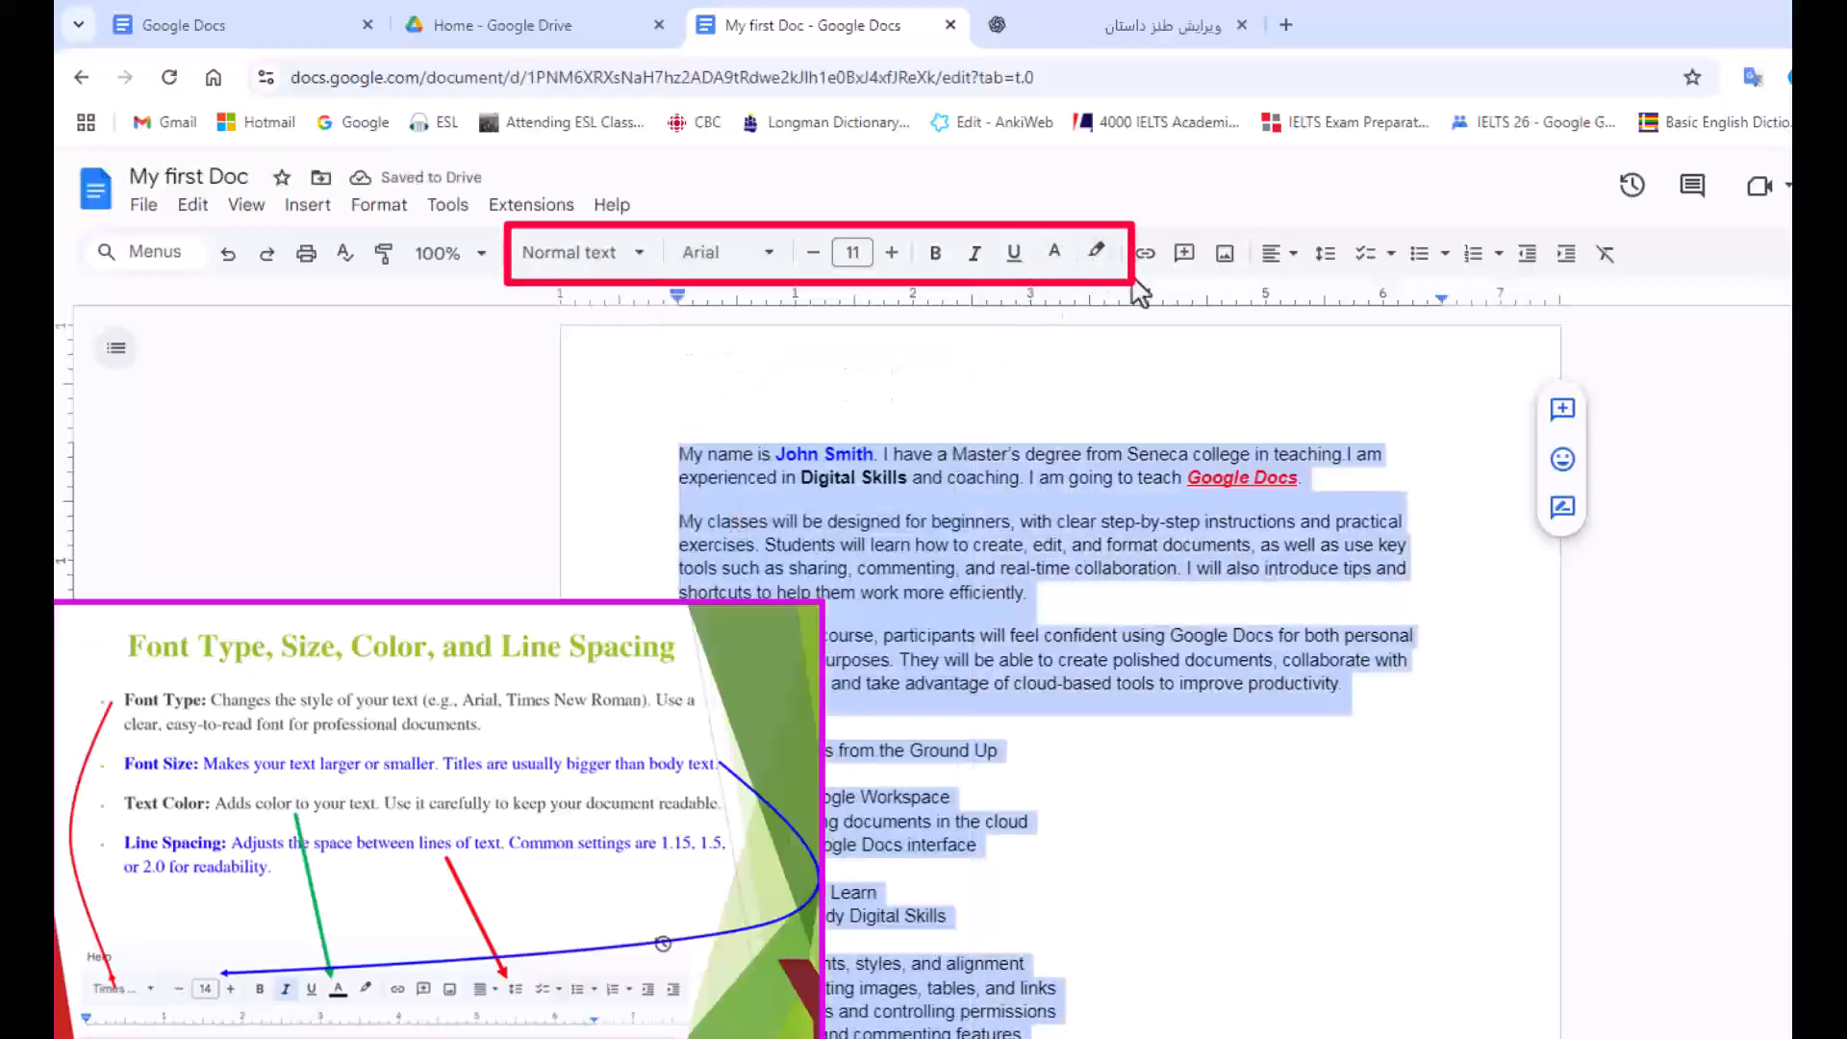
left_click(1054, 252)
left_click(1062, 301)
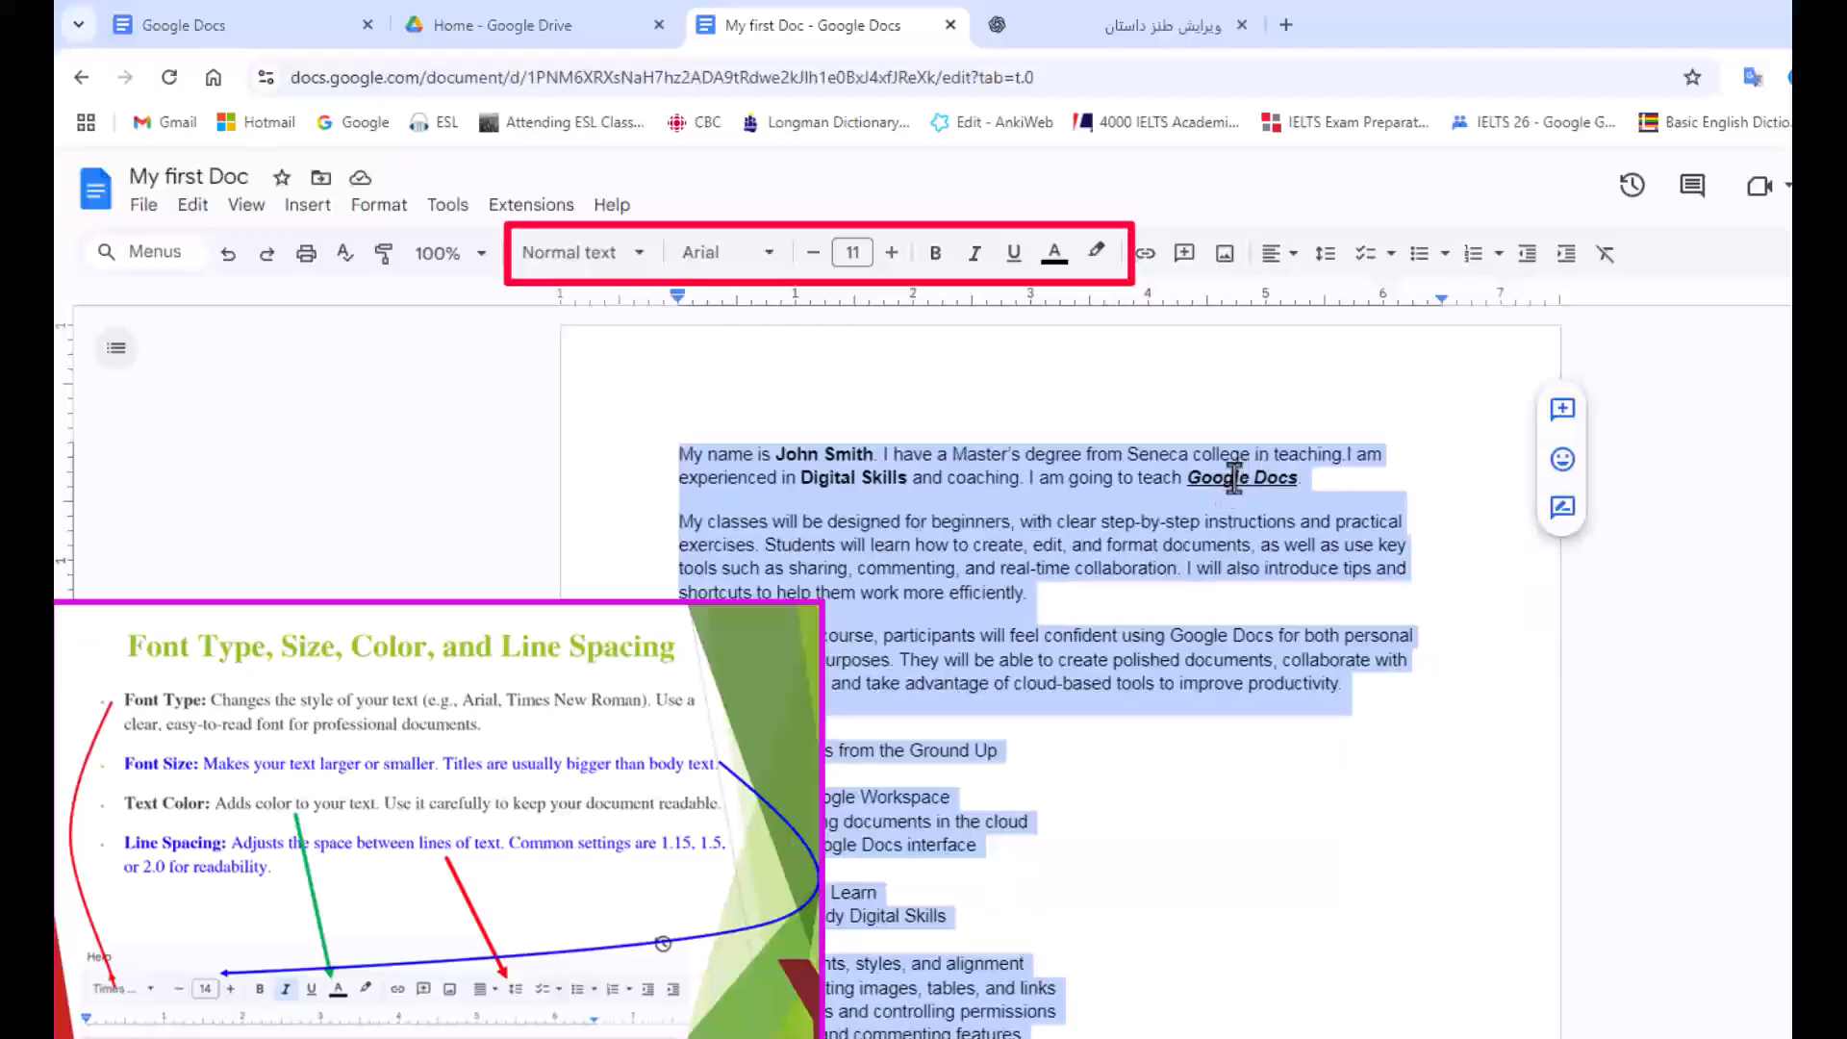
Remove the underline, italic and bold formatting from the whole document's text.
left_click(1015, 256)
left_click(1015, 256)
left_click(975, 254)
left_click(975, 254)
left_click(934, 252)
left_click(935, 252)
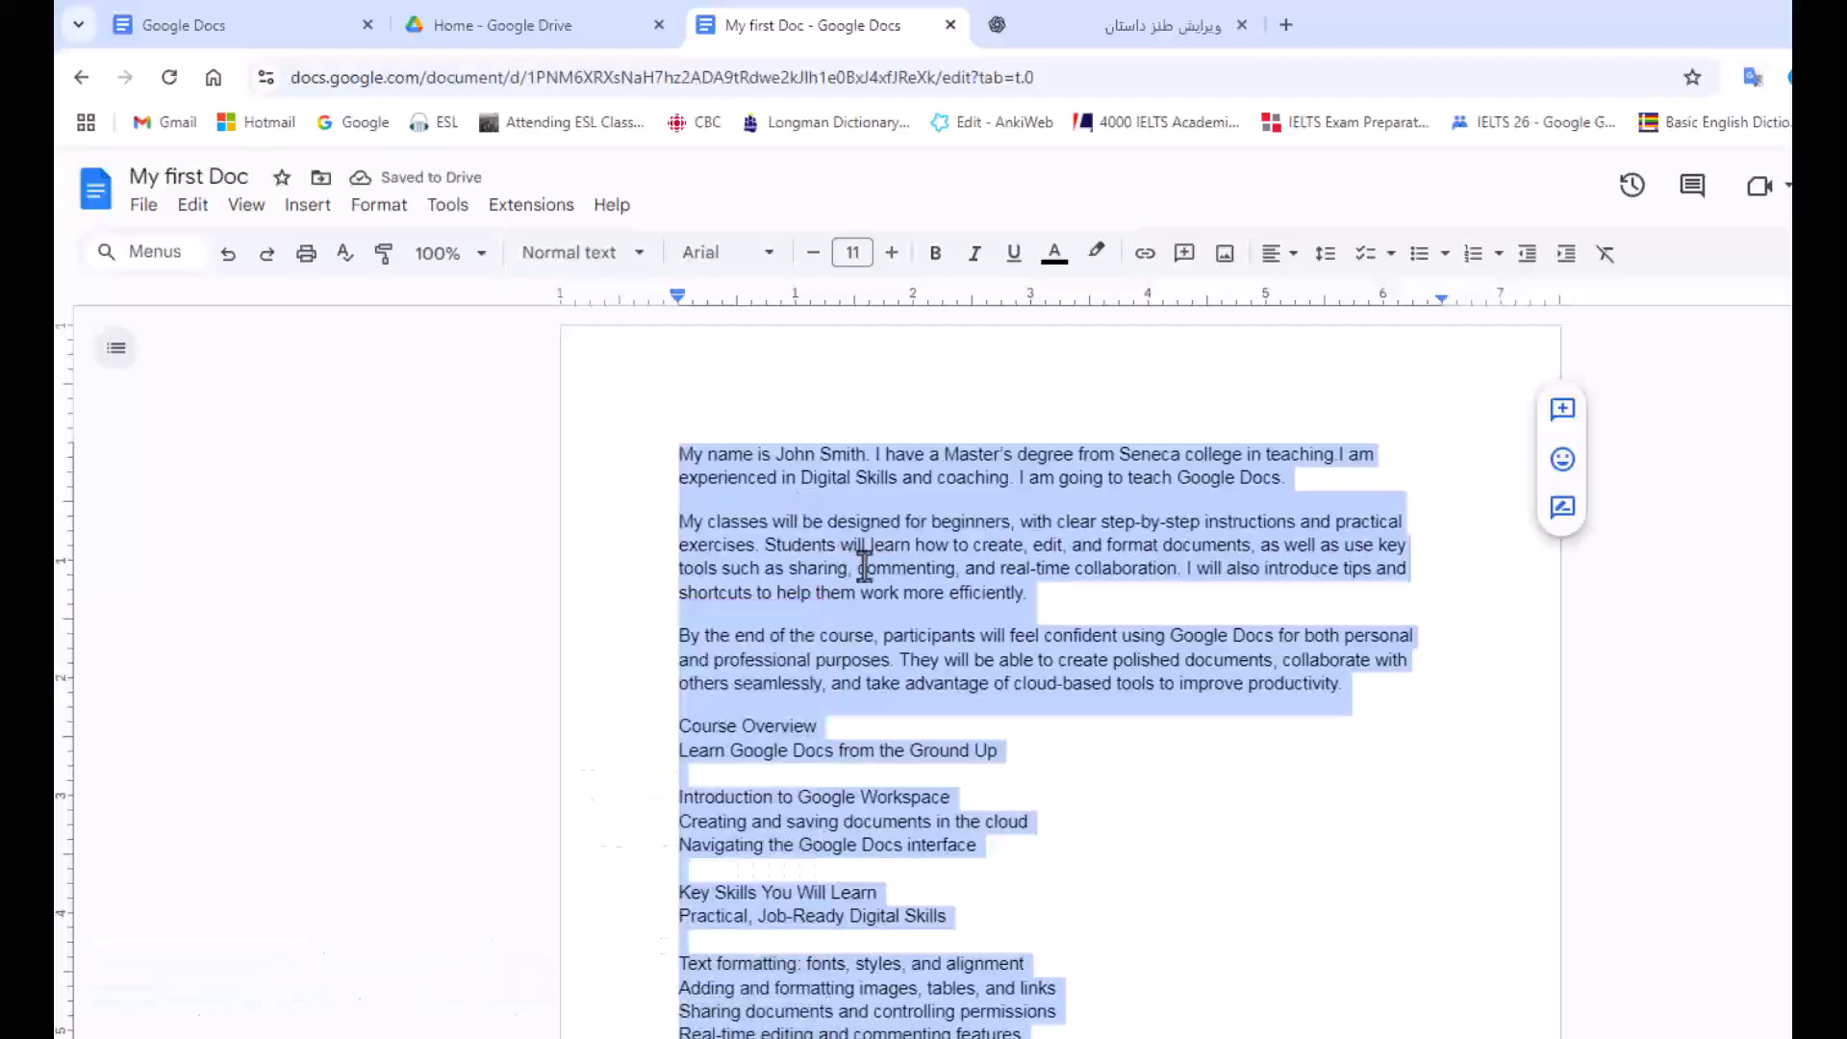
left_click(768, 521)
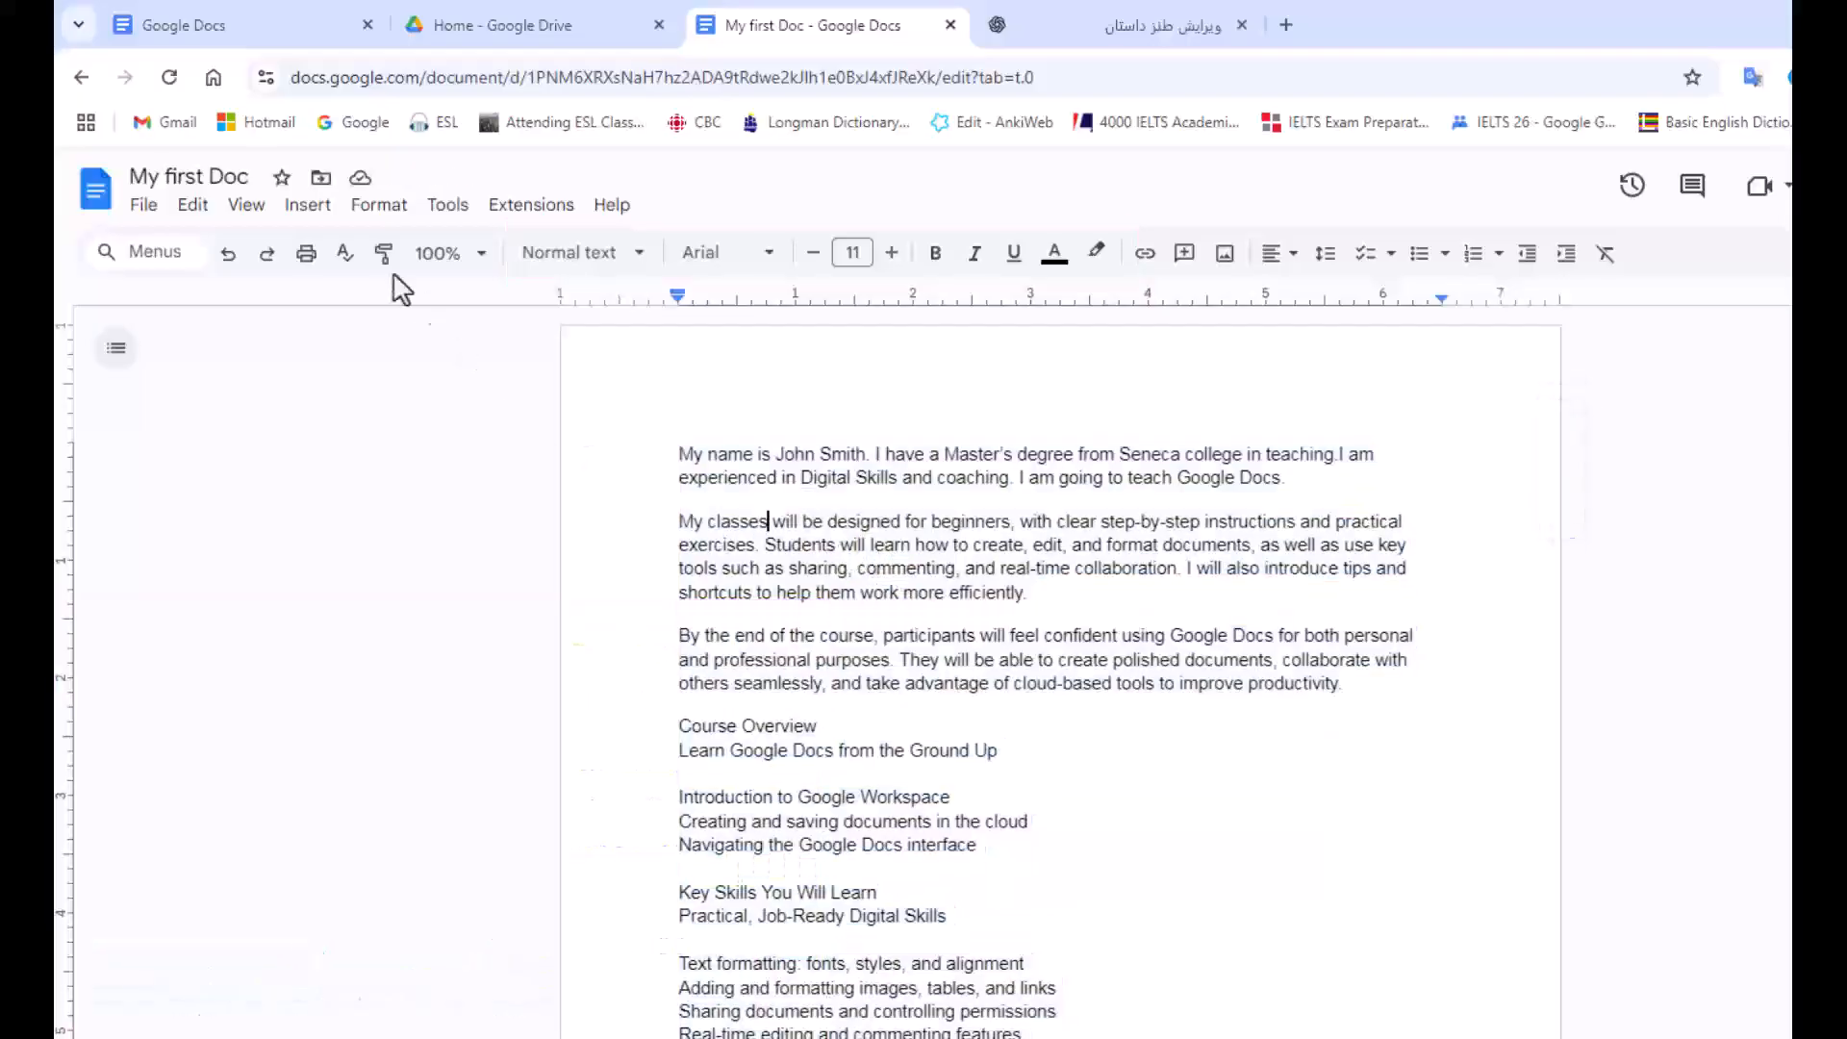
Undo the bold, italic, underline and black text colour changes made to the whole document.
left_click(229, 256)
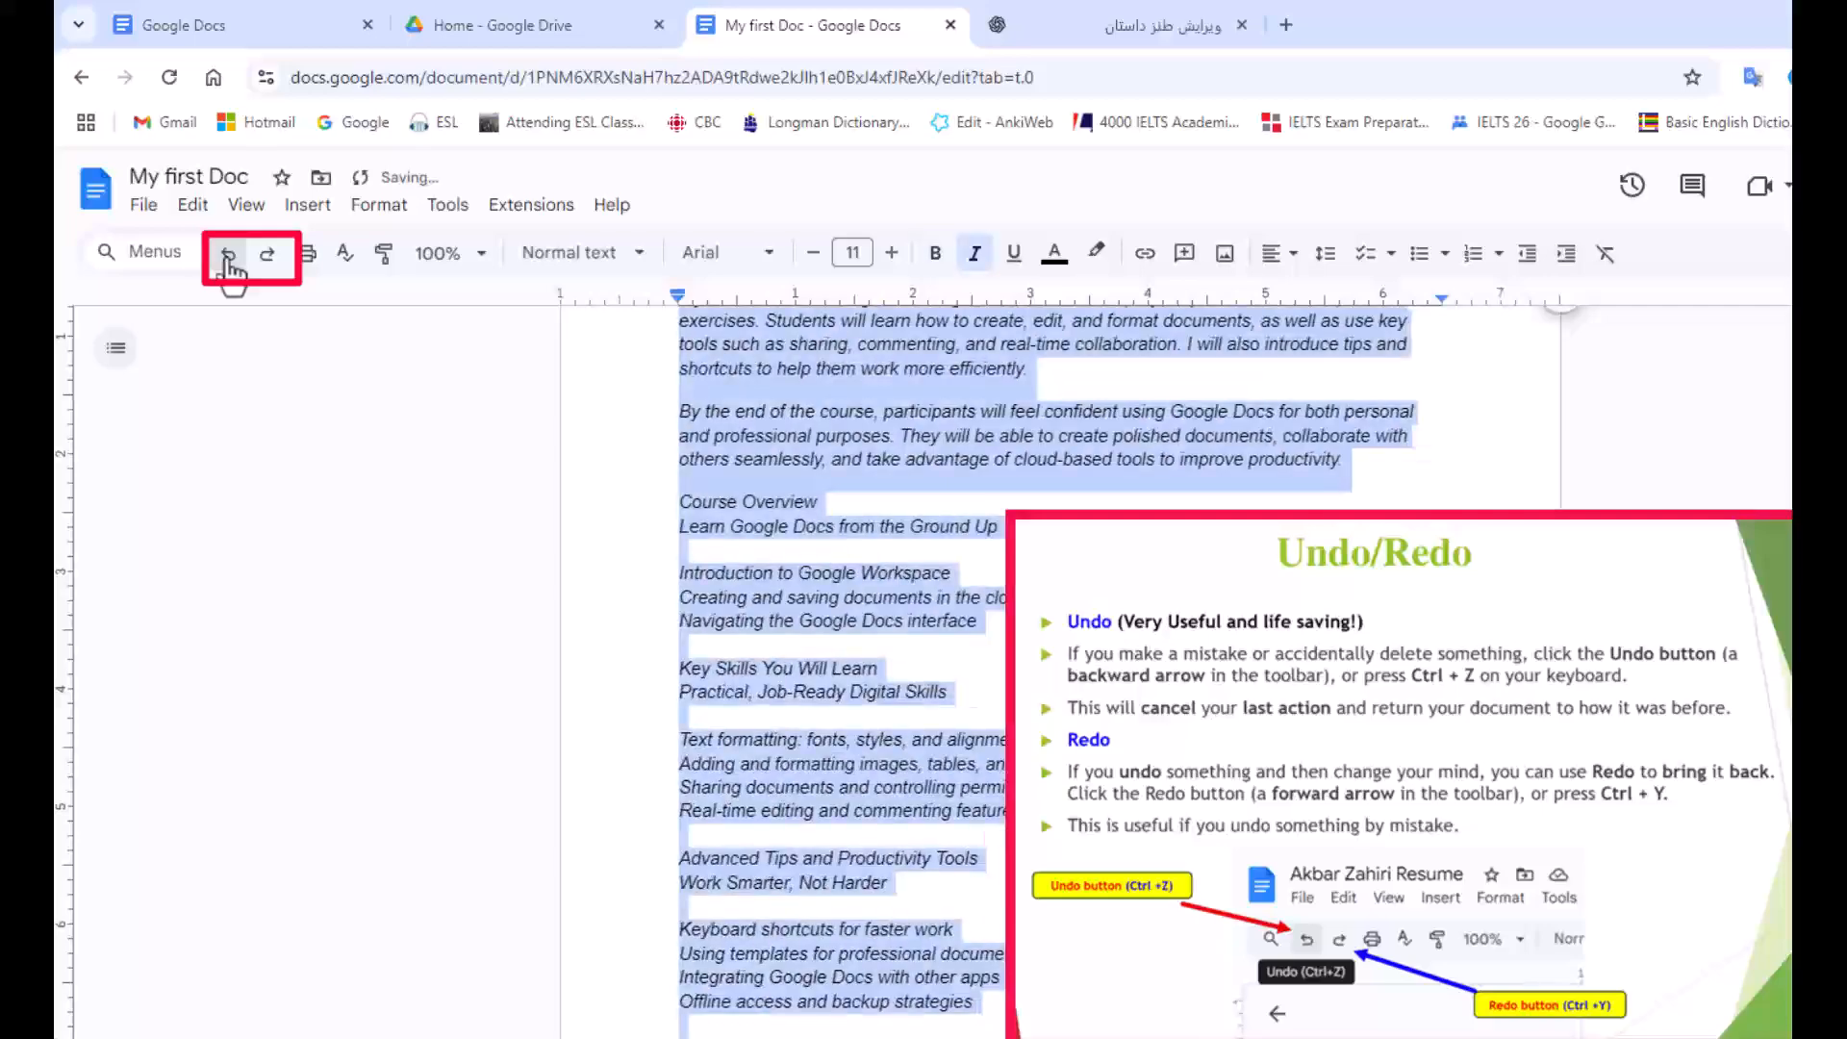
left_click(231, 256)
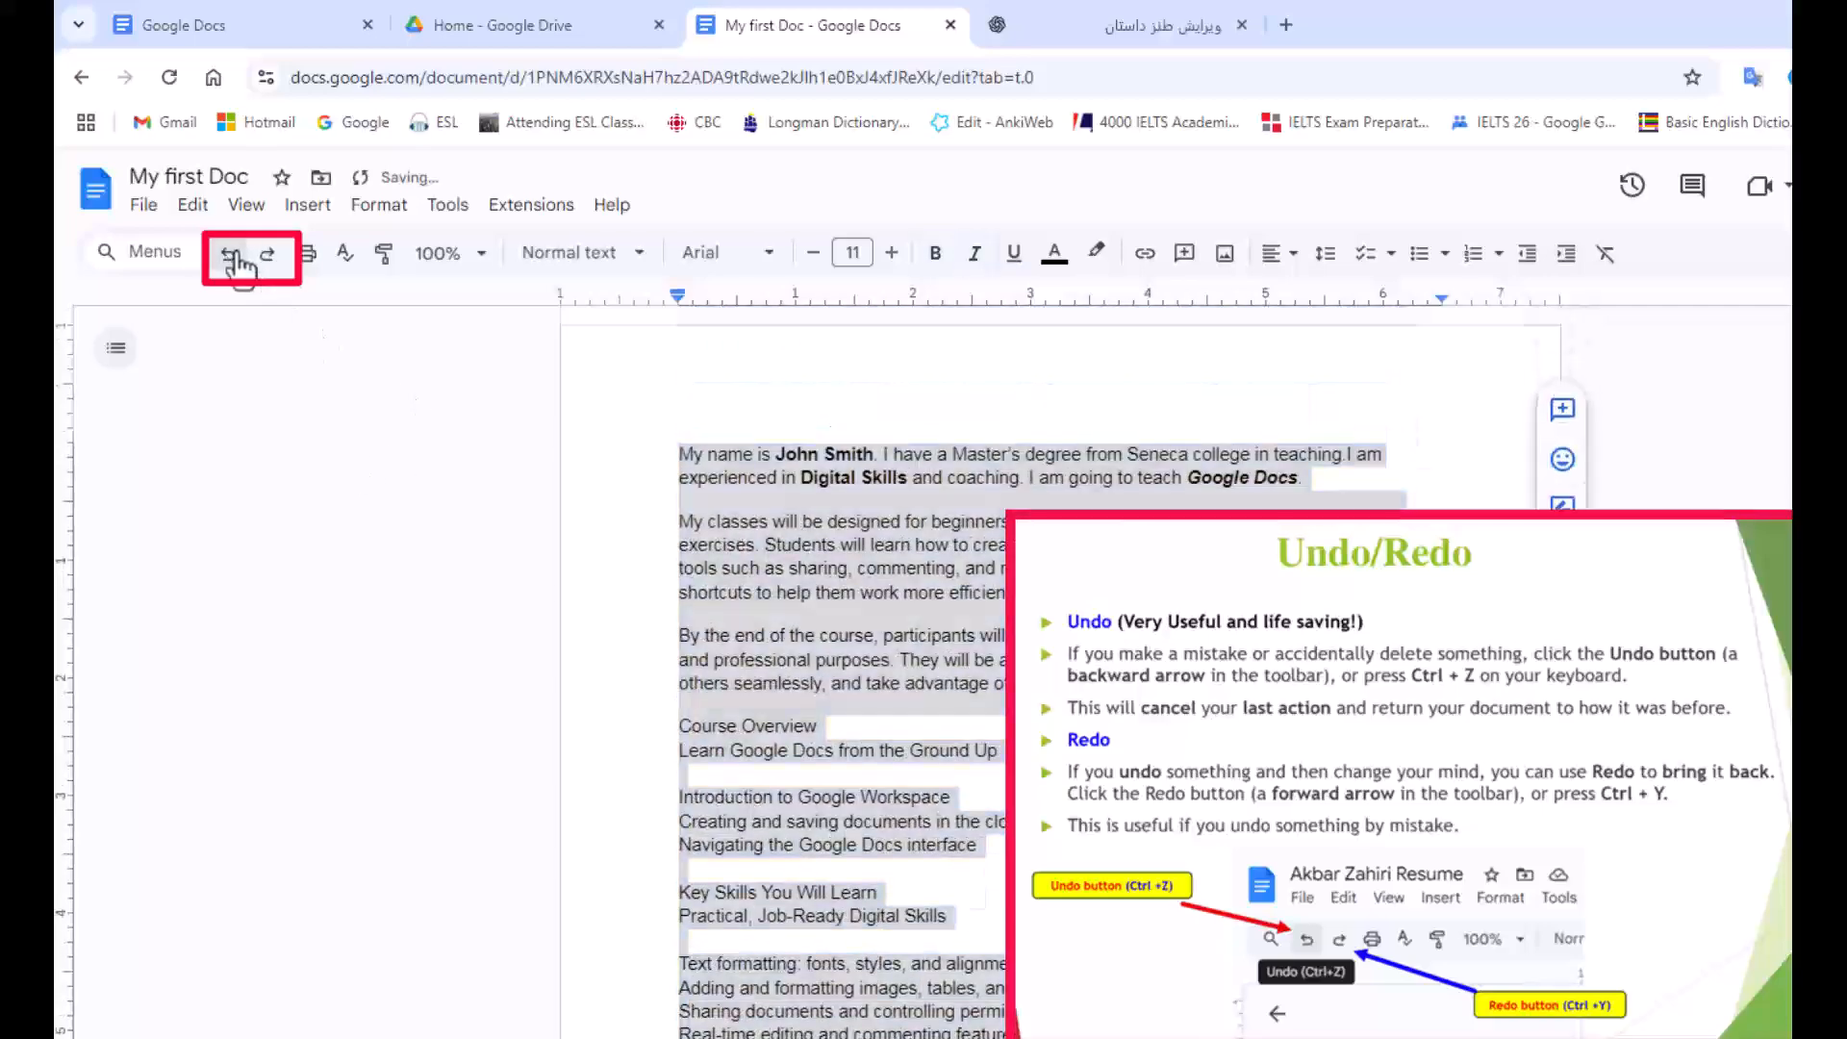
left_click(235, 256)
left_click(235, 256)
scroll(631, 590, "up", 2)
left_click(227, 250)
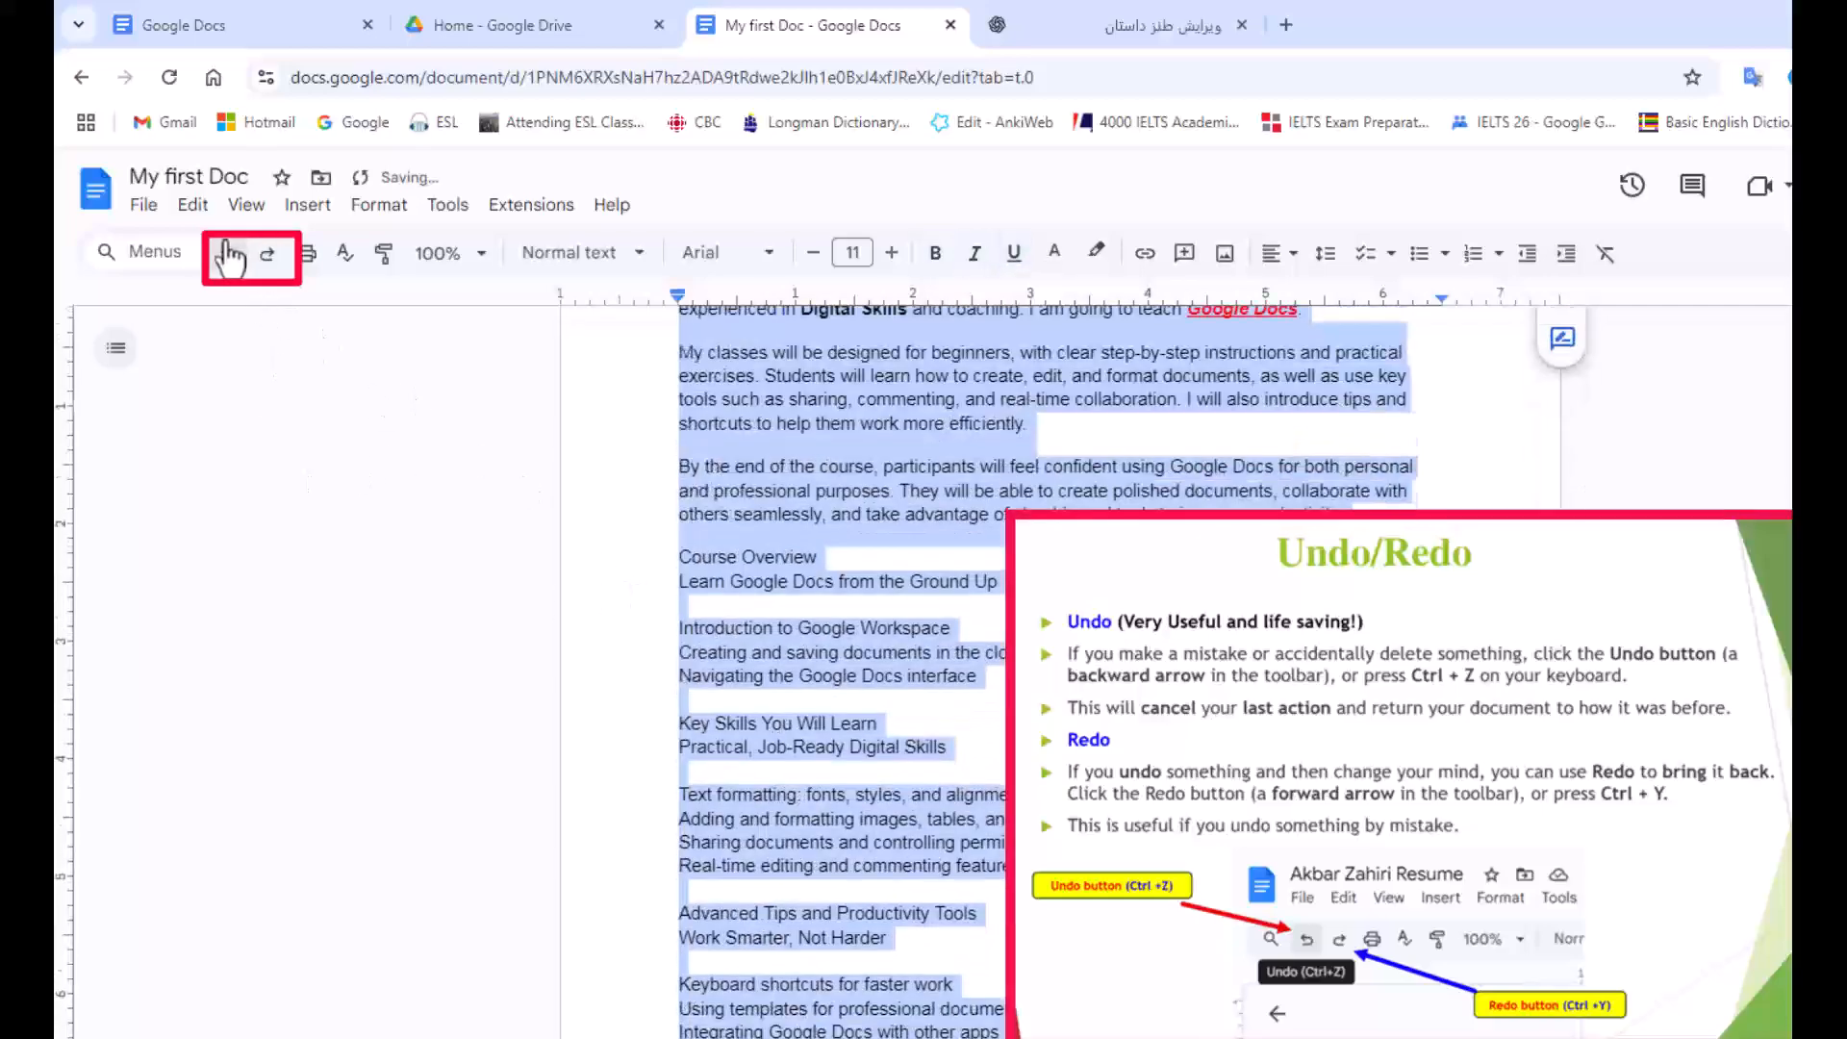
scroll(610, 705, "up", 2)
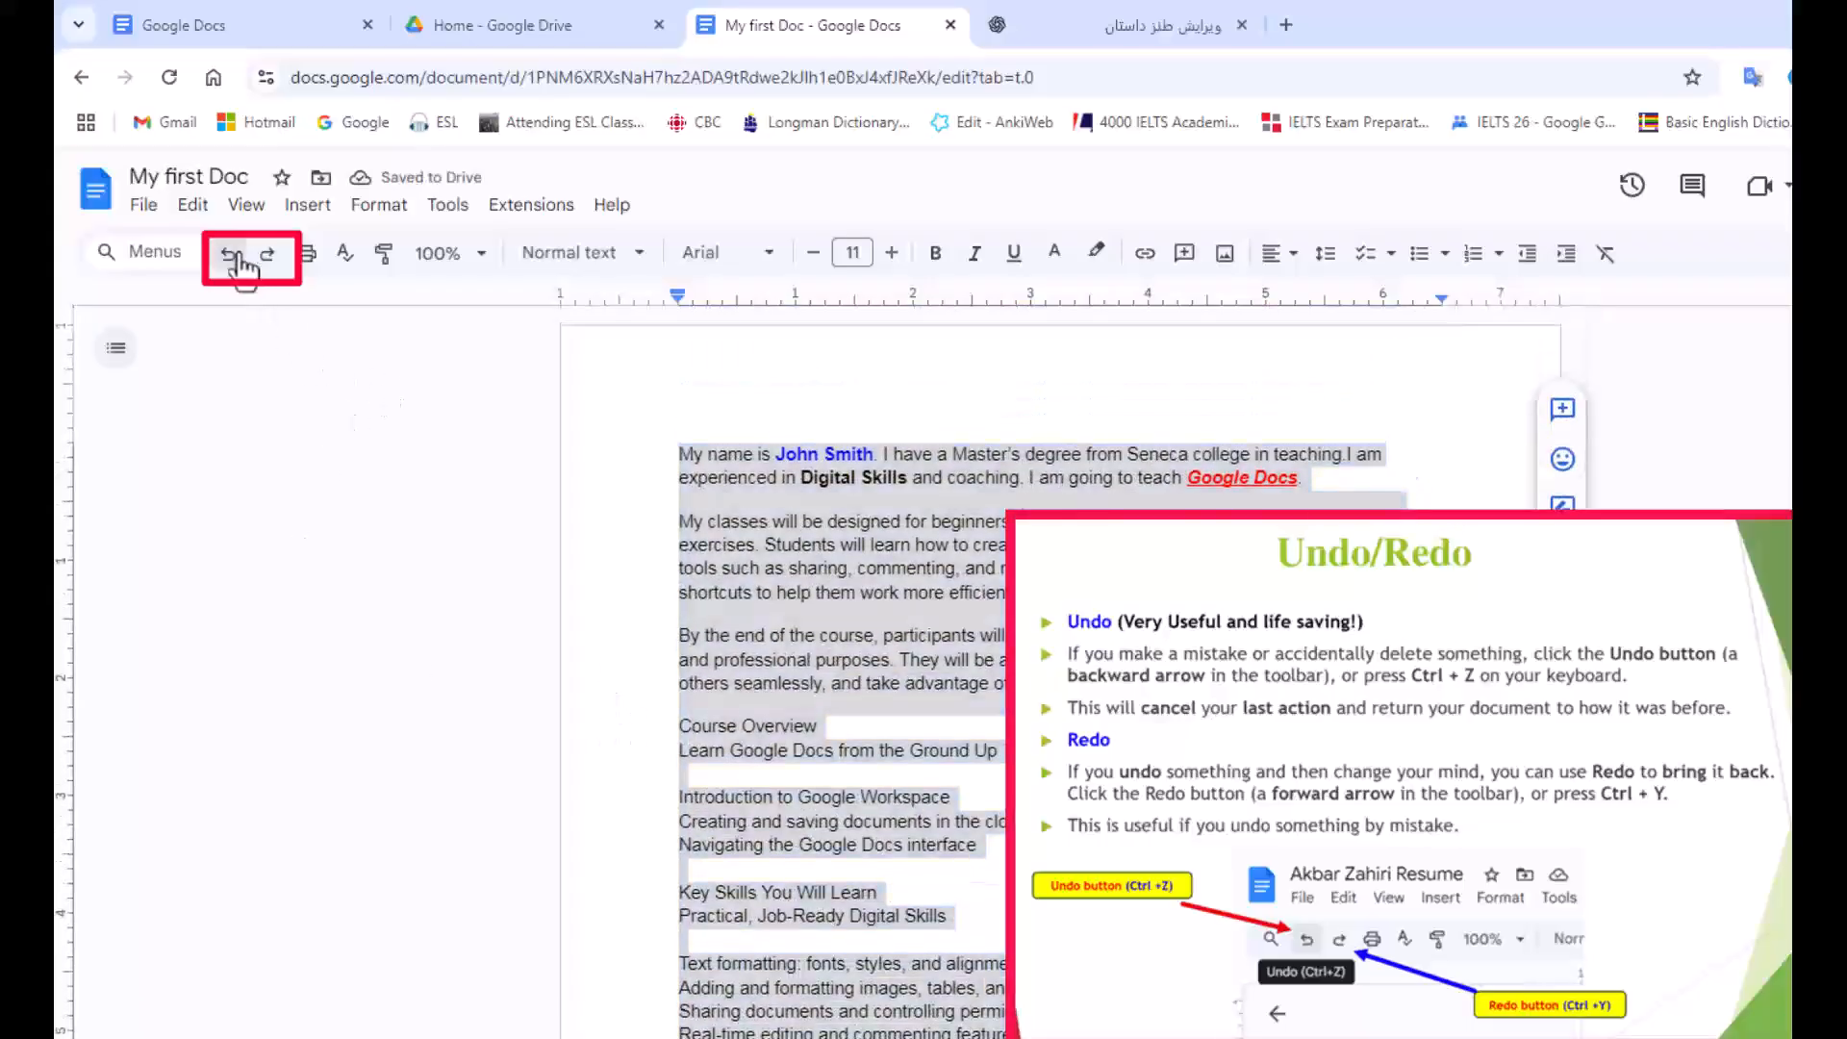
Undo the font change to the whole text once more and redo it.
left_click(237, 256)
left_click(270, 260)
scroll(833, 690, "up", 2)
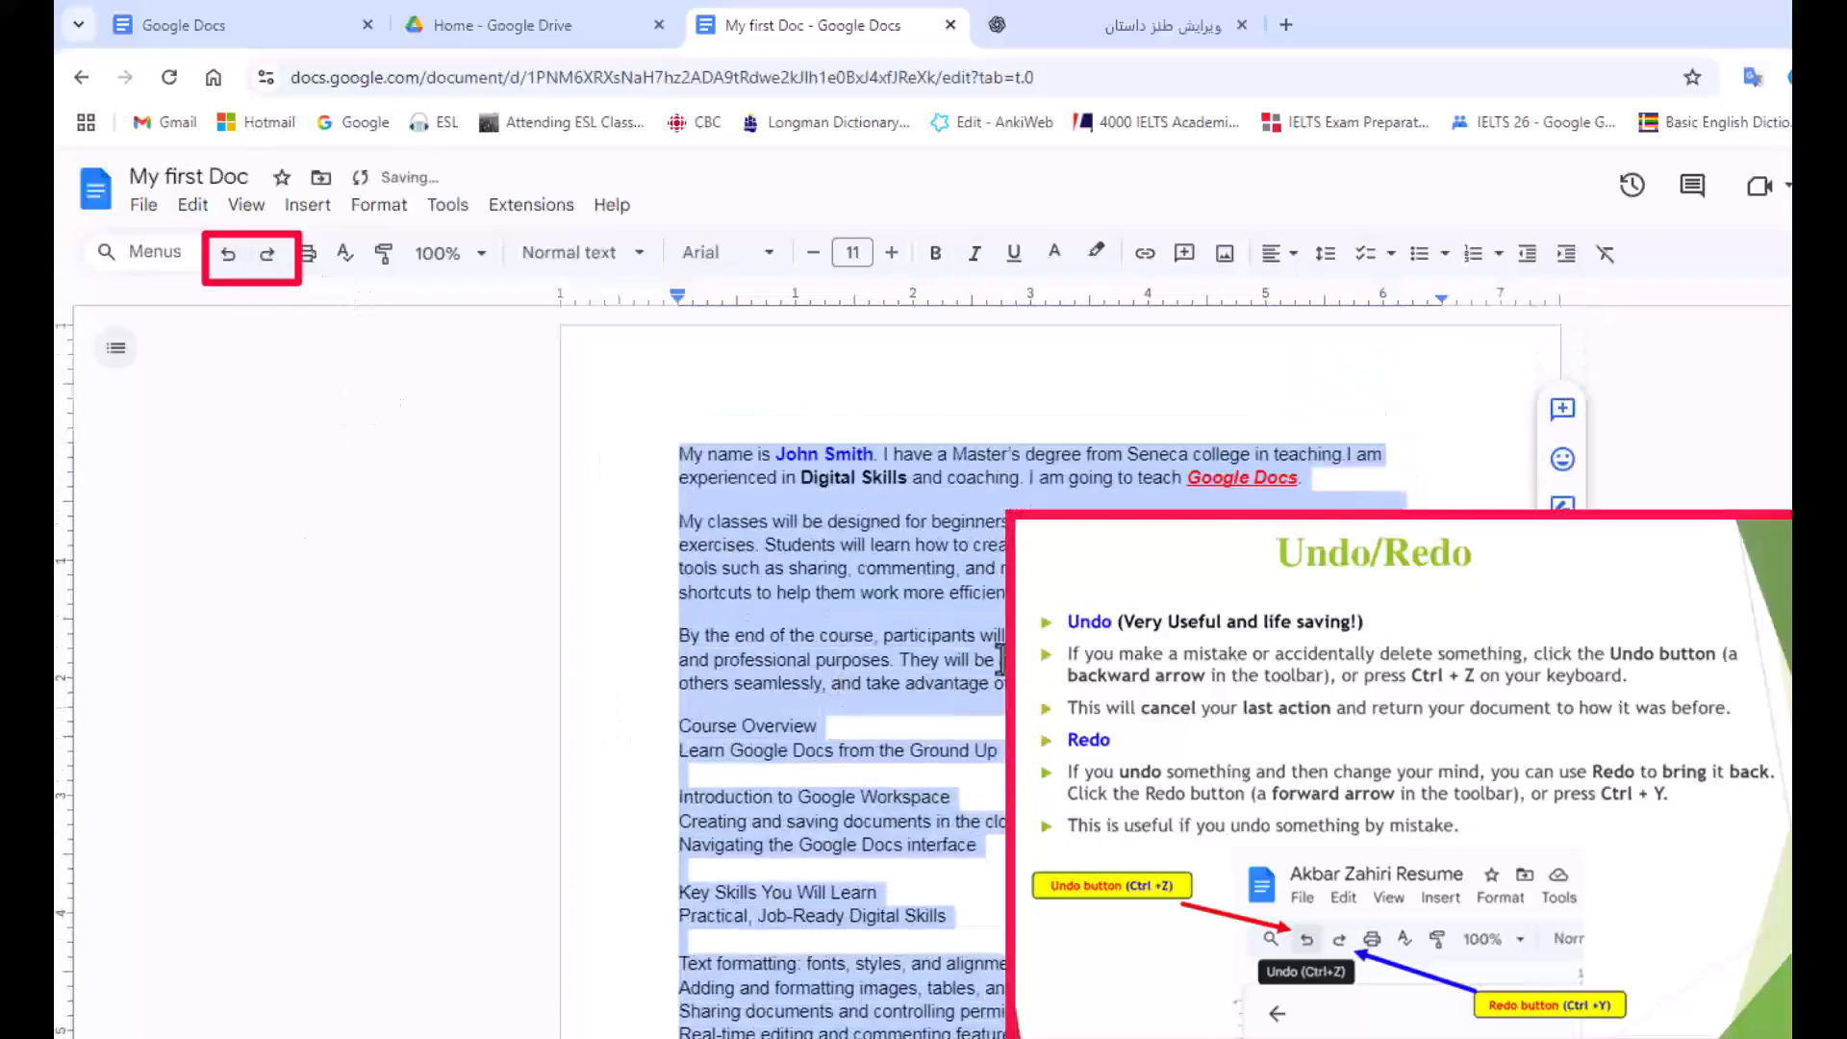
left_click(1000, 660)
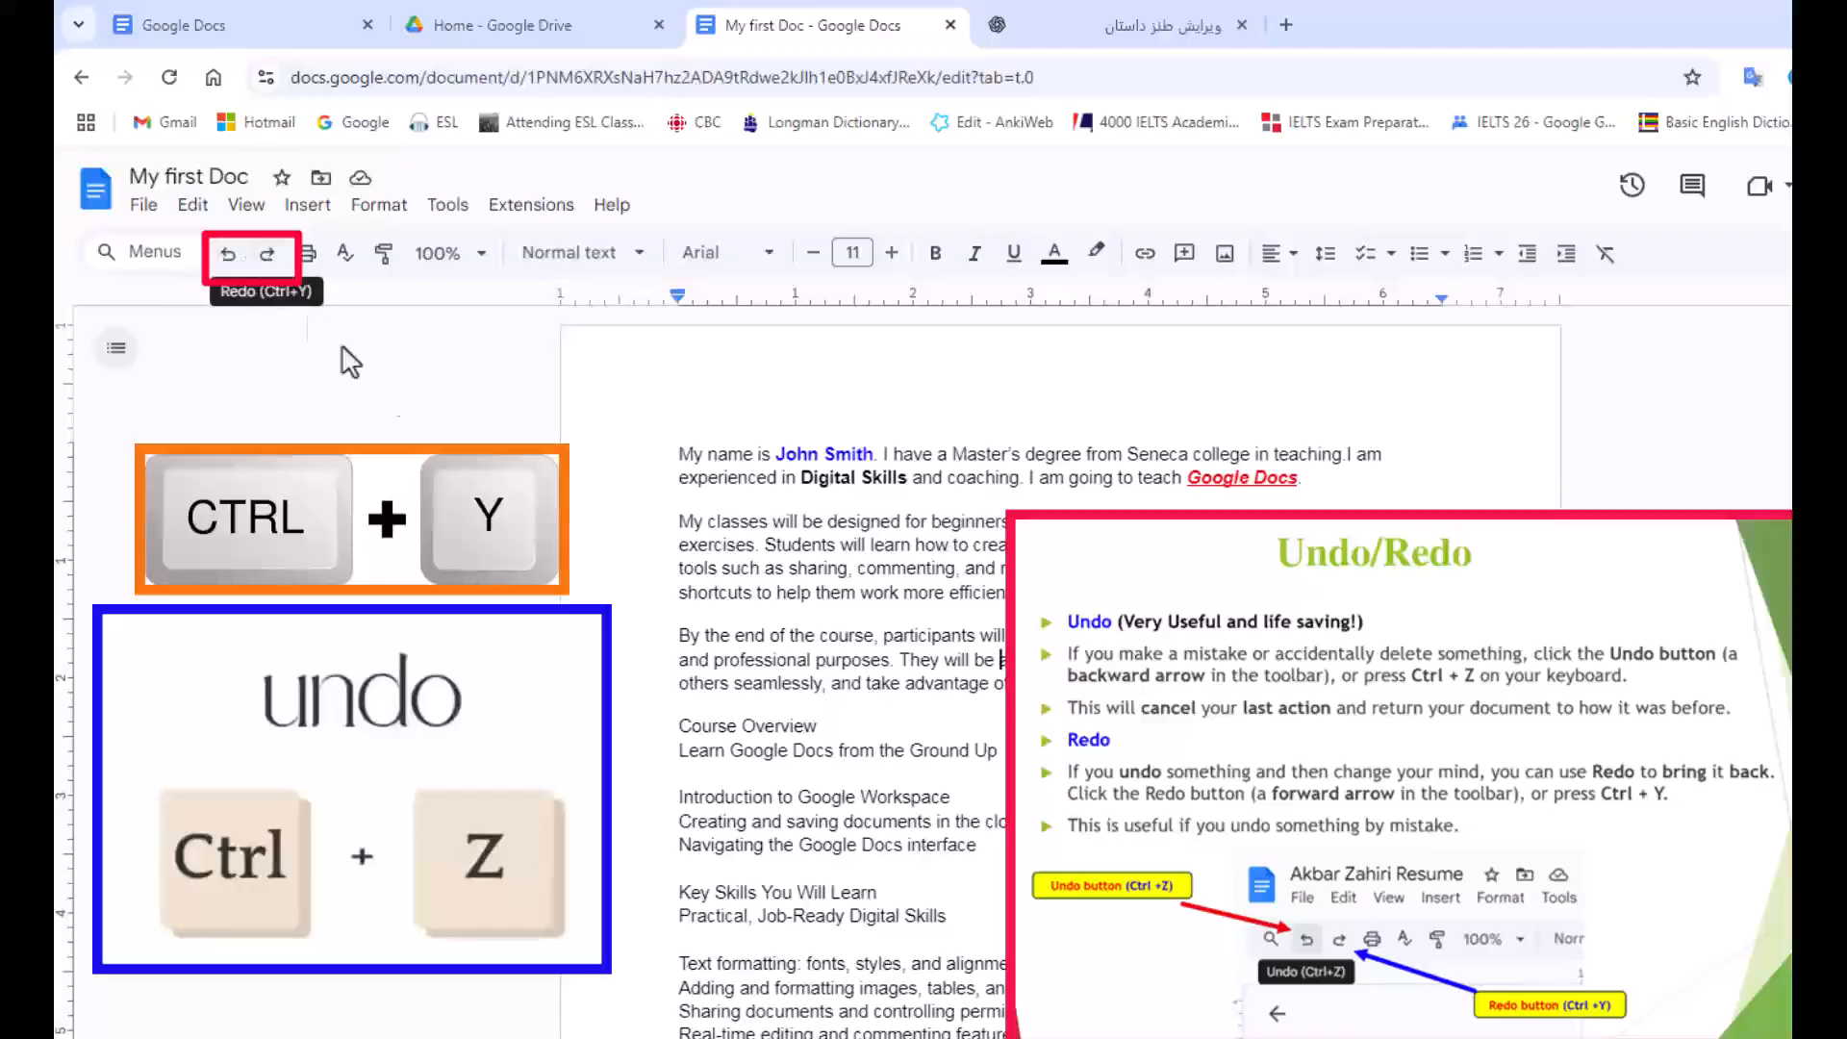
Select the whole first paragraph, delete it and undo the deletion.
triple_click(777, 458)
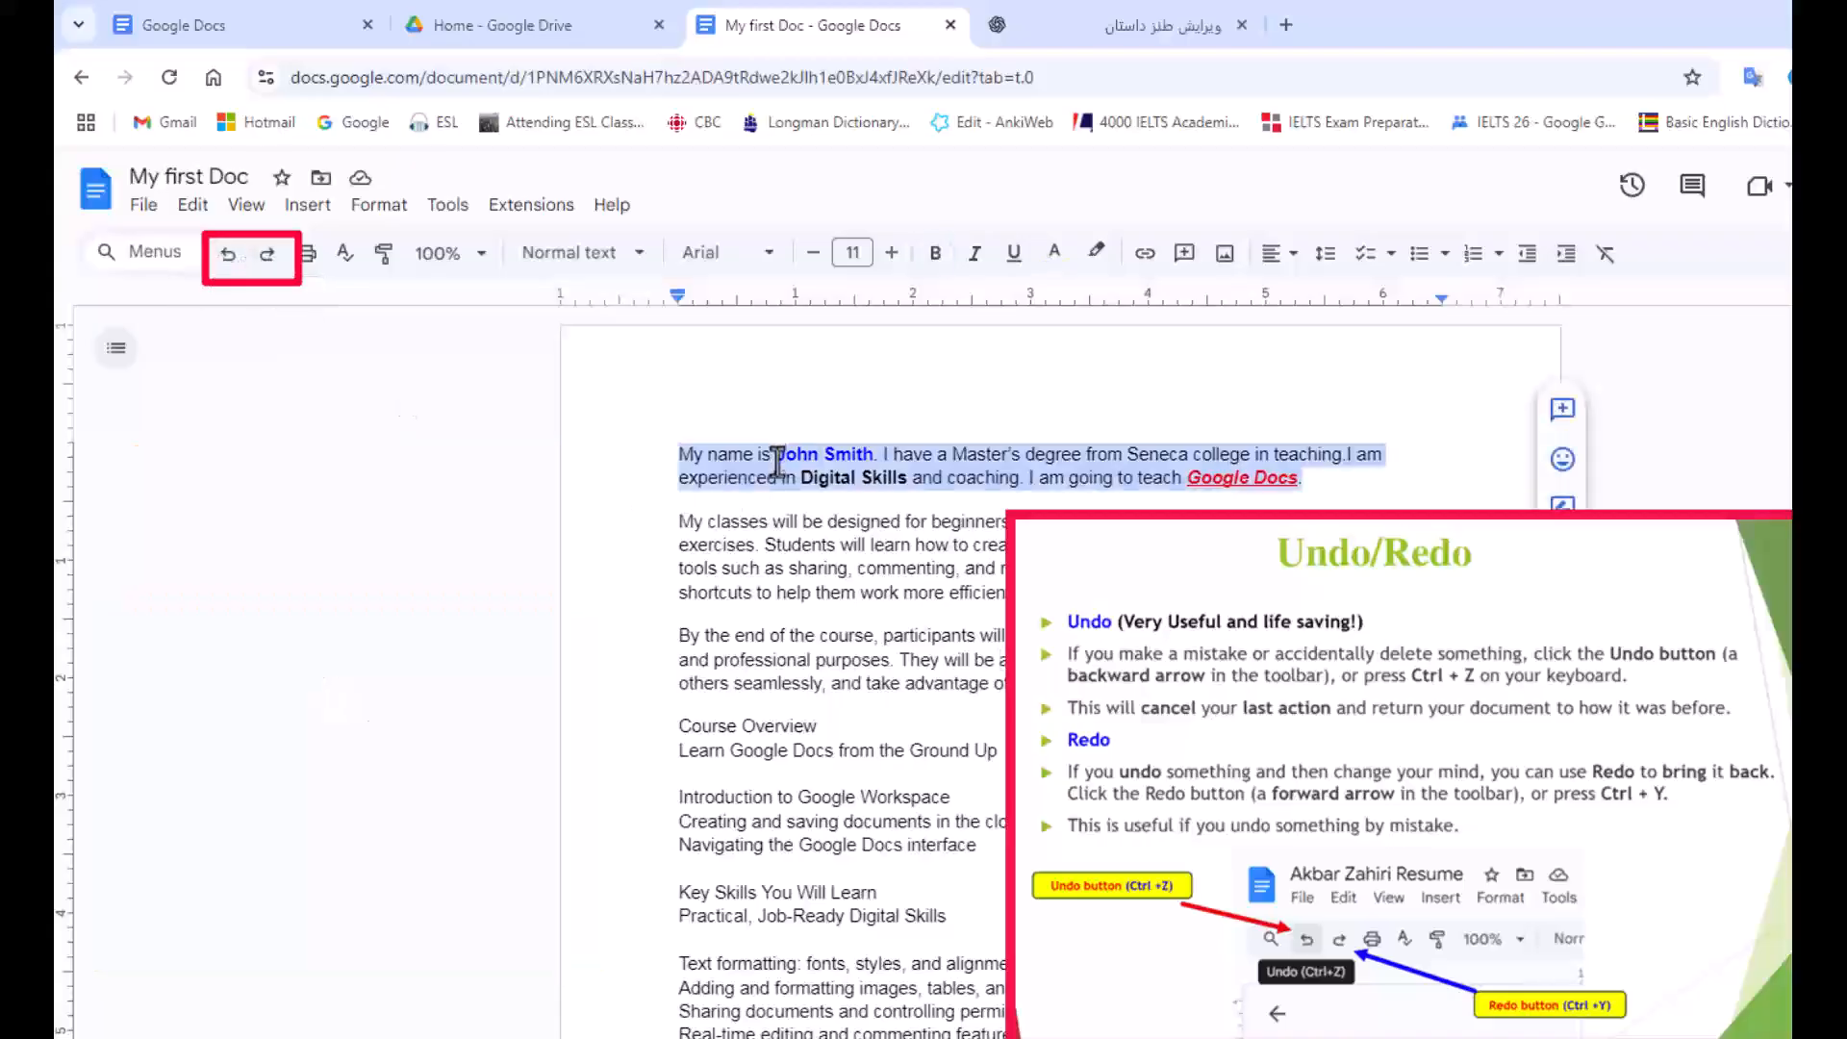
key("Delete")
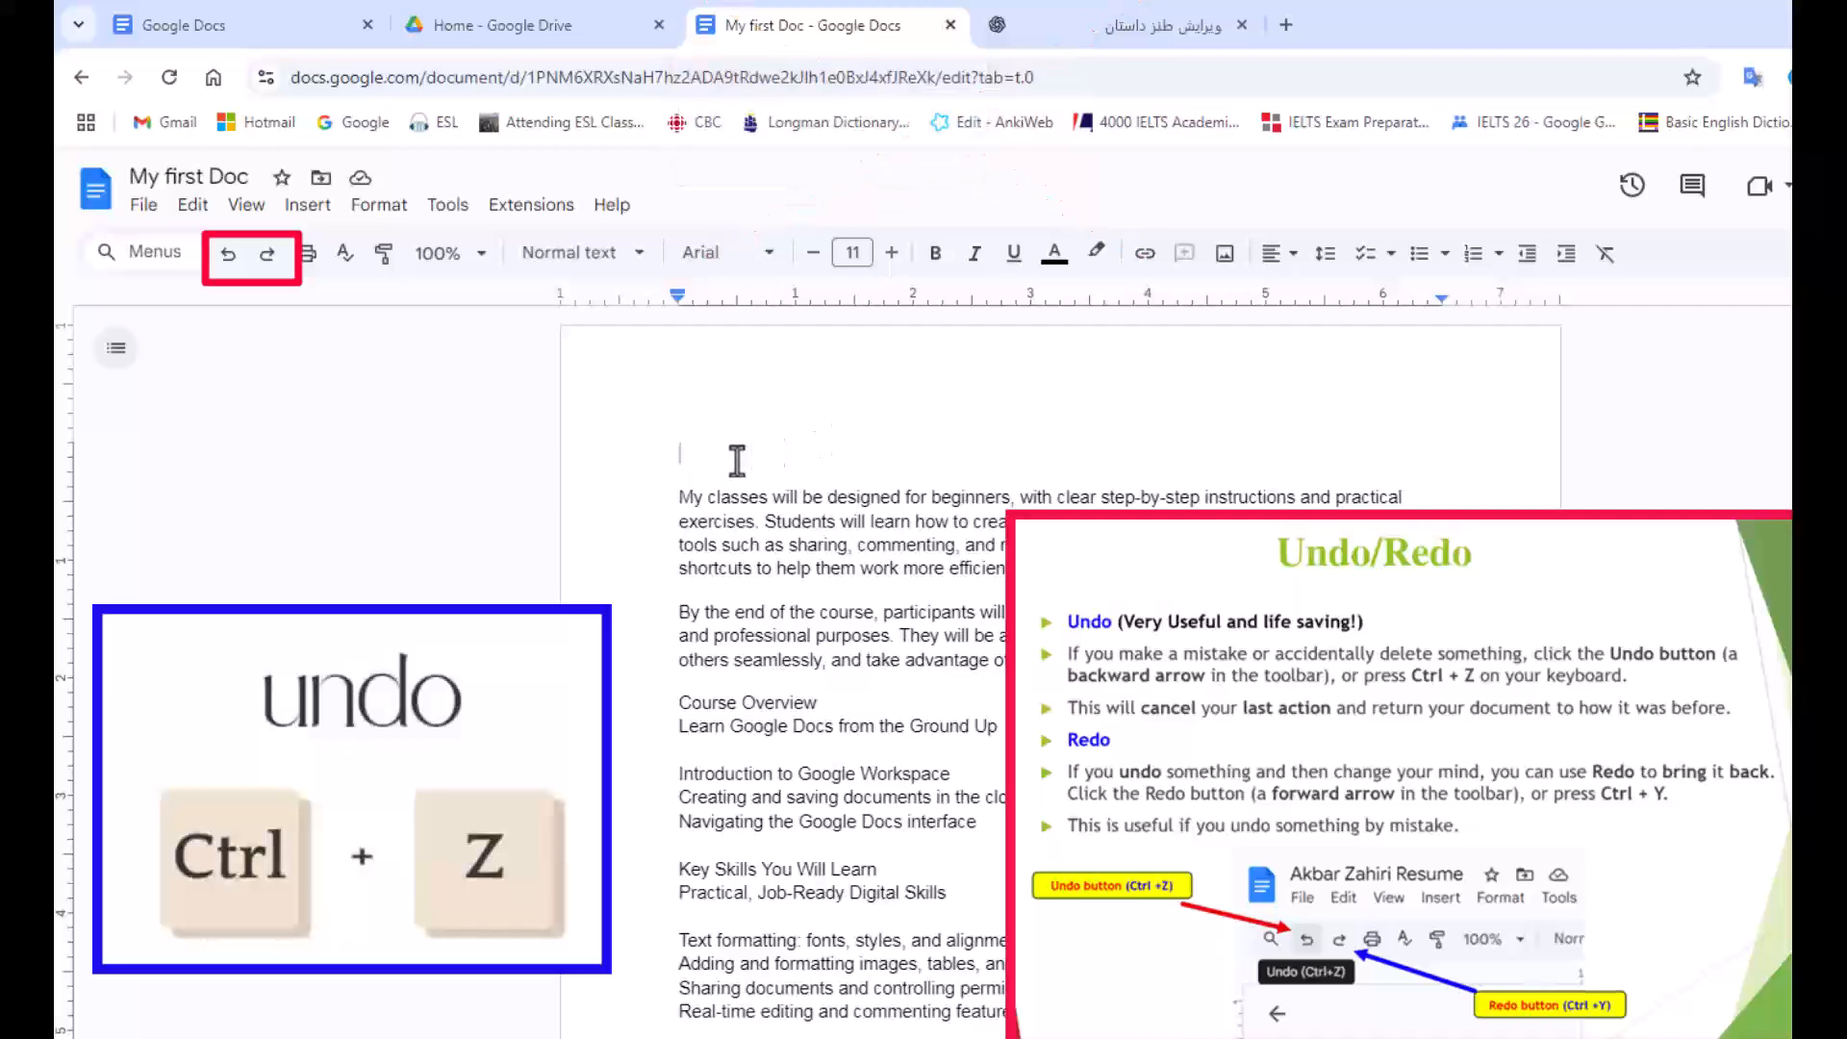
key("ctrl+z")
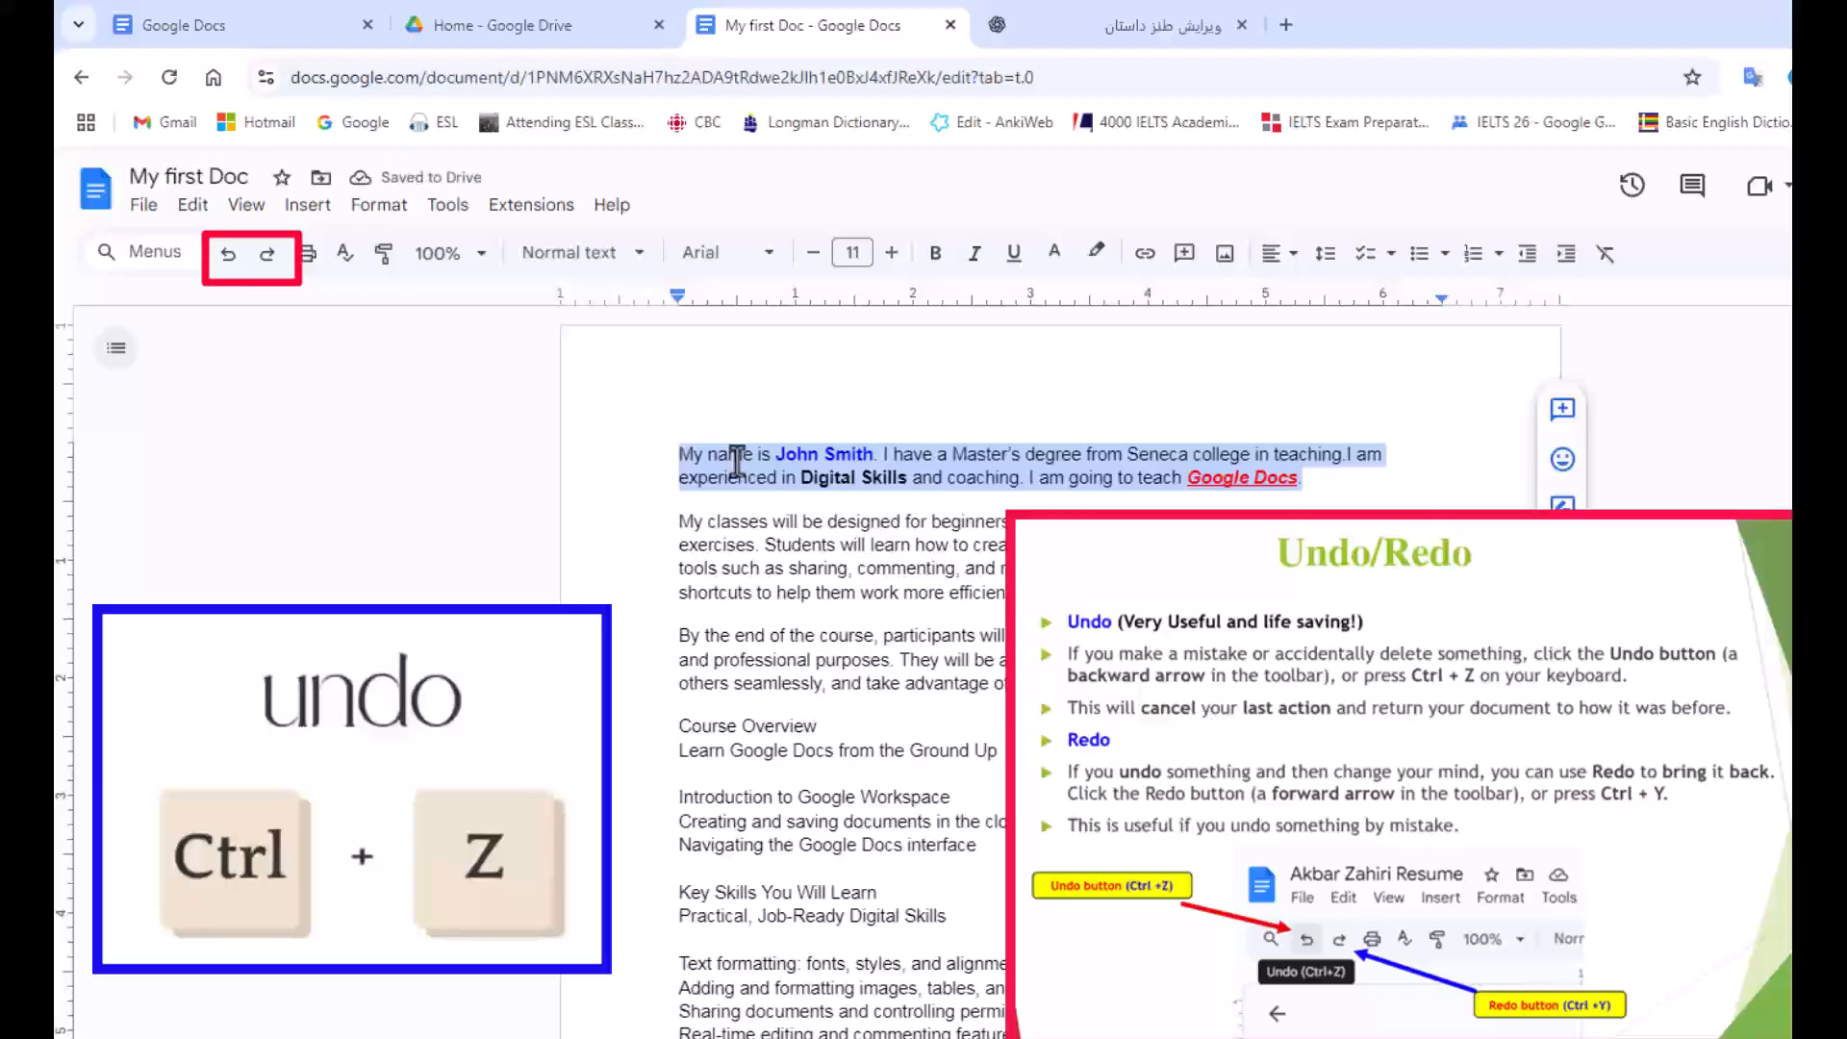
left_click(731, 459)
Change the text colour of the first three paragraphs to red.
left_click_drag(676, 453, 1347, 681)
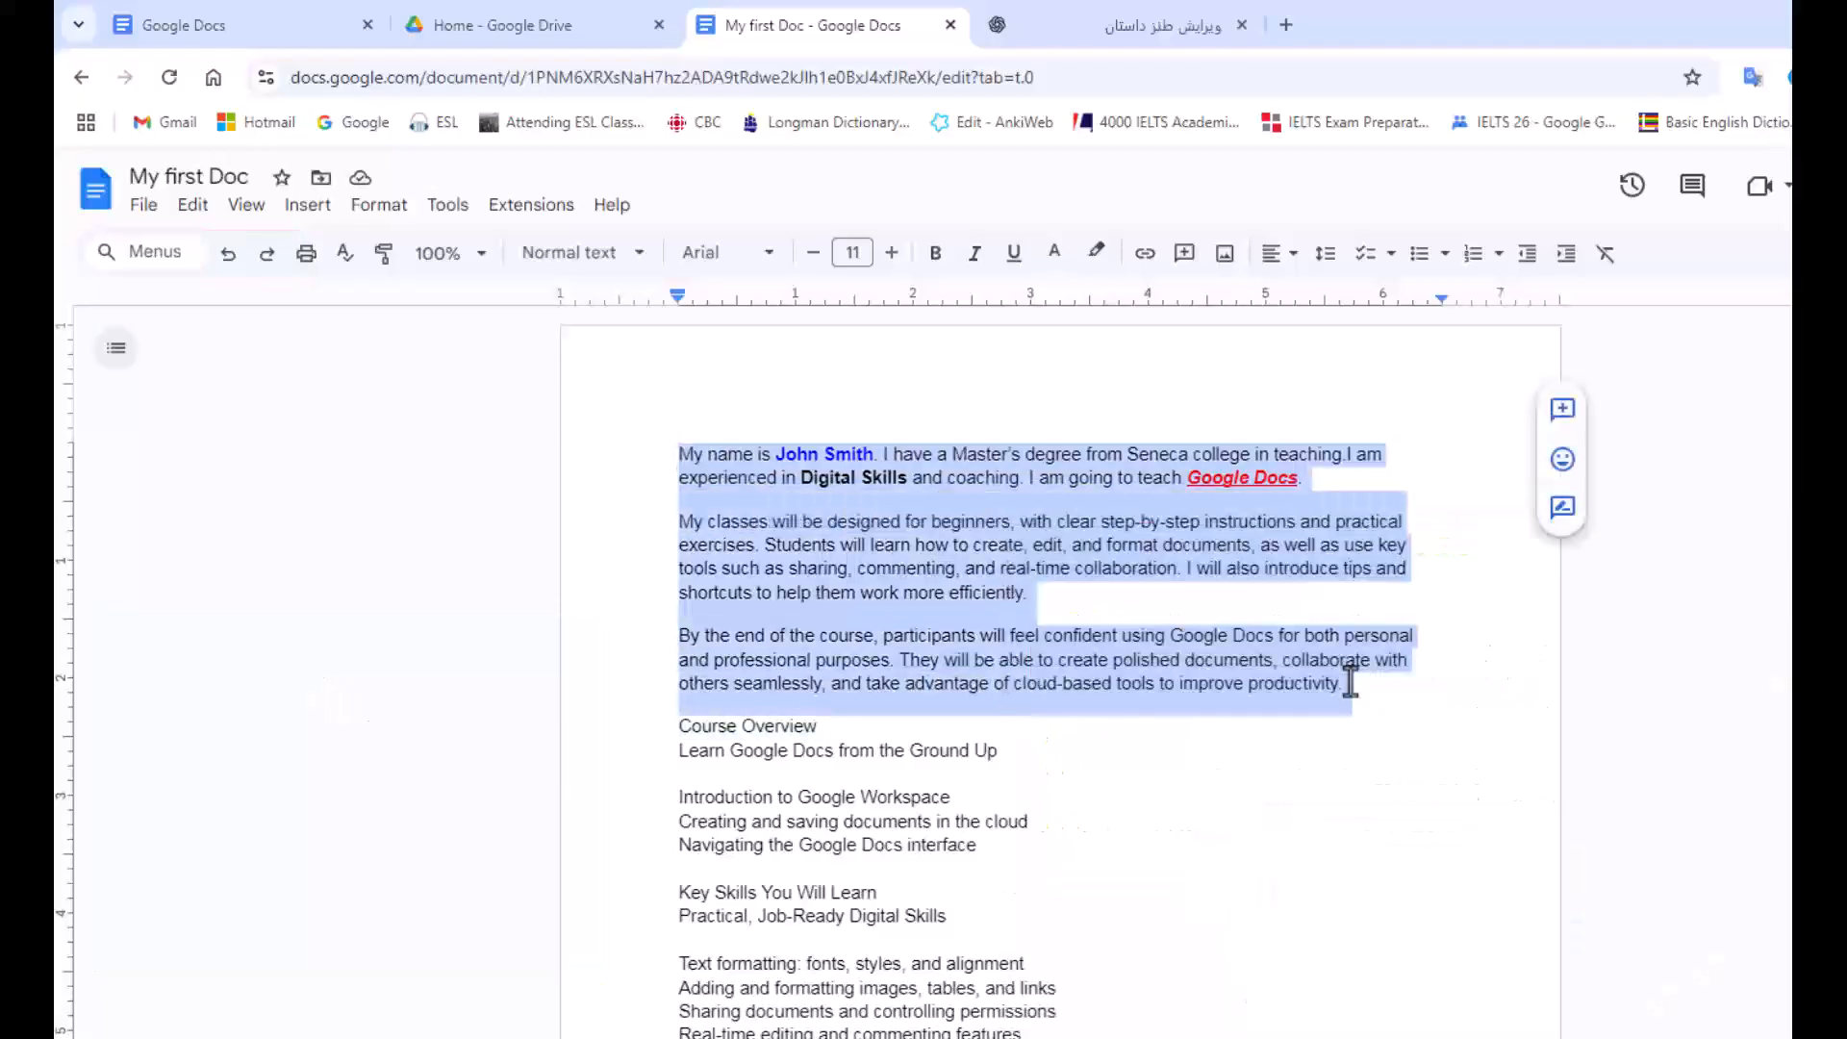
left_click(1054, 253)
left_click(1088, 327)
left_click(981, 616)
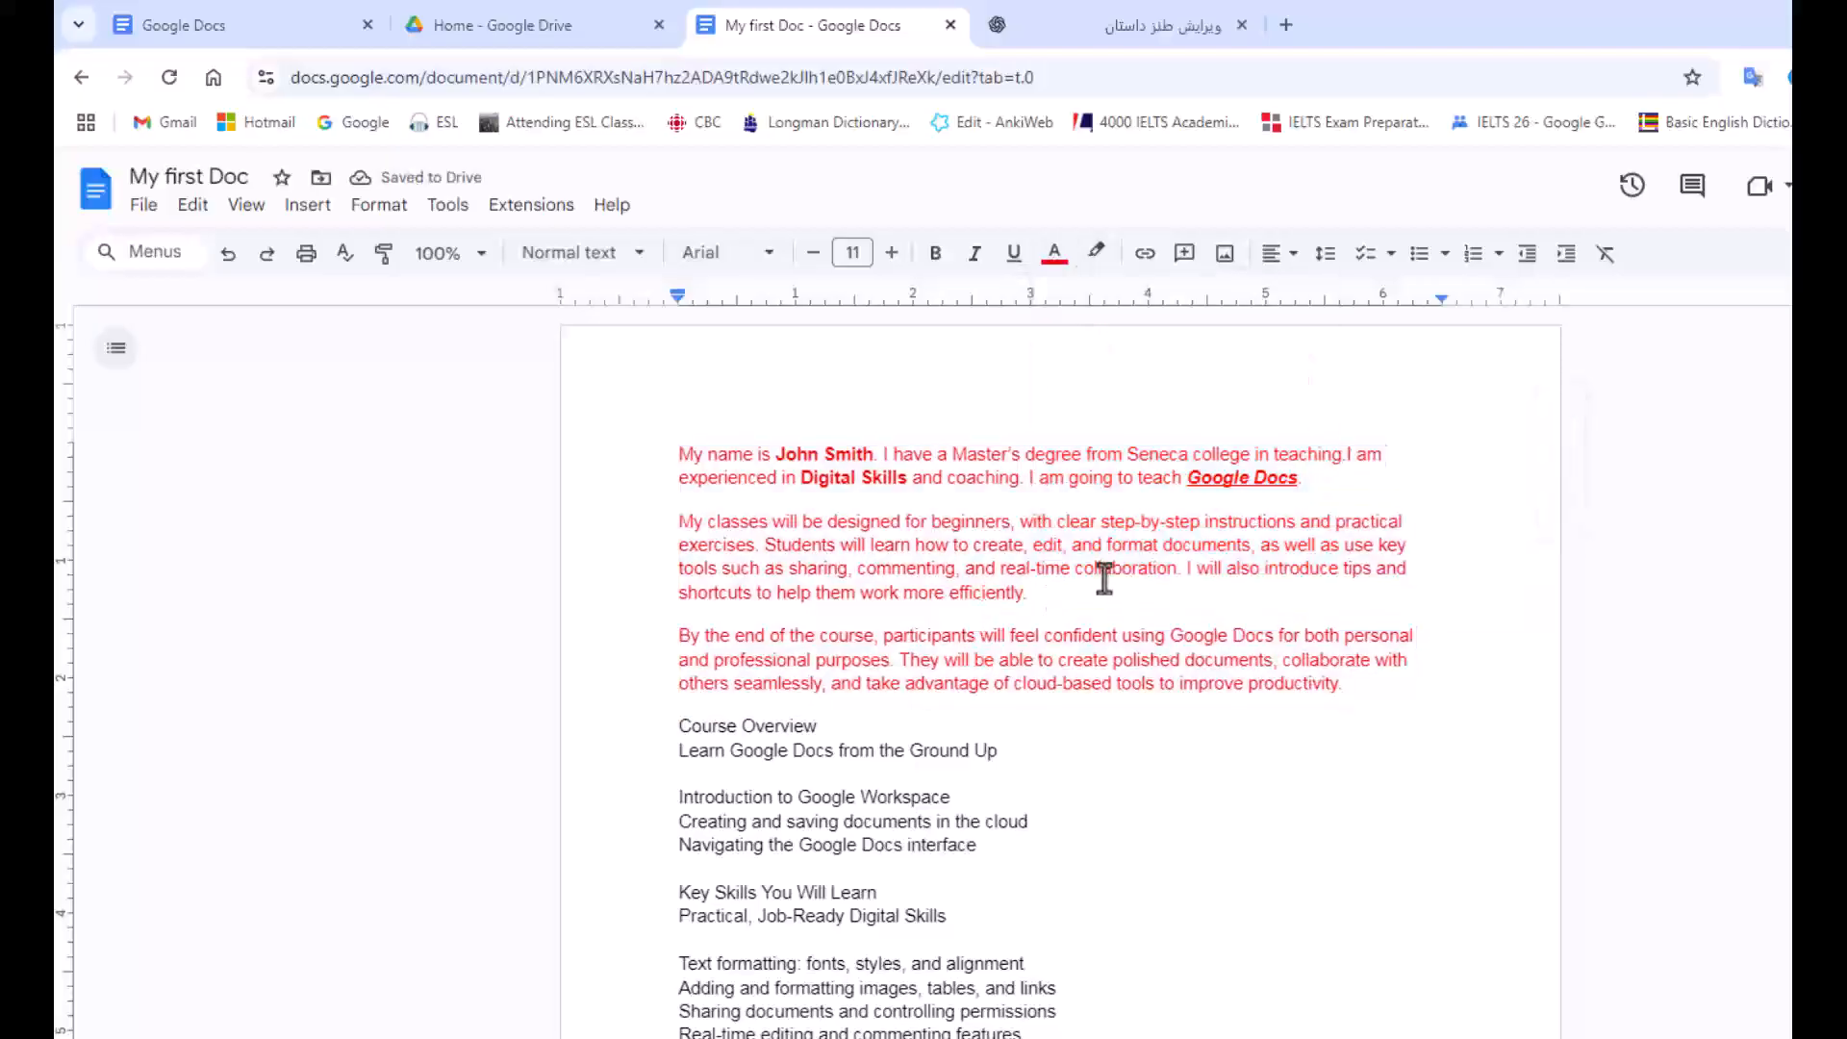
Undo the red text colour on the first three paragraphs and redo it.
left_click(229, 256)
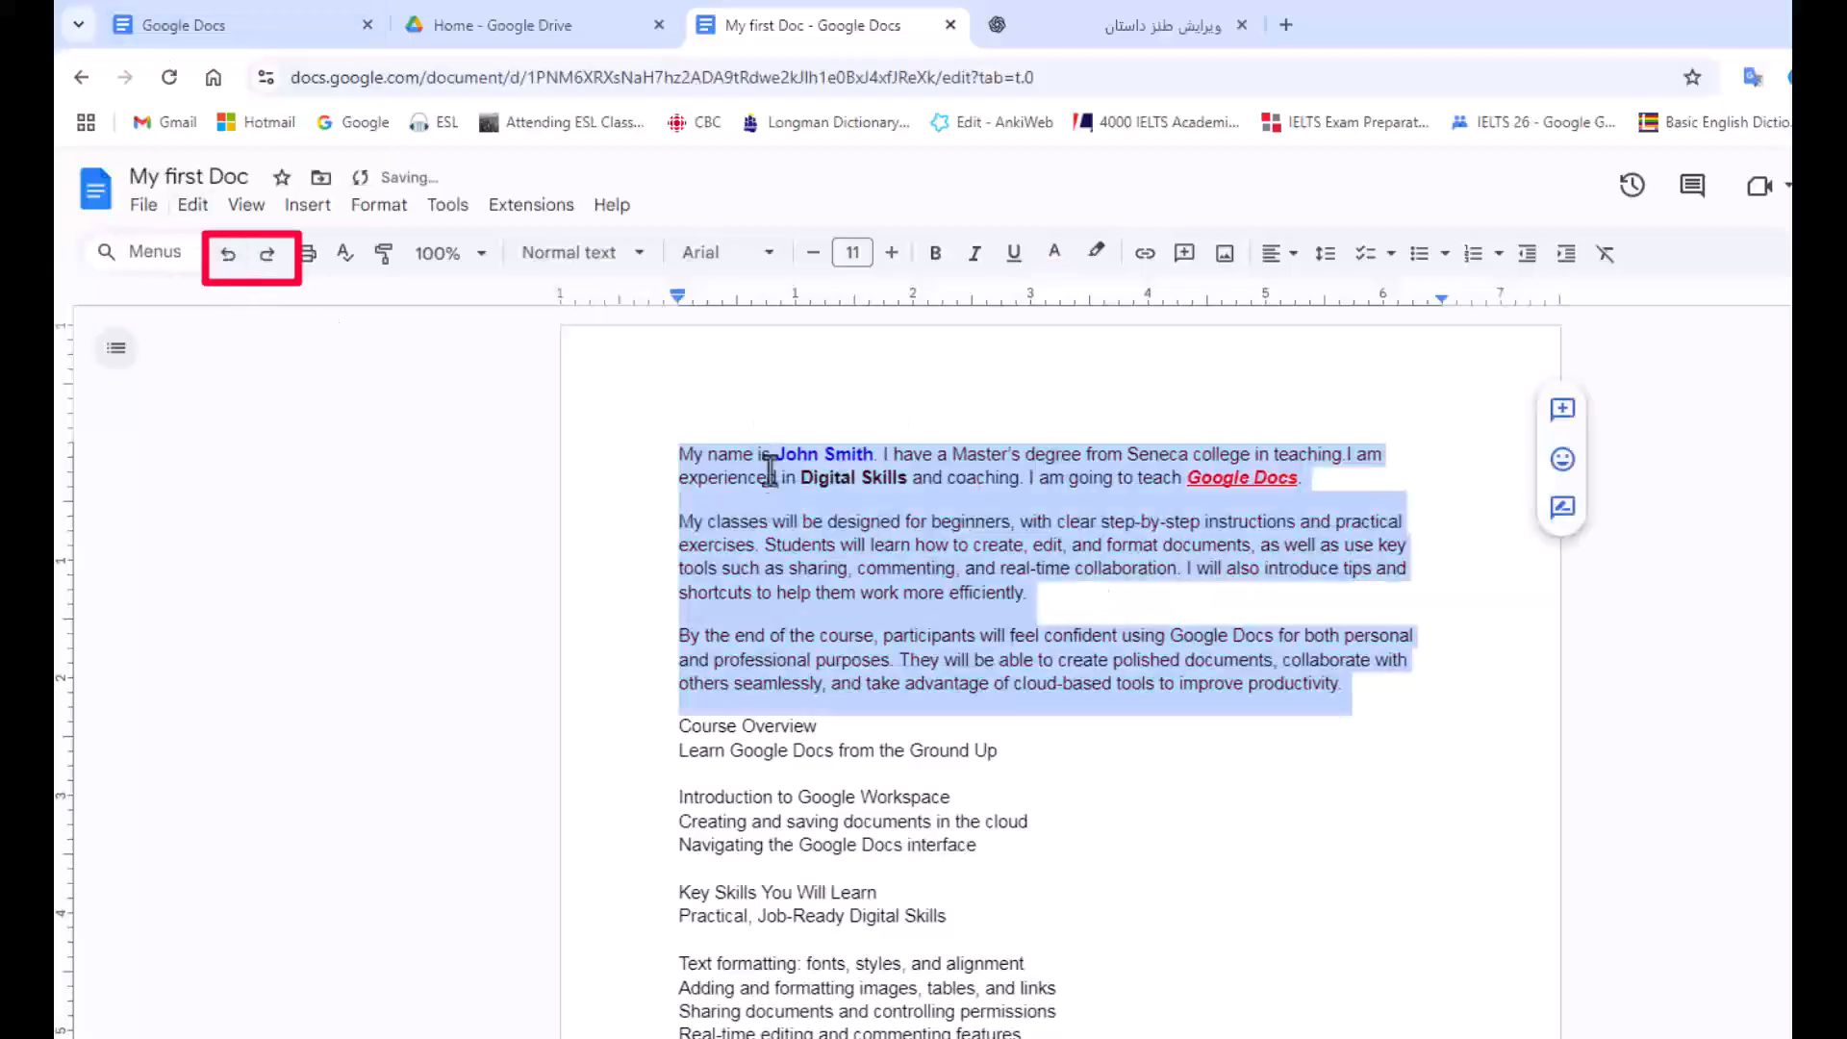
left_click(796, 497)
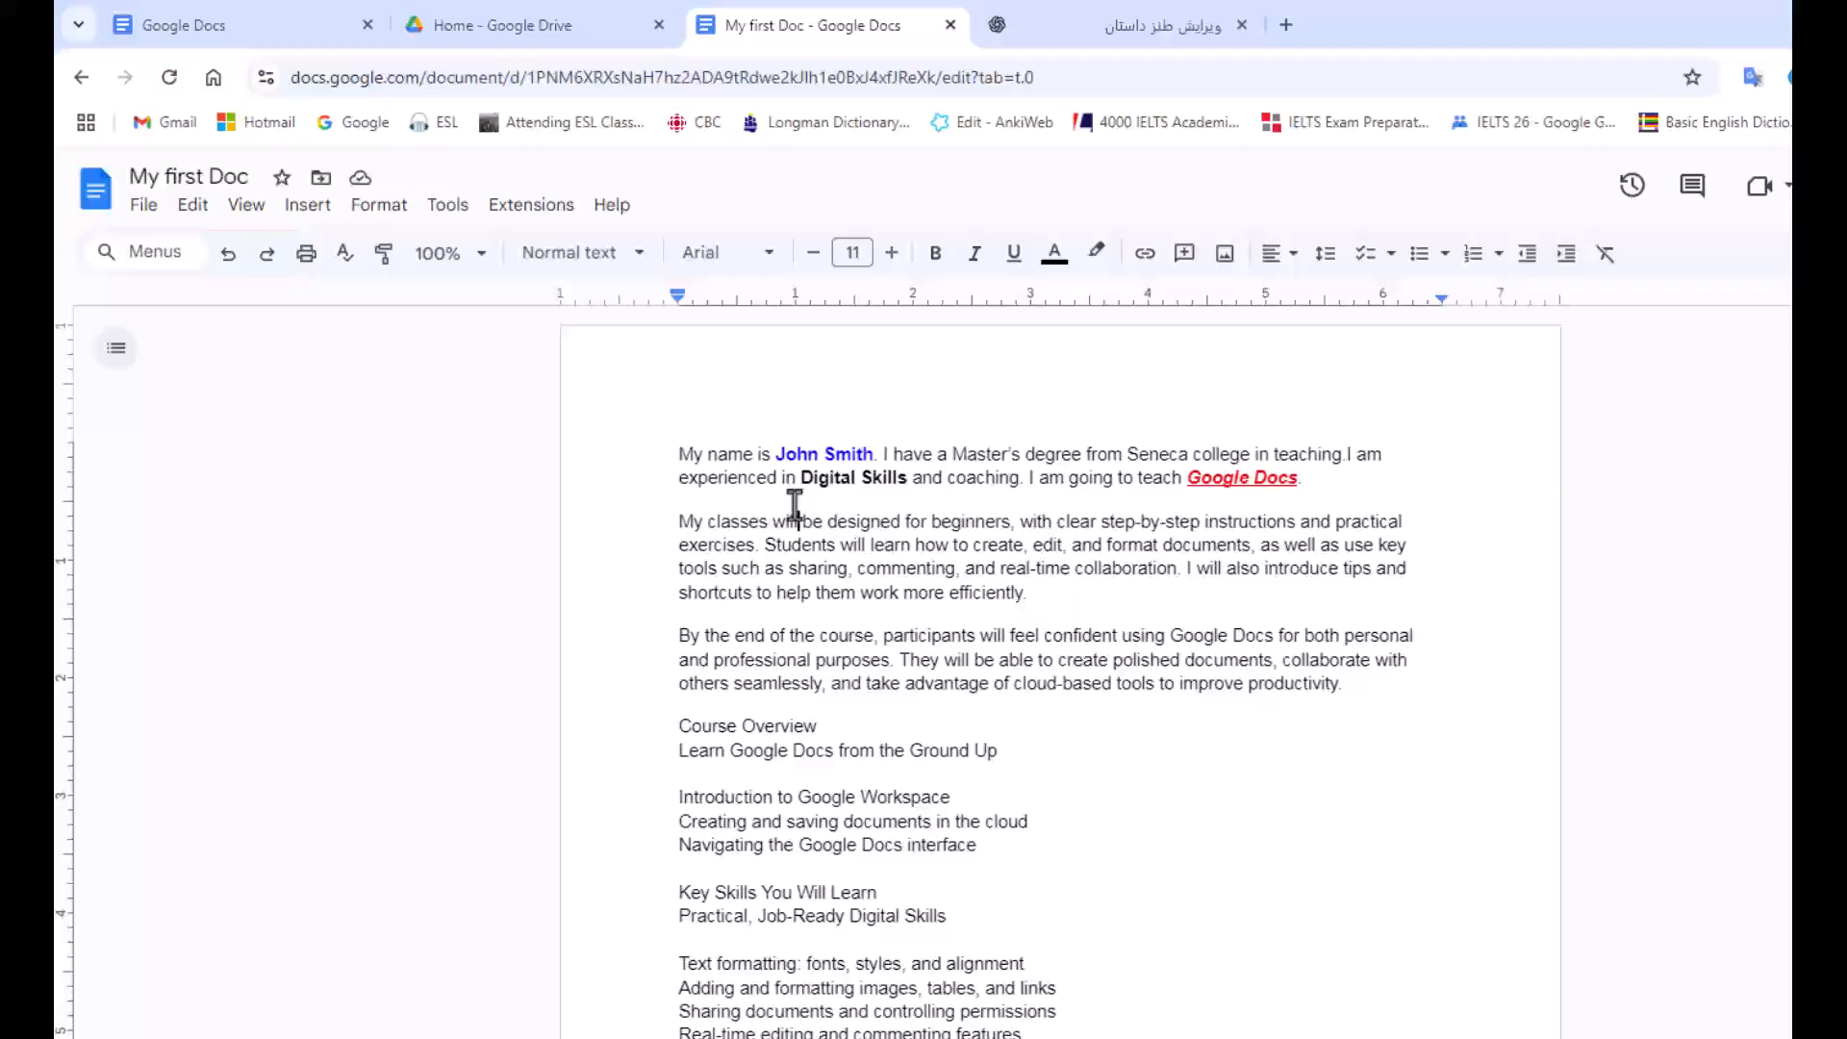
left_click(269, 255)
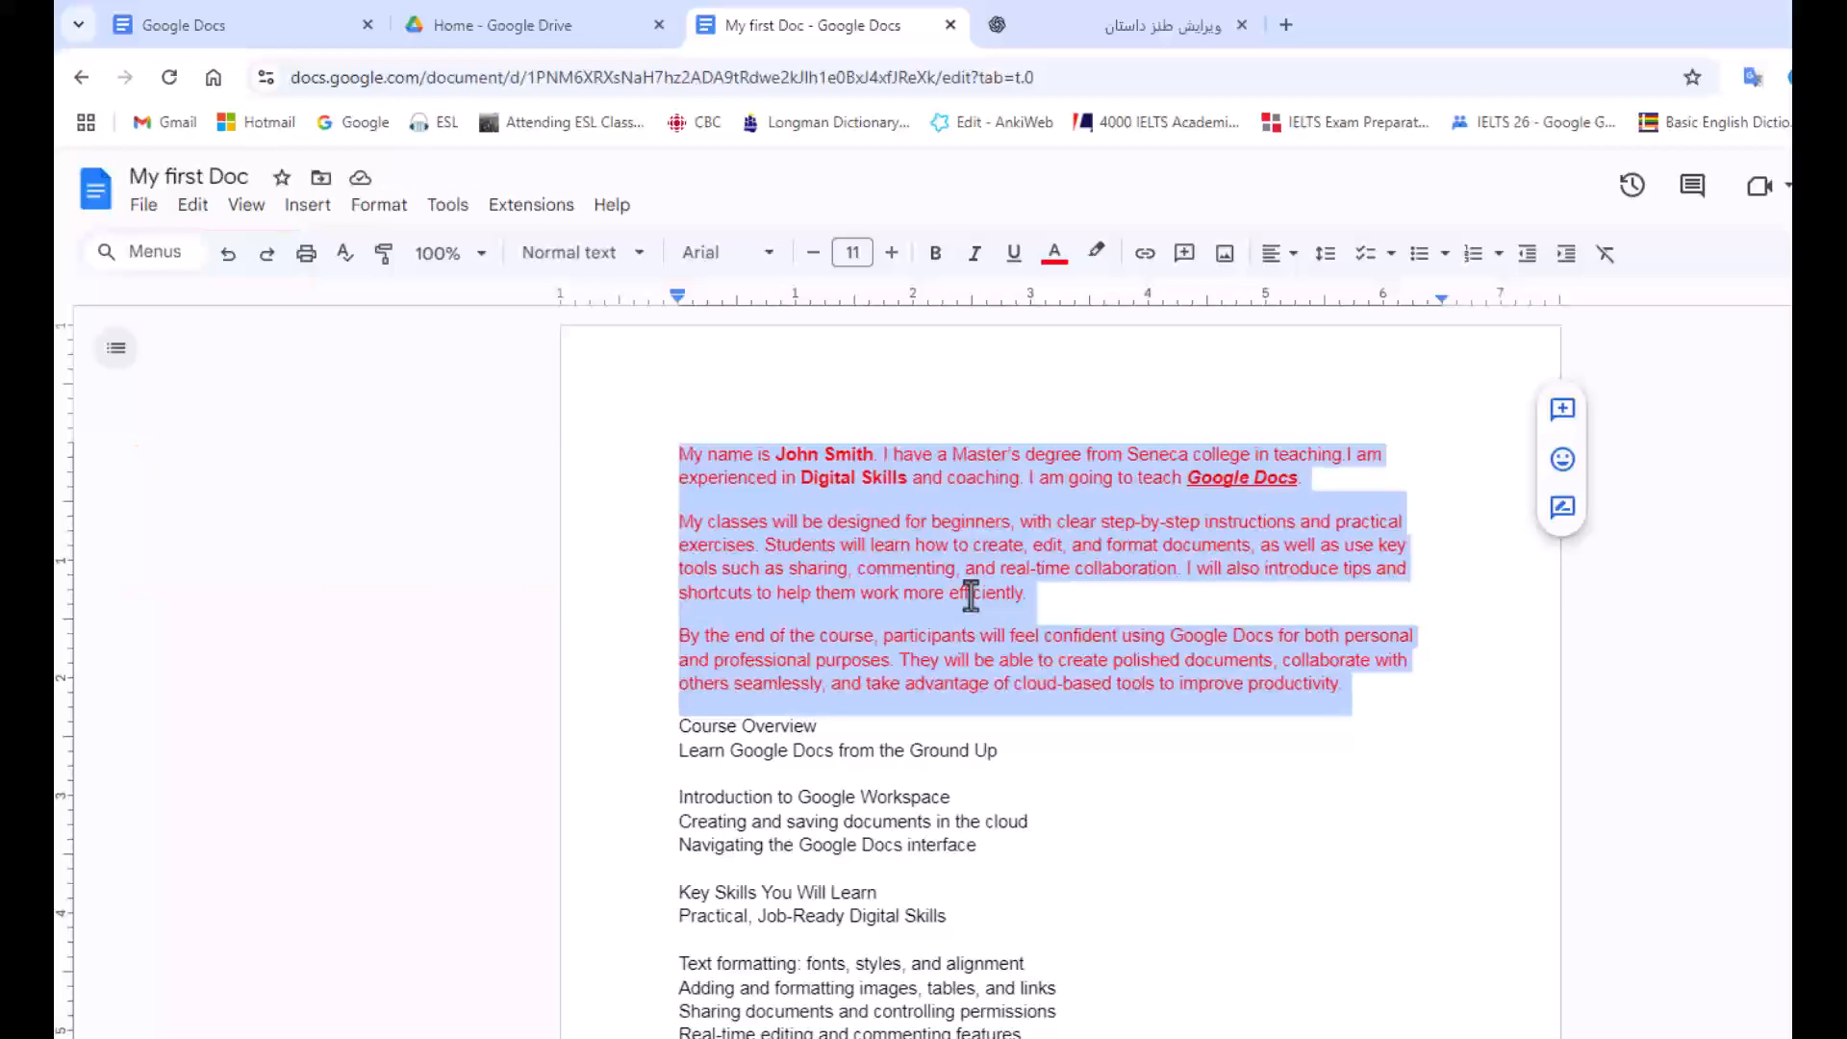
Replace the three selected red paragraphs with the letter "a" and undo the replacement.
type("a")
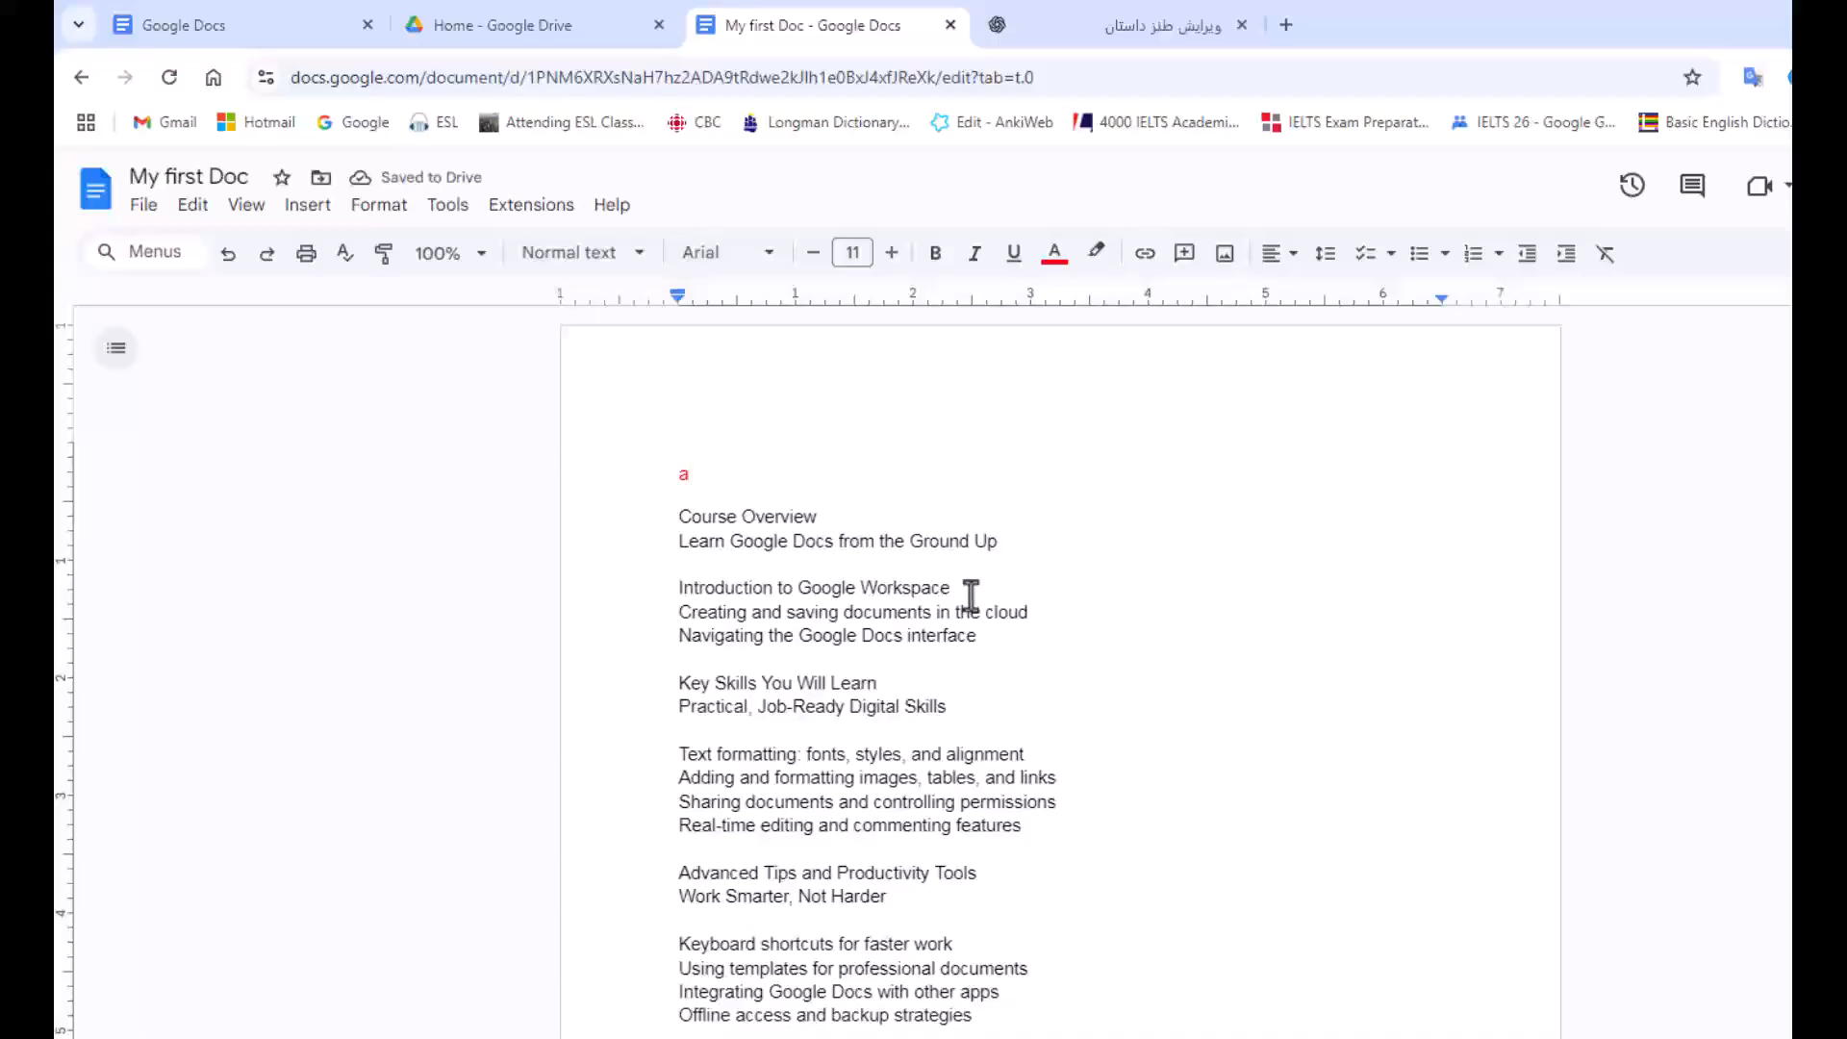
key("ctrl+z")
left_click(975, 569)
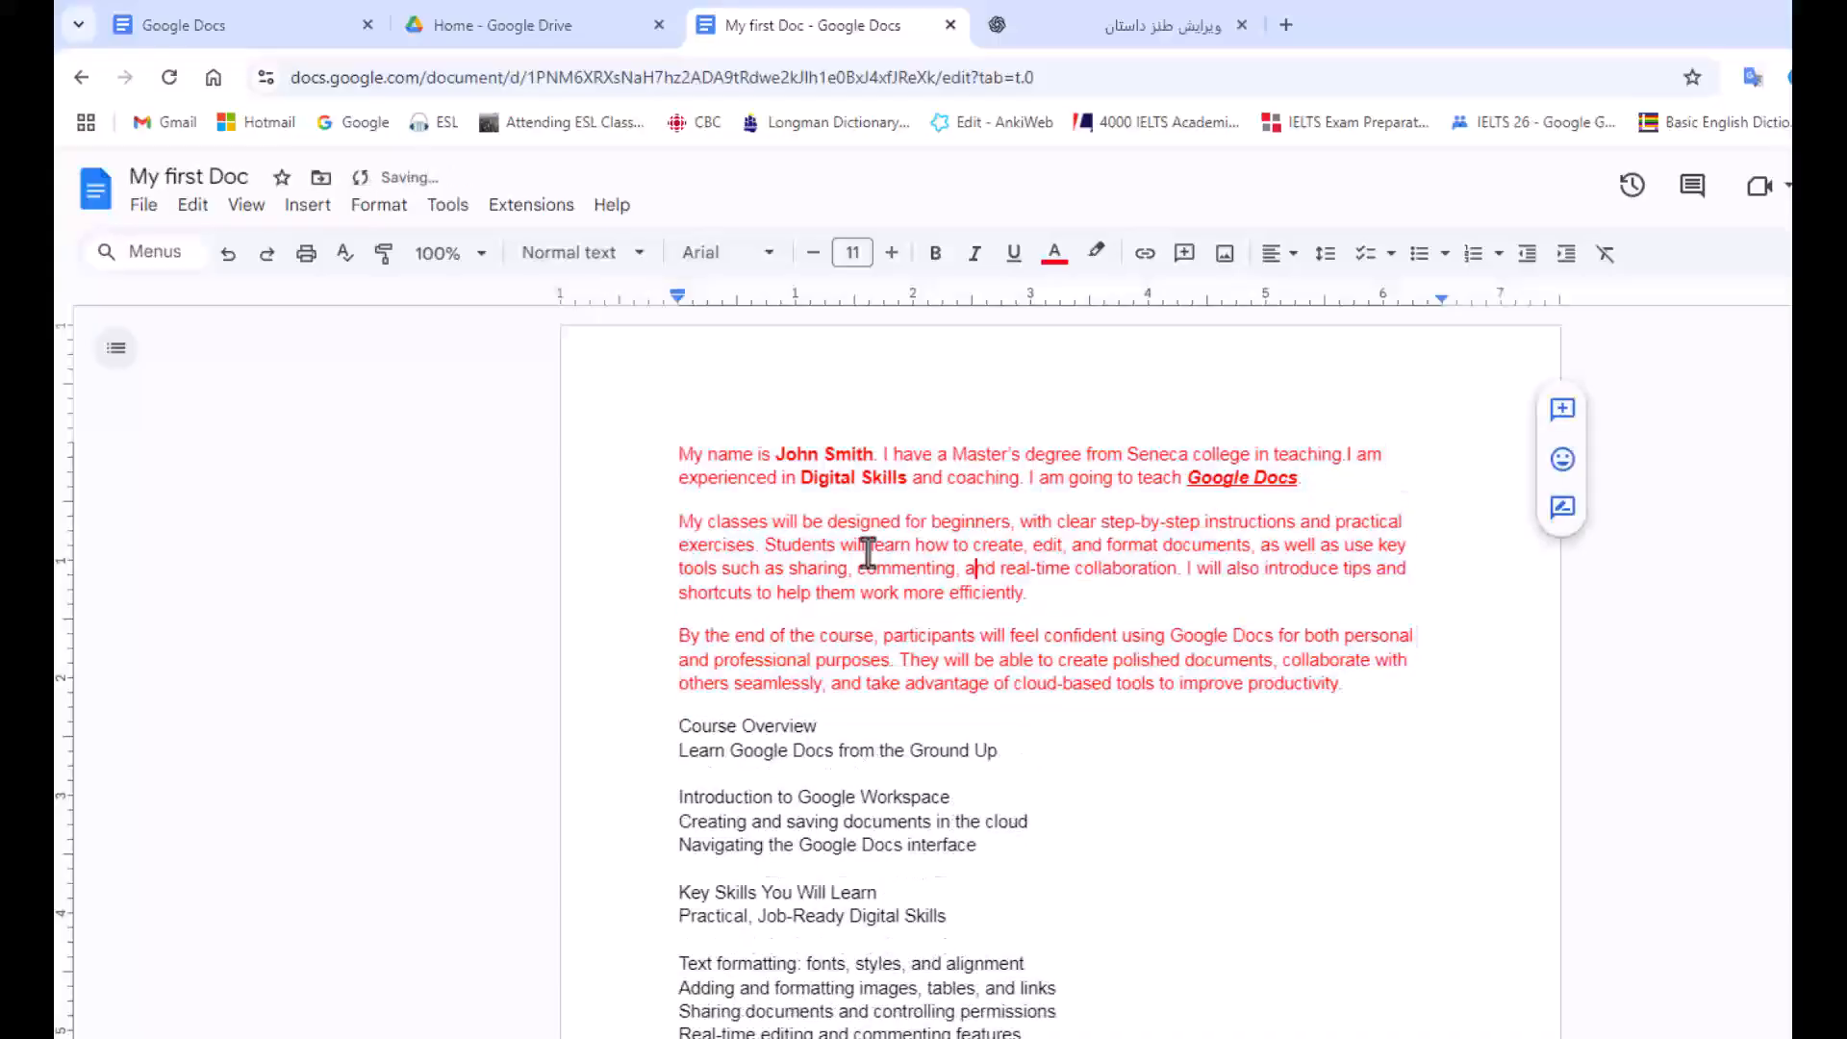
Overwrite the text from the first paragraph through "Navigating the Google Docs interface" with "a" and undo it.
left_click_drag(672, 453, 1029, 843)
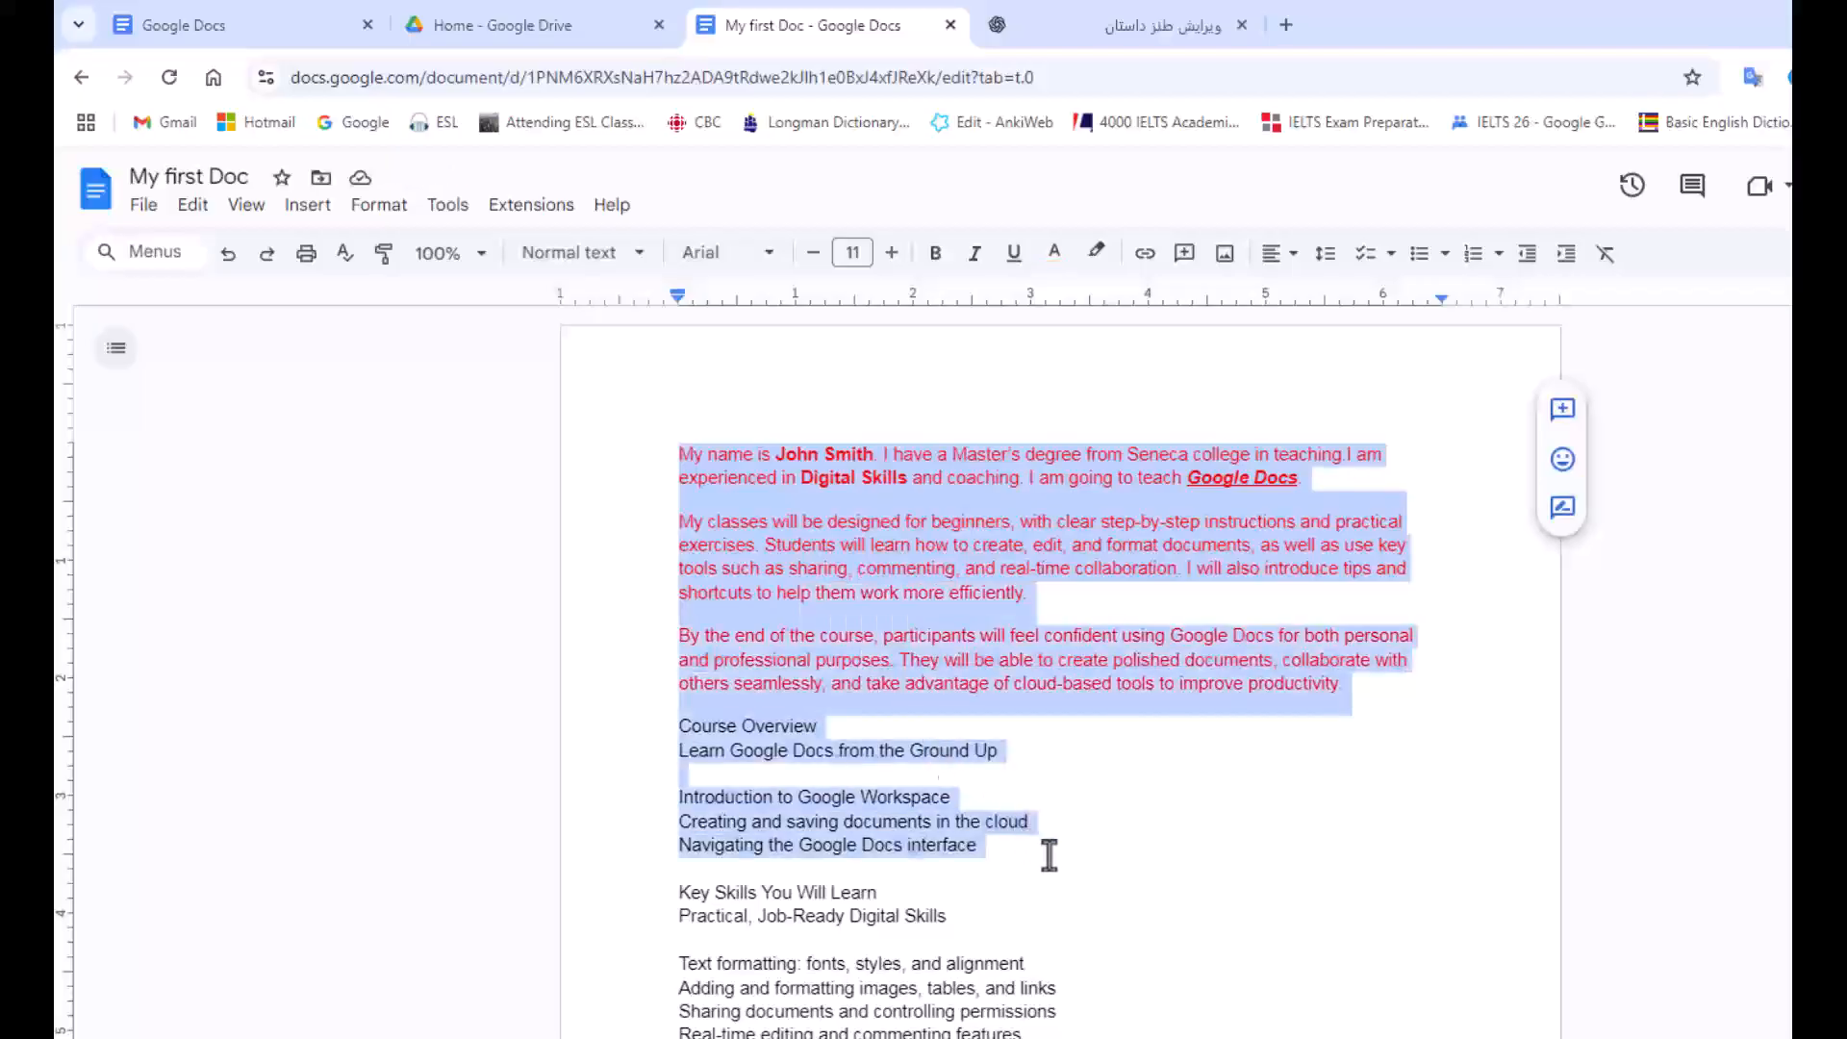
type("a")
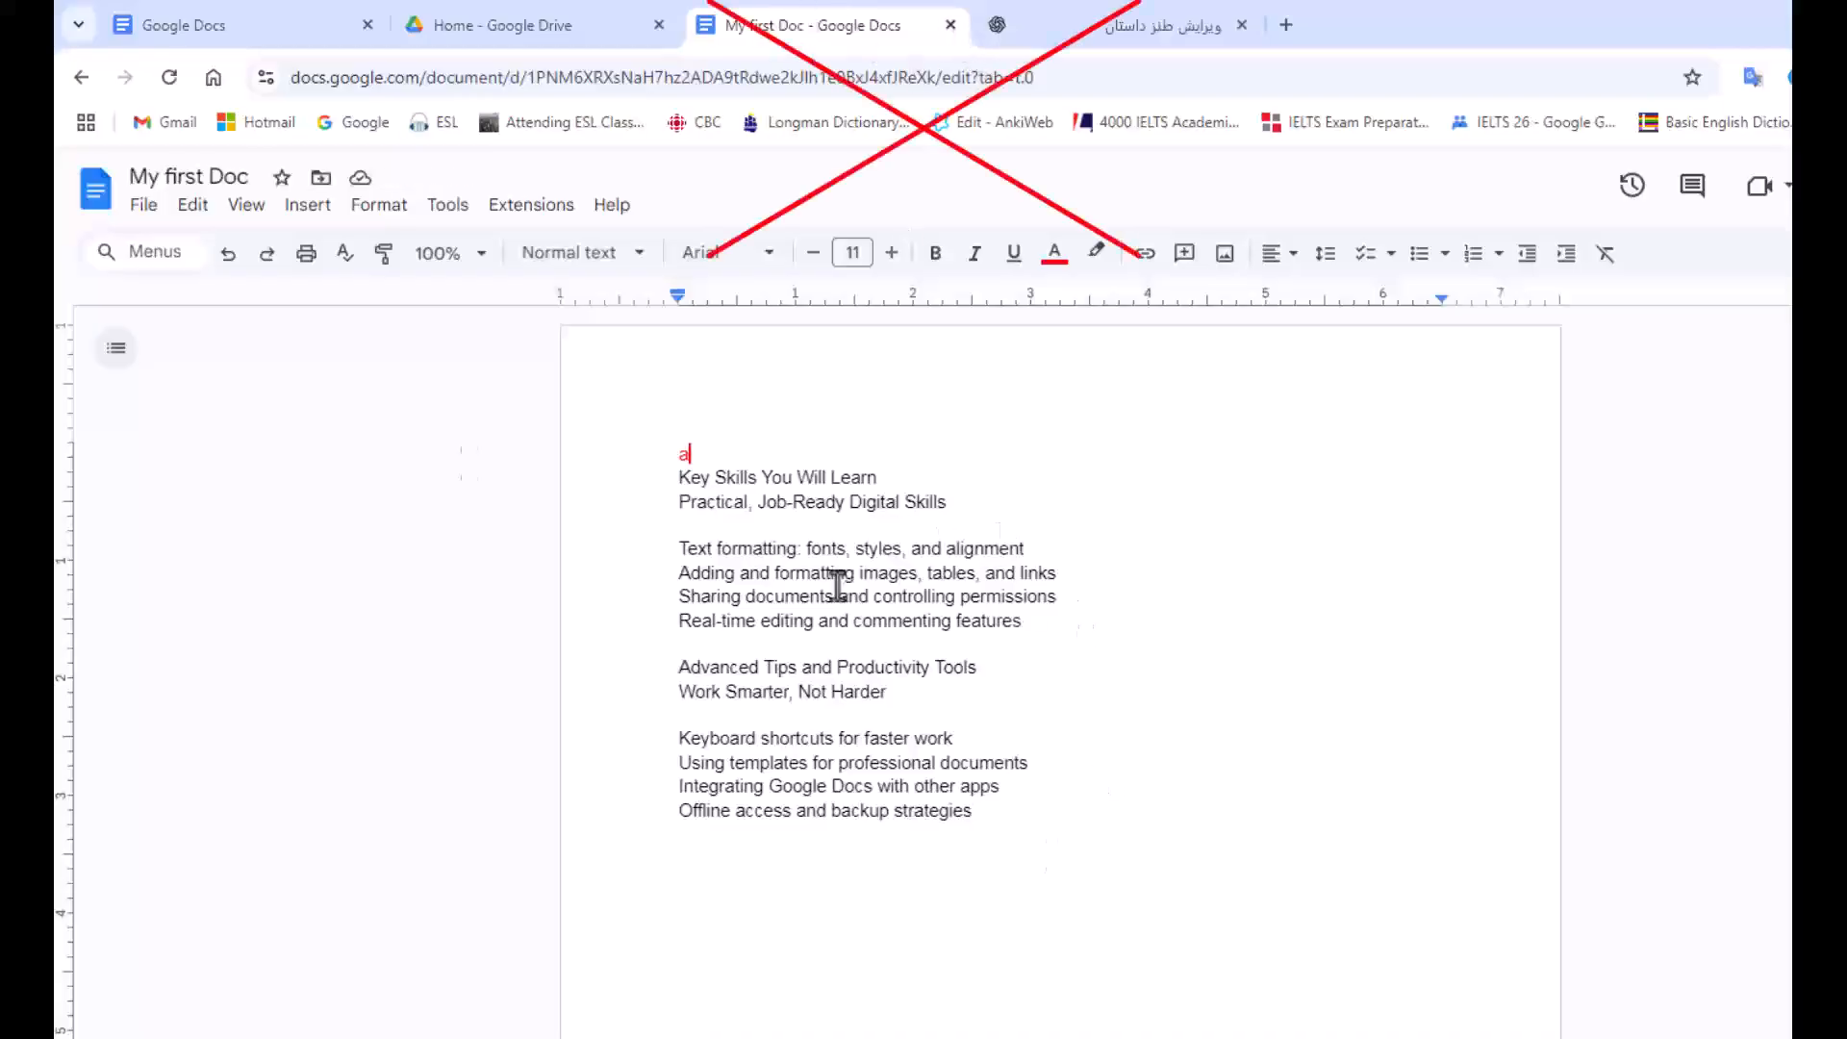
left_click(229, 256)
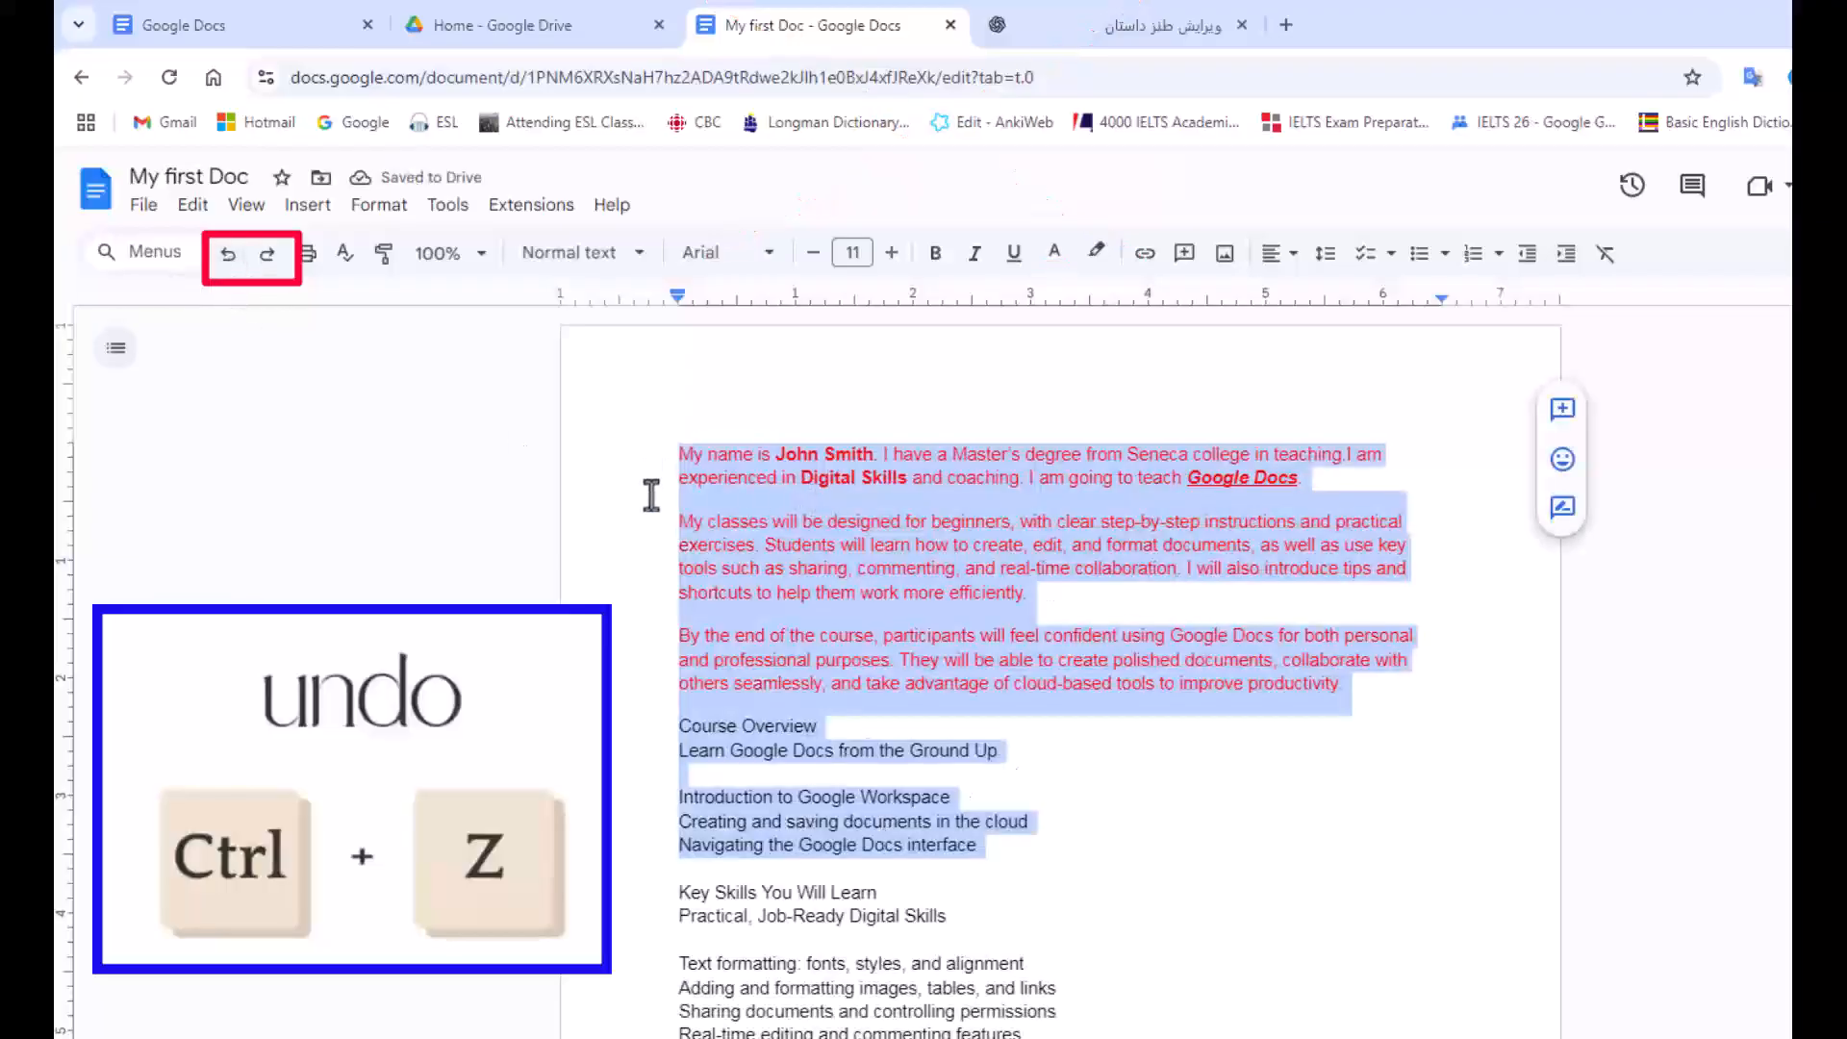
left_click(698, 480)
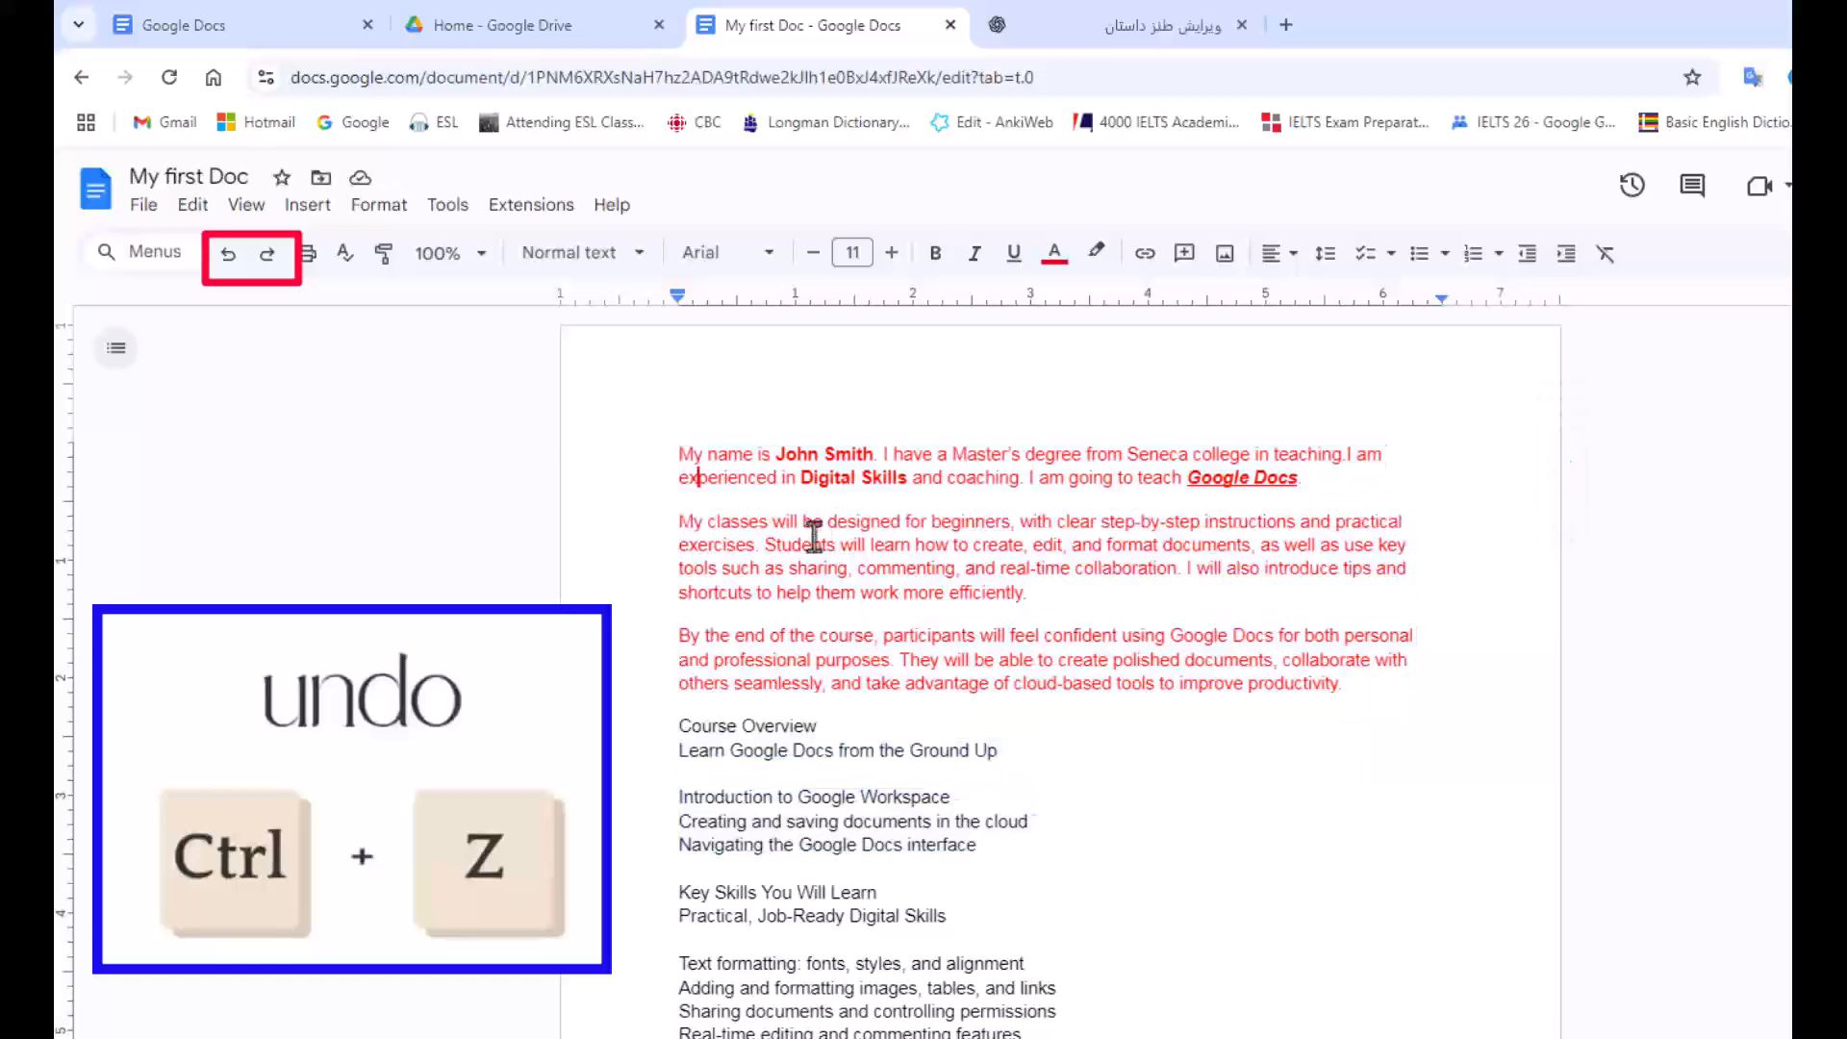
Set the text colour of the first three paragraphs to black.
key("ctrl+a")
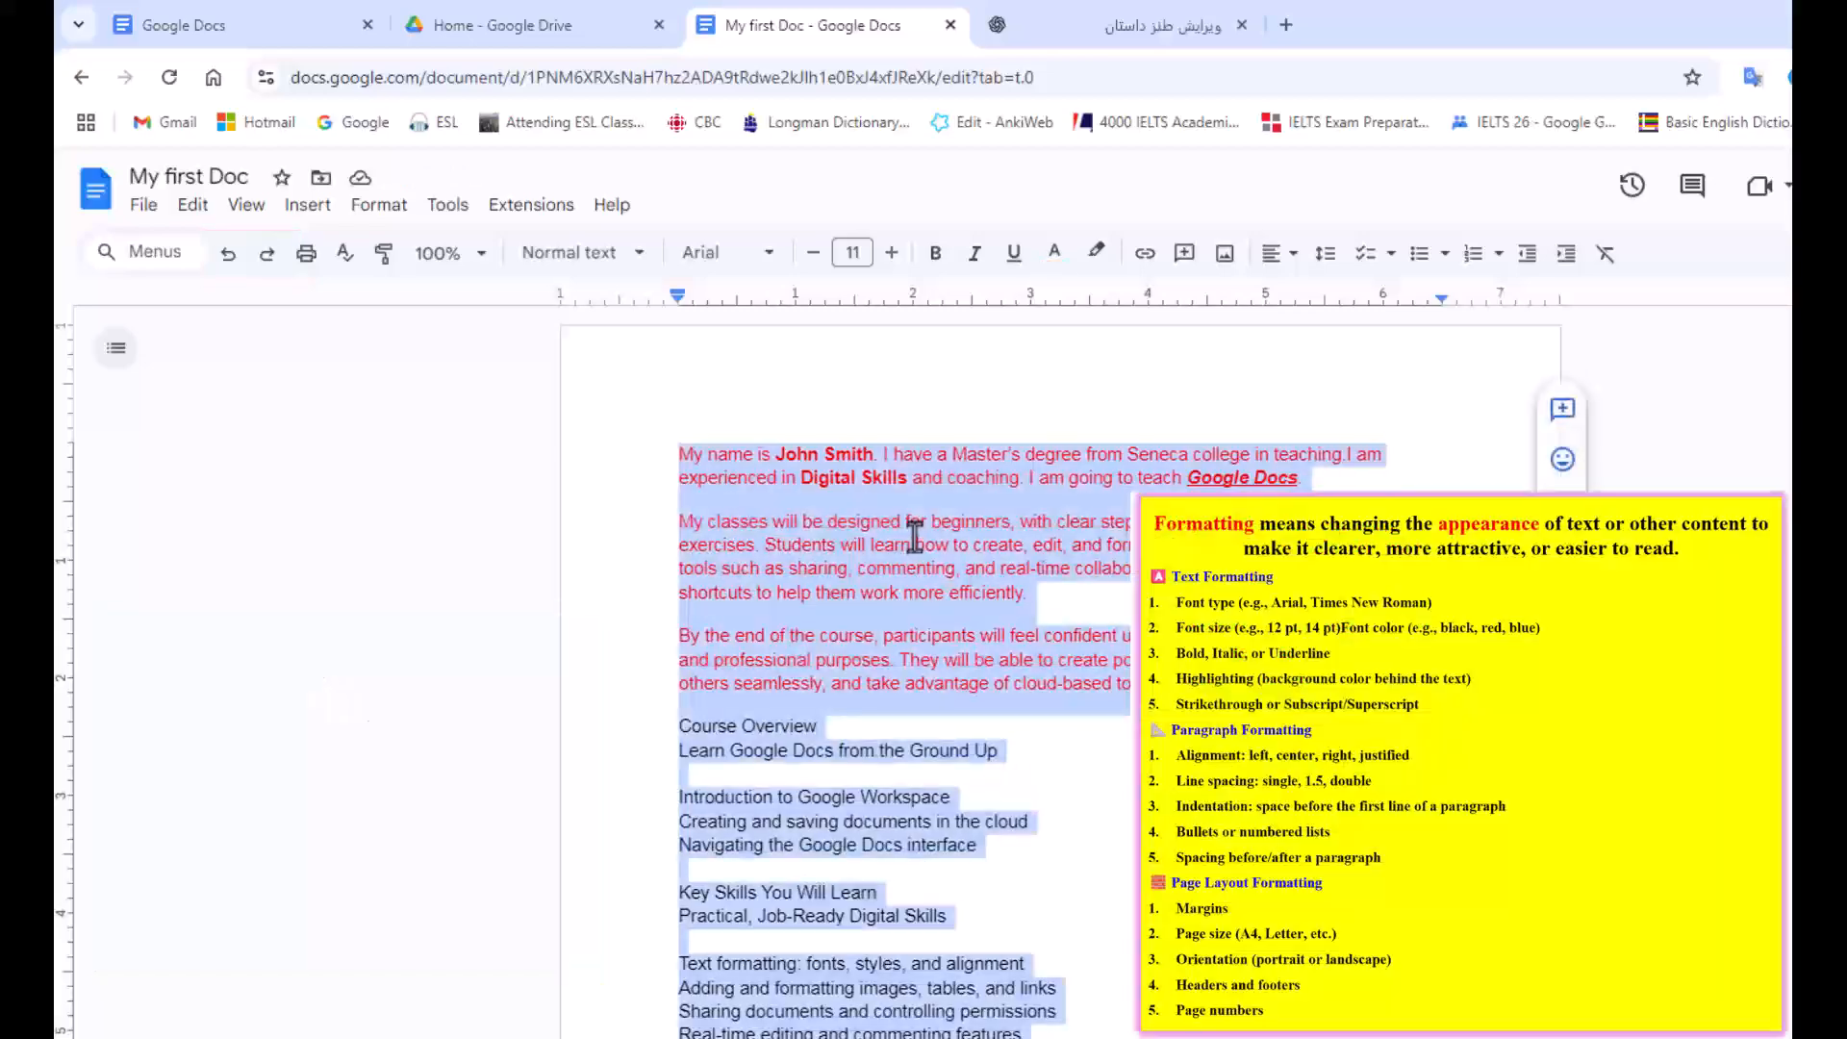
left_click(874, 594)
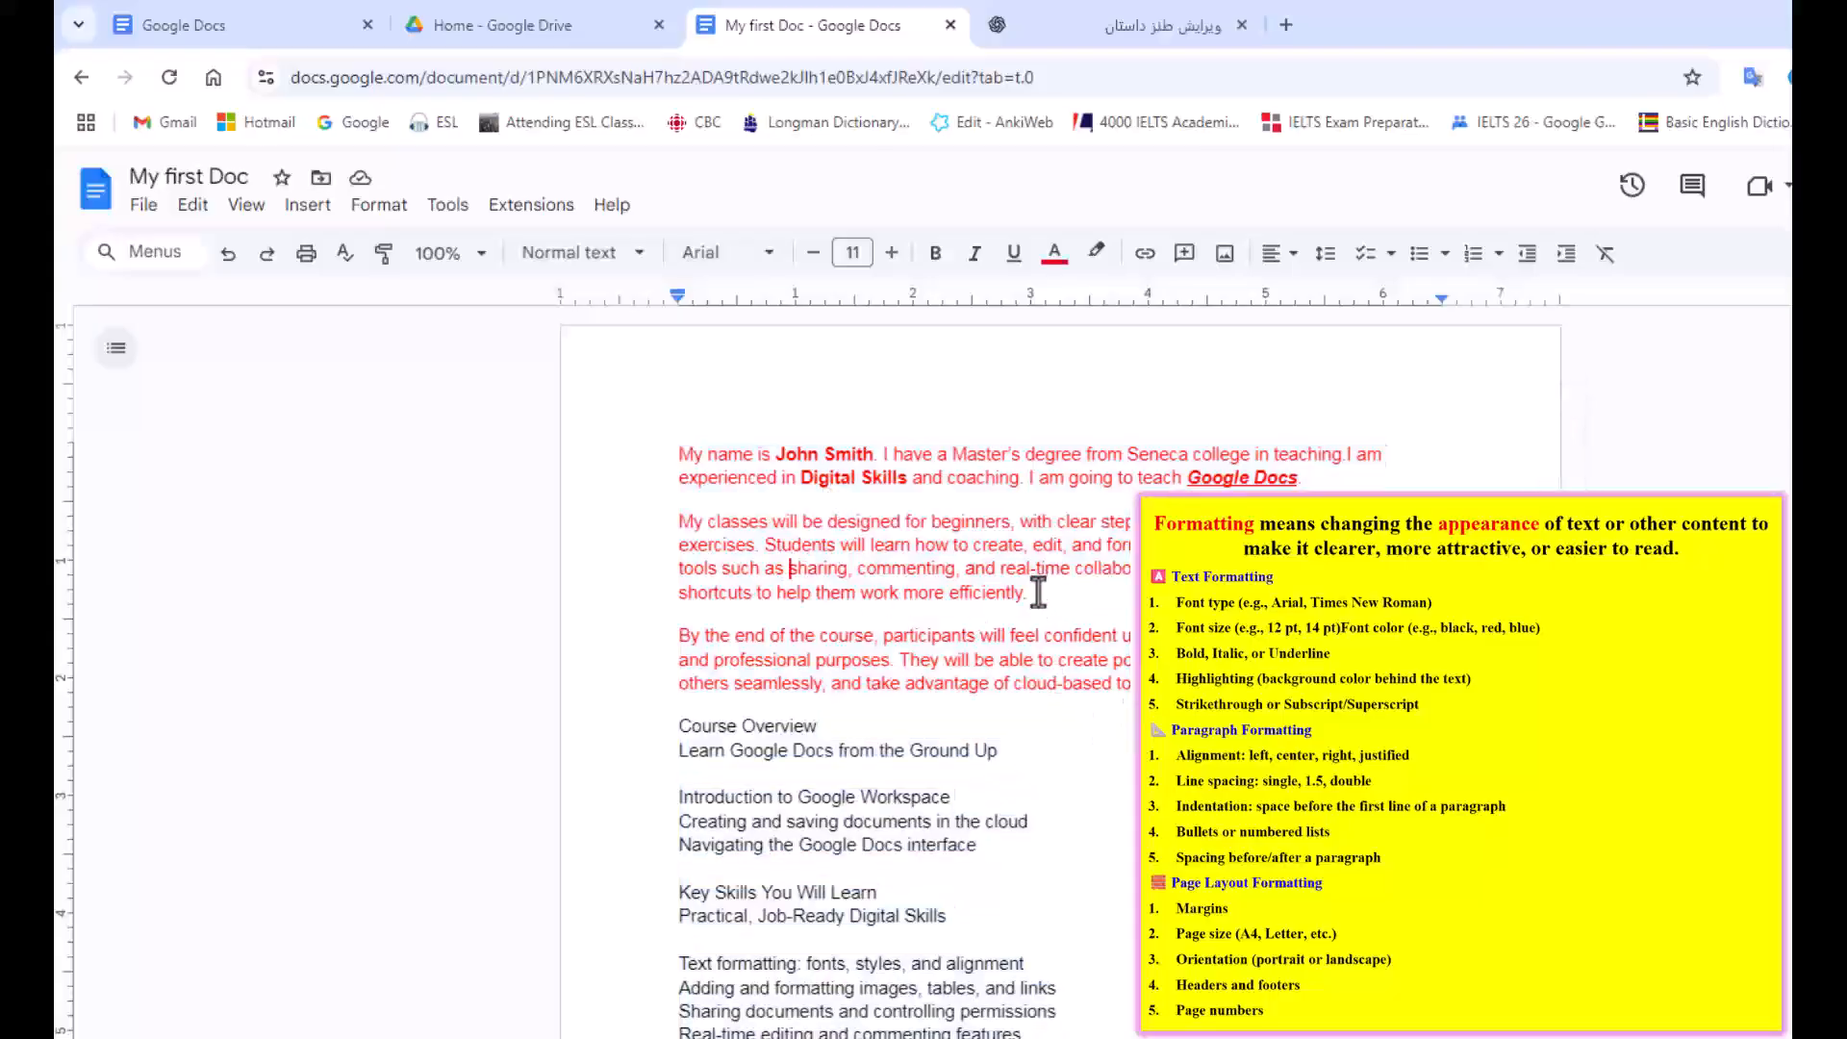
left_click_drag(675, 450, 1154, 707)
left_click(1054, 253)
left_click(1066, 299)
left_click(965, 437)
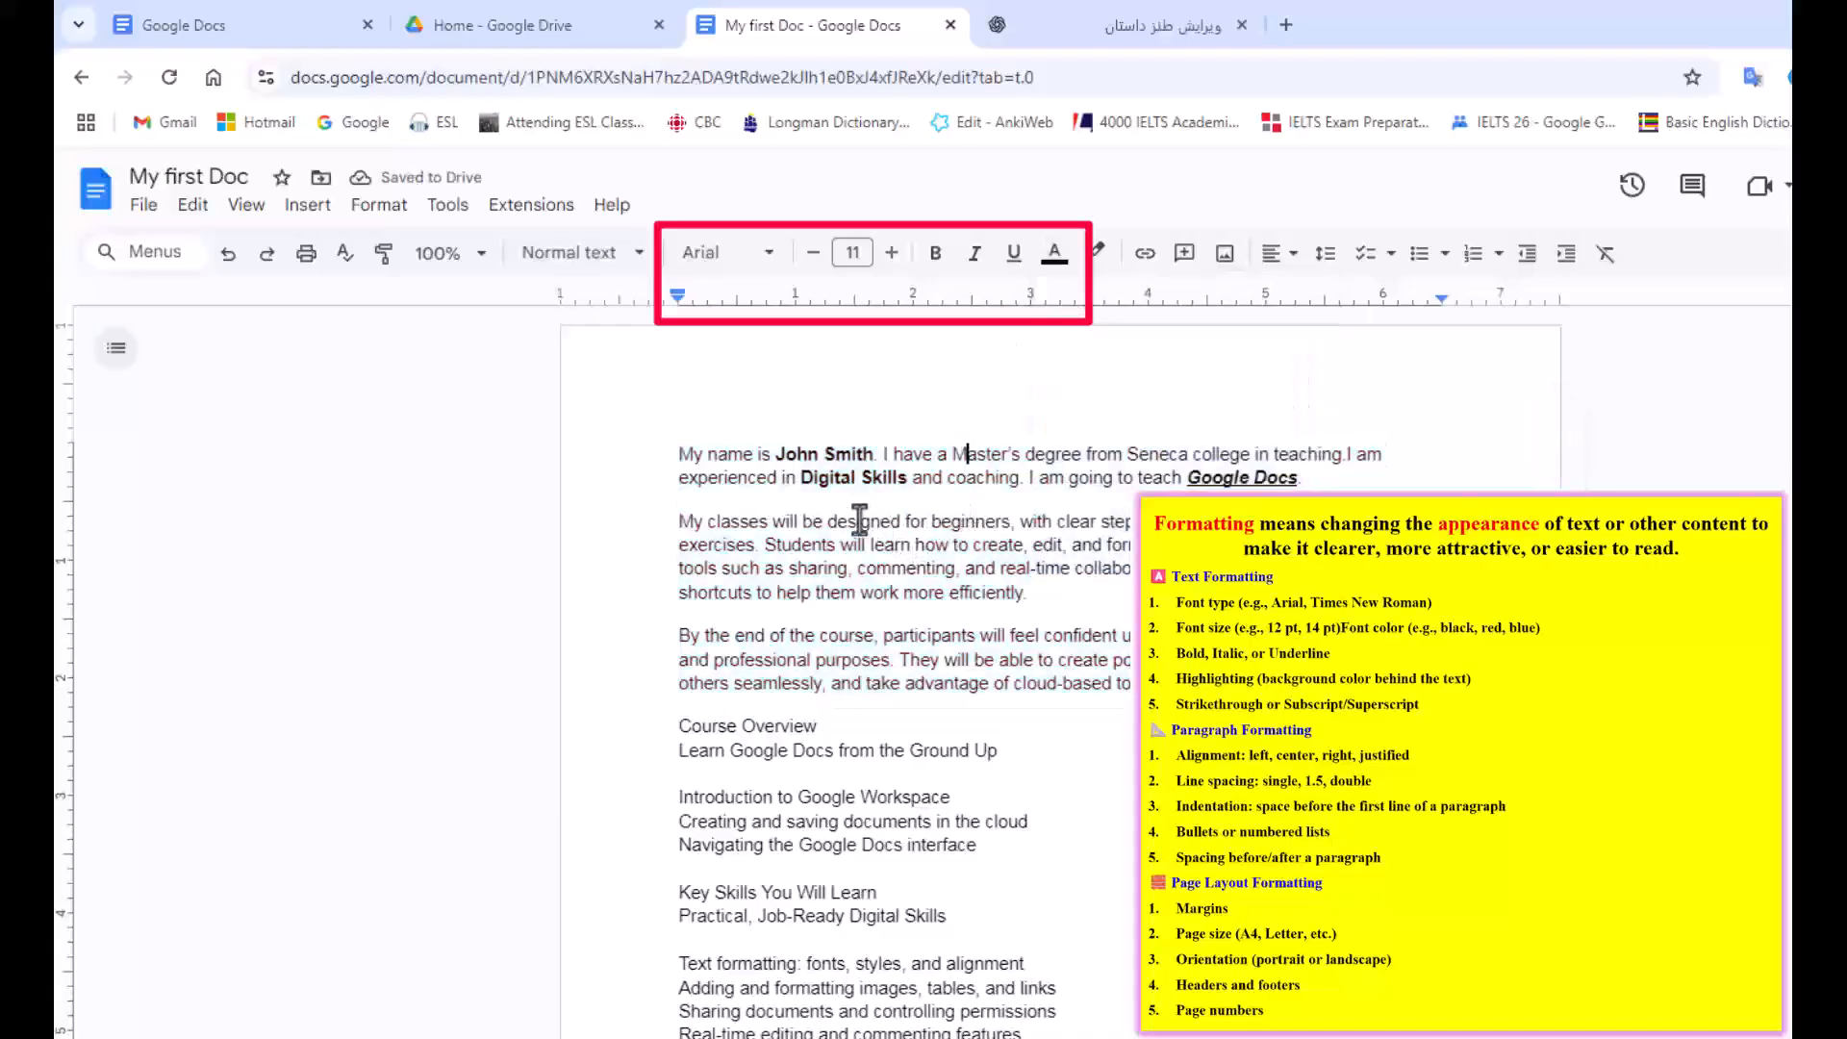
Change the text colour of "Digital Skills" in the first paragraph to blue.
left_click_drag(799, 478, 913, 476)
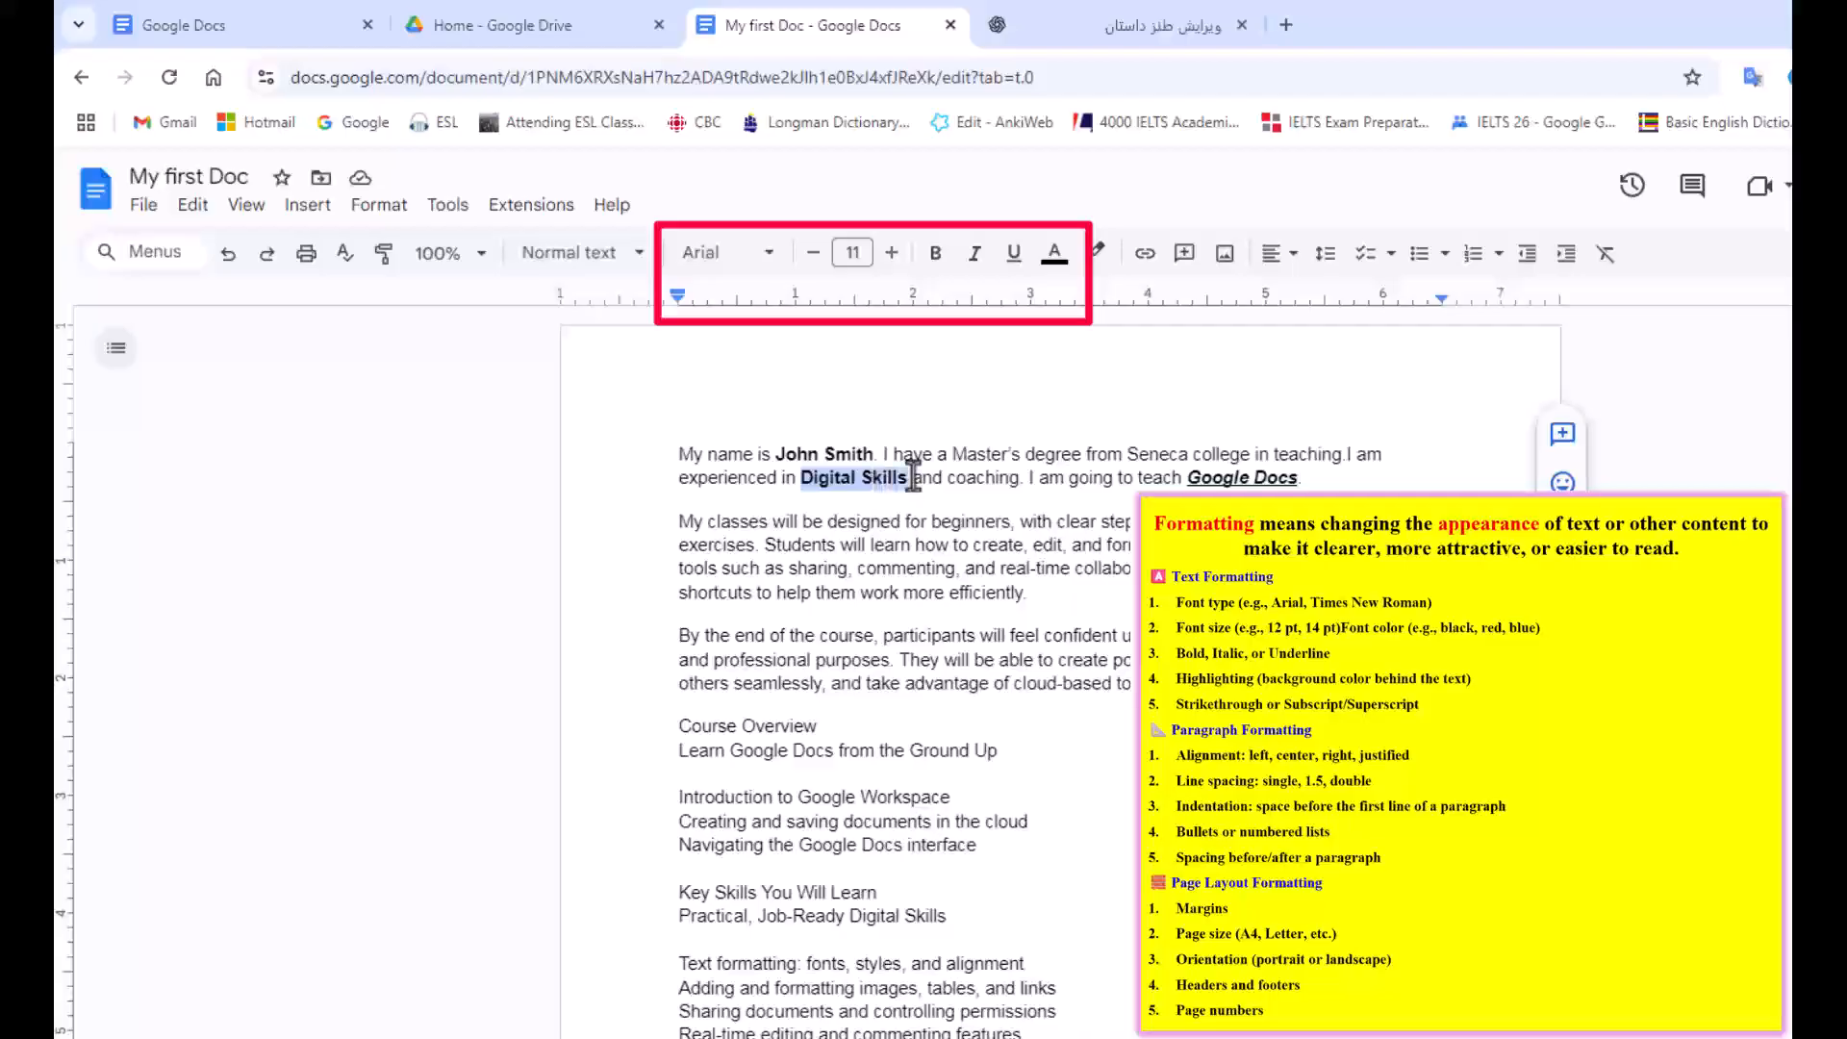
left_click(1055, 254)
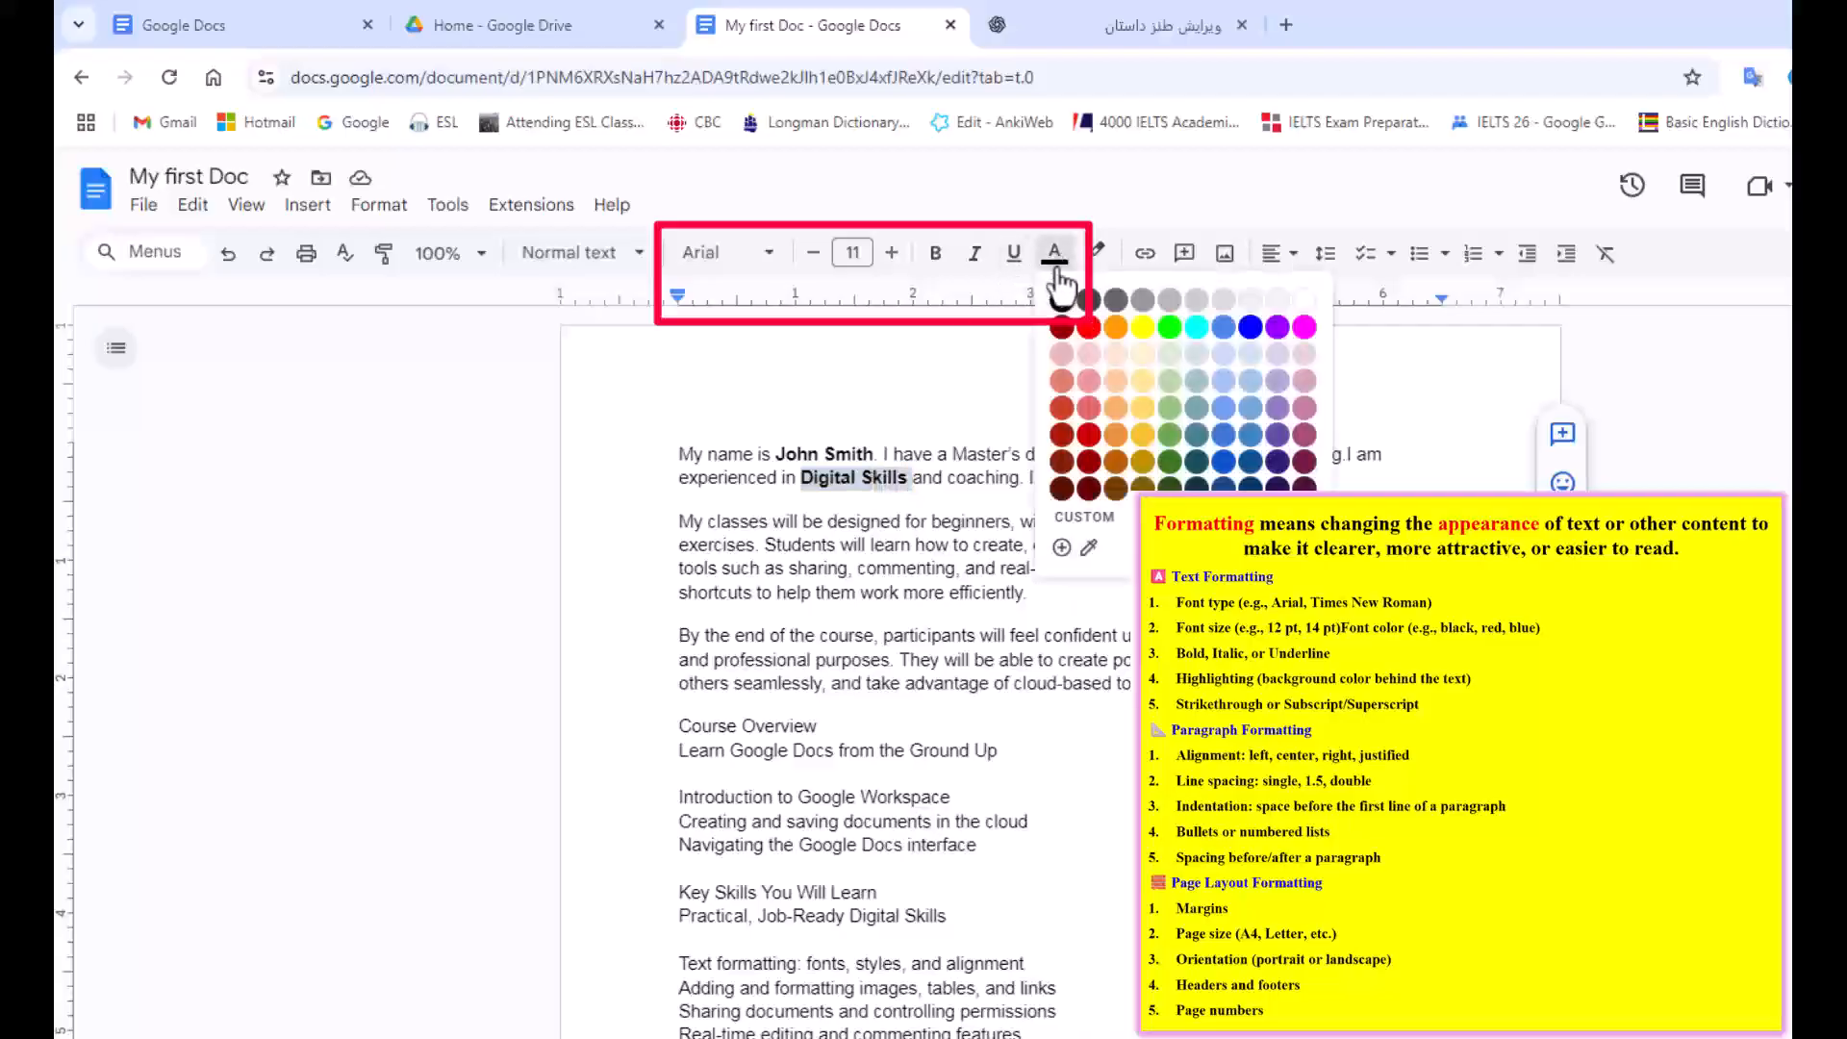
left_click(1253, 329)
left_click(1107, 450)
Remove the underline and italic from "Google Docs" in the first paragraph and colour it red.
left_click_drag(1189, 476, 1292, 479)
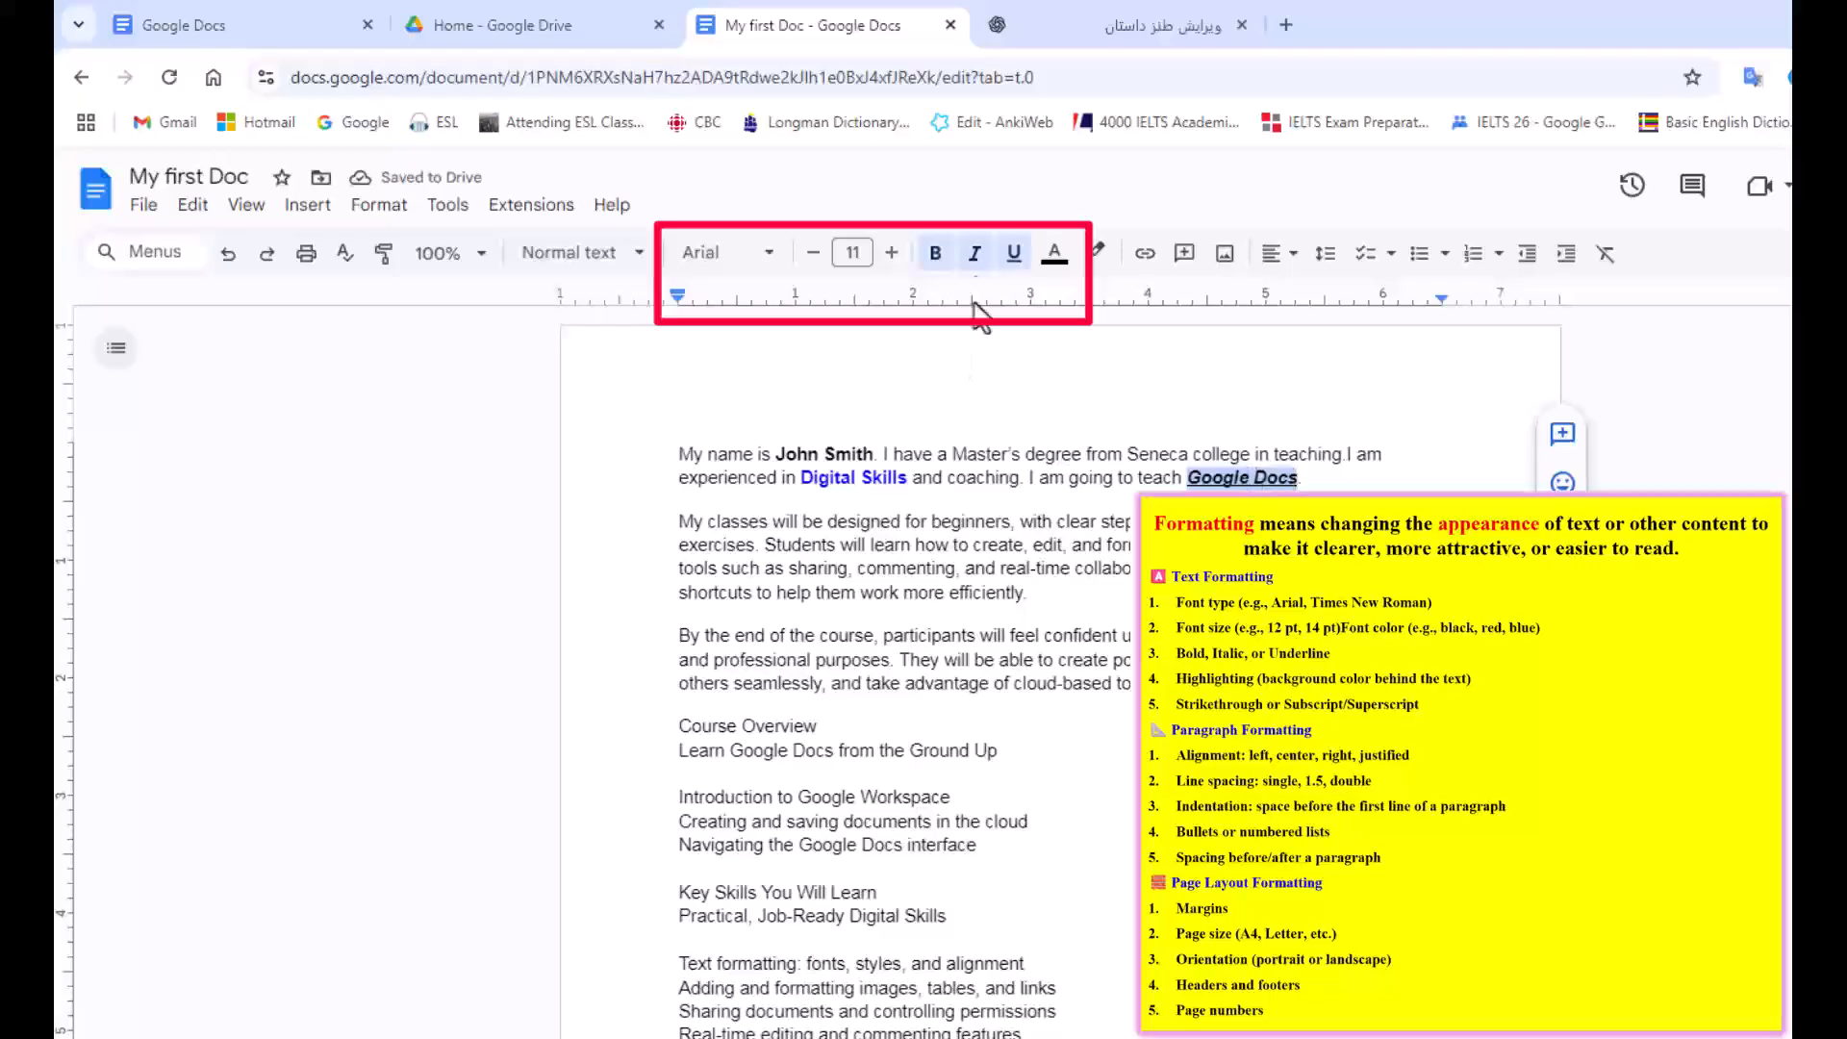
left_click(1013, 255)
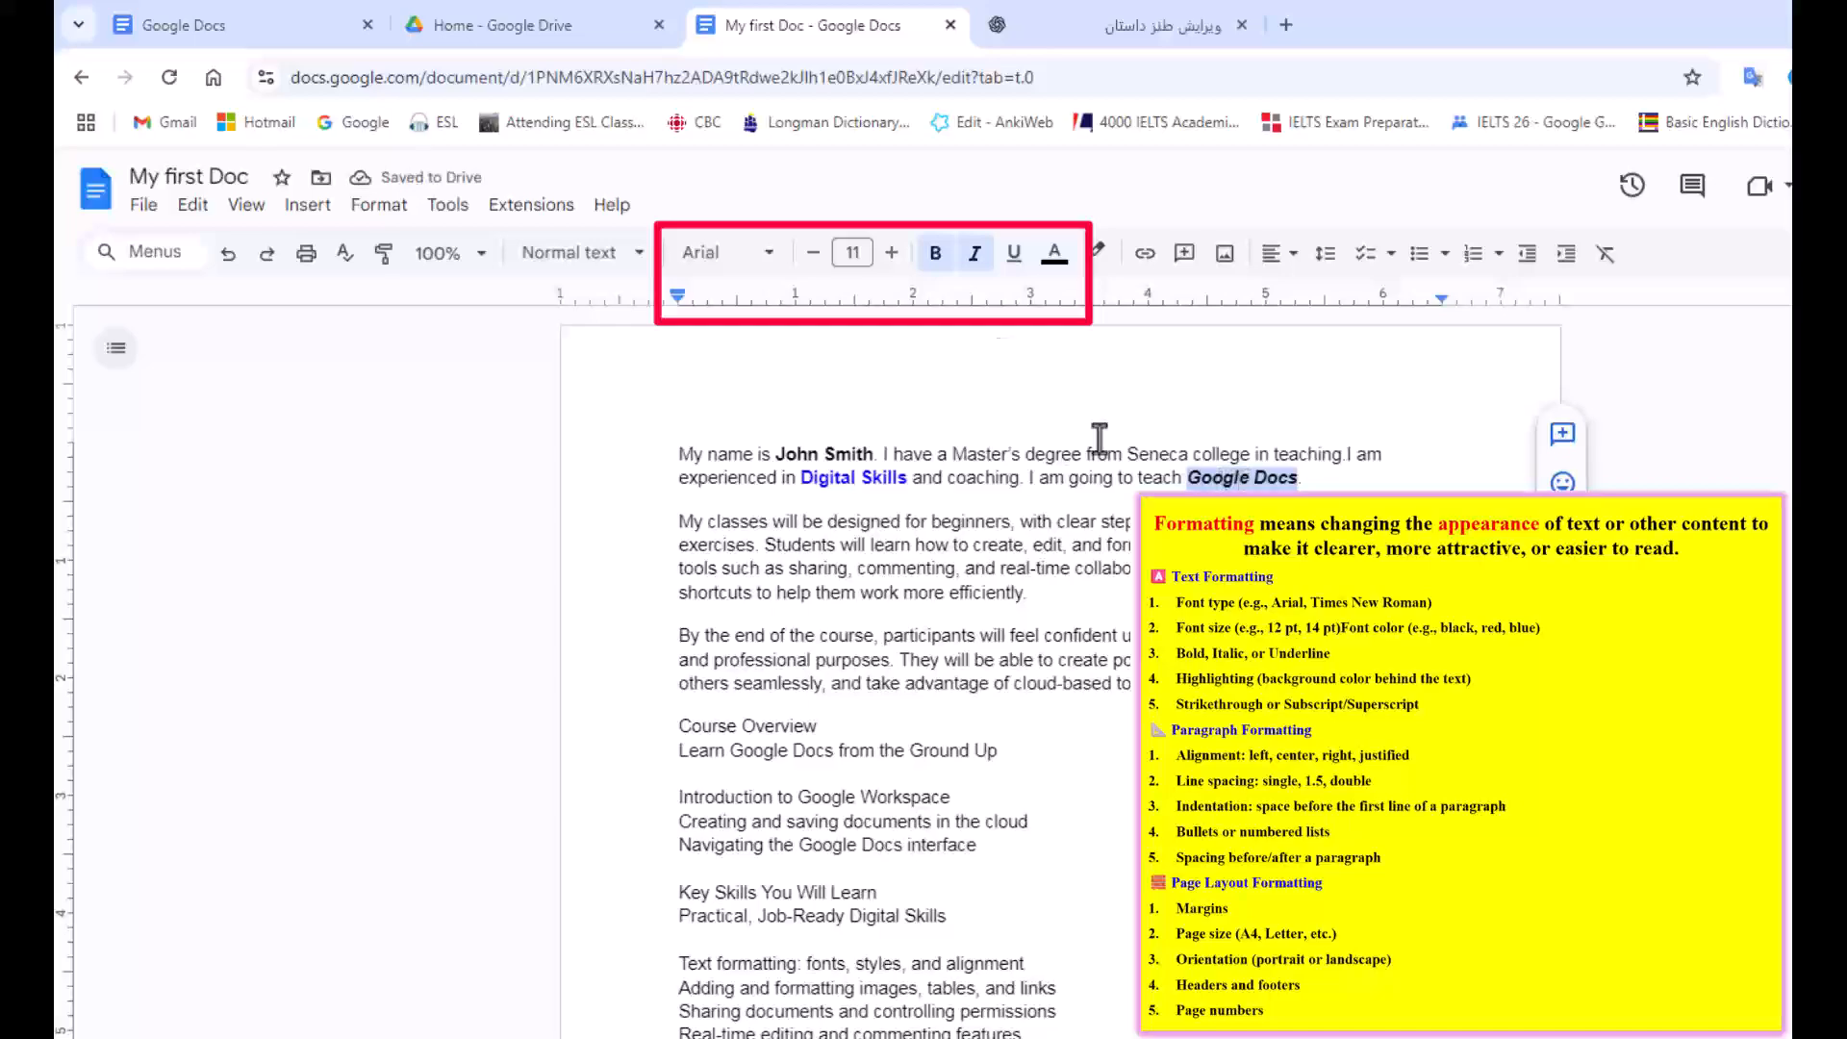
left_click(974, 253)
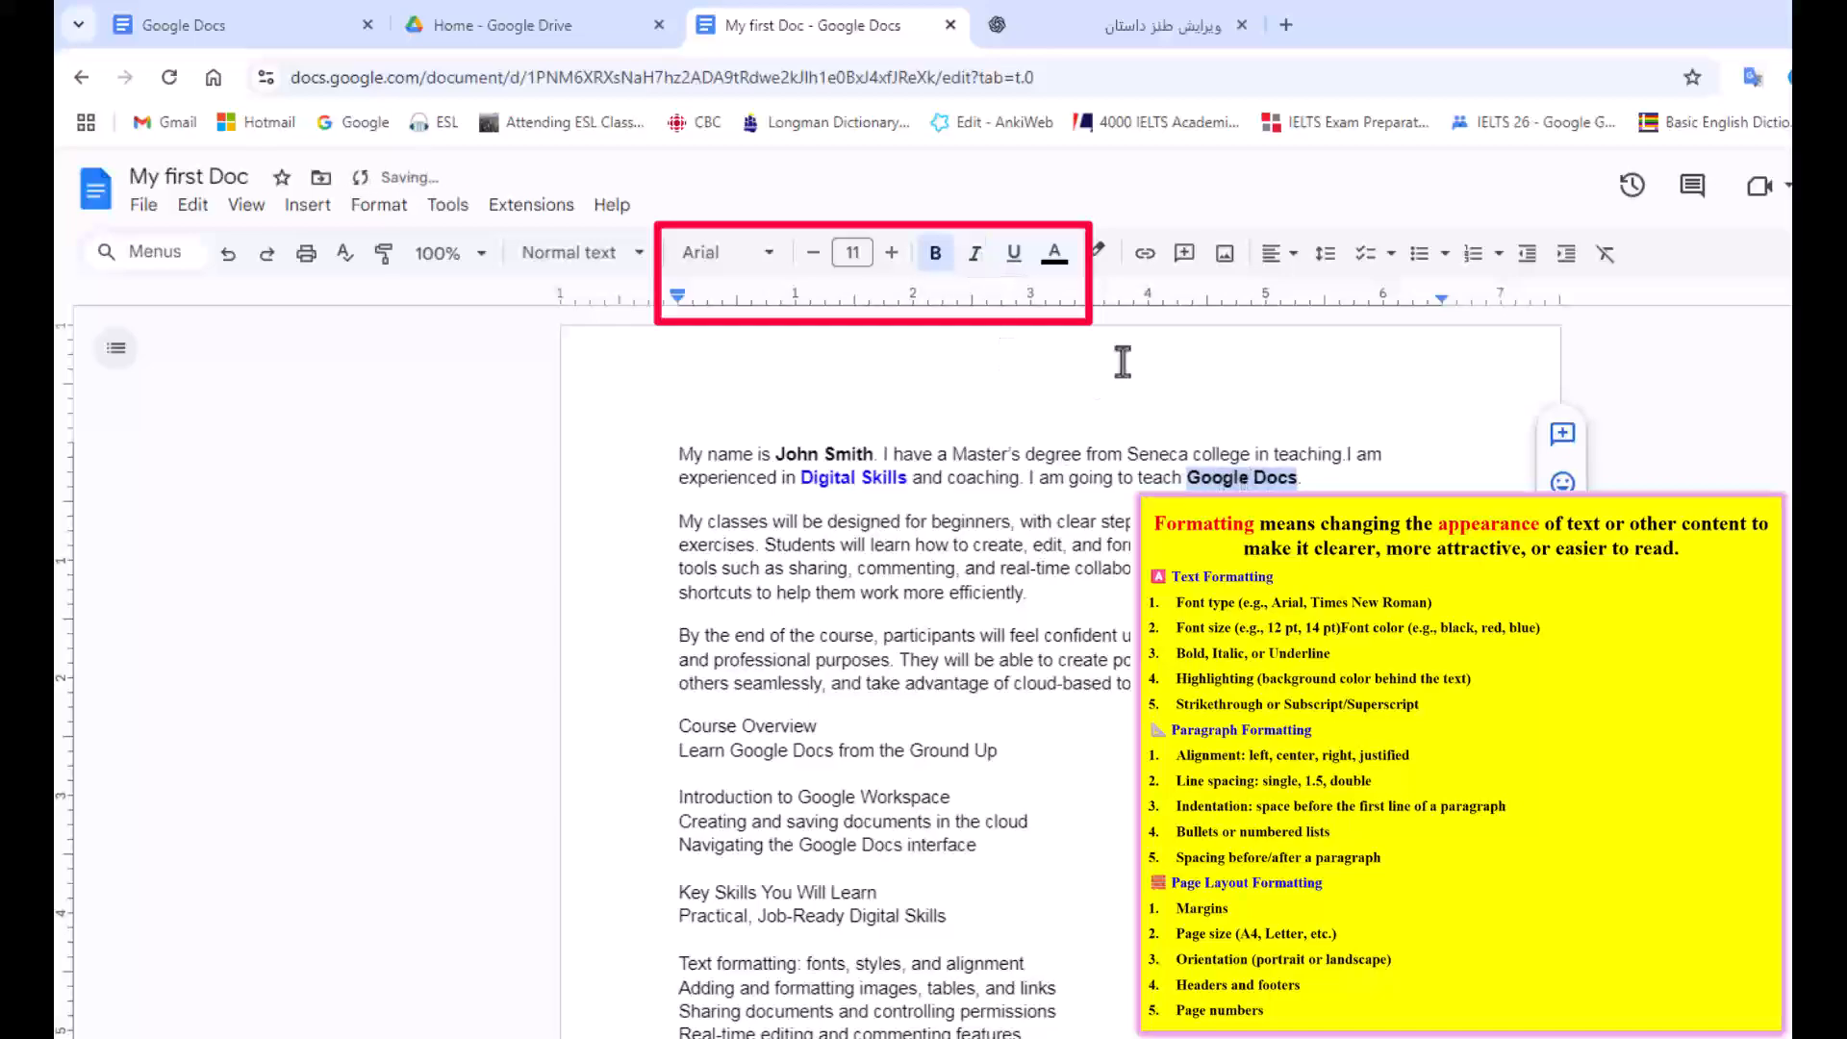
left_click(1055, 255)
left_click(1094, 330)
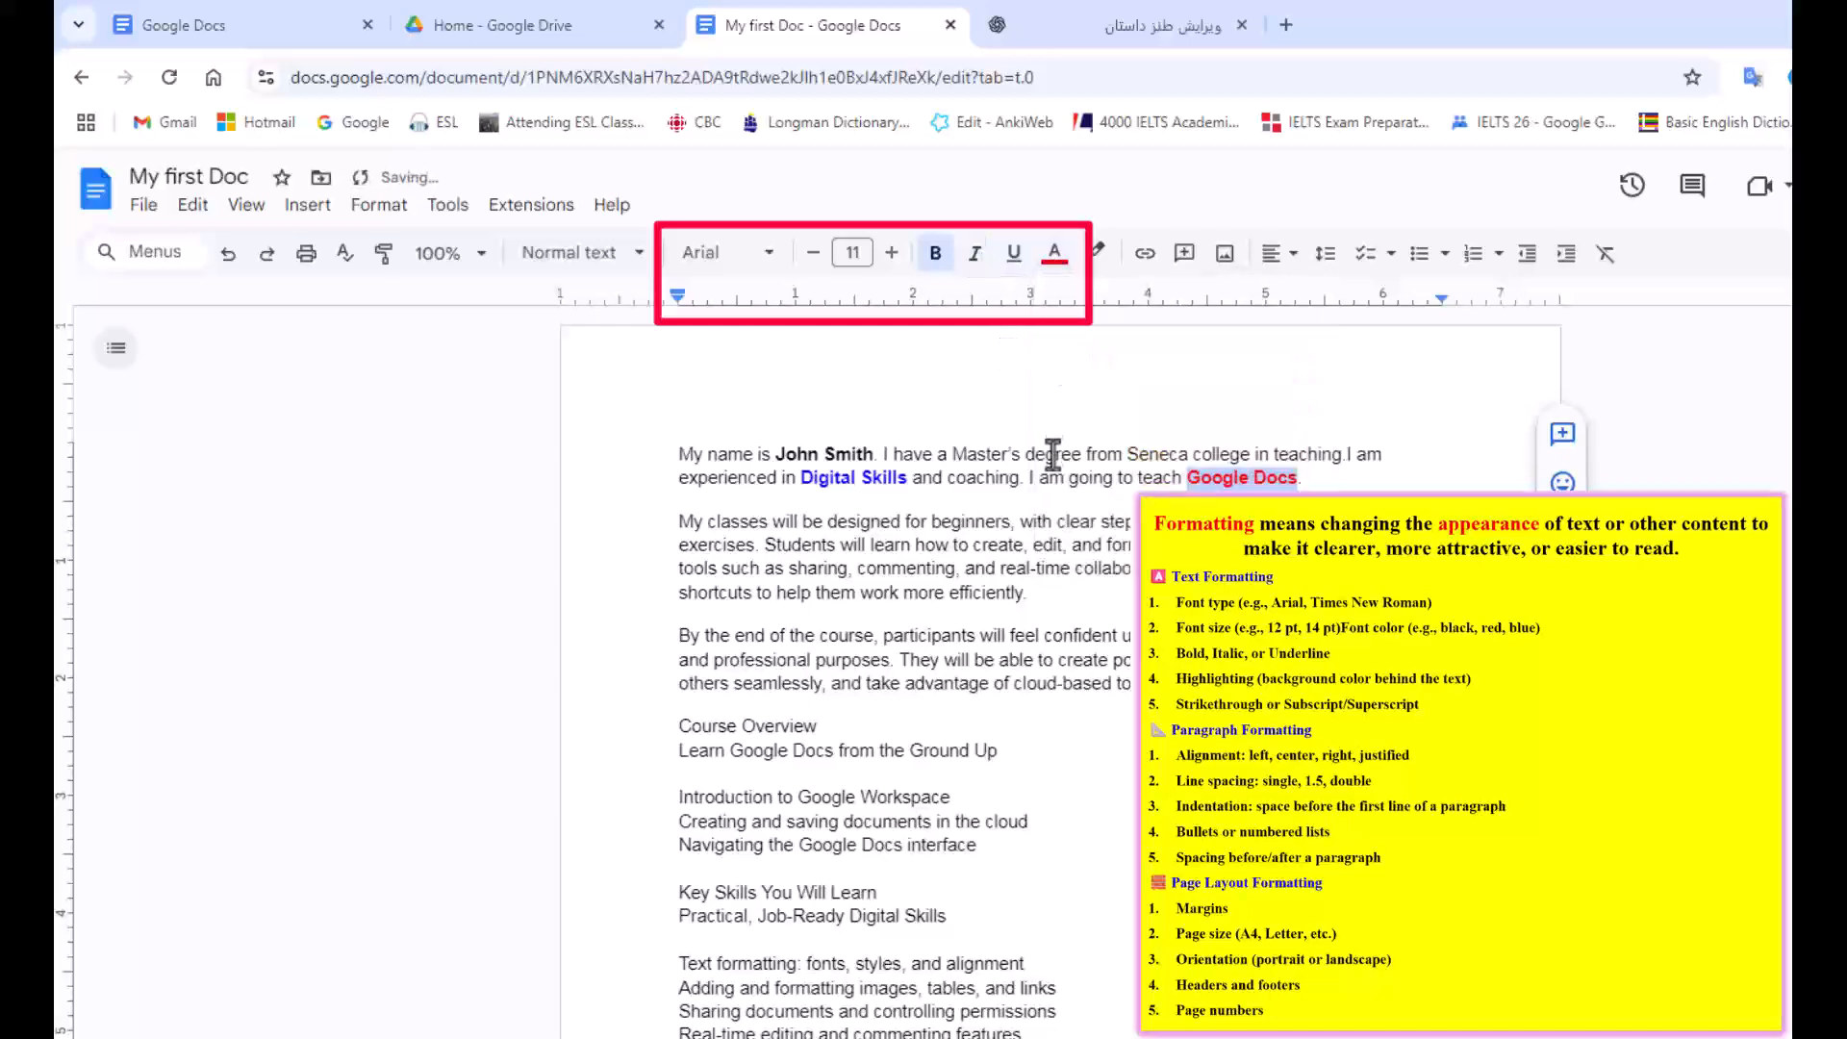
left_click(1054, 452)
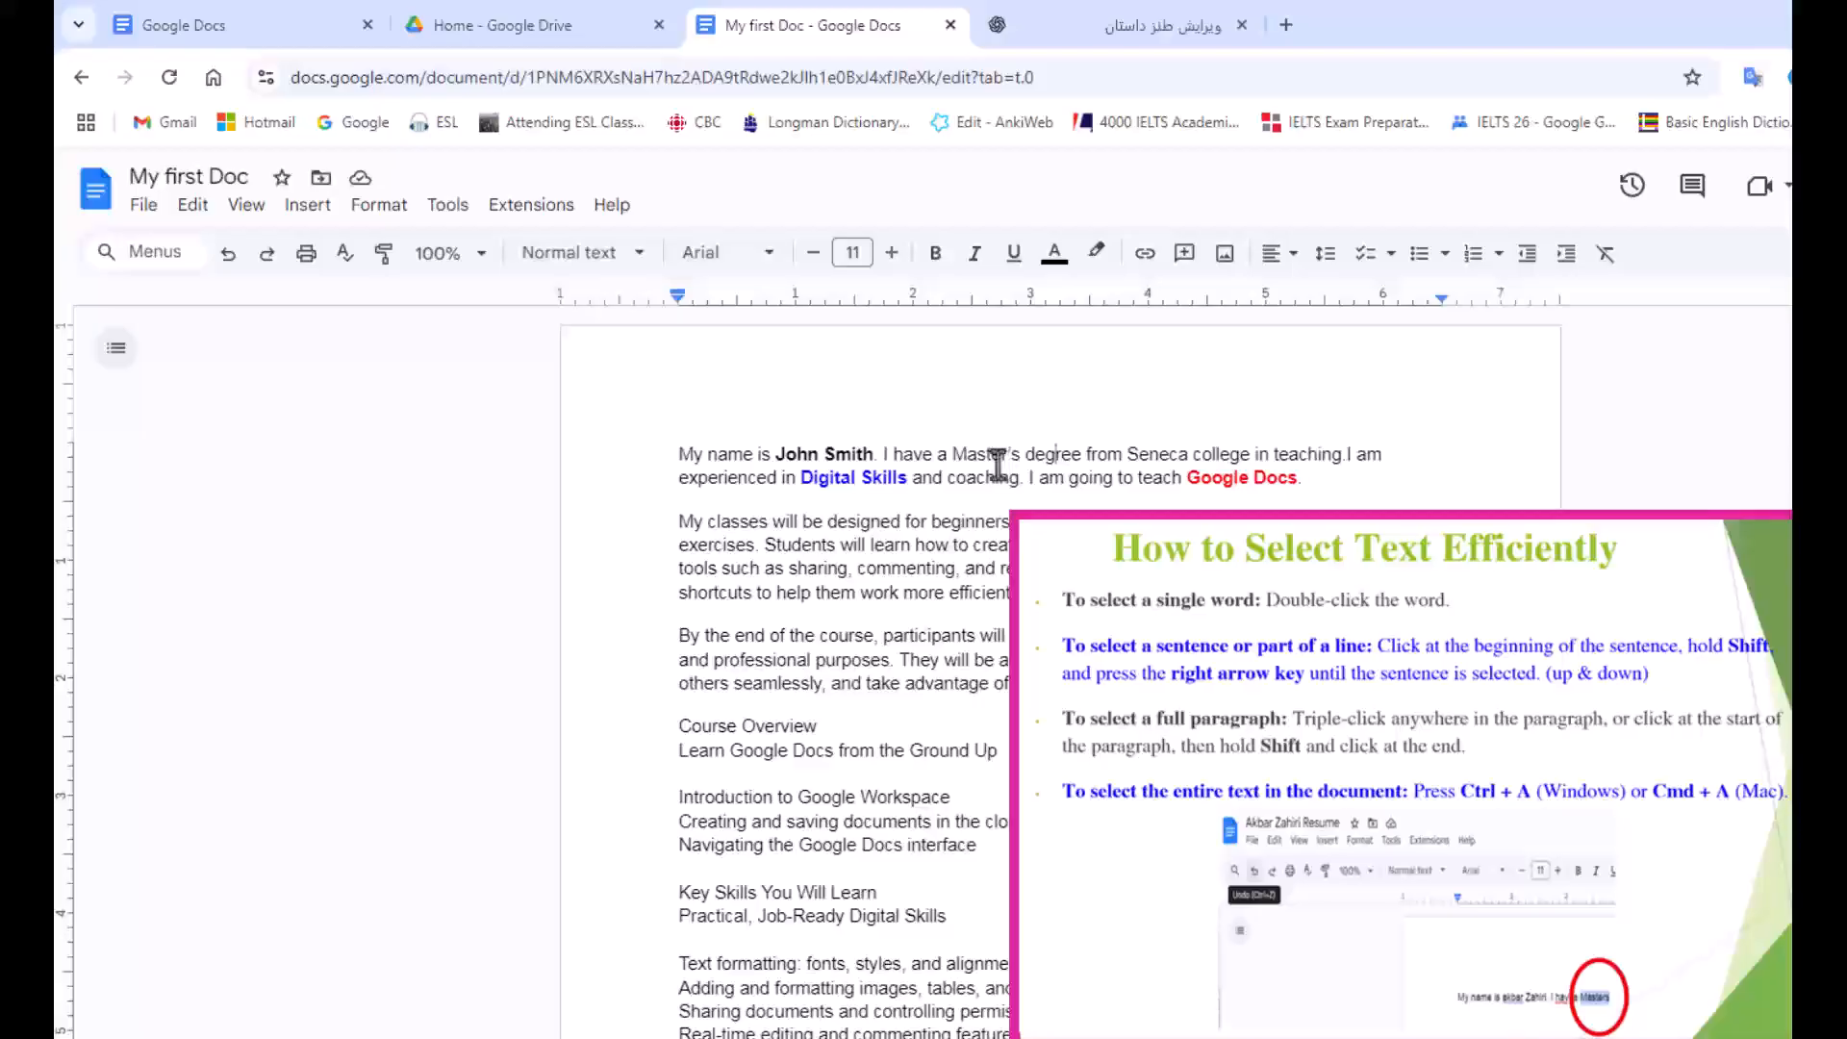
Select the word "degree" in the first paragraph, and select the first and second paragraphs as whole paragraphs.
double_click(1041, 455)
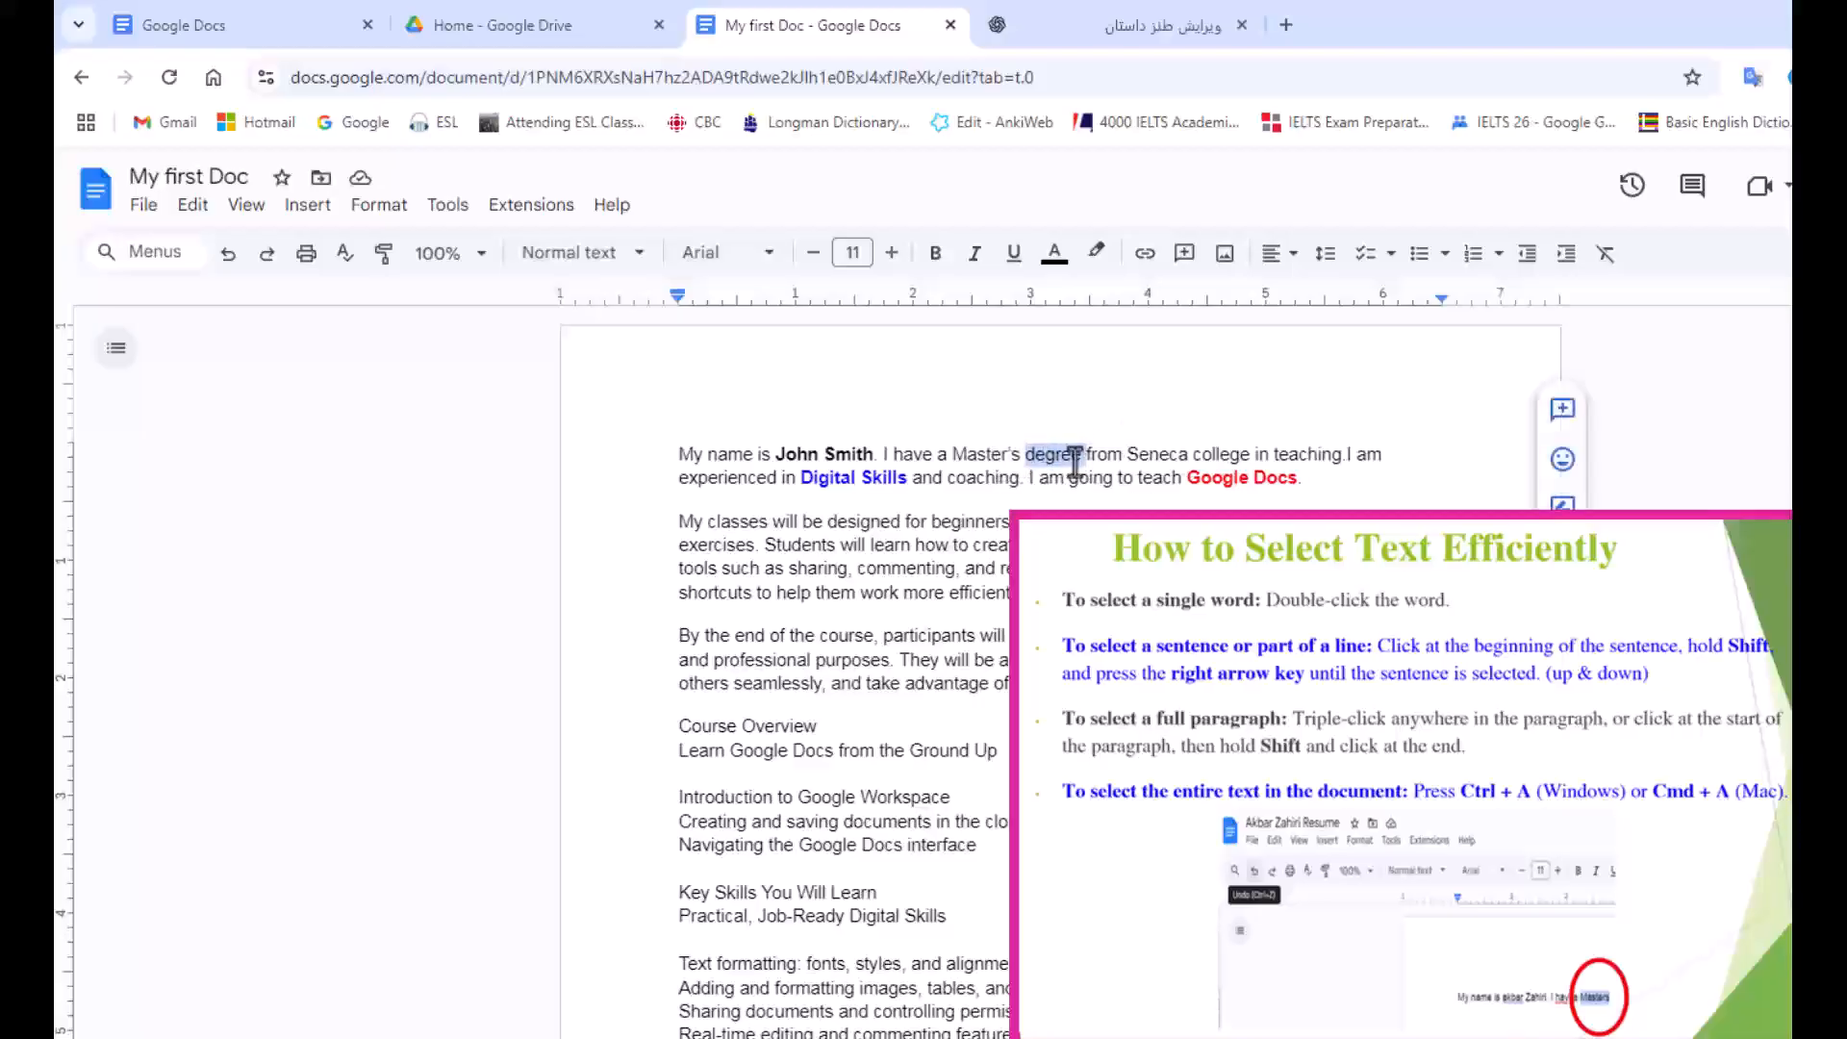
triple_click(1062, 466)
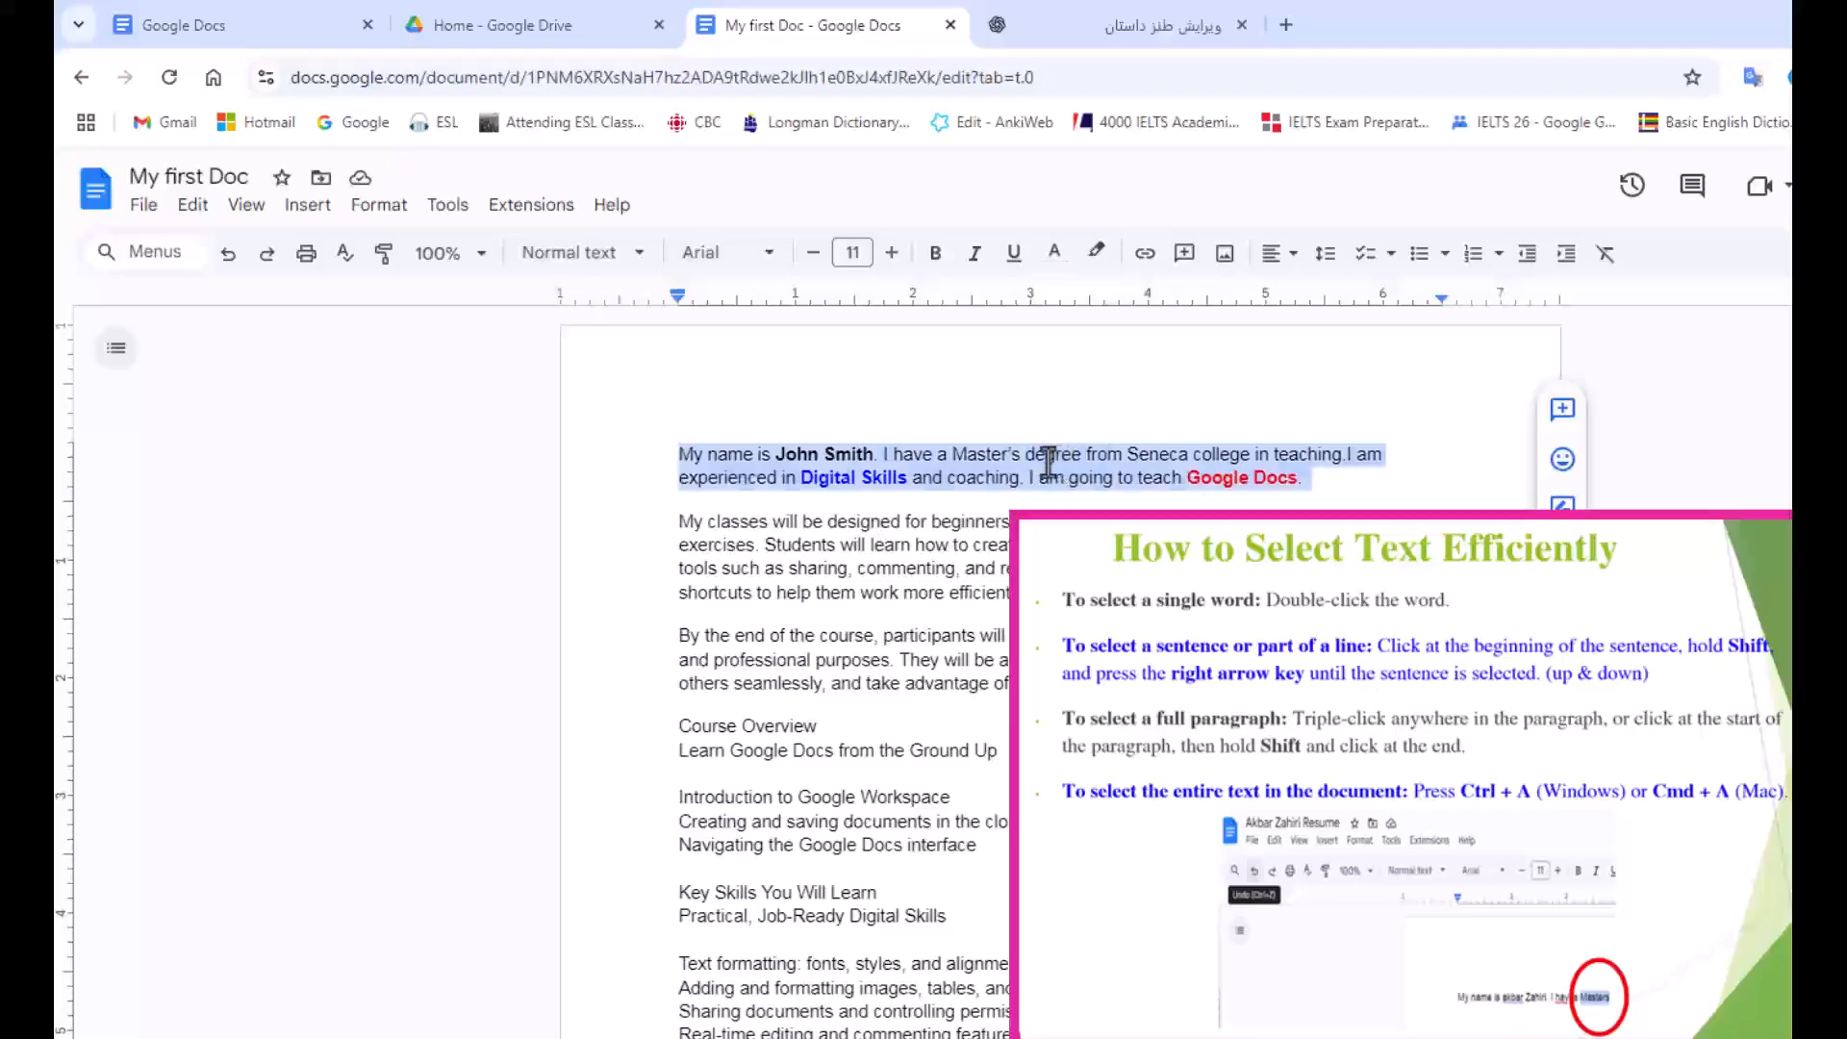
left_click(1046, 461)
double_click(1048, 454)
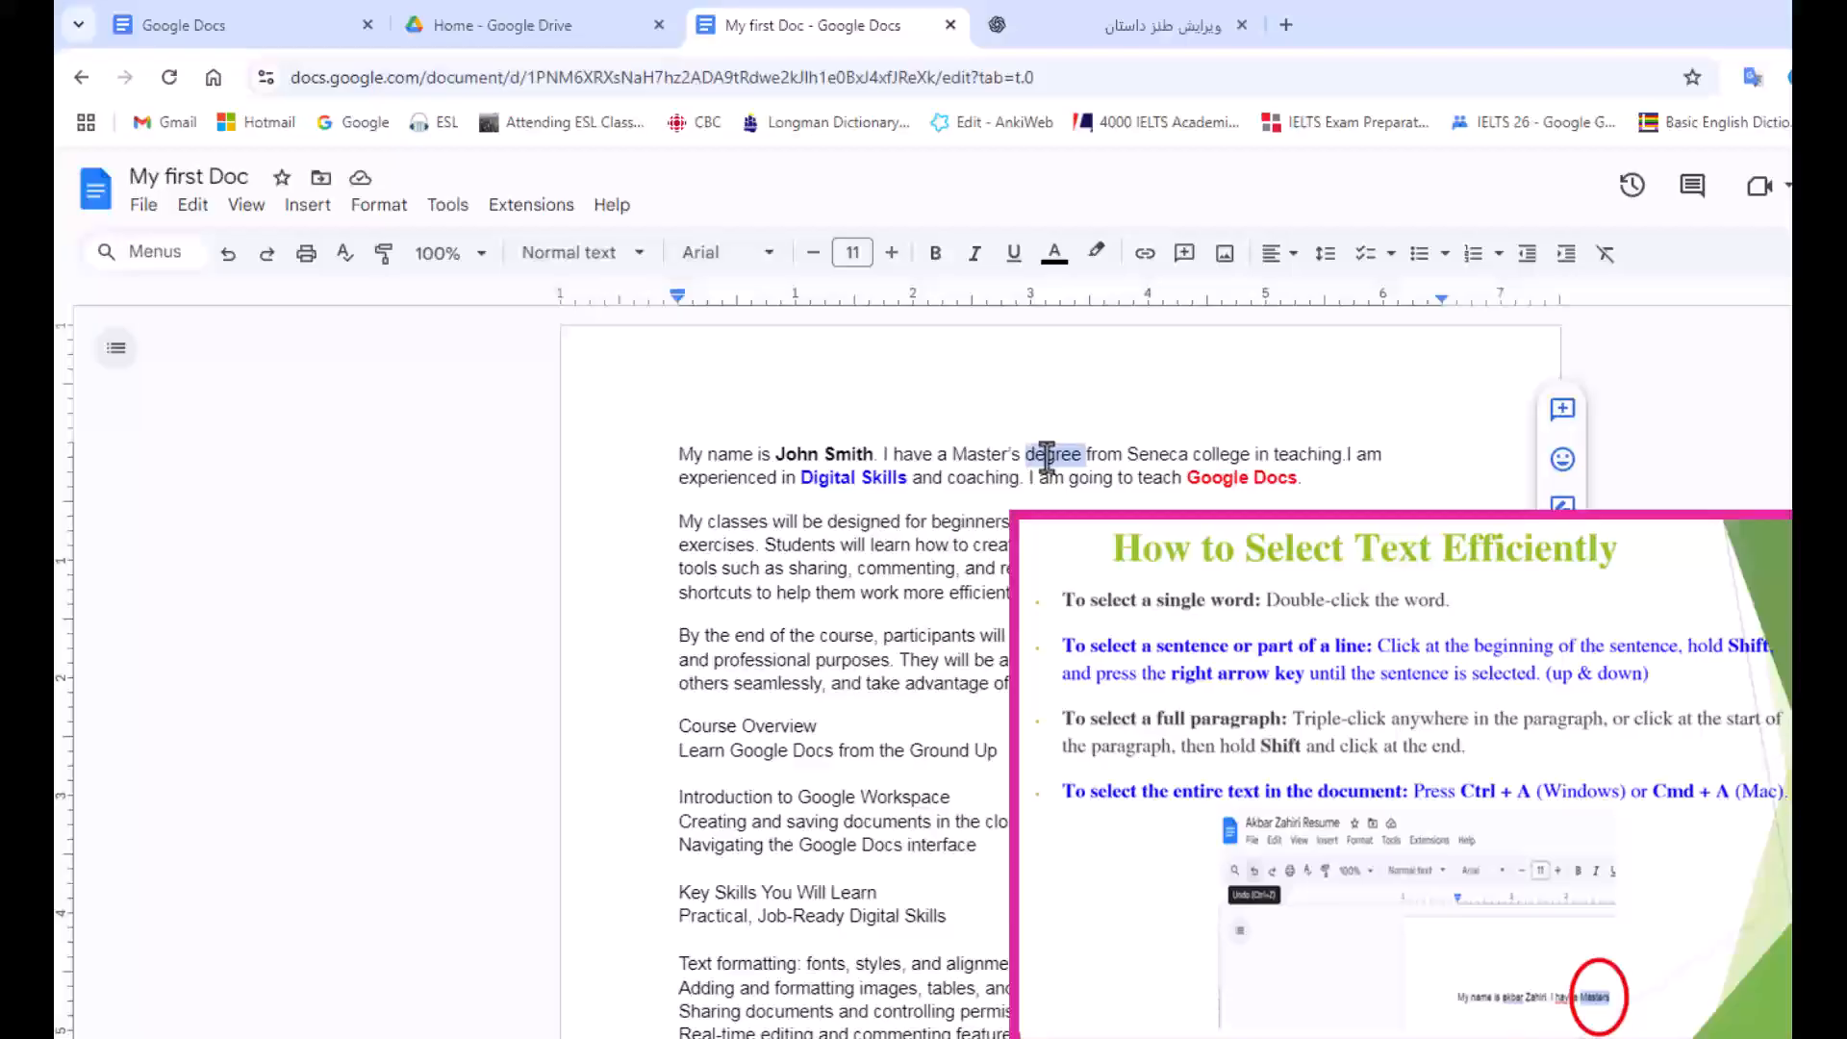
triple_click(1047, 458)
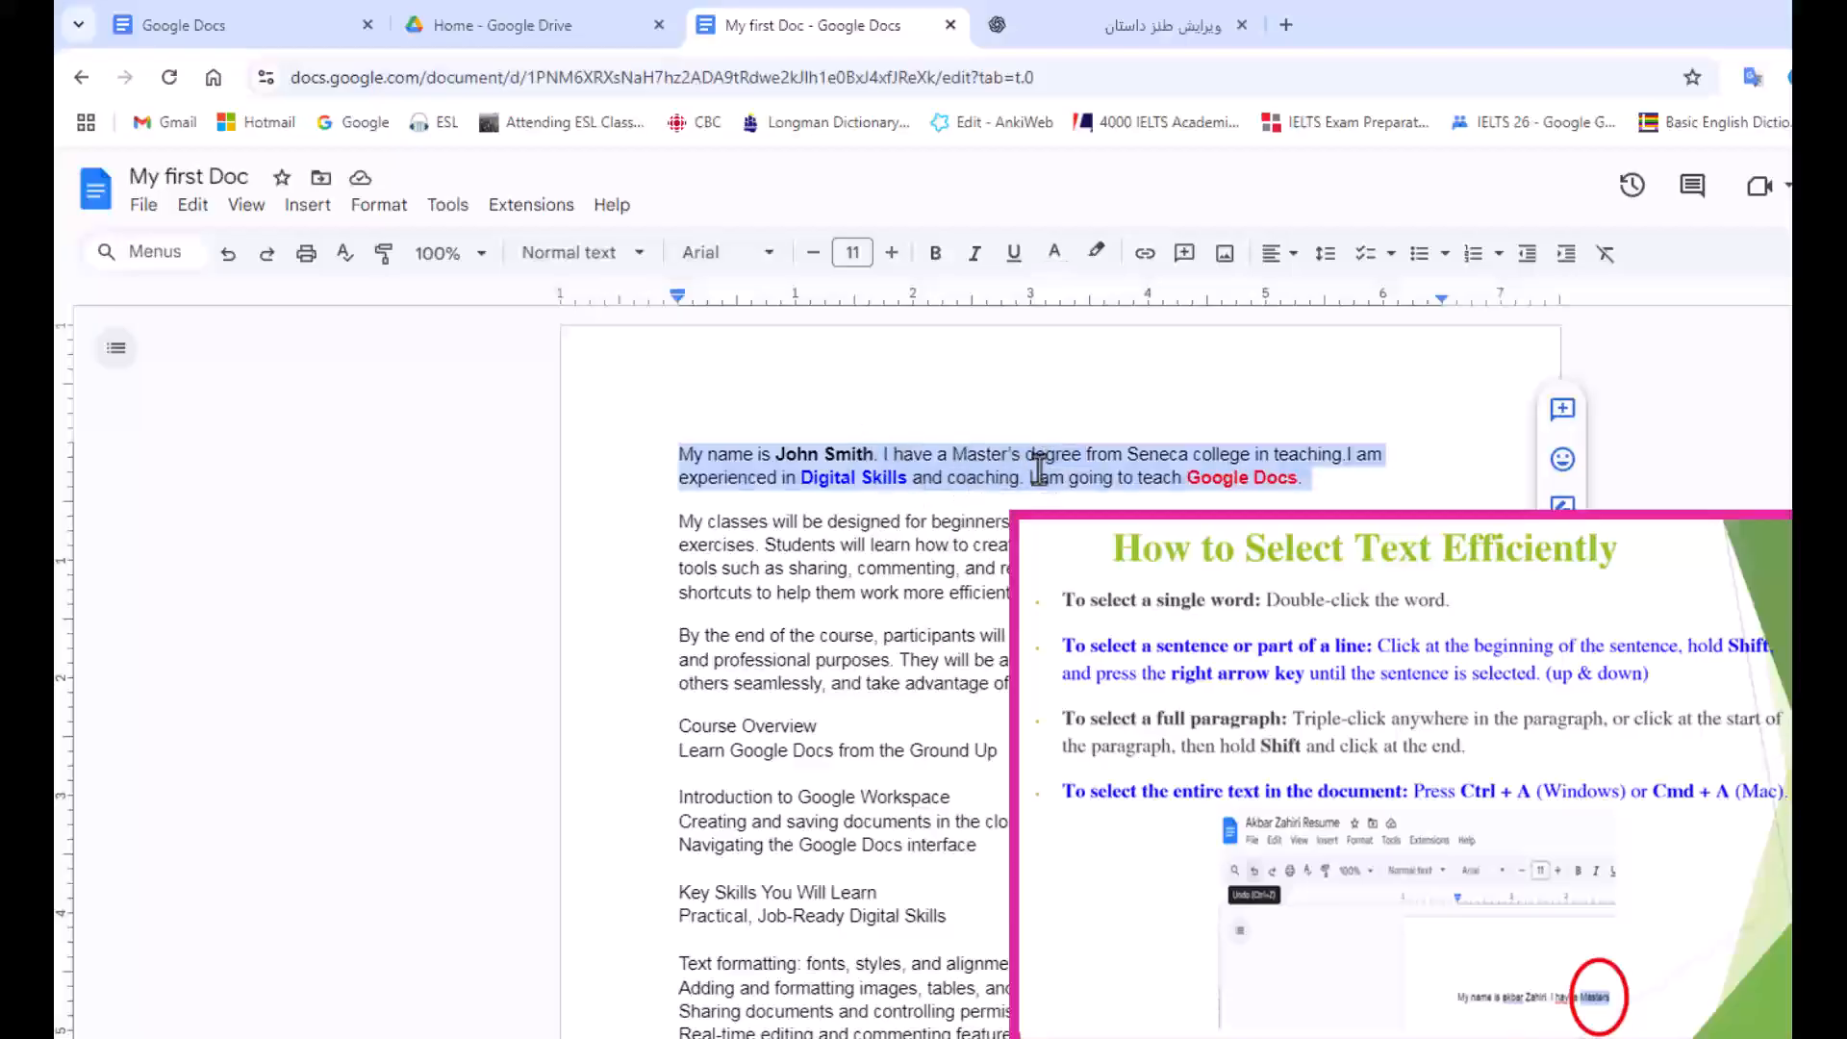
triple_click(995, 532)
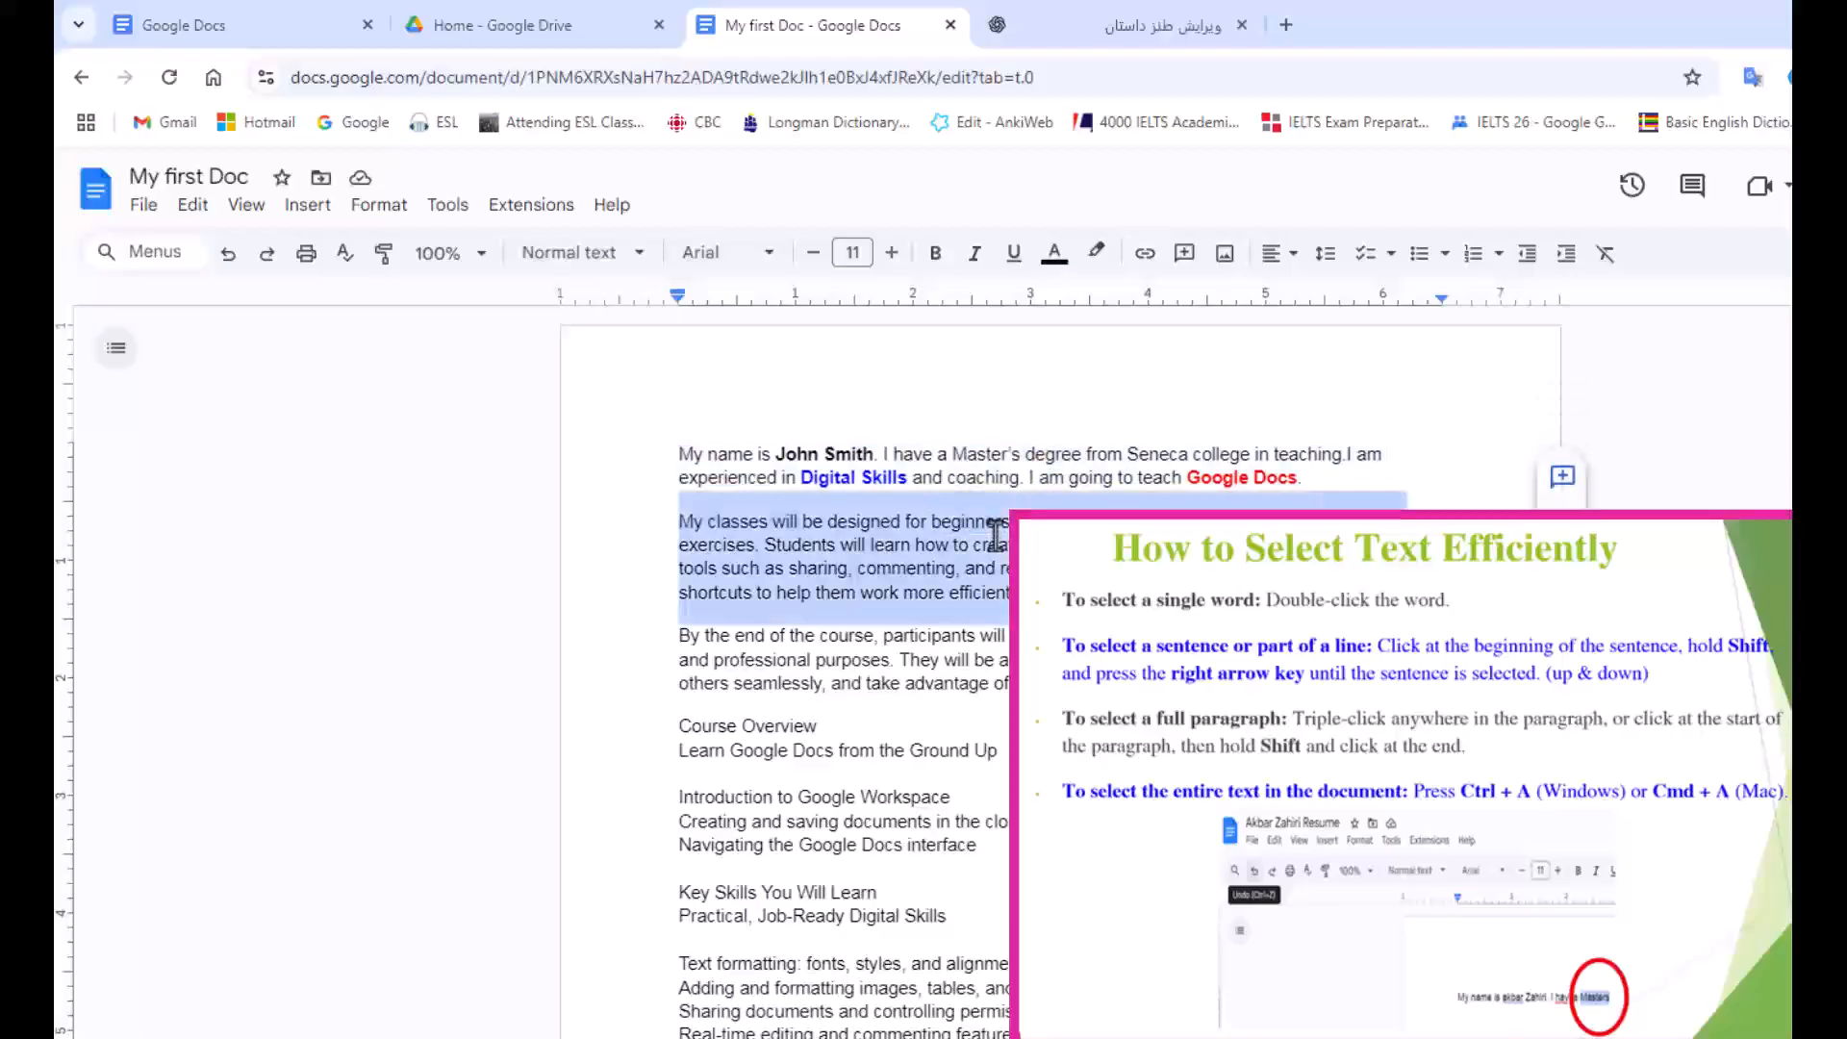
left_click(995, 532)
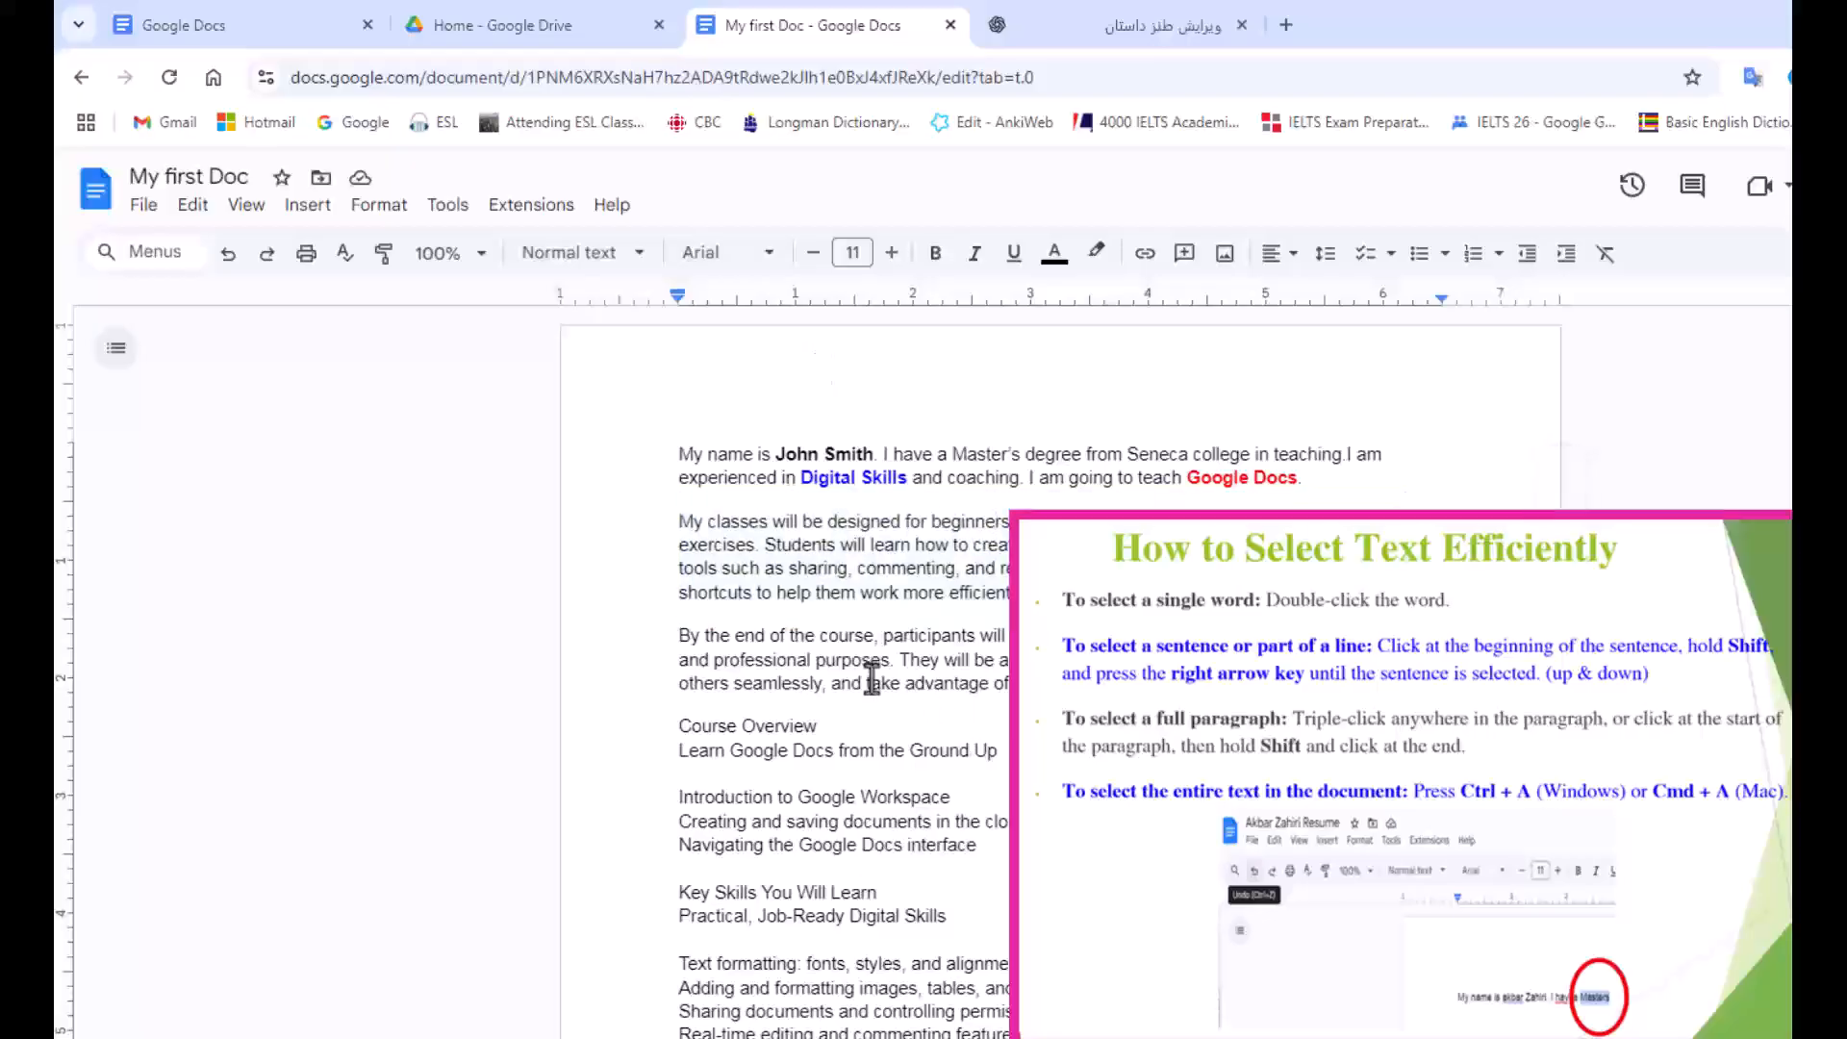
Select the entire text of the document, look over the selection and deselect it.
key("ctrl+a")
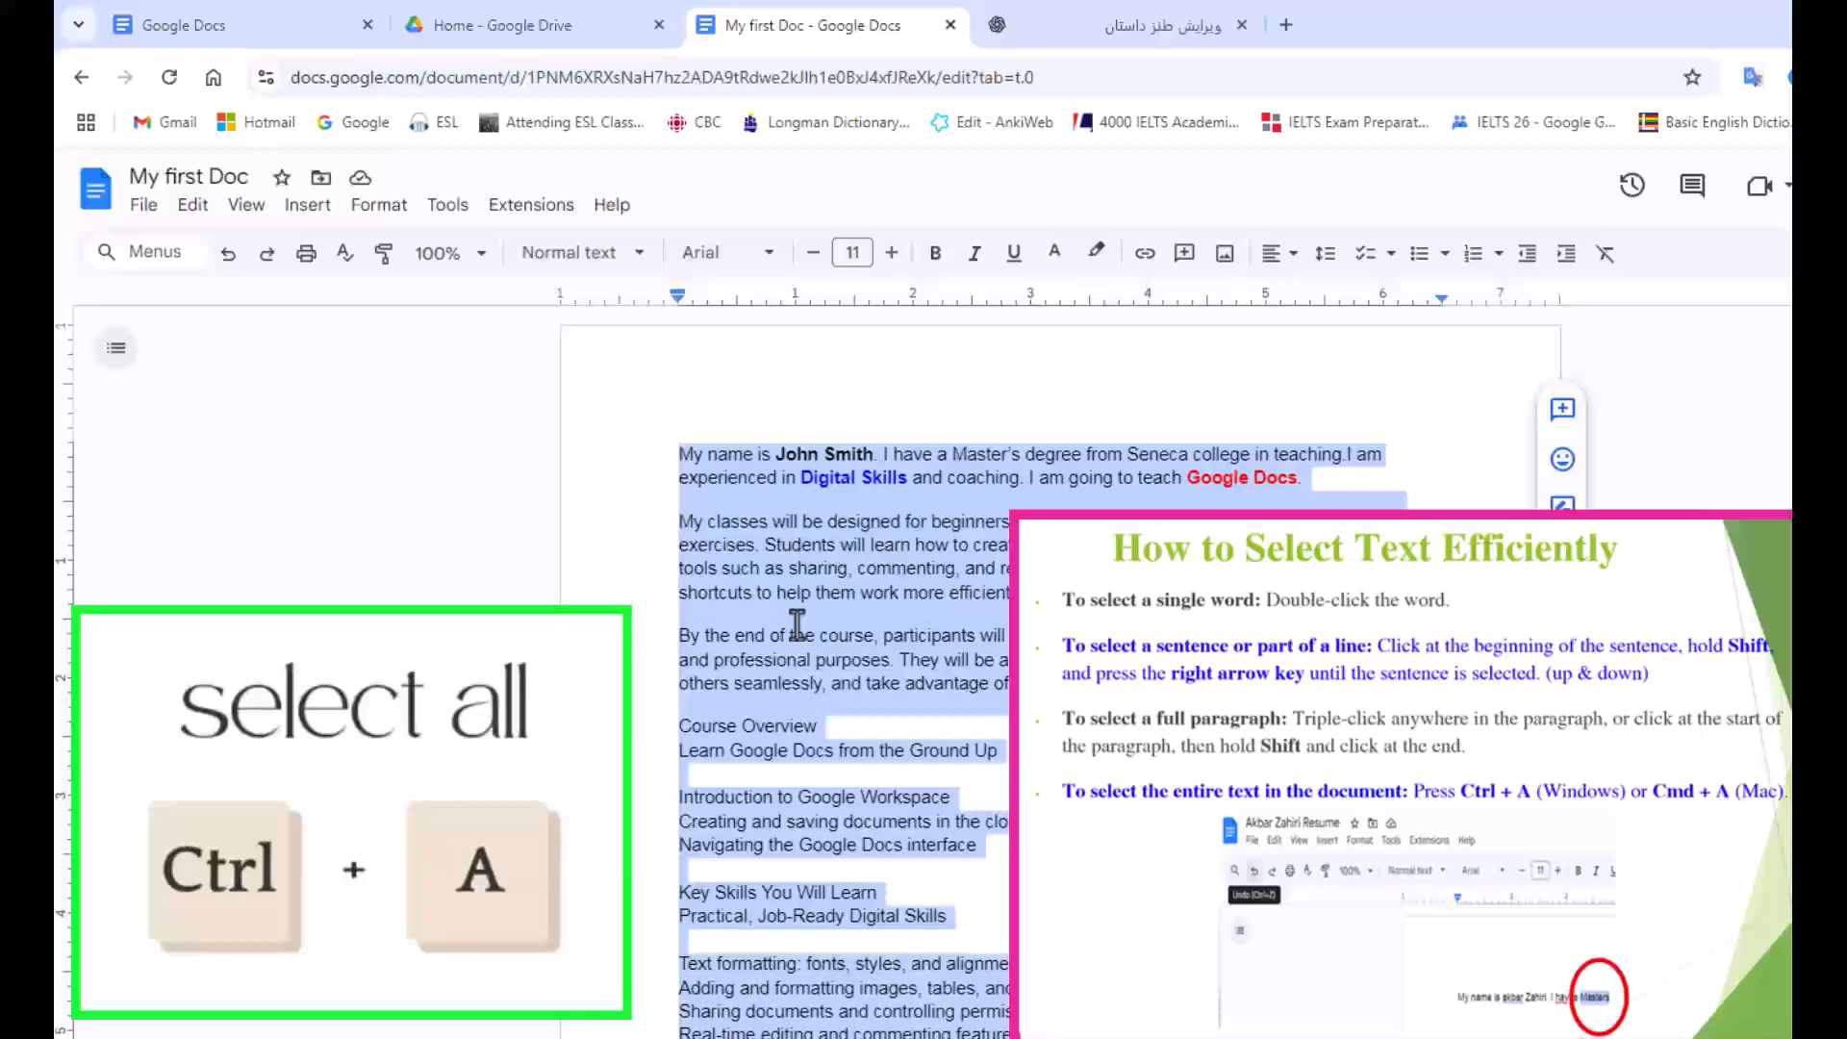
left_click(680, 441)
key("ctrl+a")
scroll(680, 452, "down", 2)
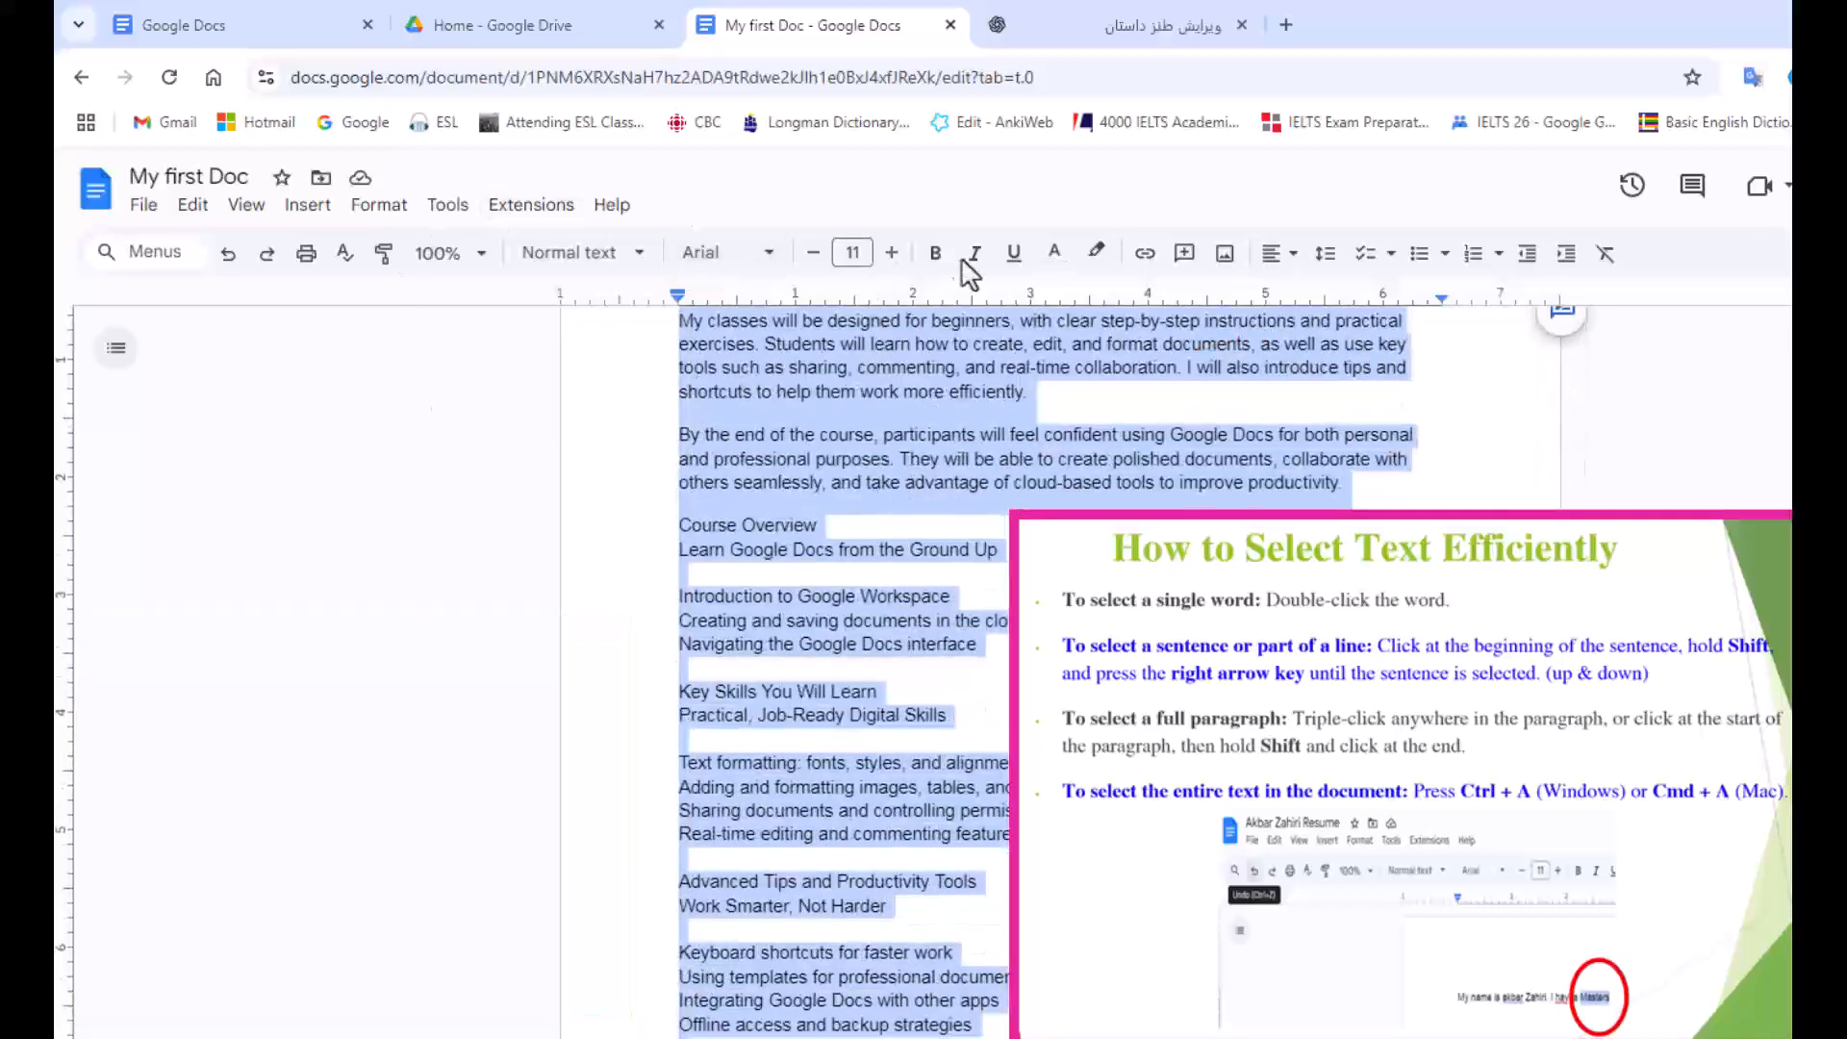
scroll(987, 557, "up", 1)
scroll(988, 558, "up", 2)
left_click(891, 589)
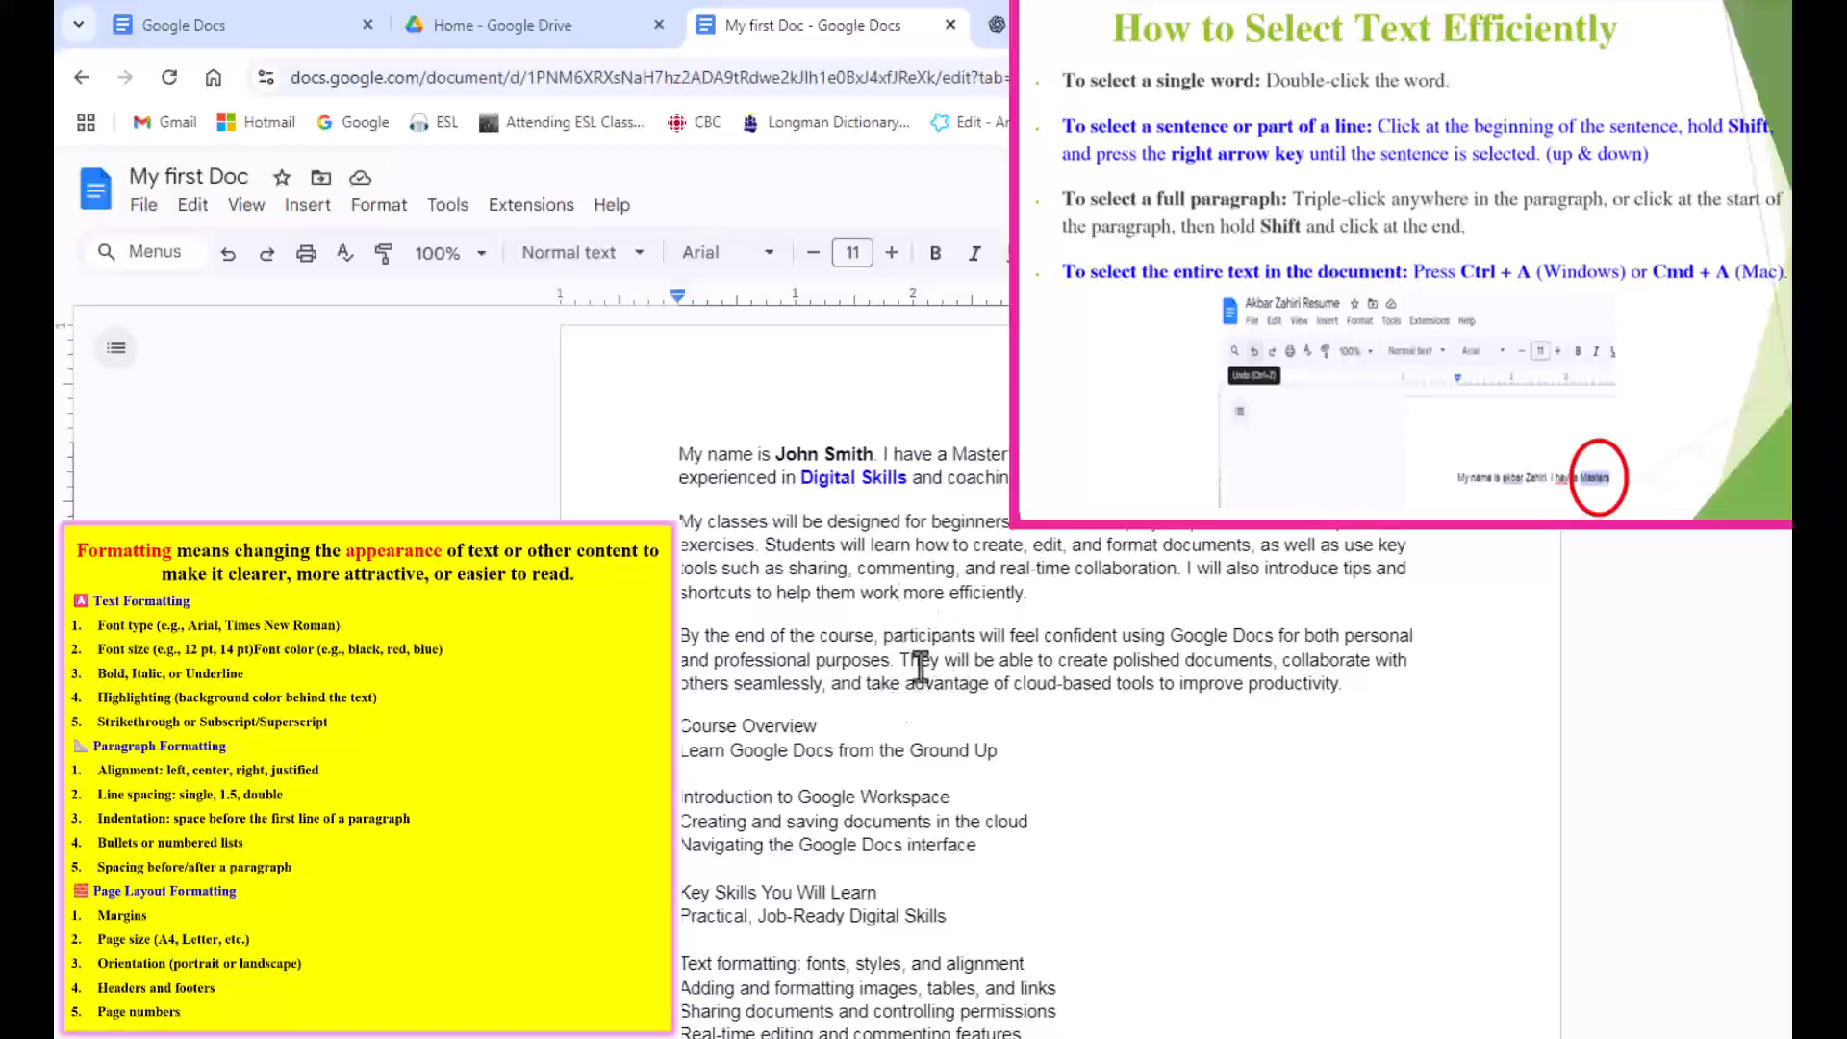
Make the "G" of "Google Docs" in the third paragraph bold with font size 16.
left_click_drag(1173, 635, 1182, 637)
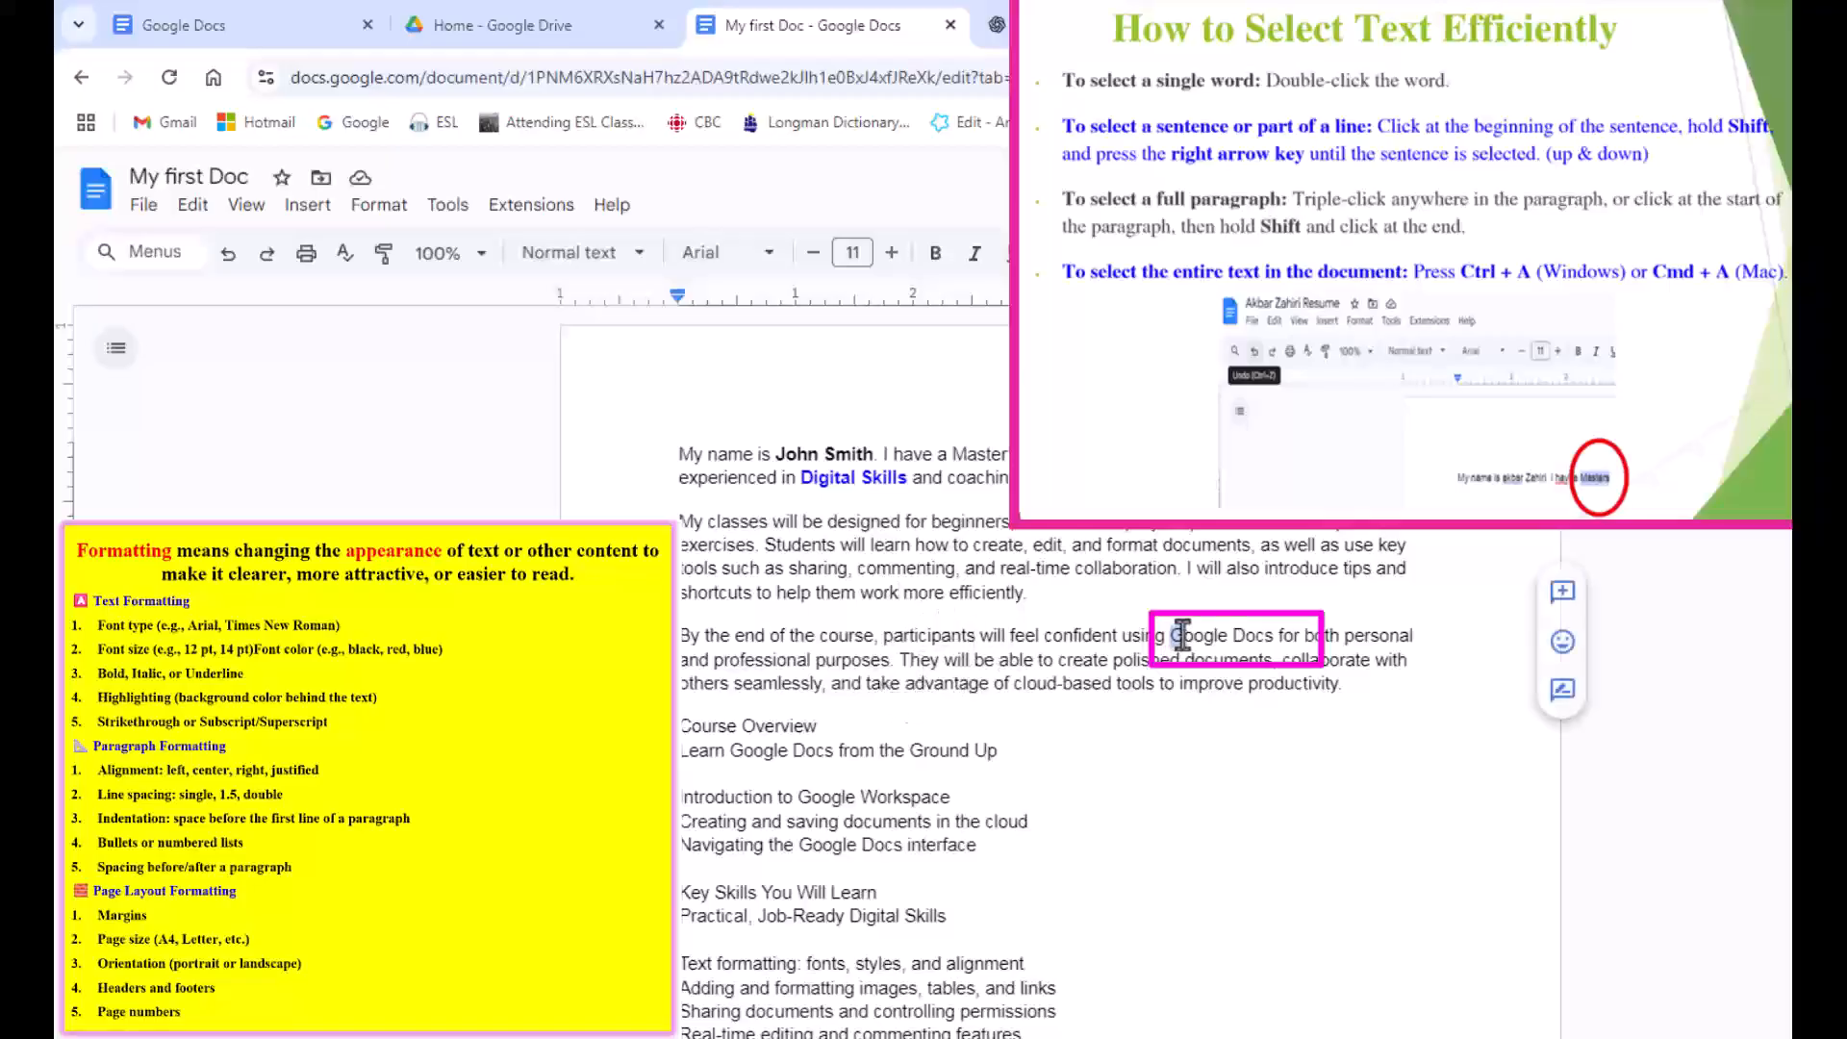
left_click(927, 262)
left_click(894, 255)
left_click(893, 255)
left_click(893, 255)
left_click(894, 255)
left_click(893, 255)
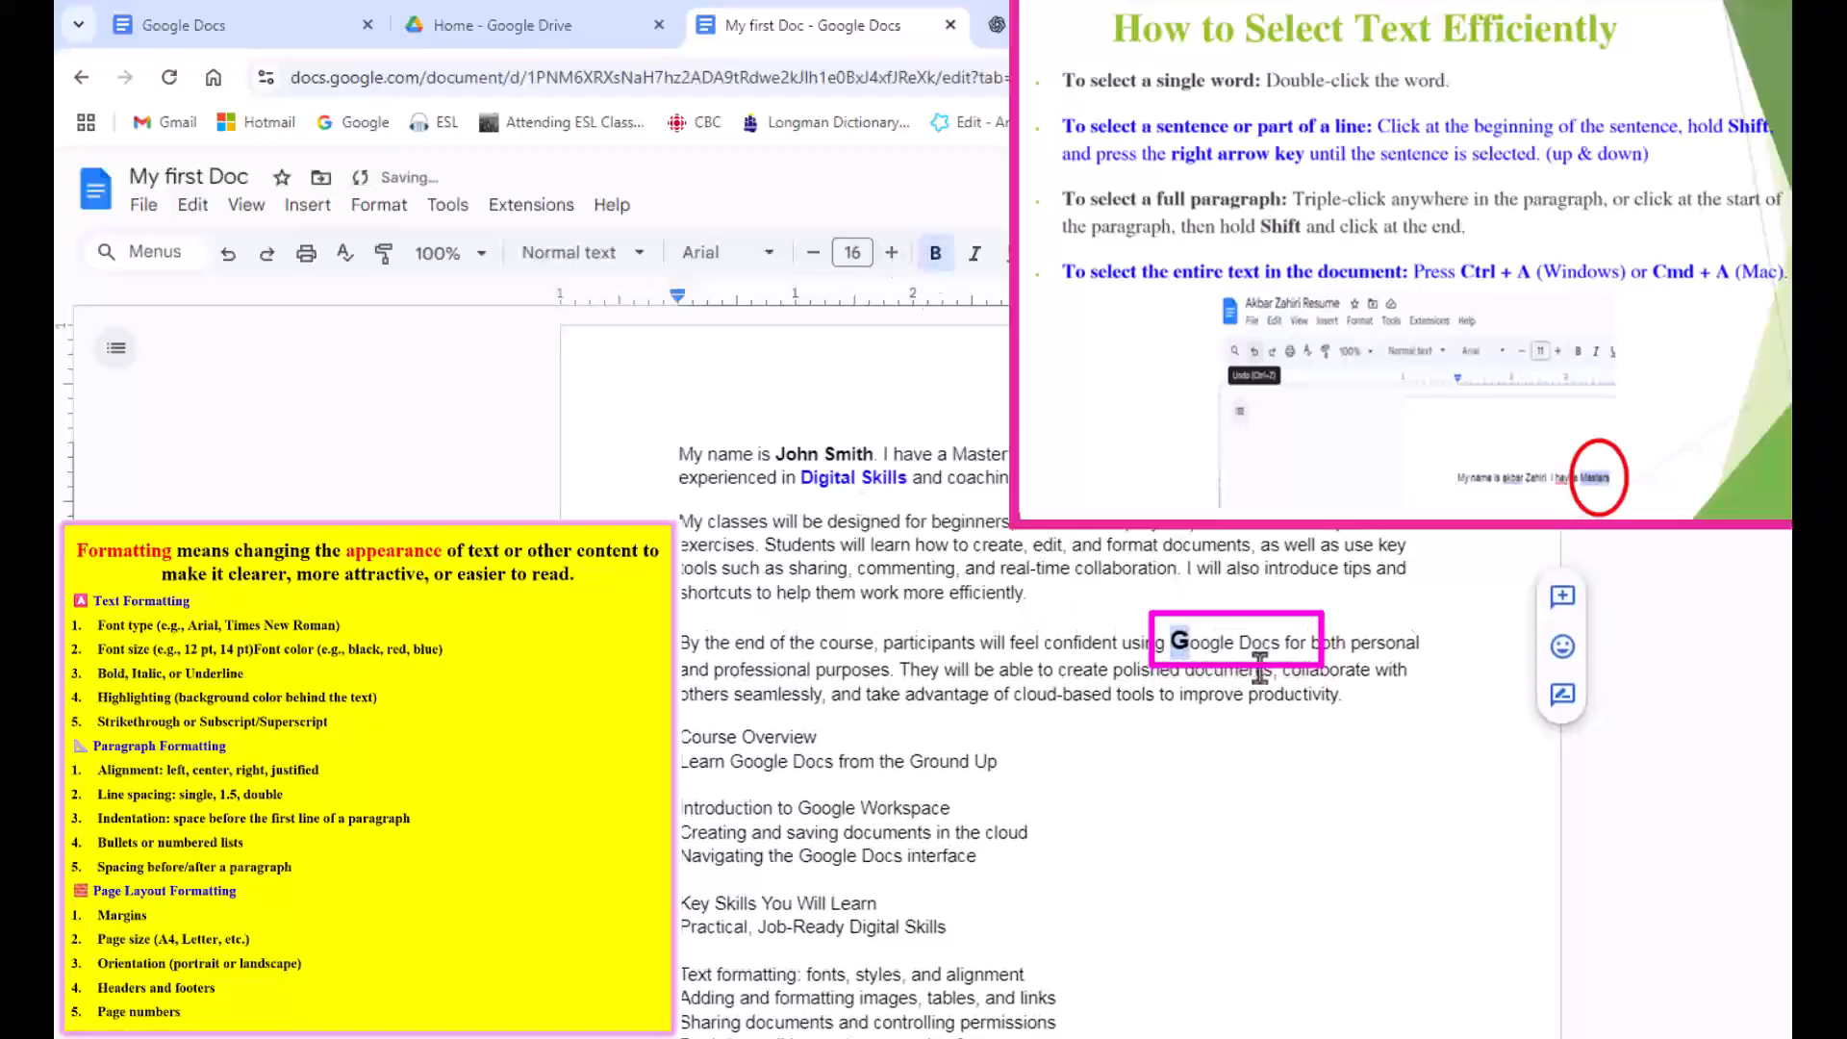
left_click(1241, 645)
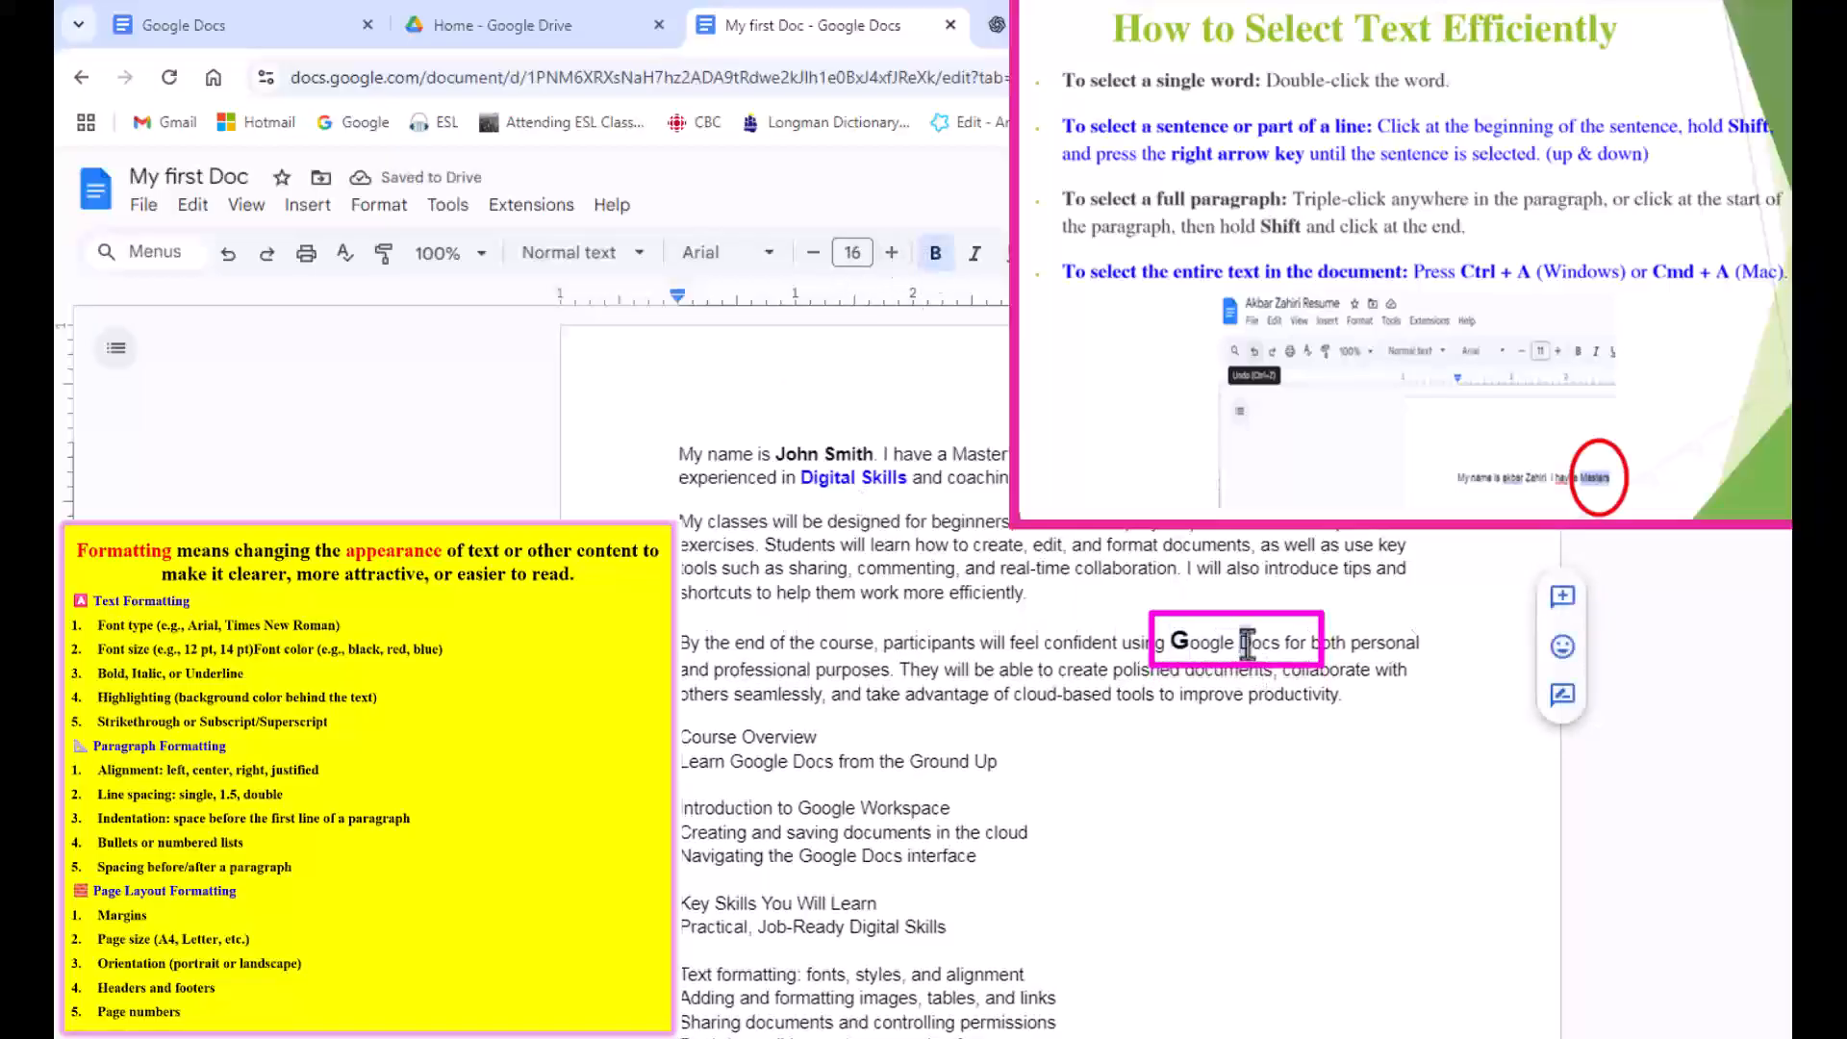
Compare the formatting of the "G" and the "D" in "Google Docs" in the third paragraph.
left_click(1175, 643)
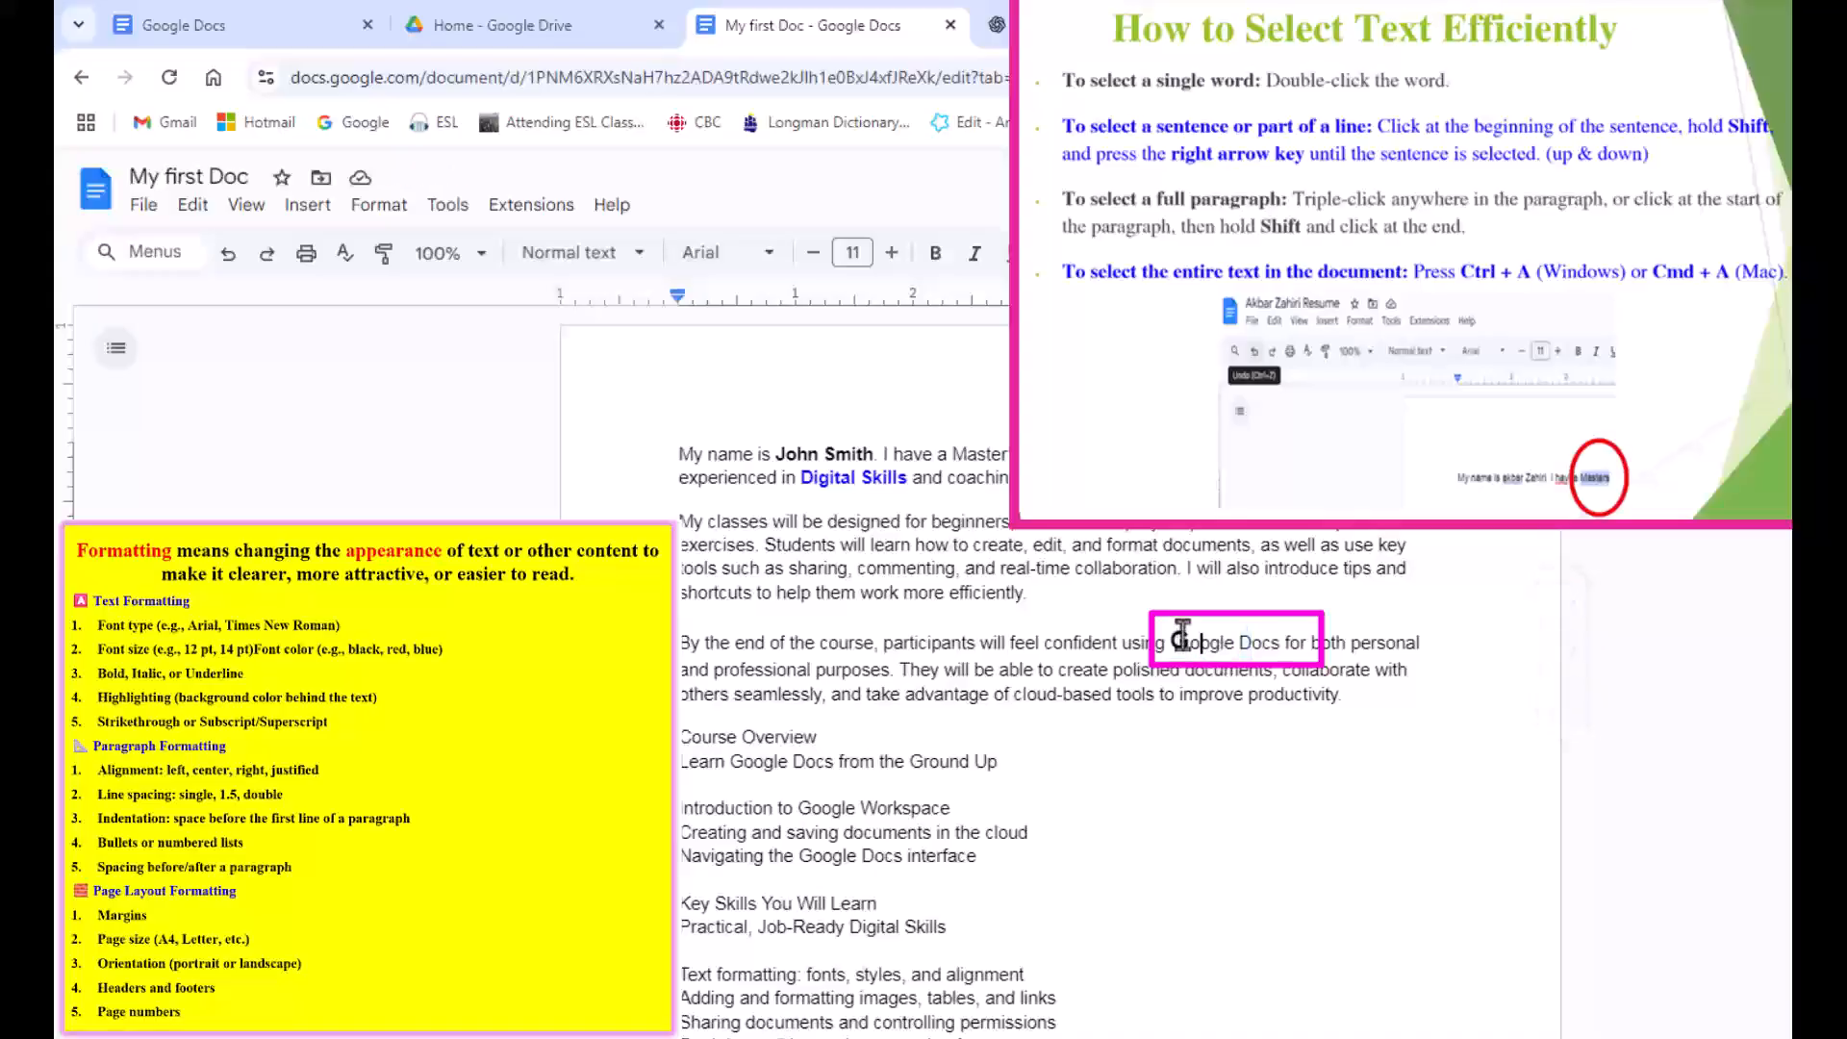
left_click_drag(1169, 638, 1185, 642)
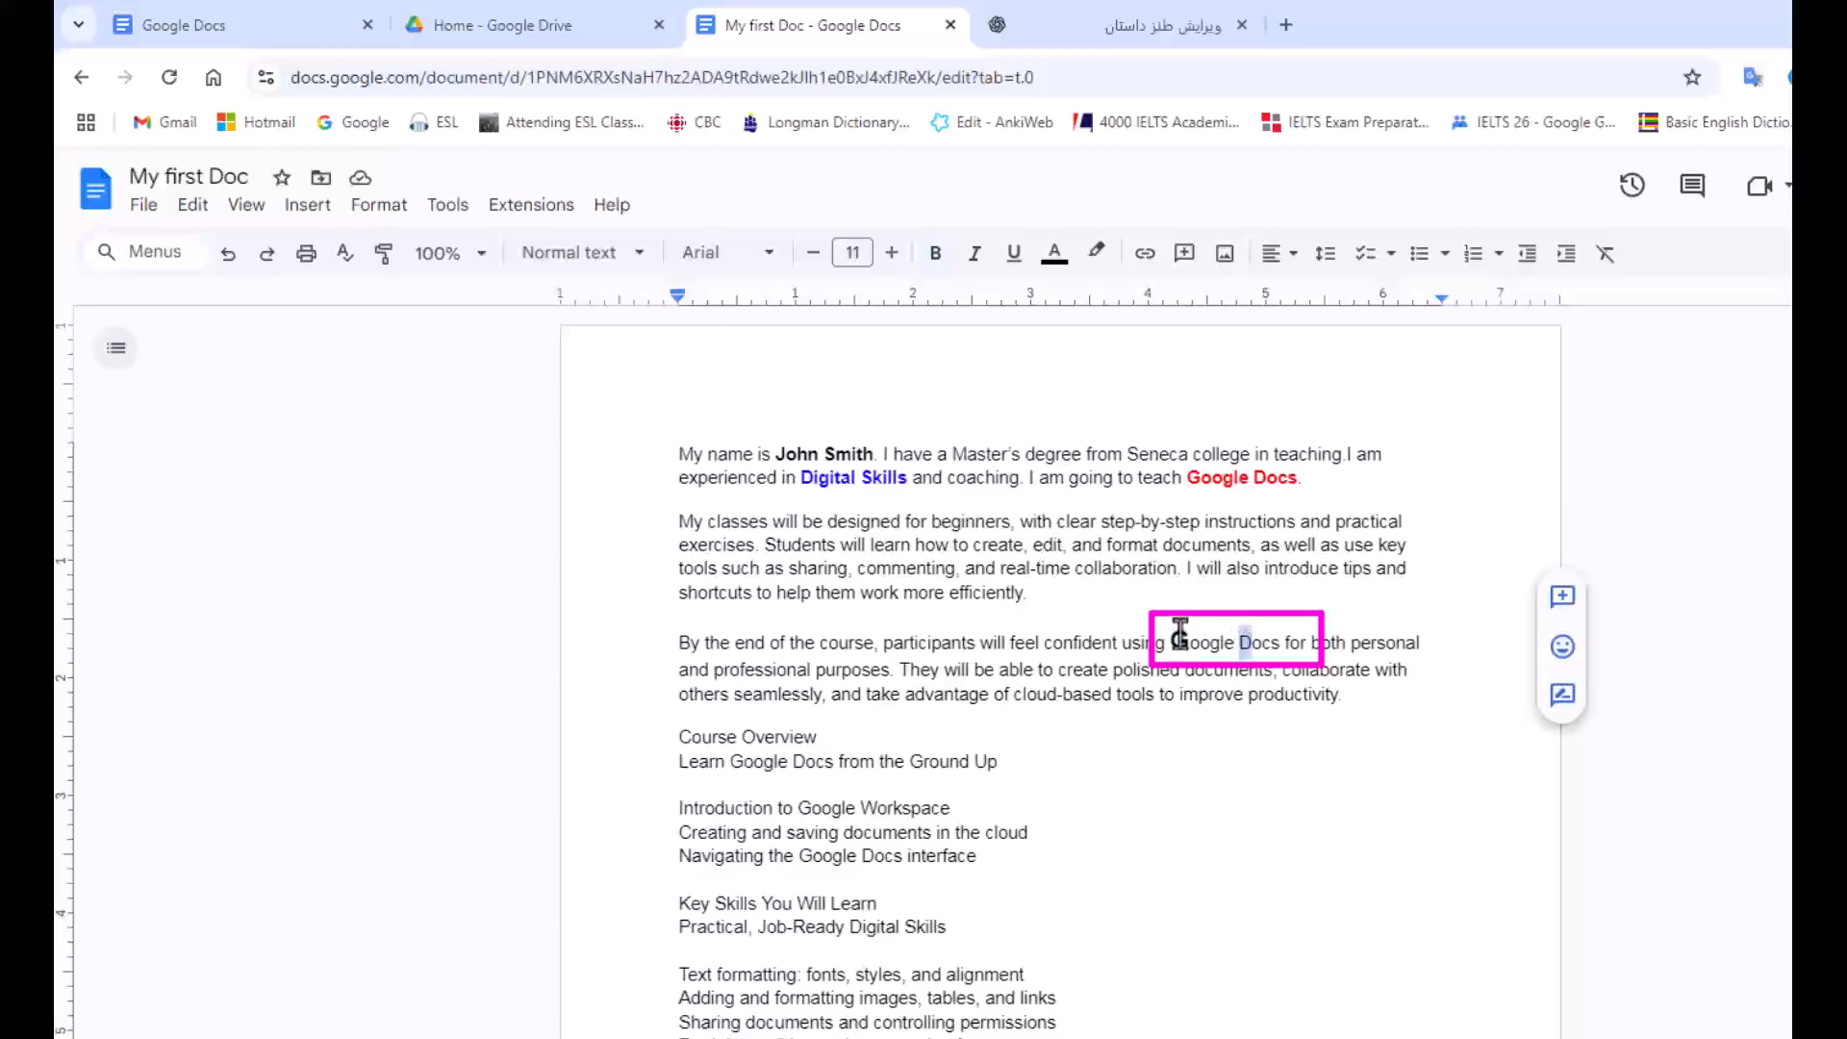
left_click(1193, 641)
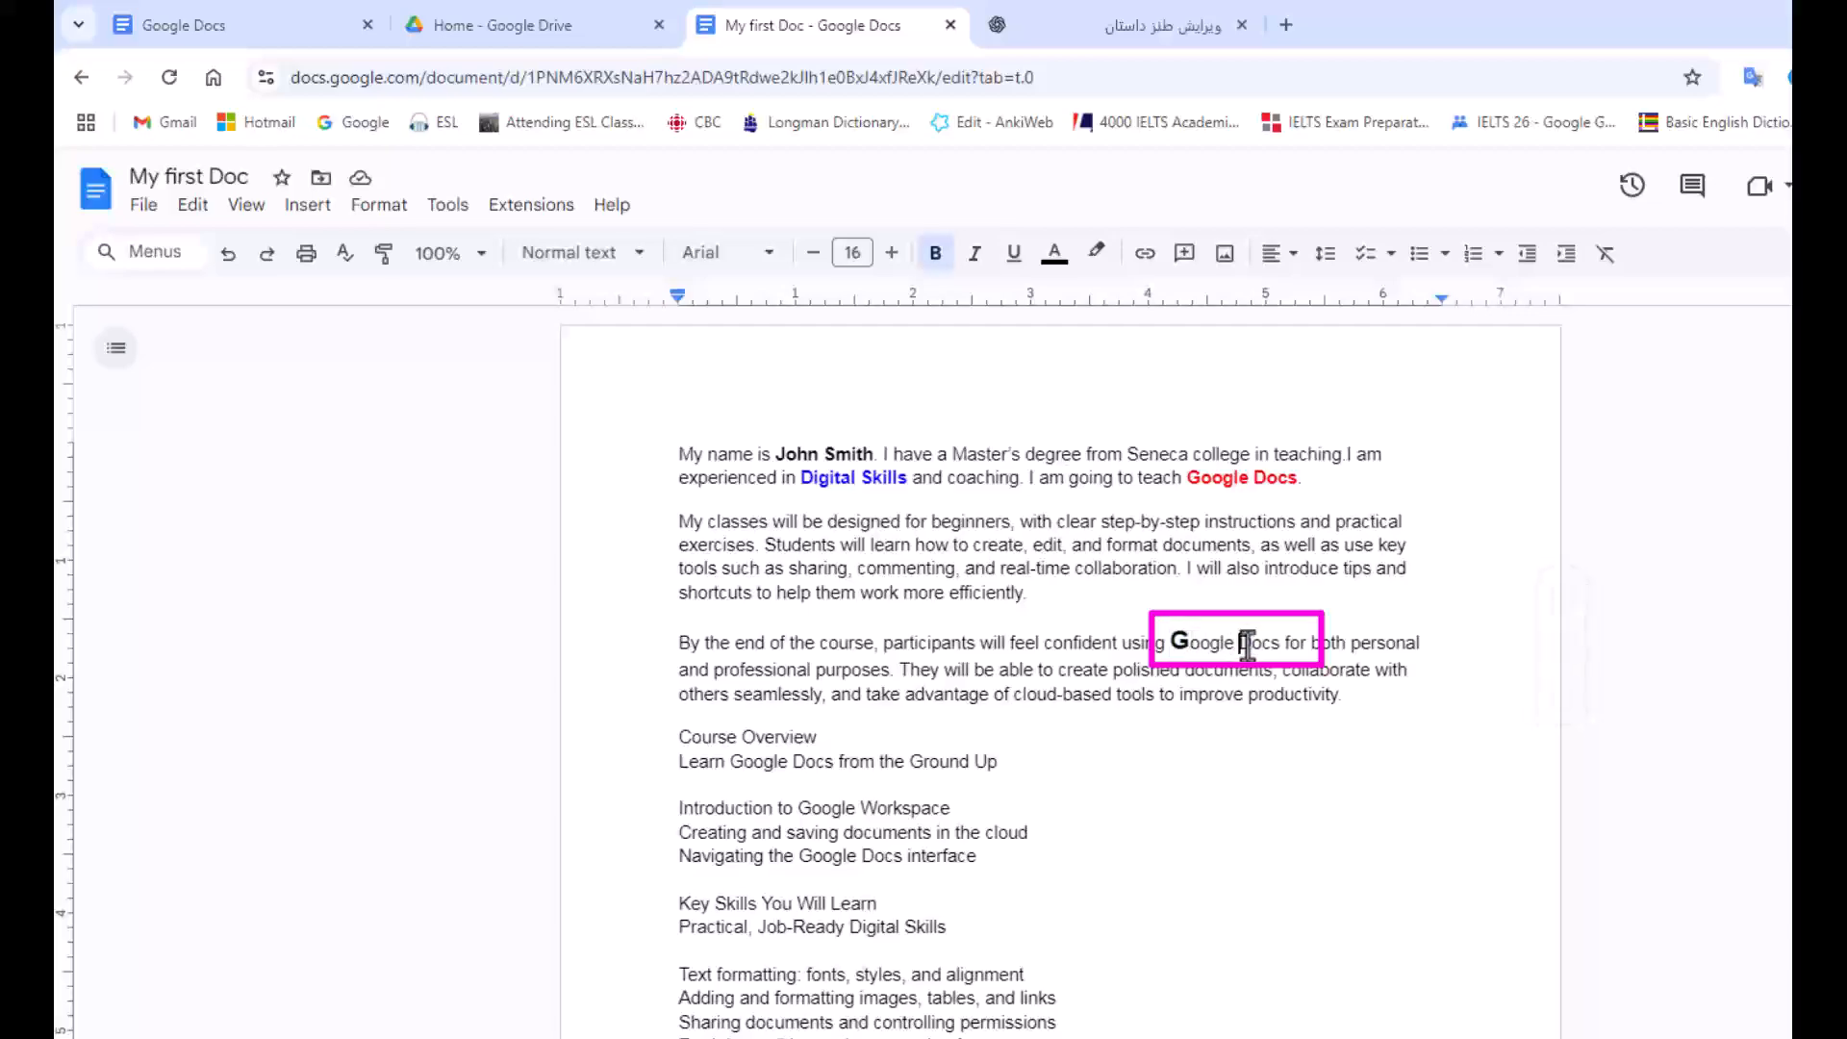
left_click_drag(1239, 642, 1252, 642)
left_click(1217, 670)
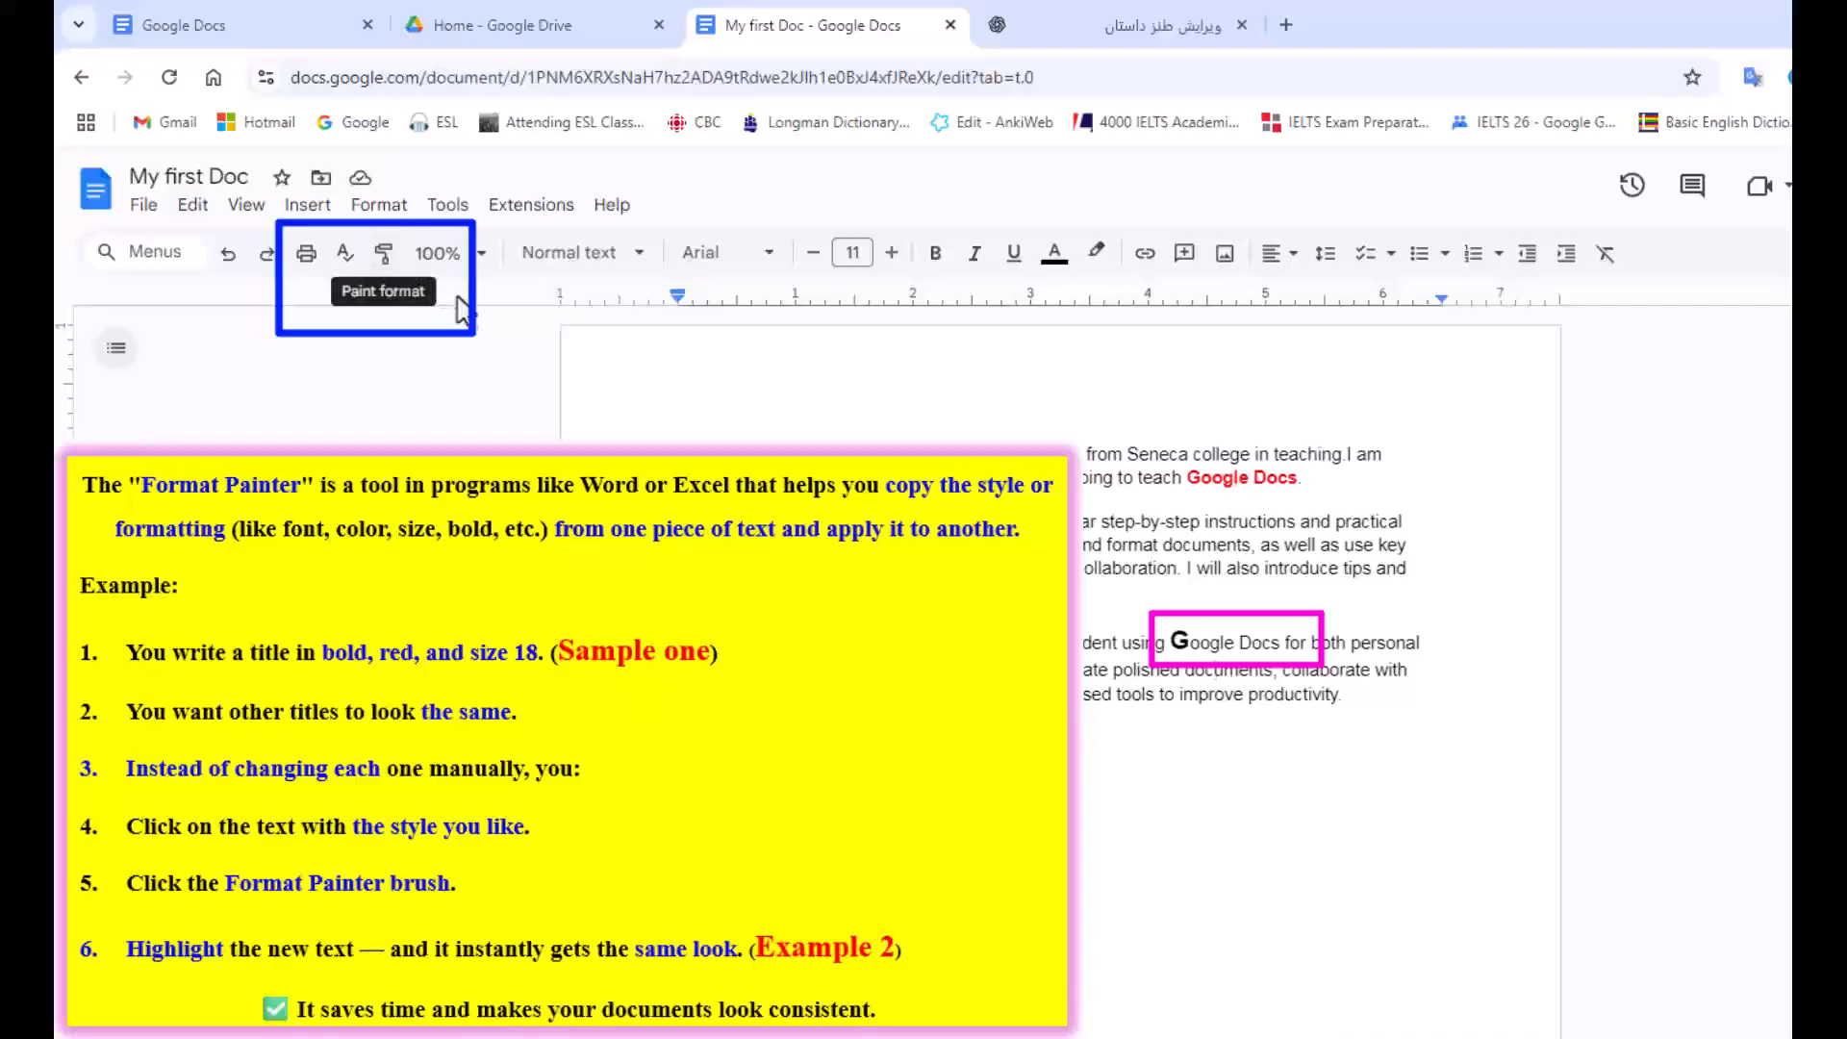
Colour the "G" of "Google Docs" in the third paragraph red and set its font size to 18.
left_click_drag(1168, 641, 1190, 642)
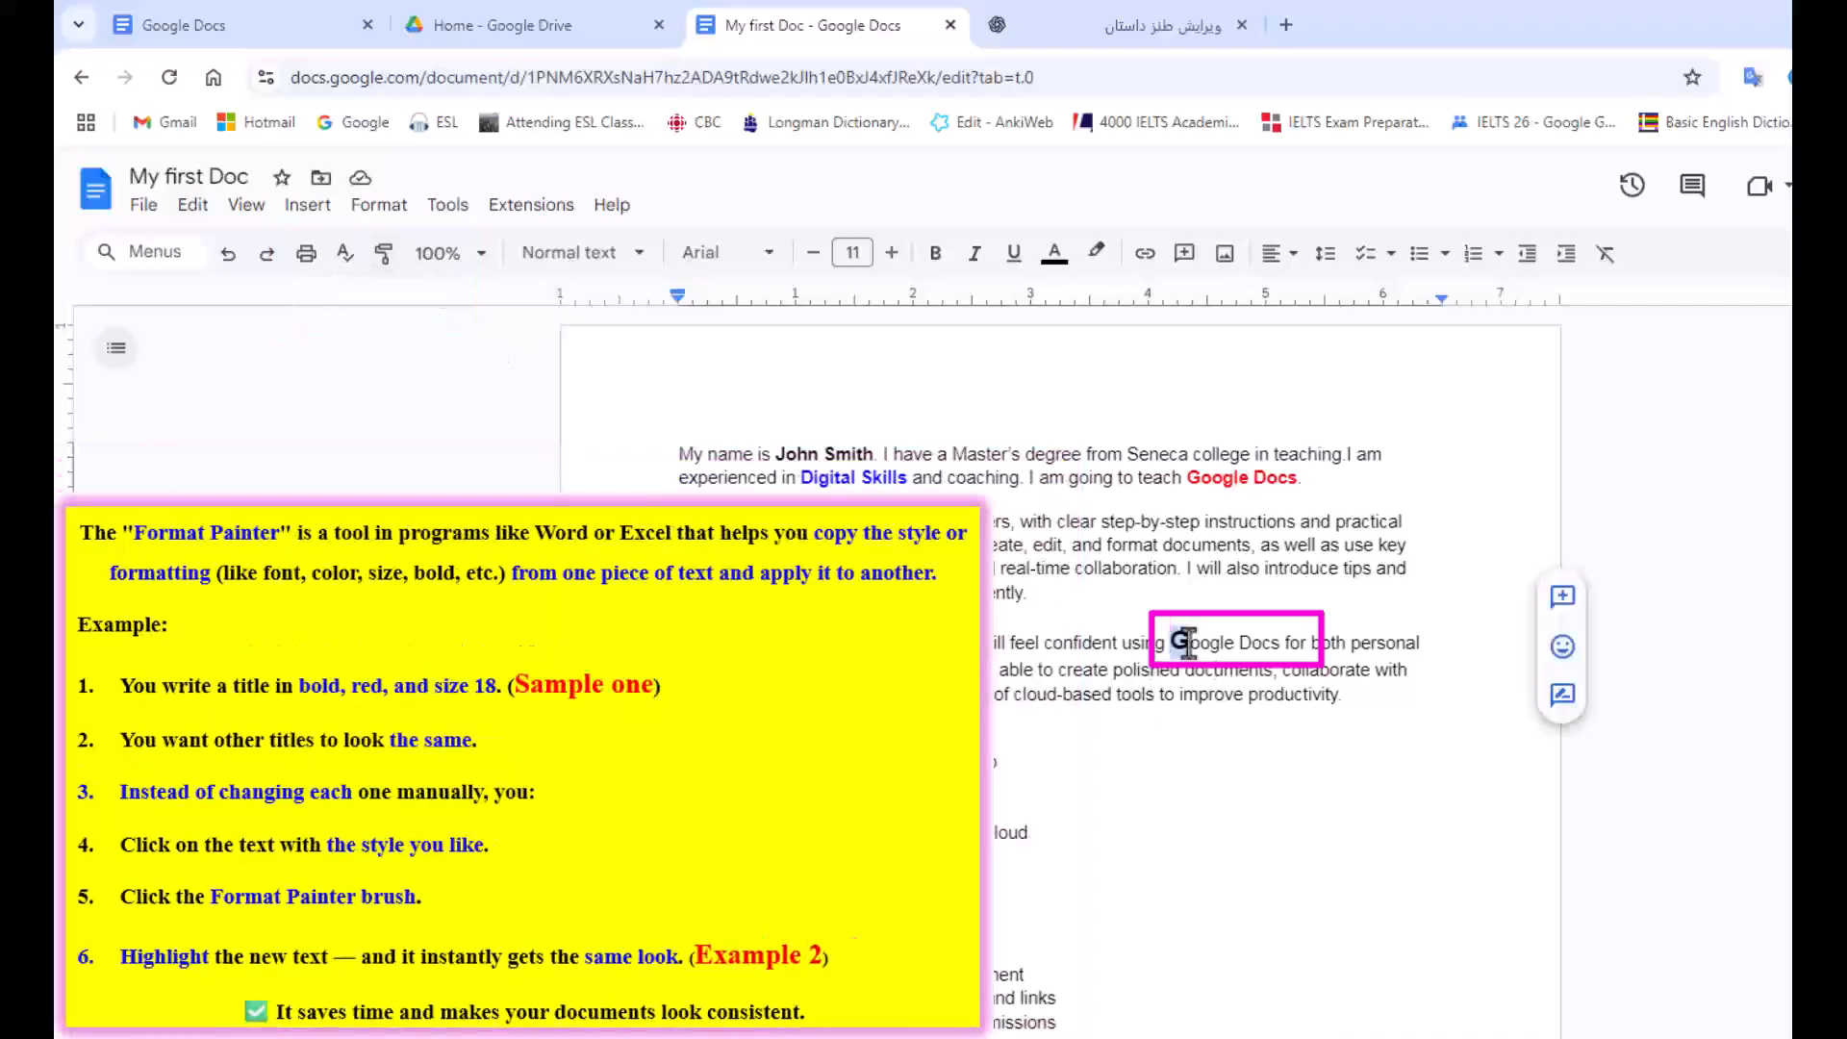
left_click(1054, 253)
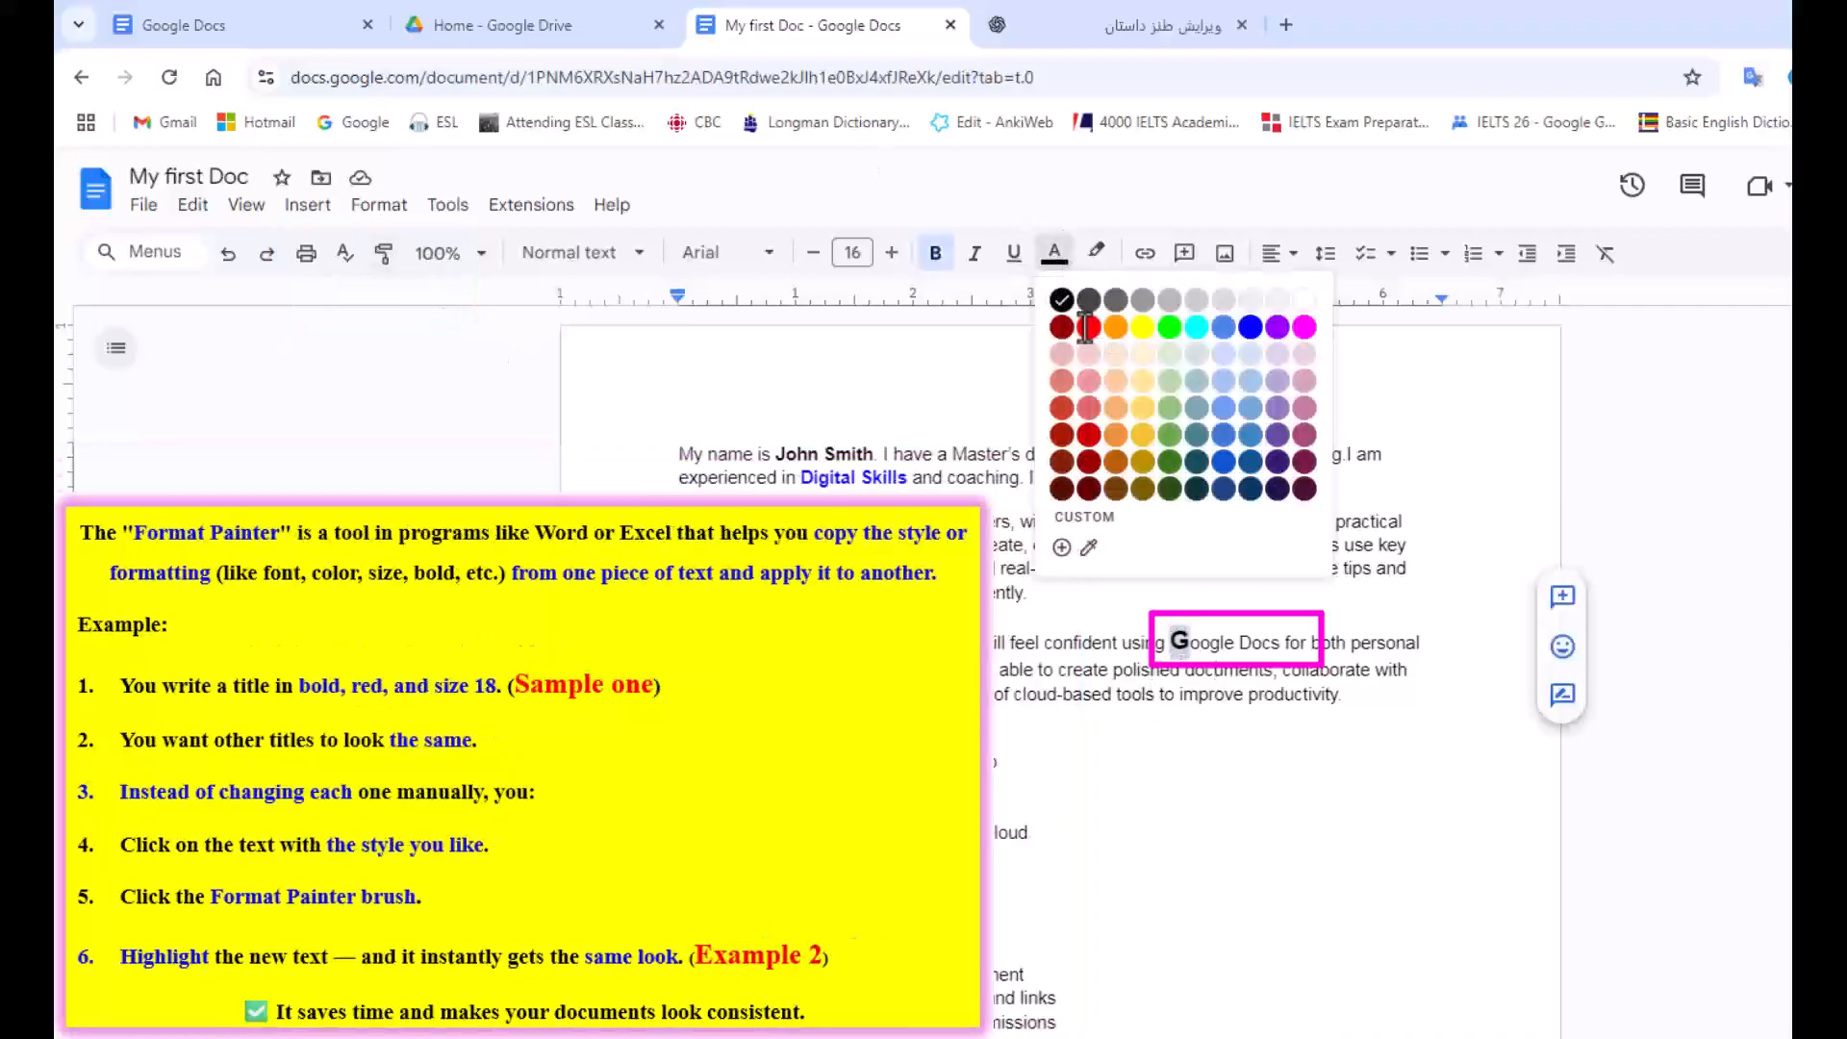
left_click(1088, 327)
left_click(891, 253)
left_click(891, 253)
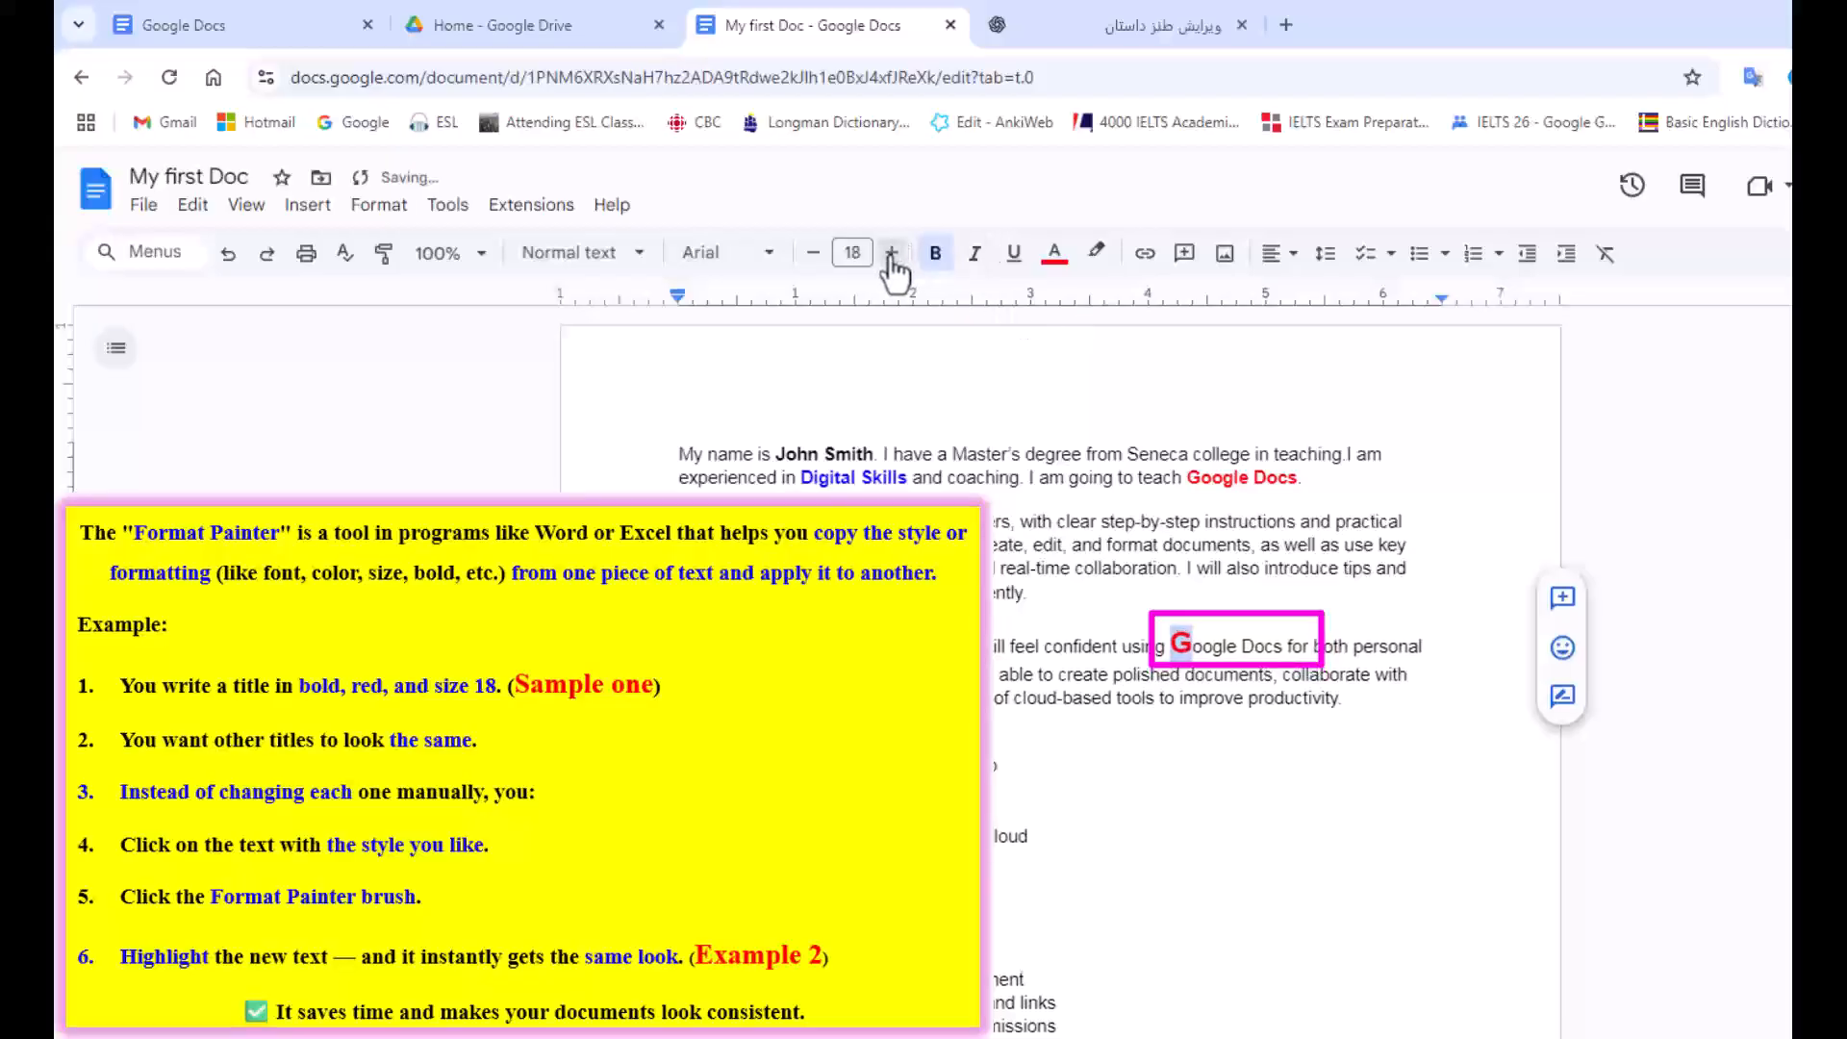
left_click(1092, 645)
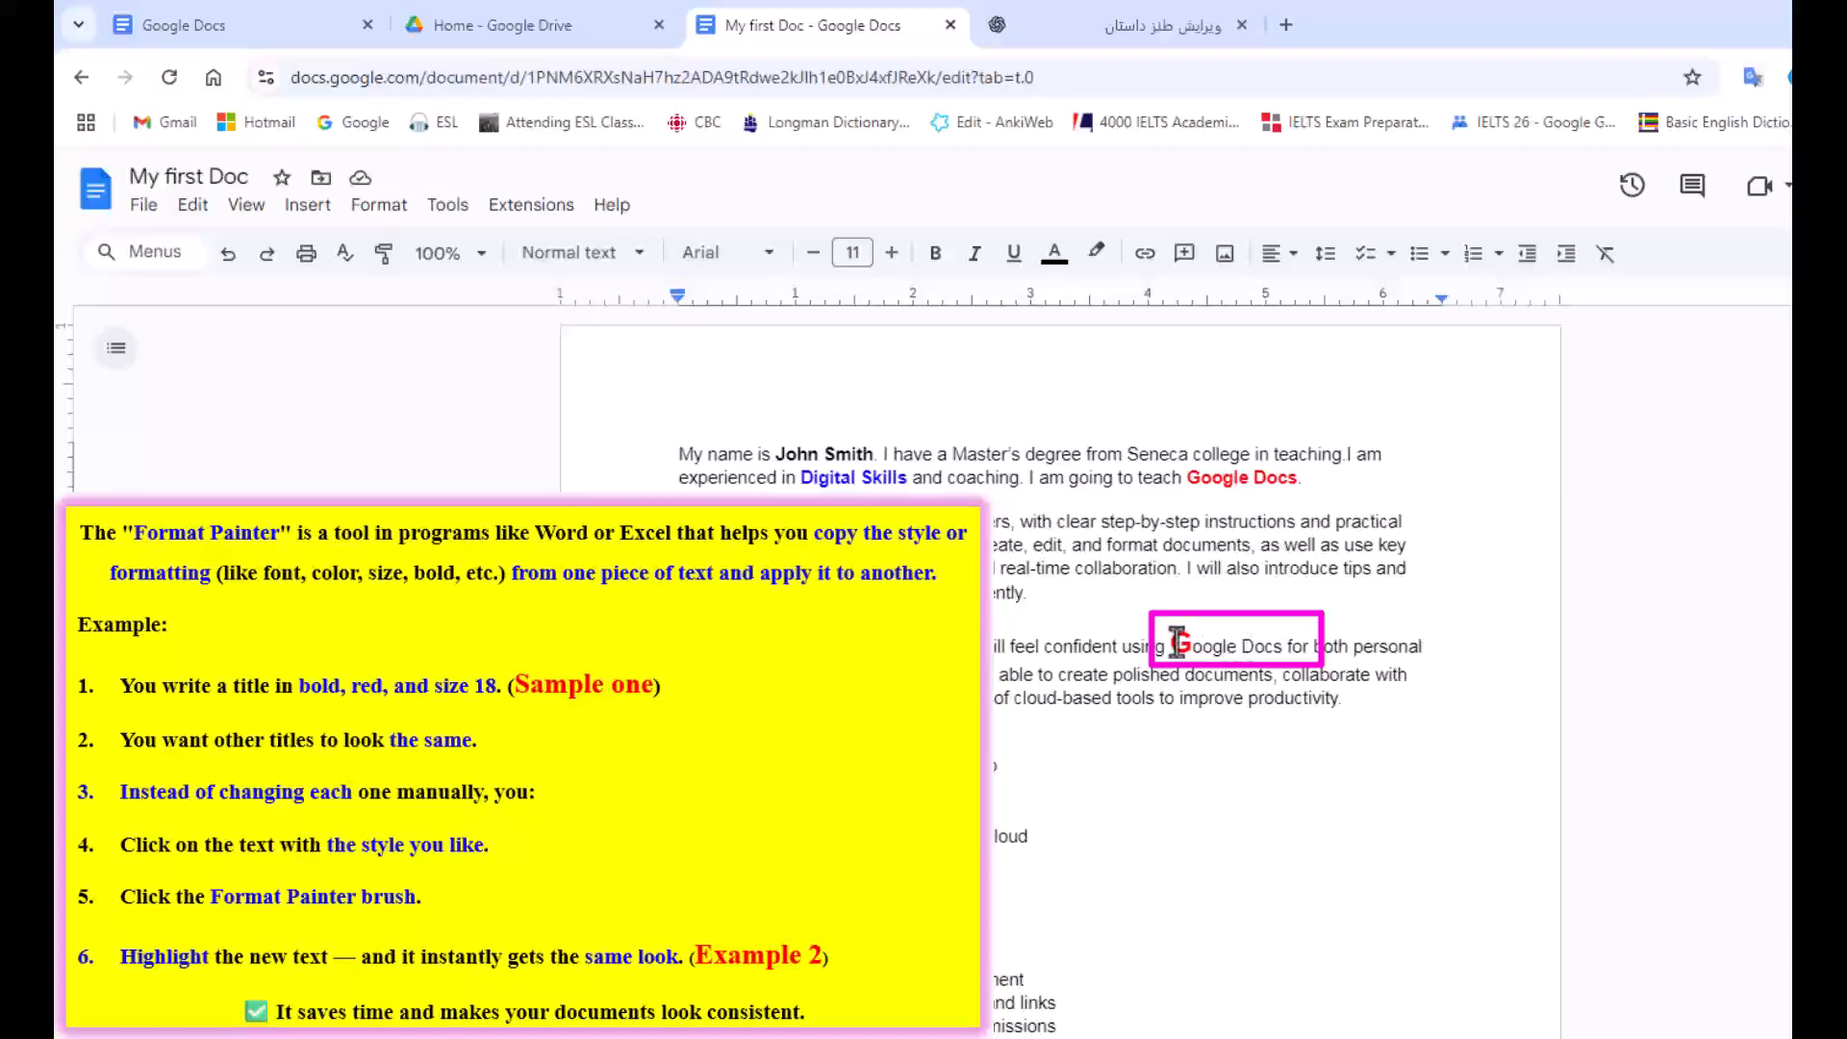
Copy the formatting of the red "G" to the "D" of "Docs" in the third paragraph with Paint format.
left_click_drag(1179, 641, 1193, 646)
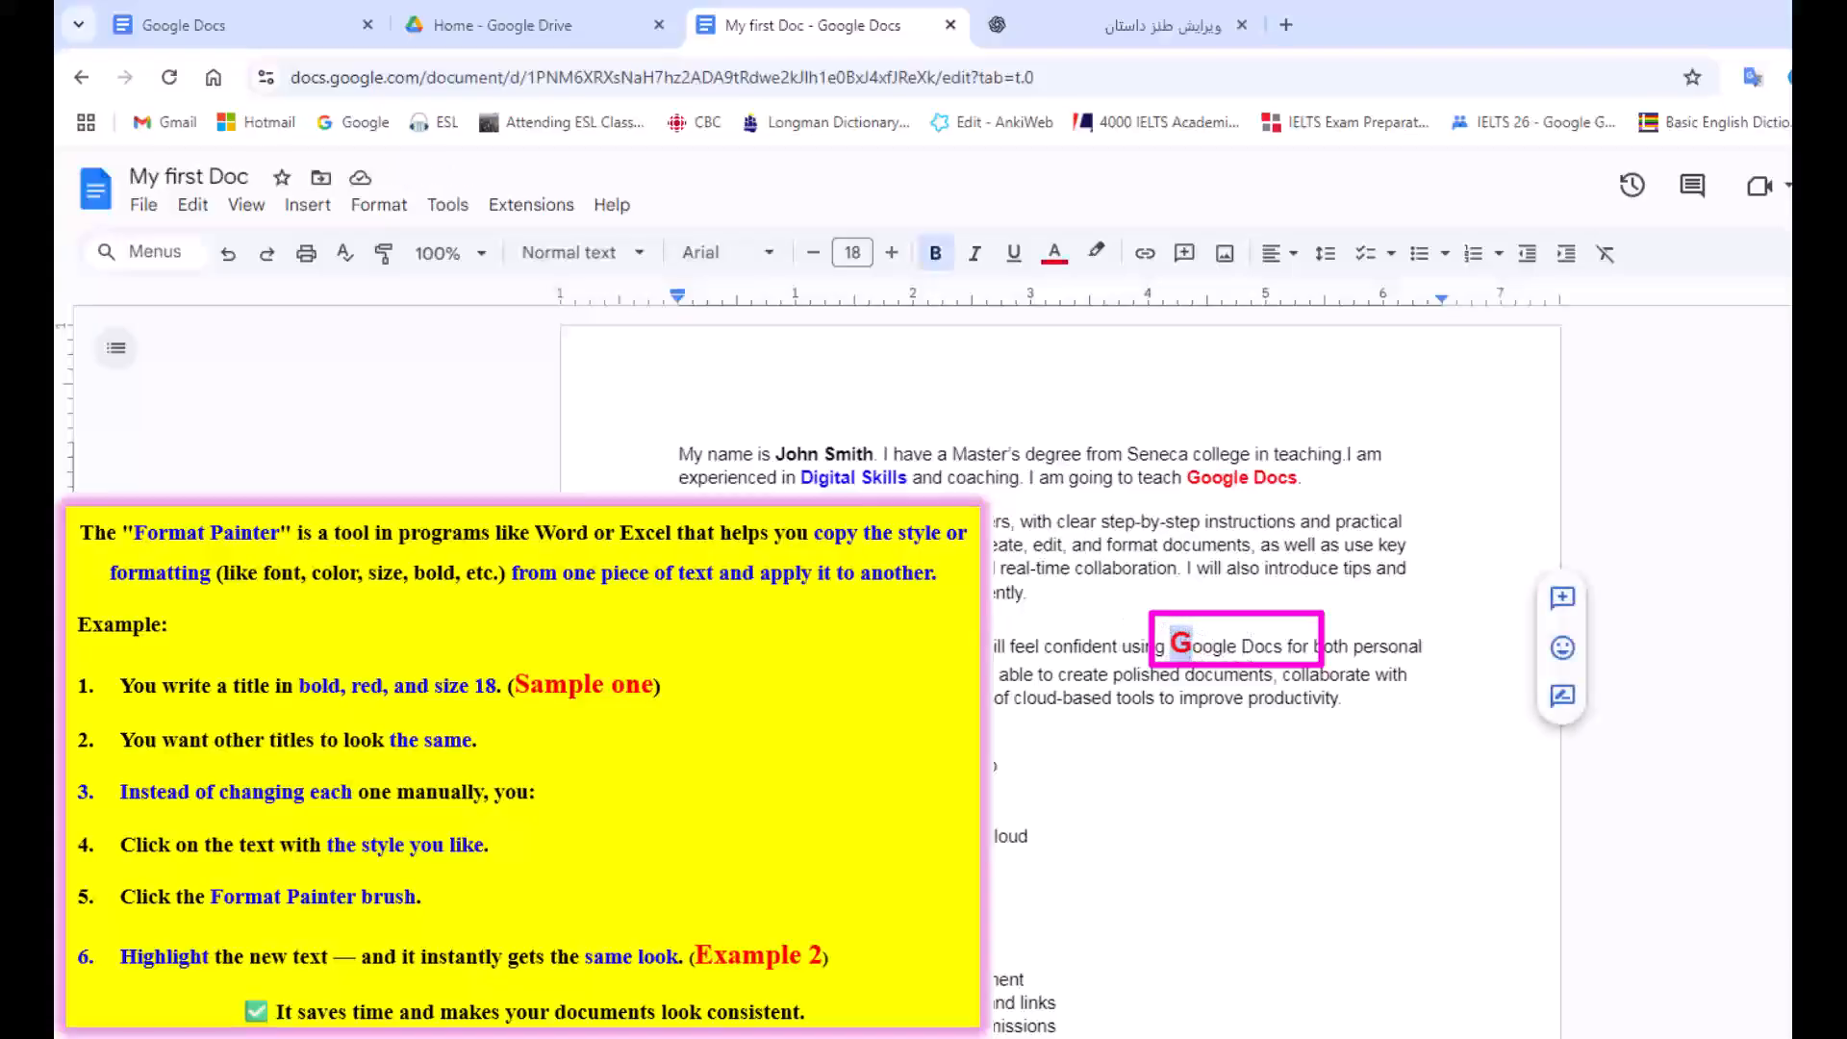
left_click(383, 254)
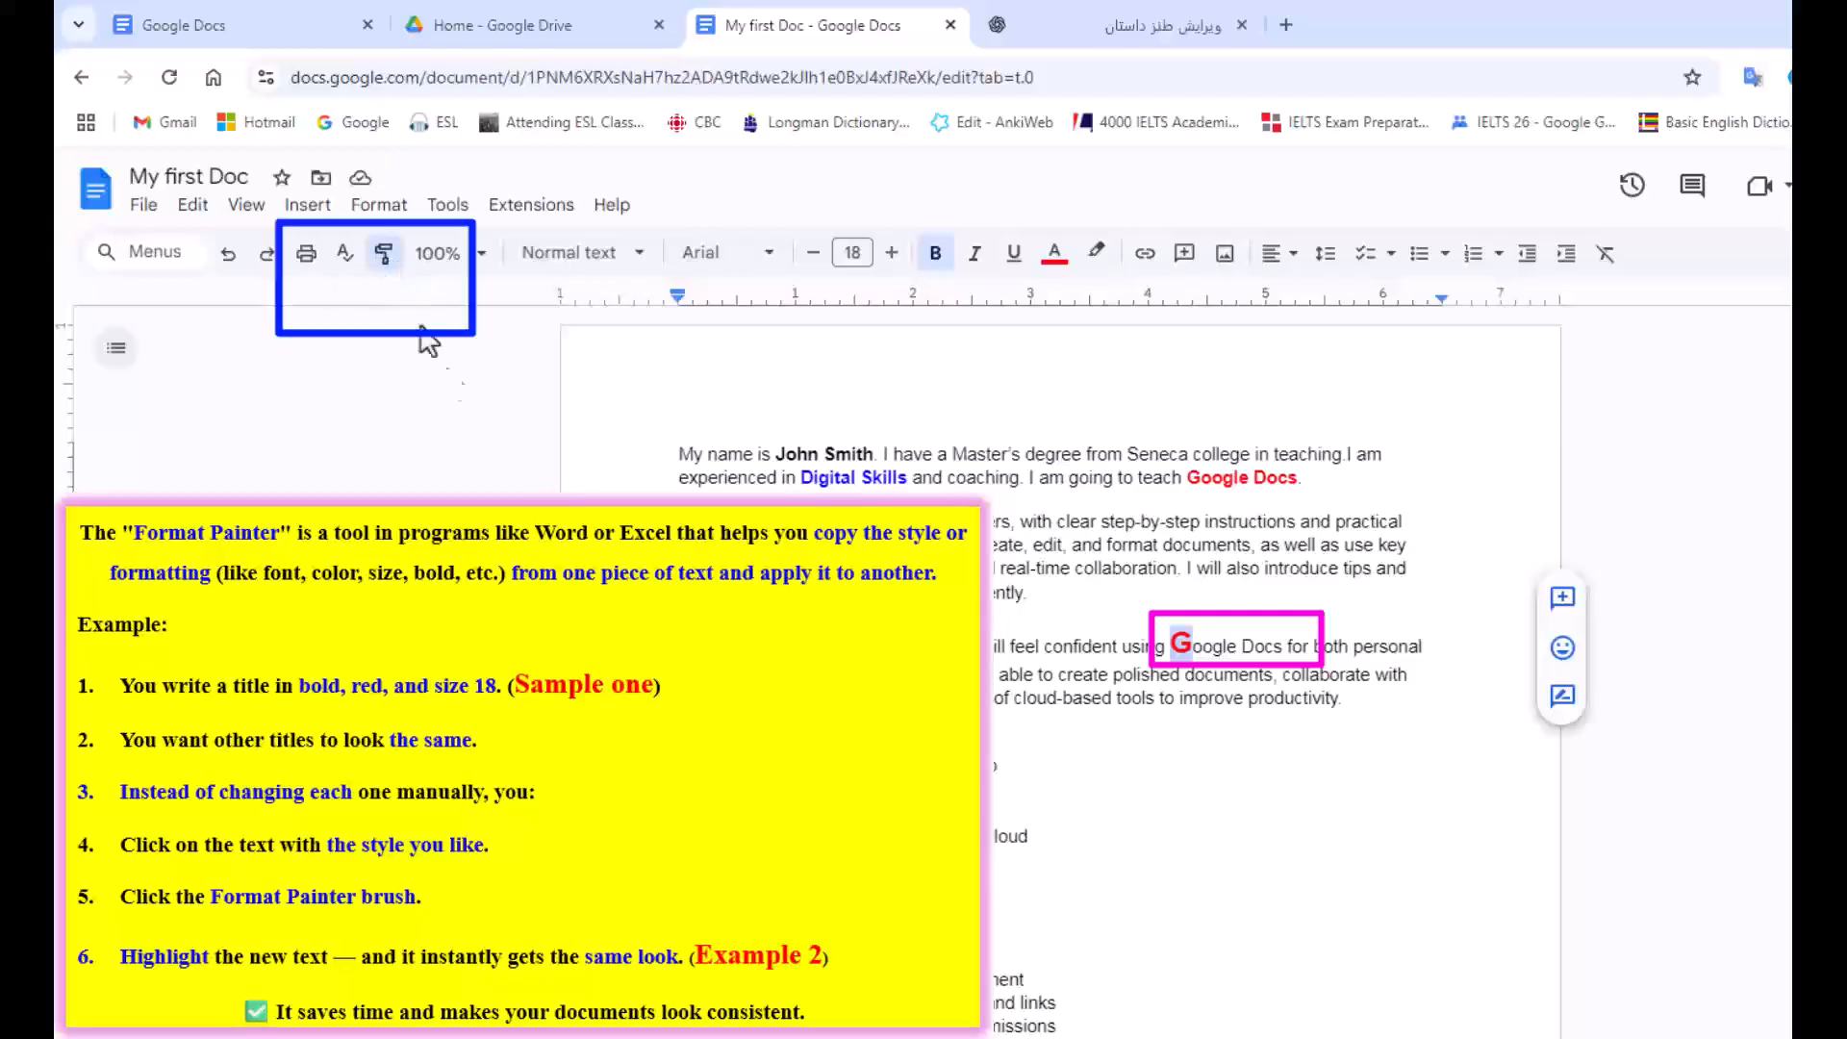
left_click_drag(1246, 642, 1264, 642)
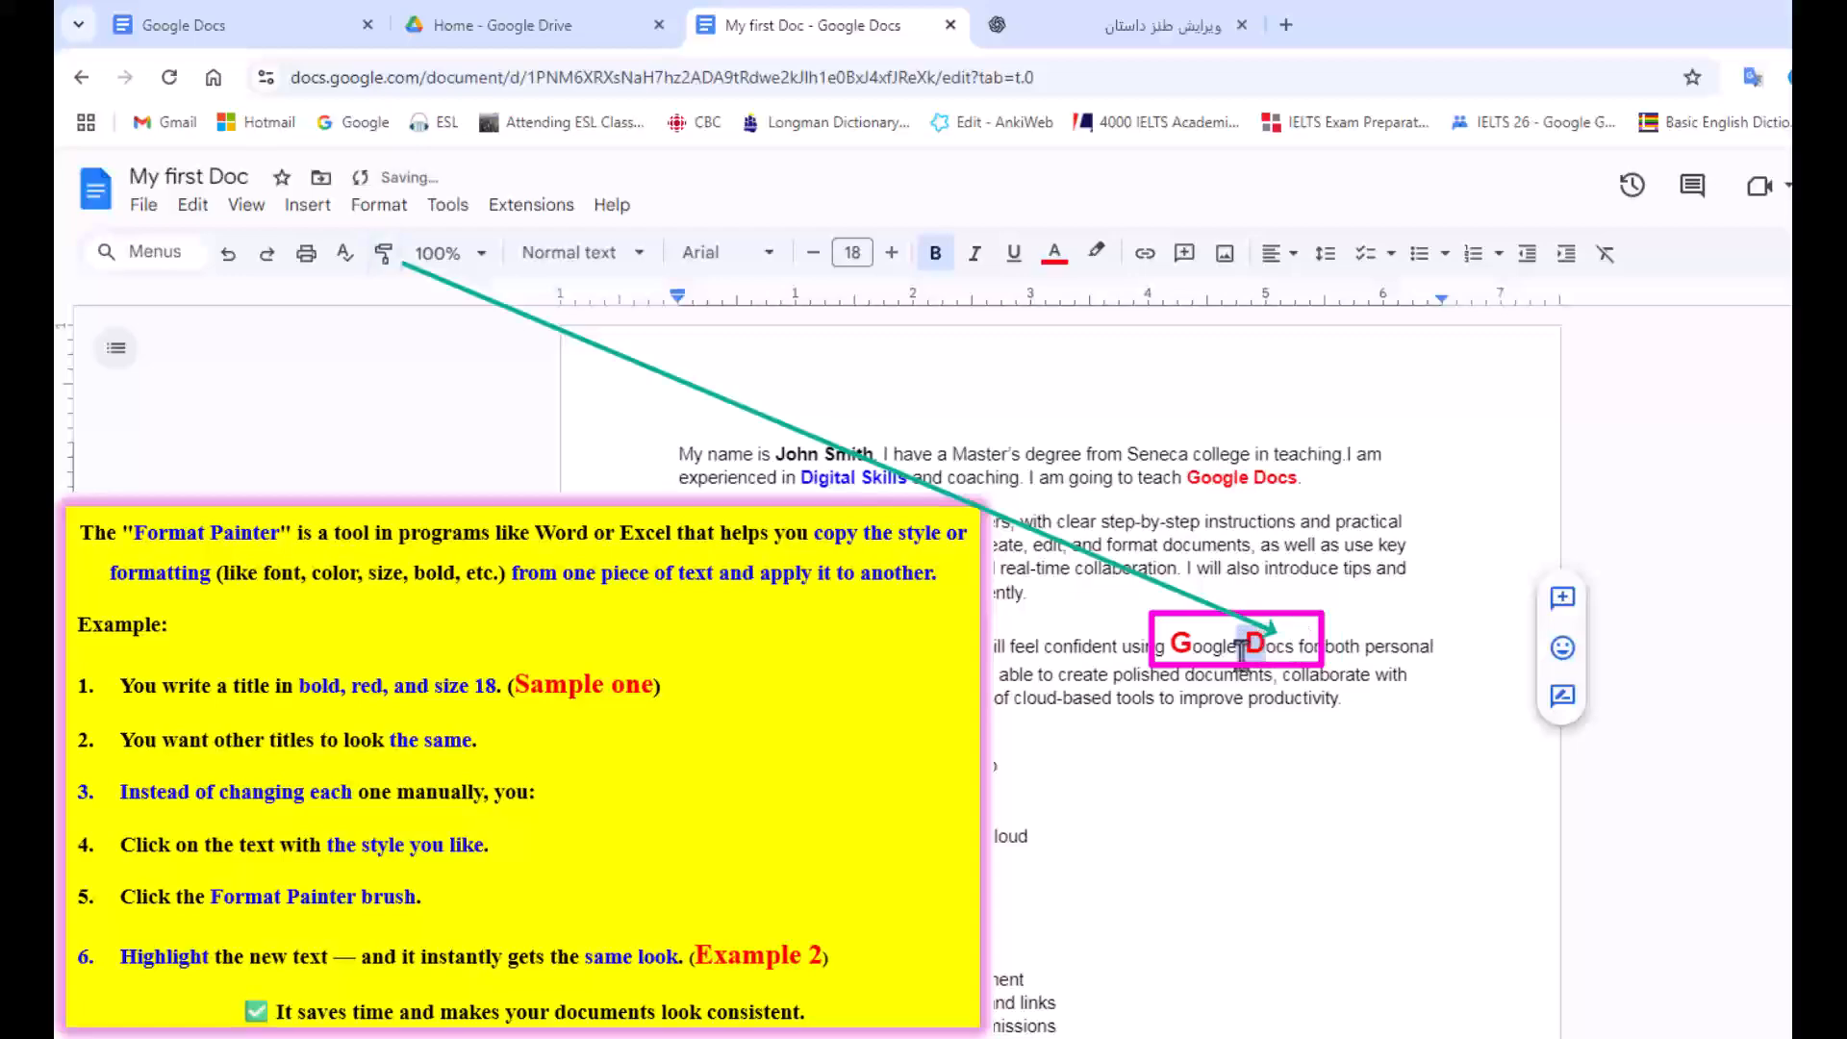
left_click(1185, 642)
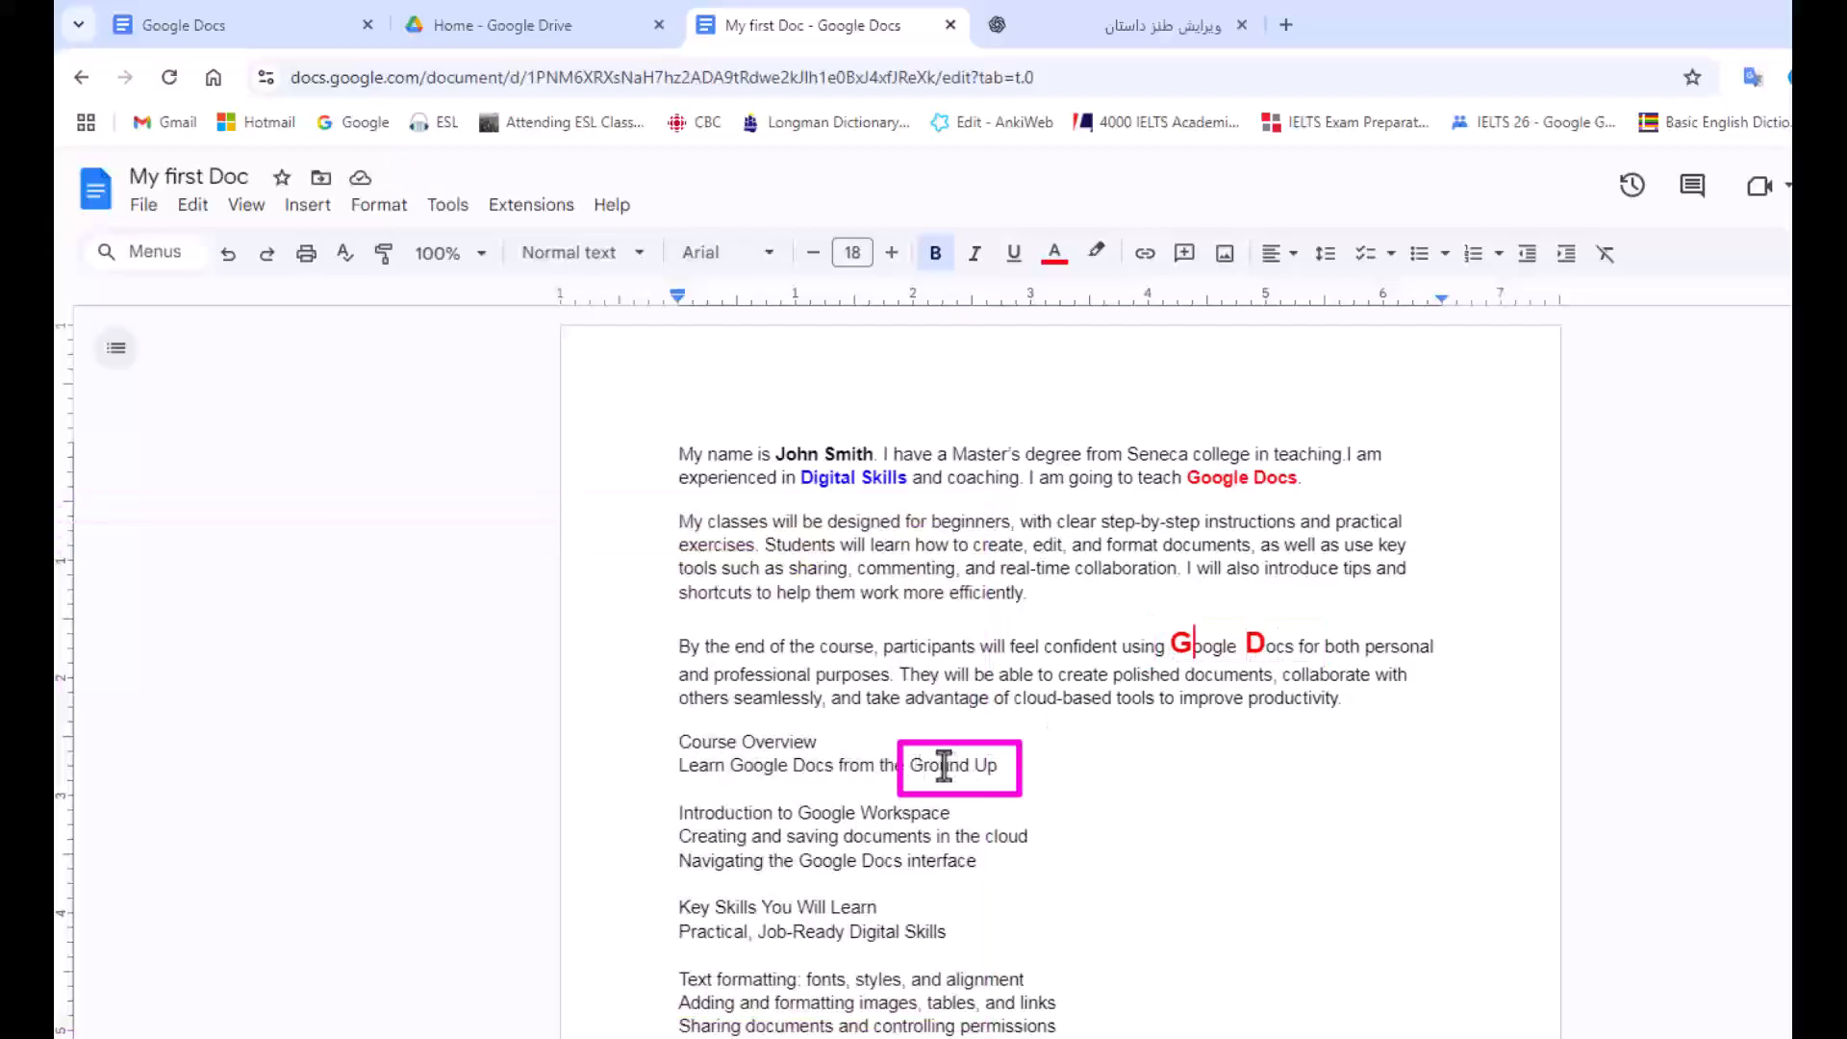
Copy the formatting of the third paragraph's red "G" to the "G" of "Ground Up" with Paint format.
left_click_drag(1171, 644, 1192, 645)
left_click(386, 255)
left_click(384, 254)
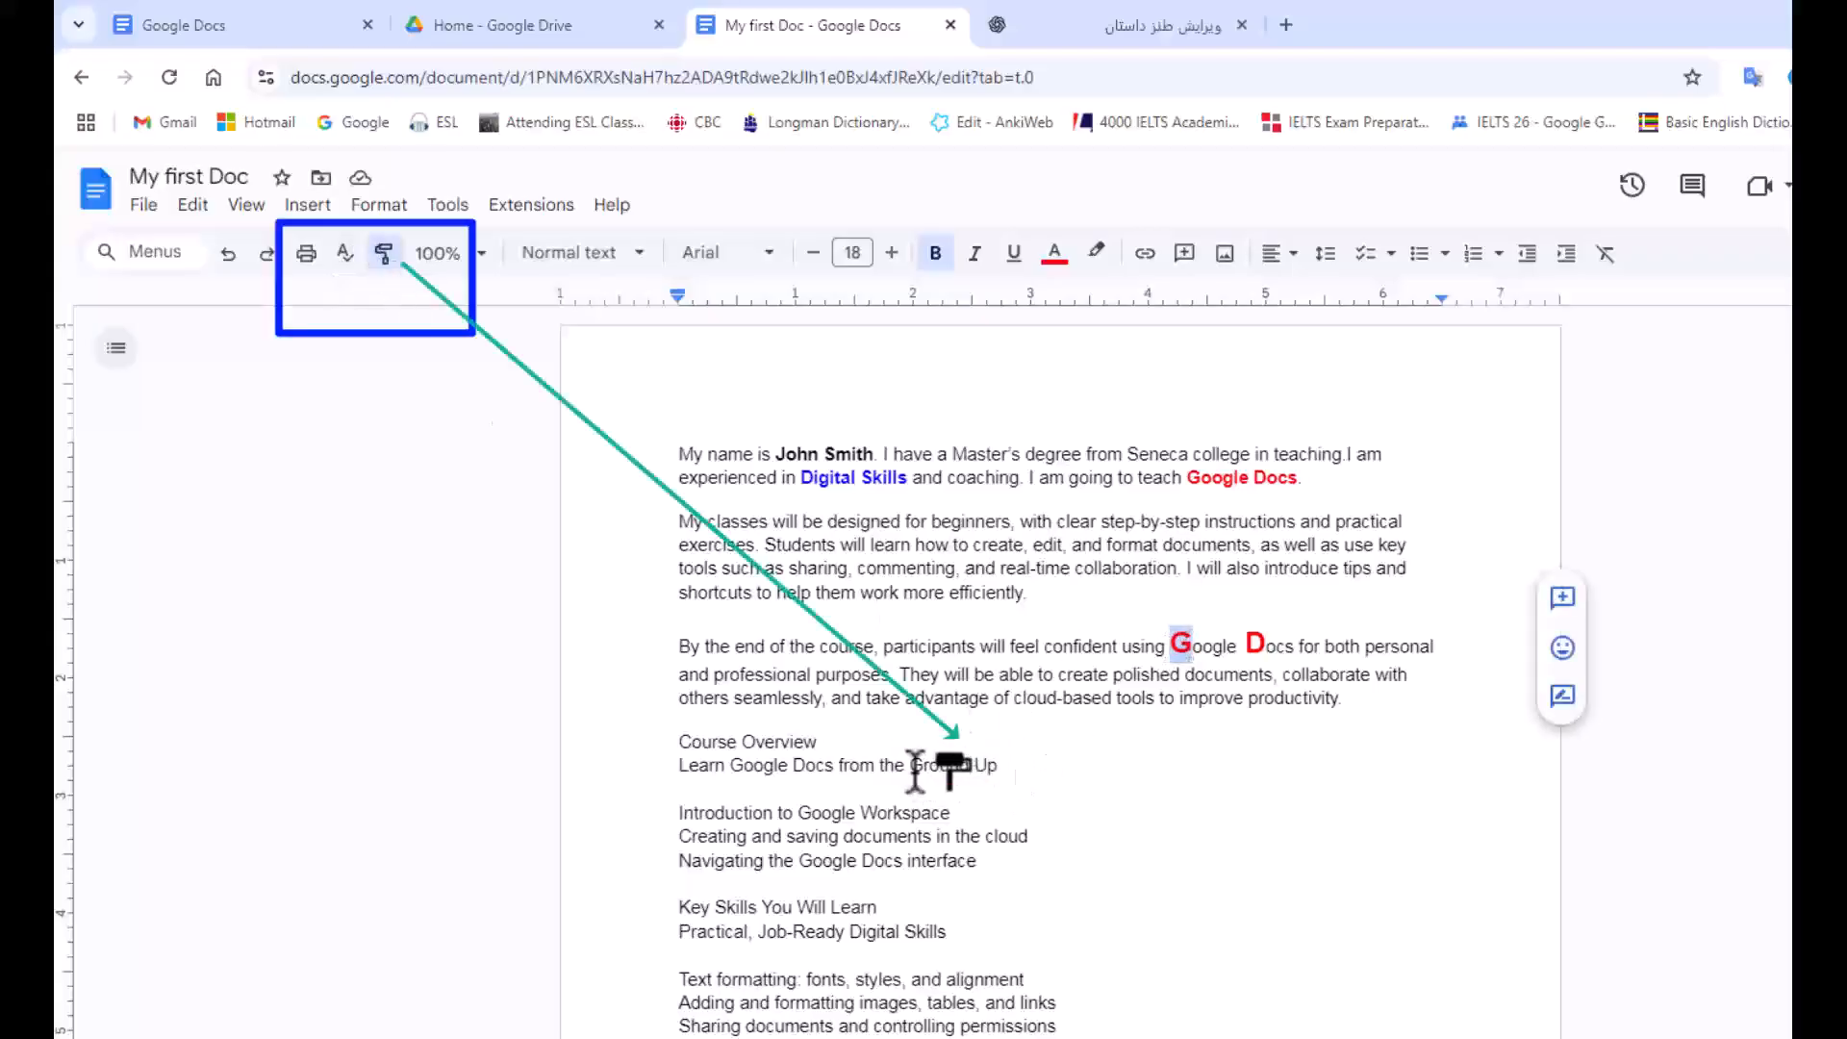
left_click_drag(916, 766, 935, 765)
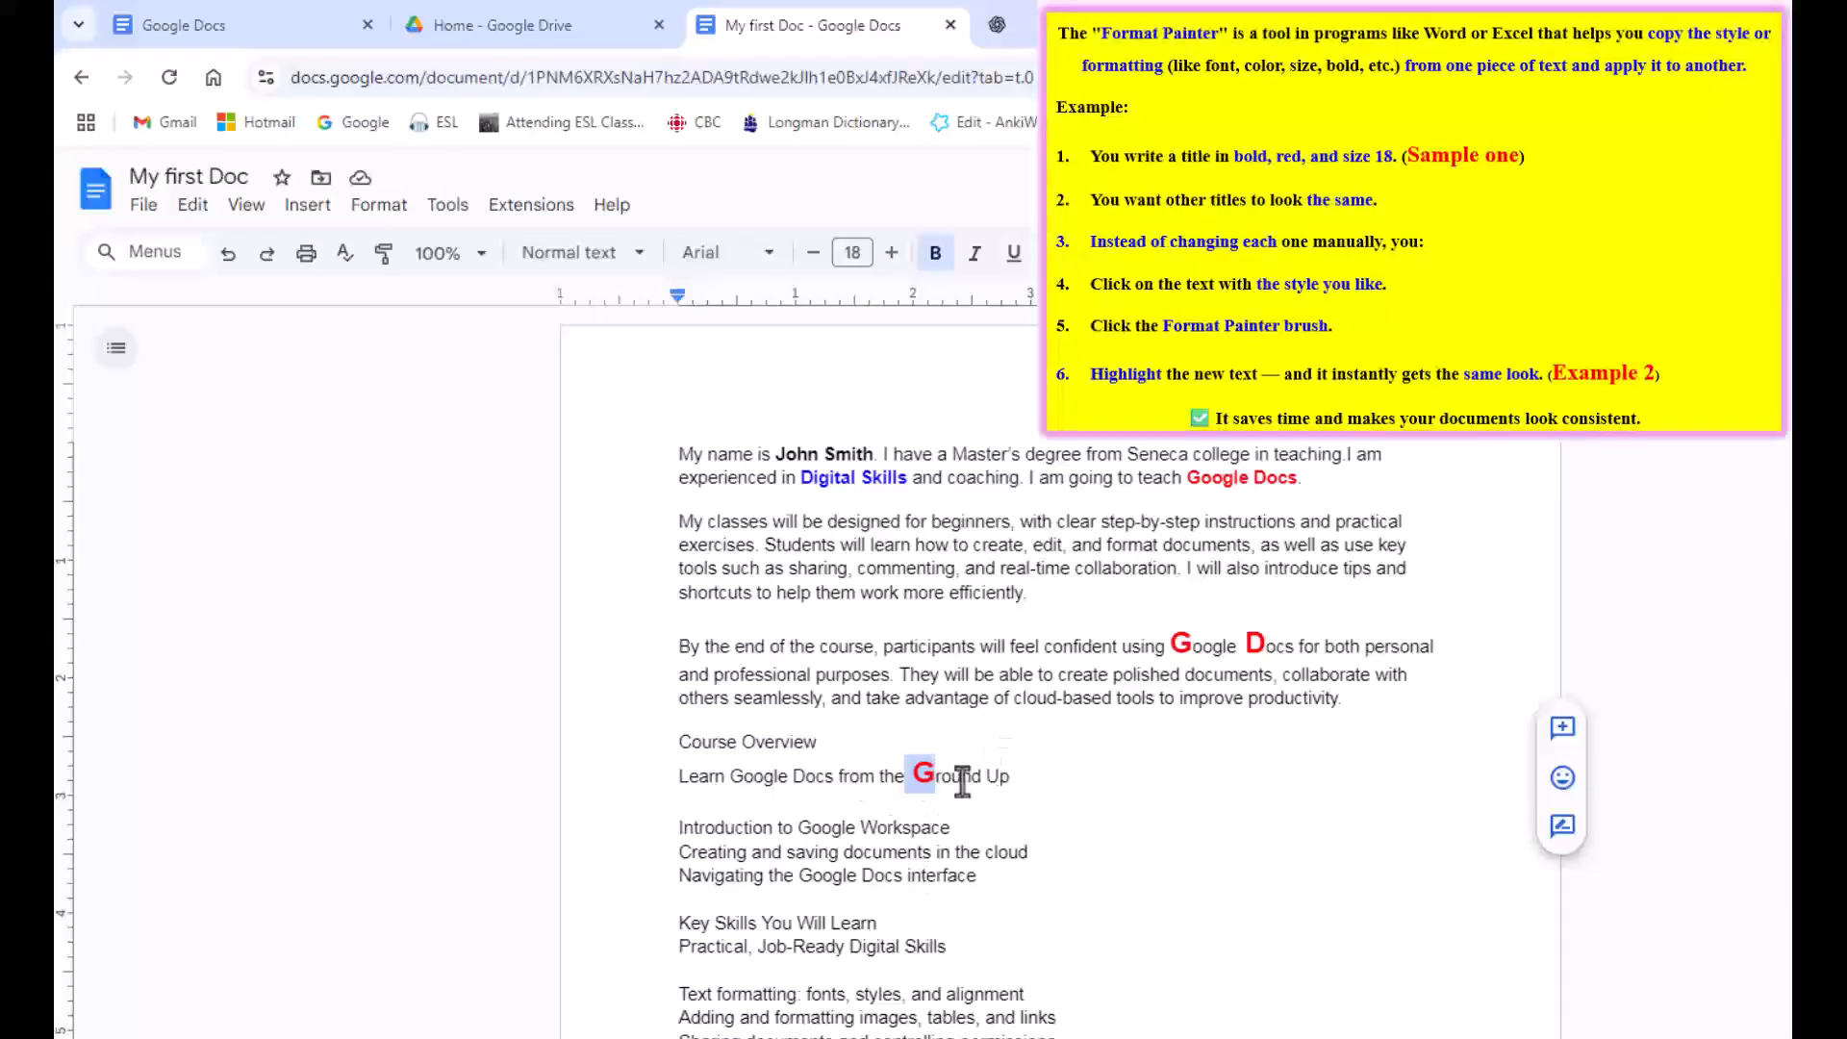
Keep Paint format active with the red "G" style and apply it to the initials of "Digital Skills" and "Google Docs" in the first paragraph.
left_click_drag(1168, 649, 1185, 645)
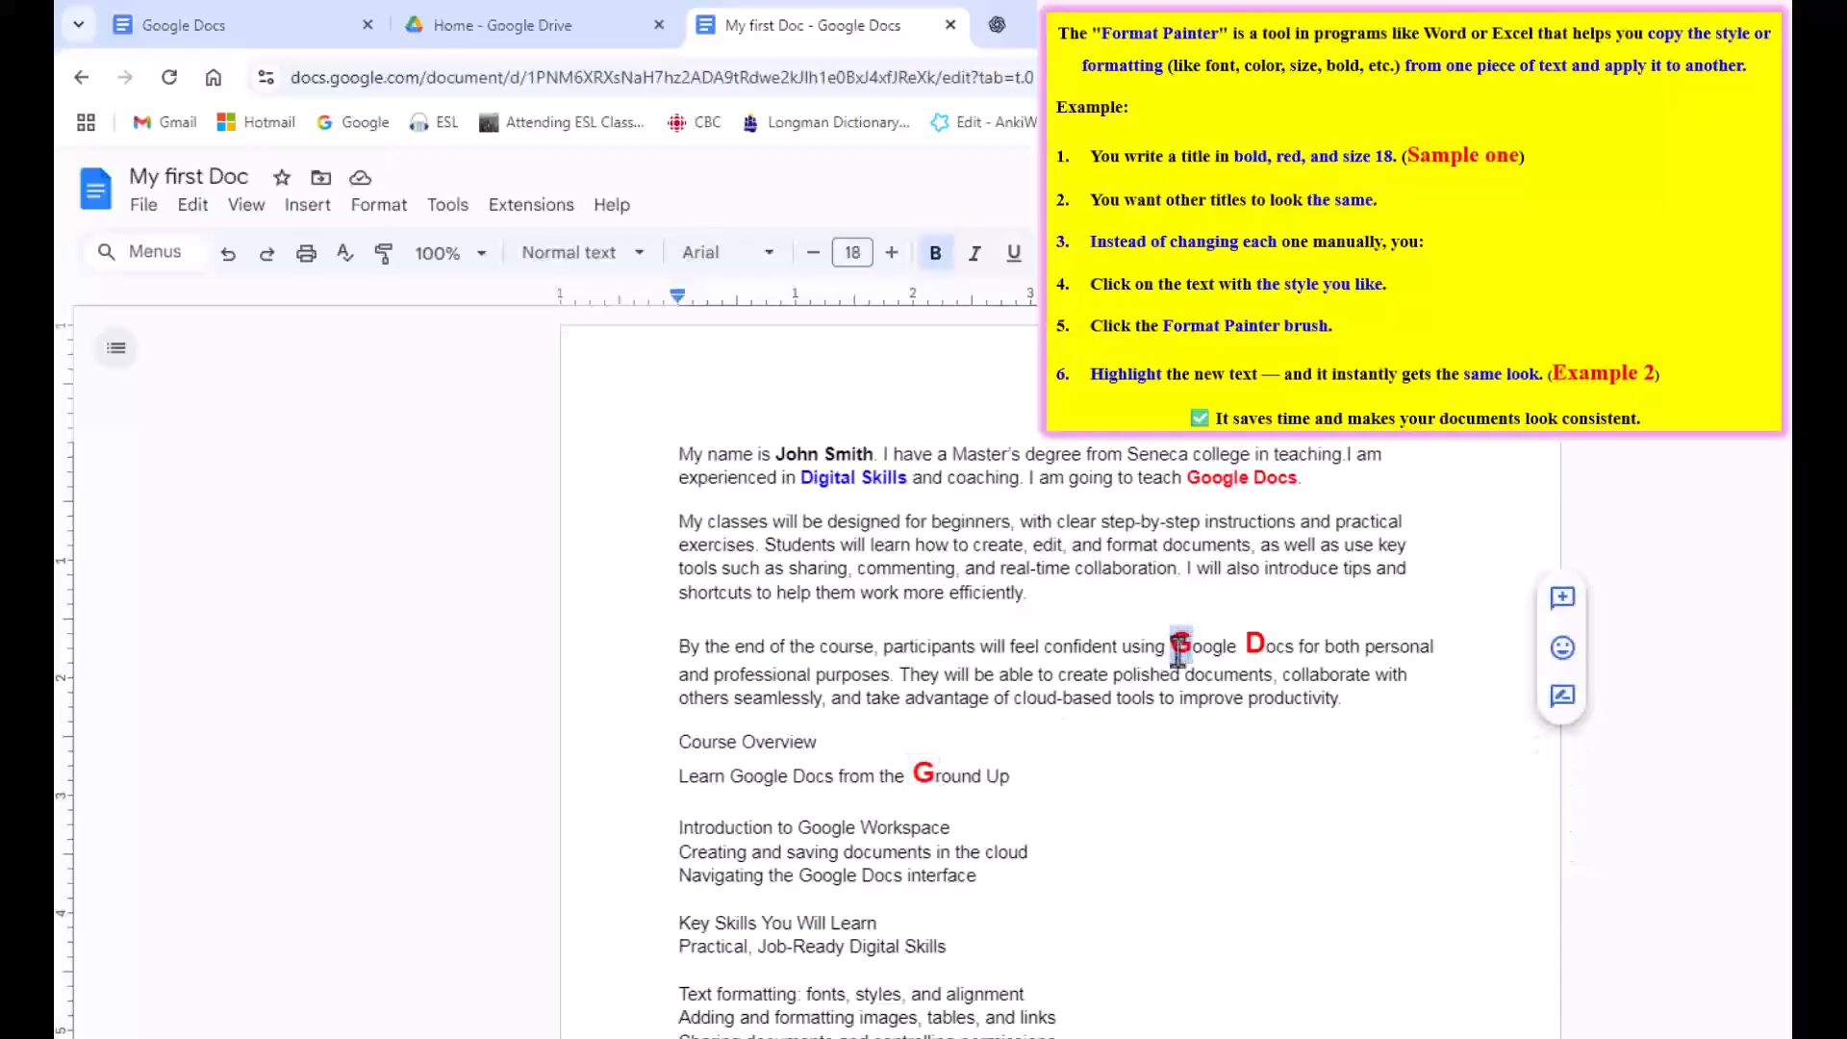
left_click(384, 255)
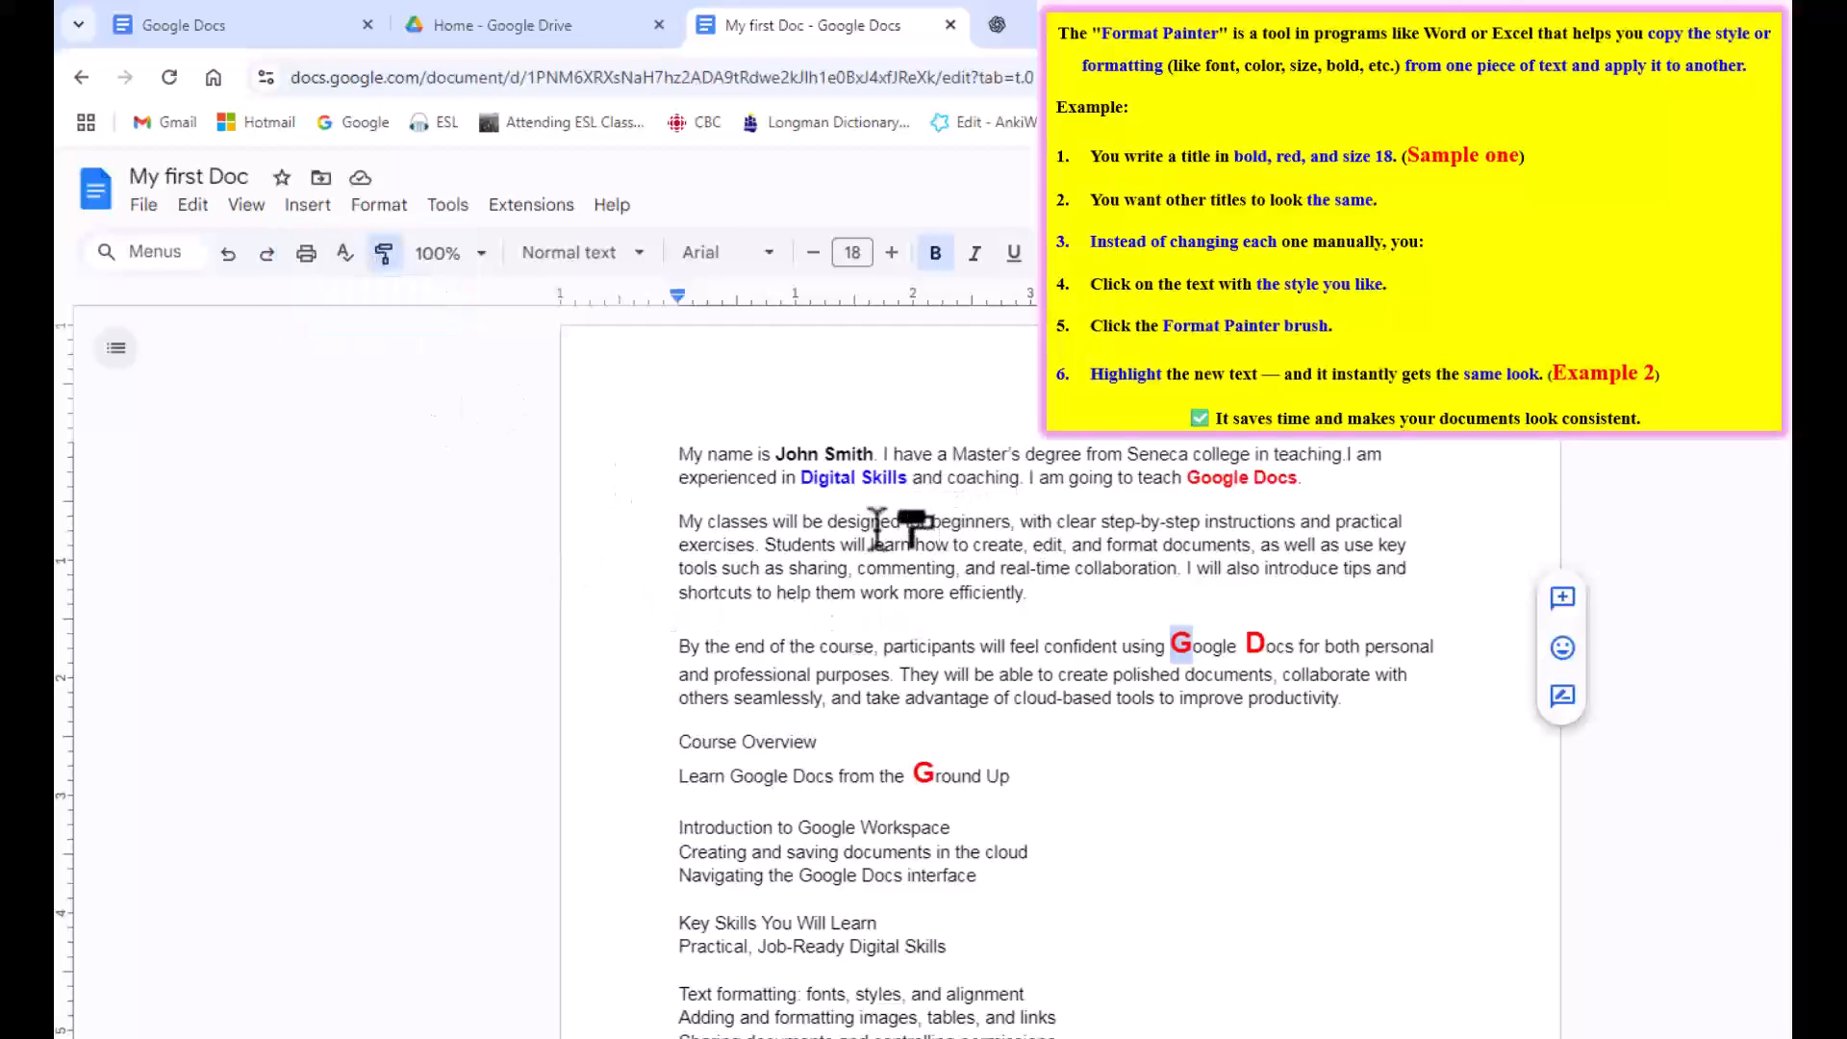
mouse_move(802, 477)
left_mouse_down()
mouse_move(906, 479)
mouse_move(887, 488)
left_mouse_up()
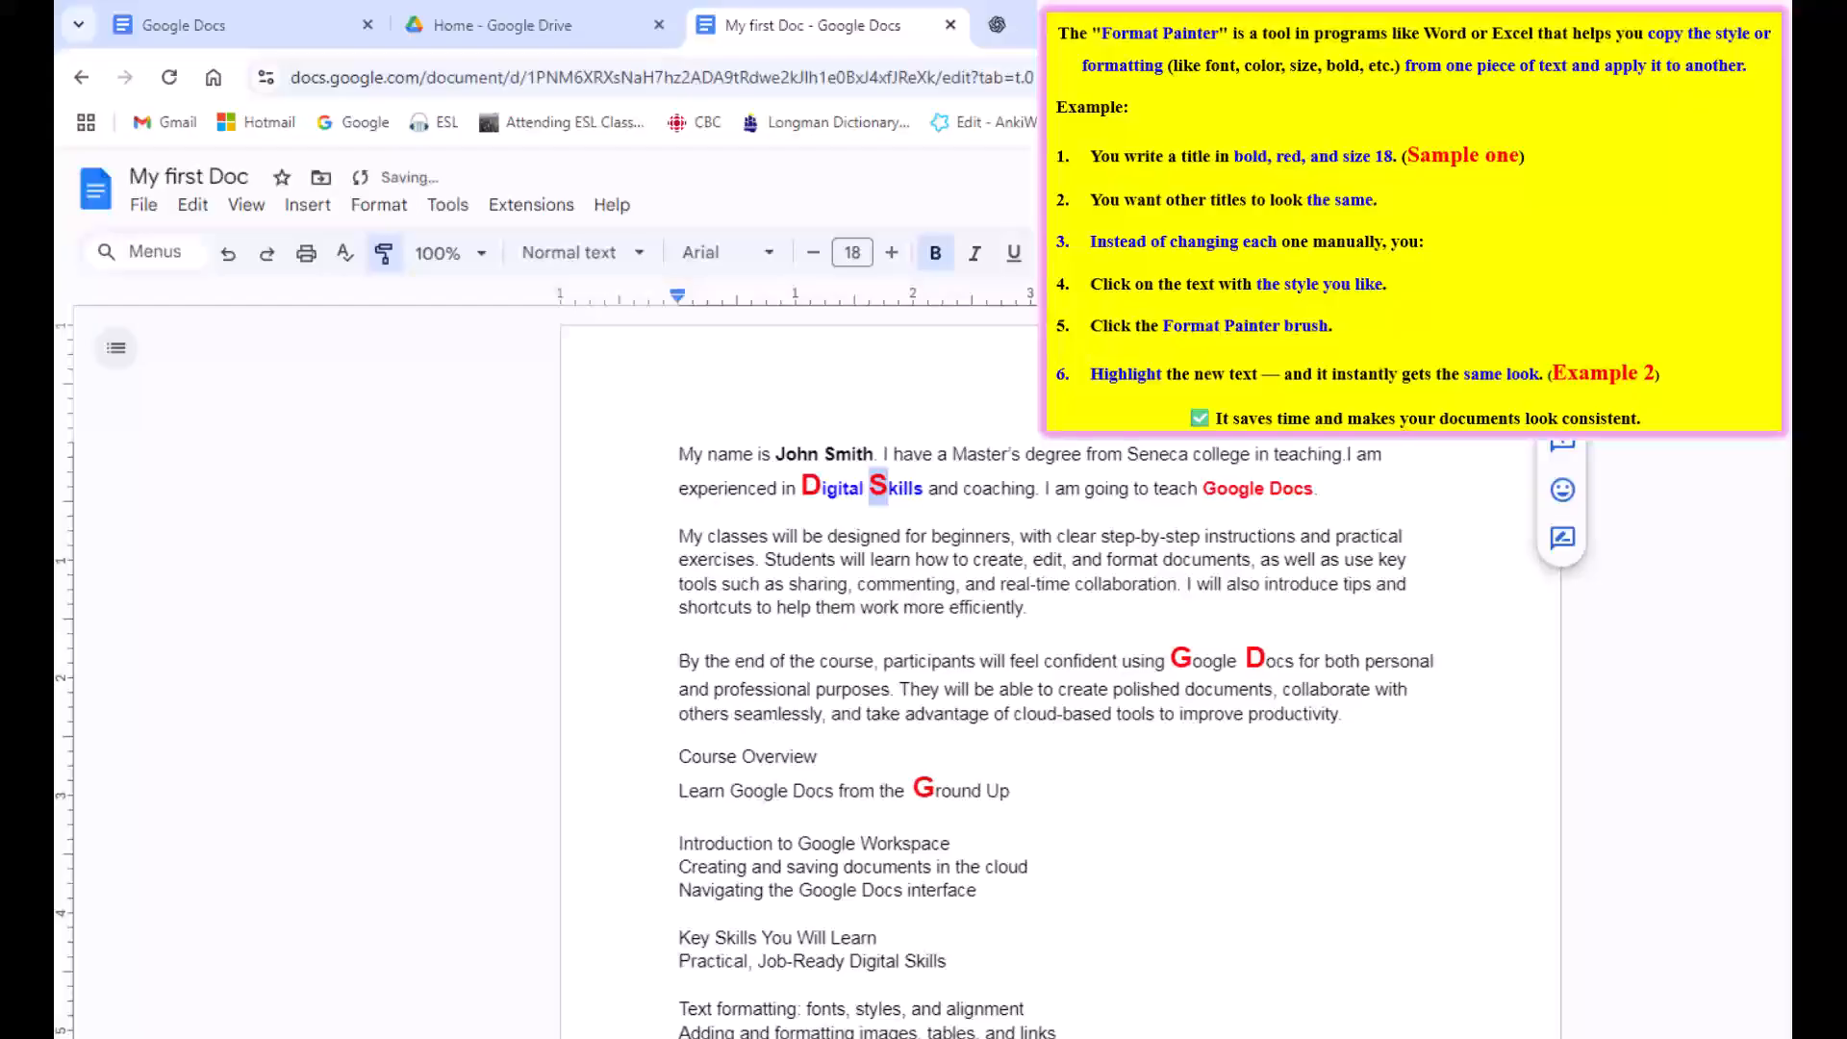
left_click_drag(1204, 491, 1300, 490)
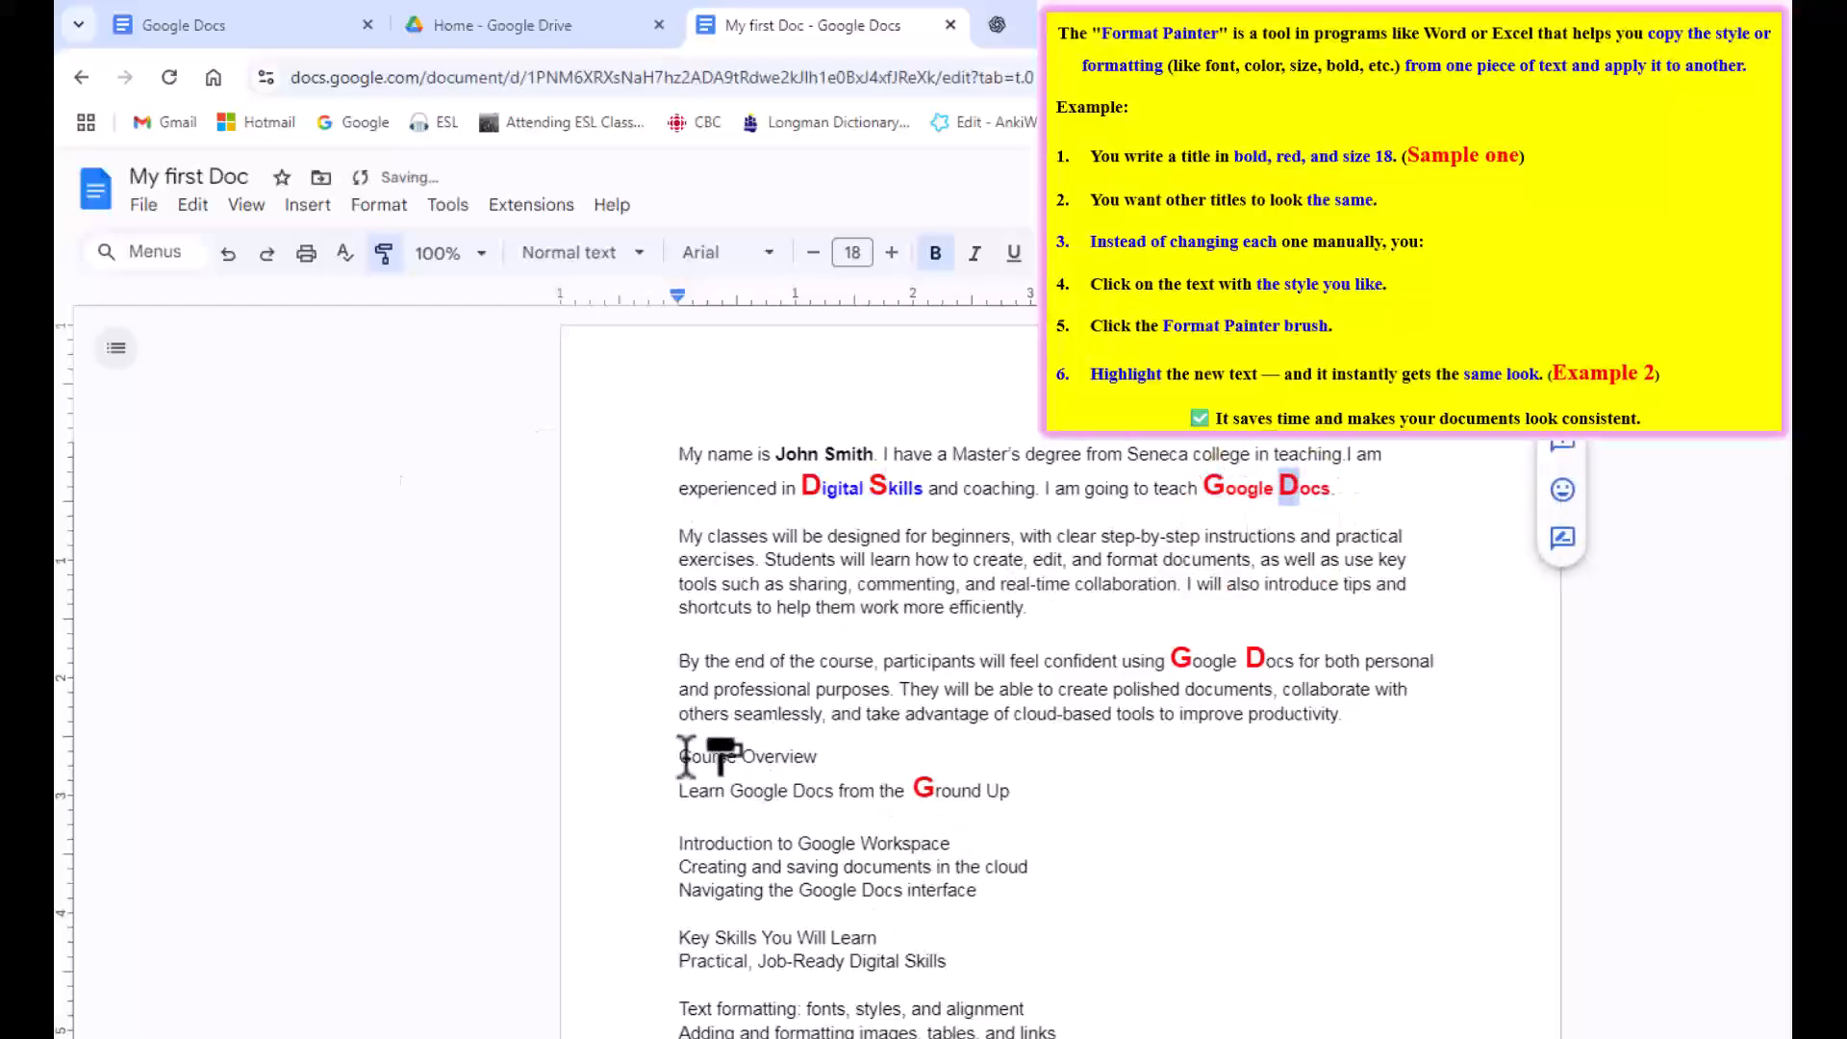
Paint the same red, bold, size 18 style onto the headings "Course Overview", "Key Skills You Will Learn" and "Advanced Tips and Productivity Tools".
left_click_drag(678, 756, 869, 760)
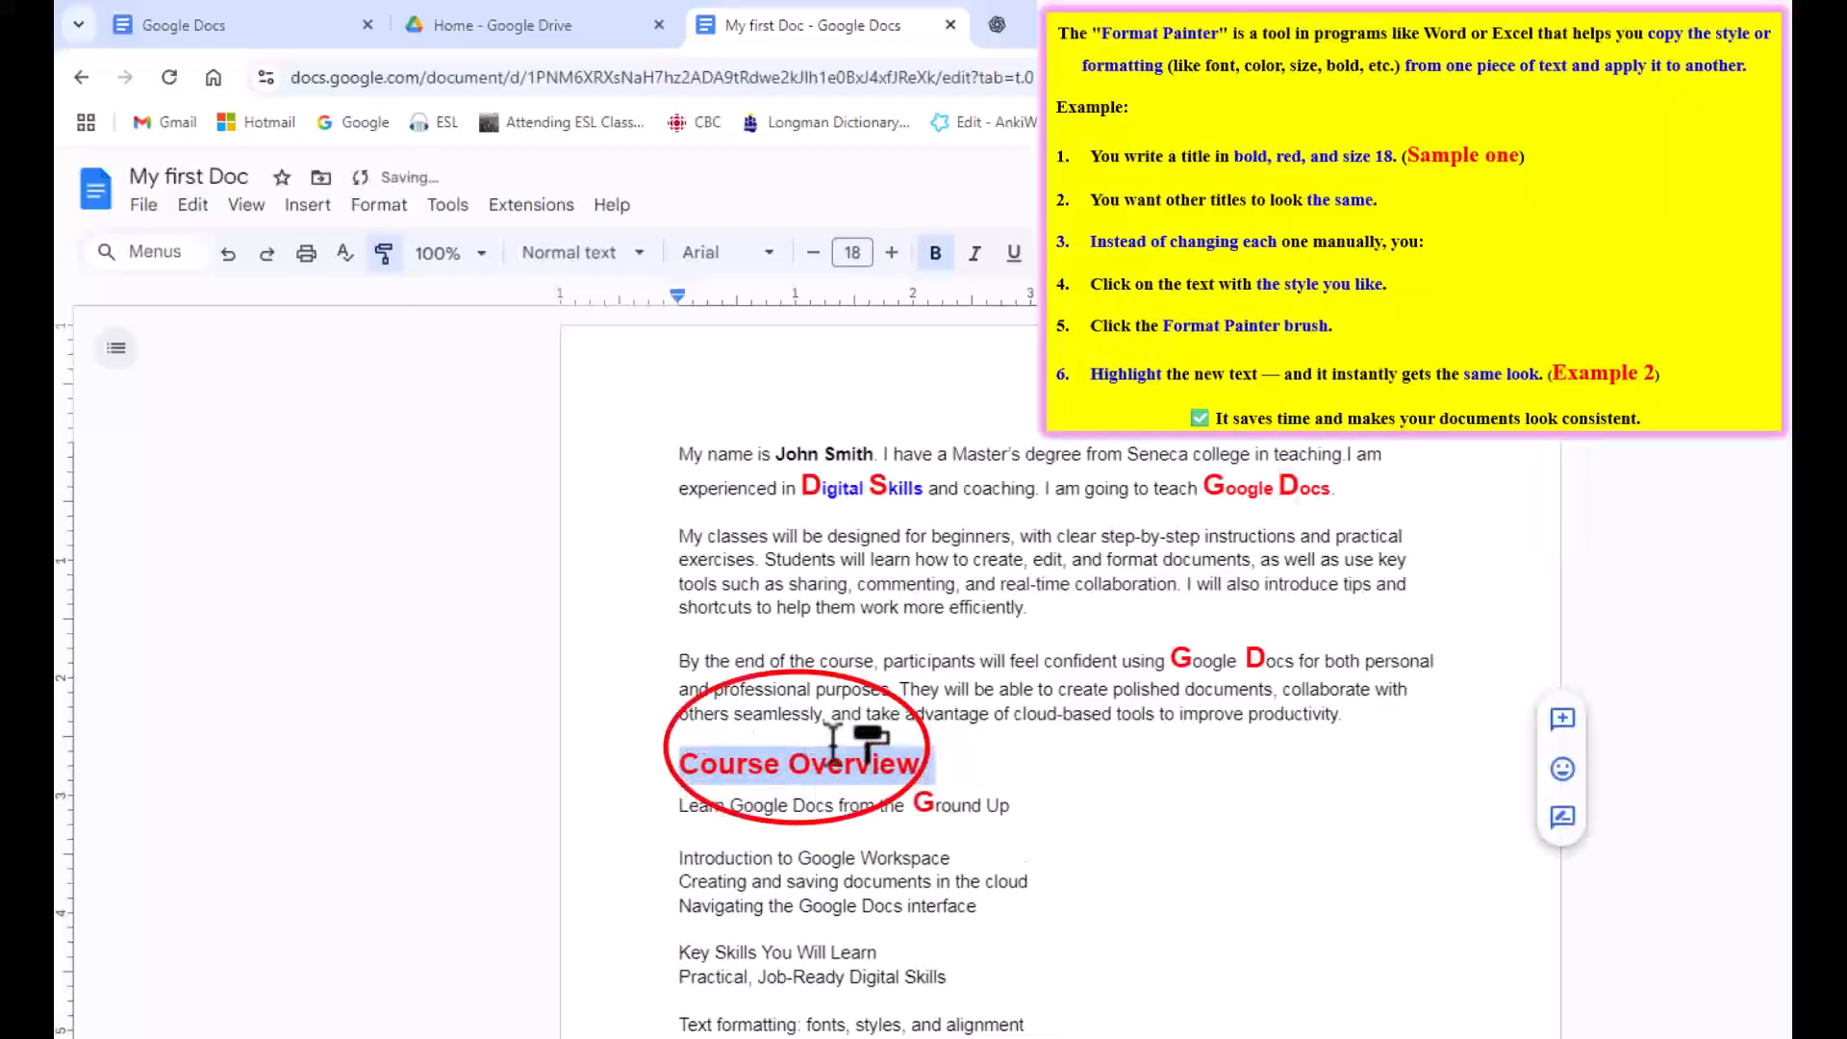
mouse_move(681, 953)
left_mouse_down()
mouse_move(939, 956)
mouse_move(925, 937)
left_mouse_up()
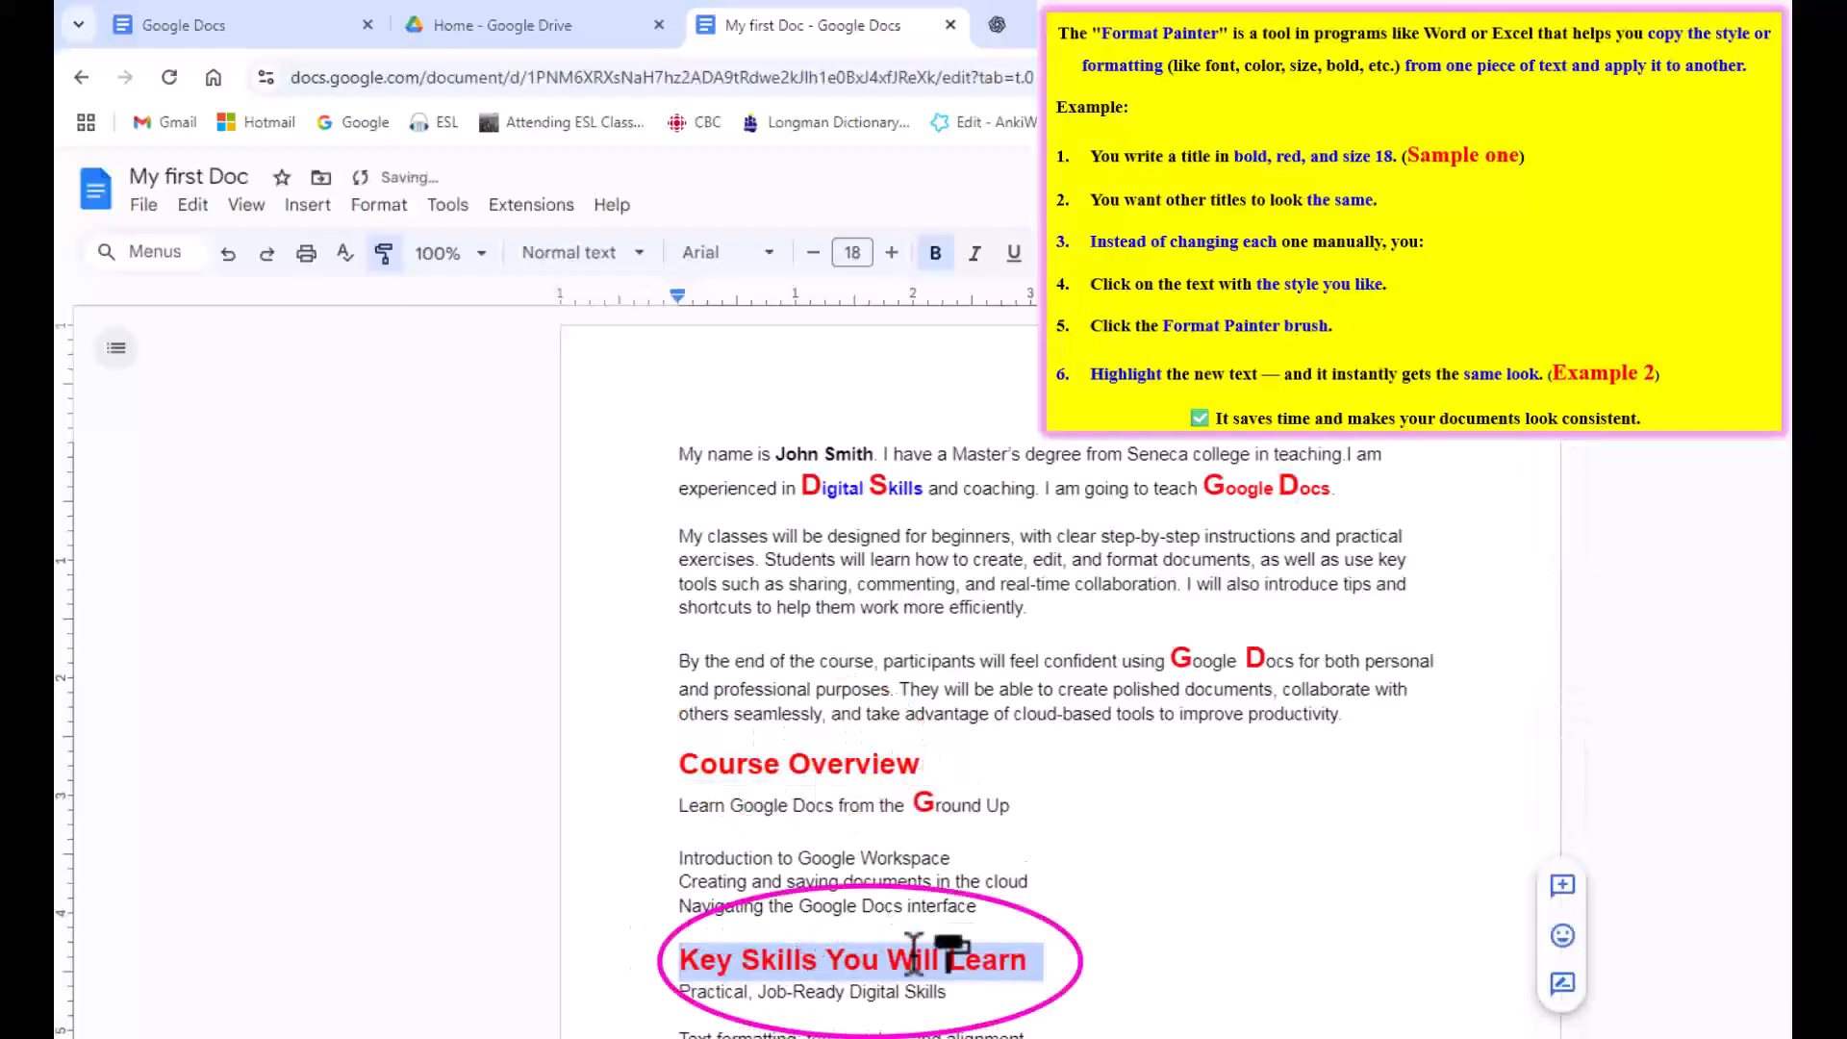
scroll(970, 904, "down", 5)
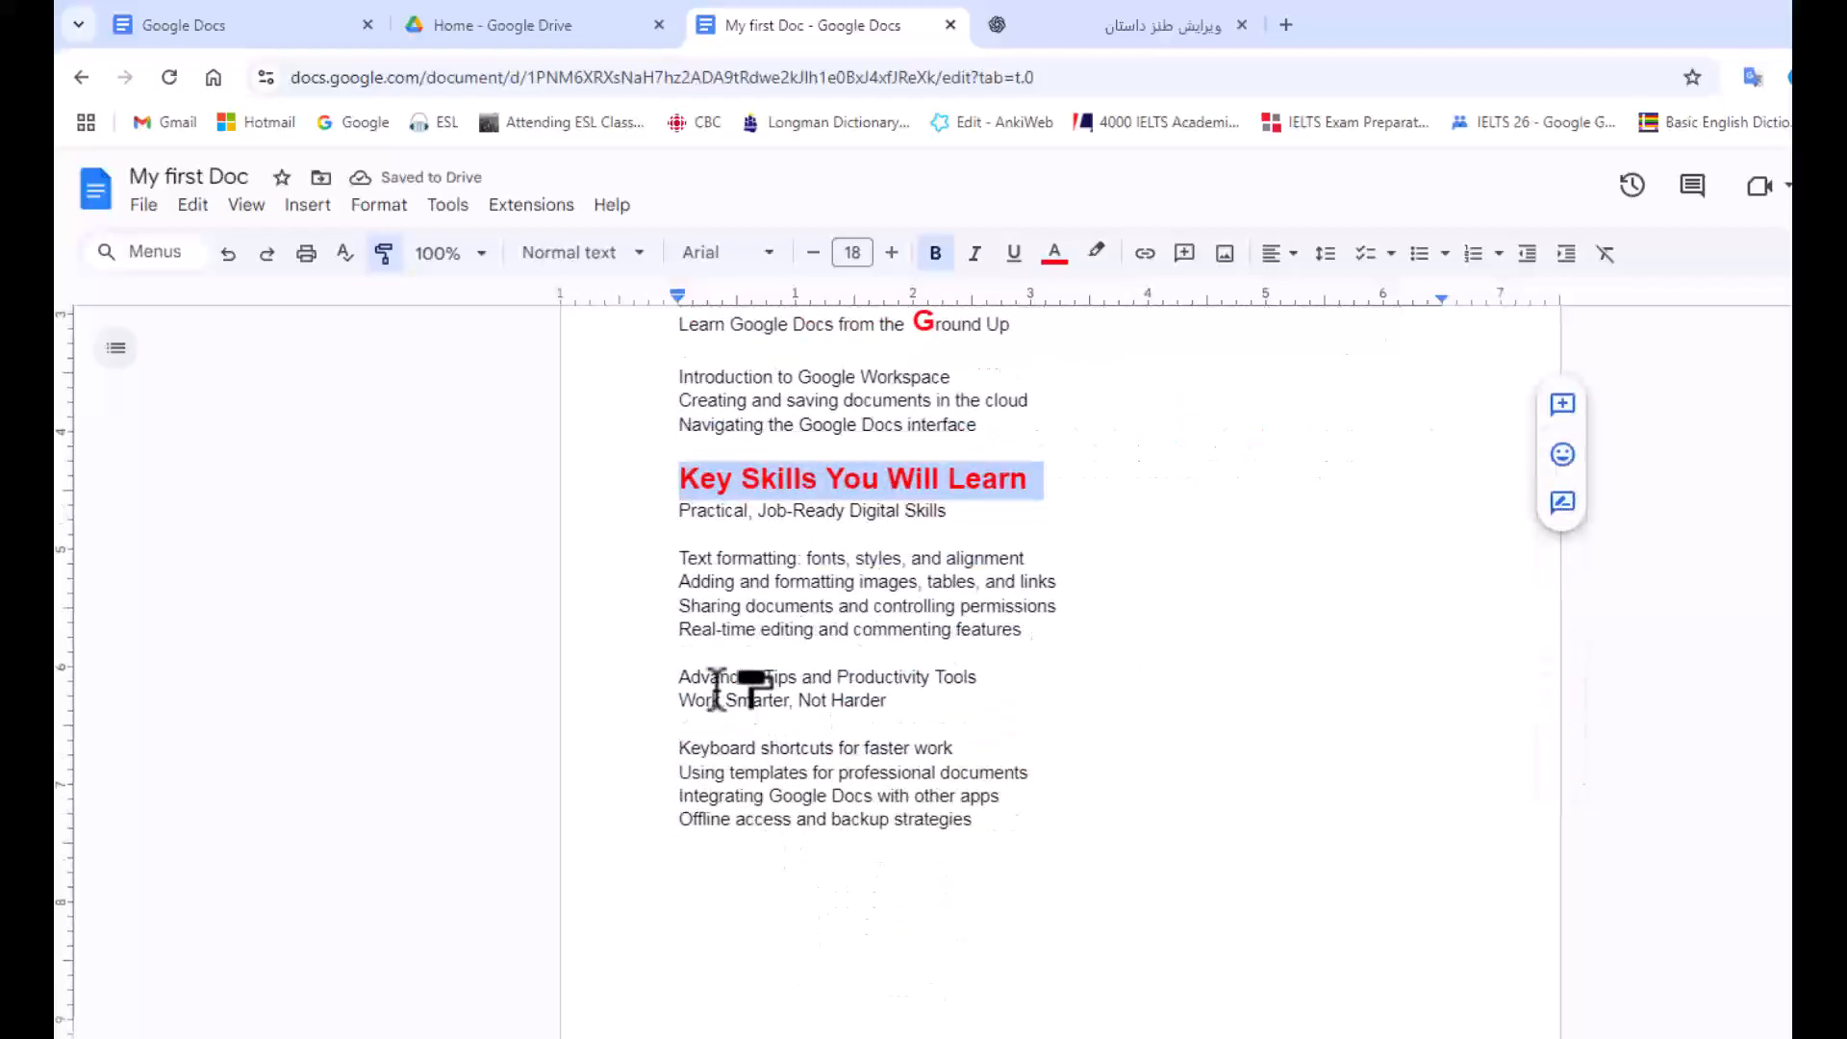
left_click_drag(680, 678, 1068, 676)
scroll(932, 708, "up", 1)
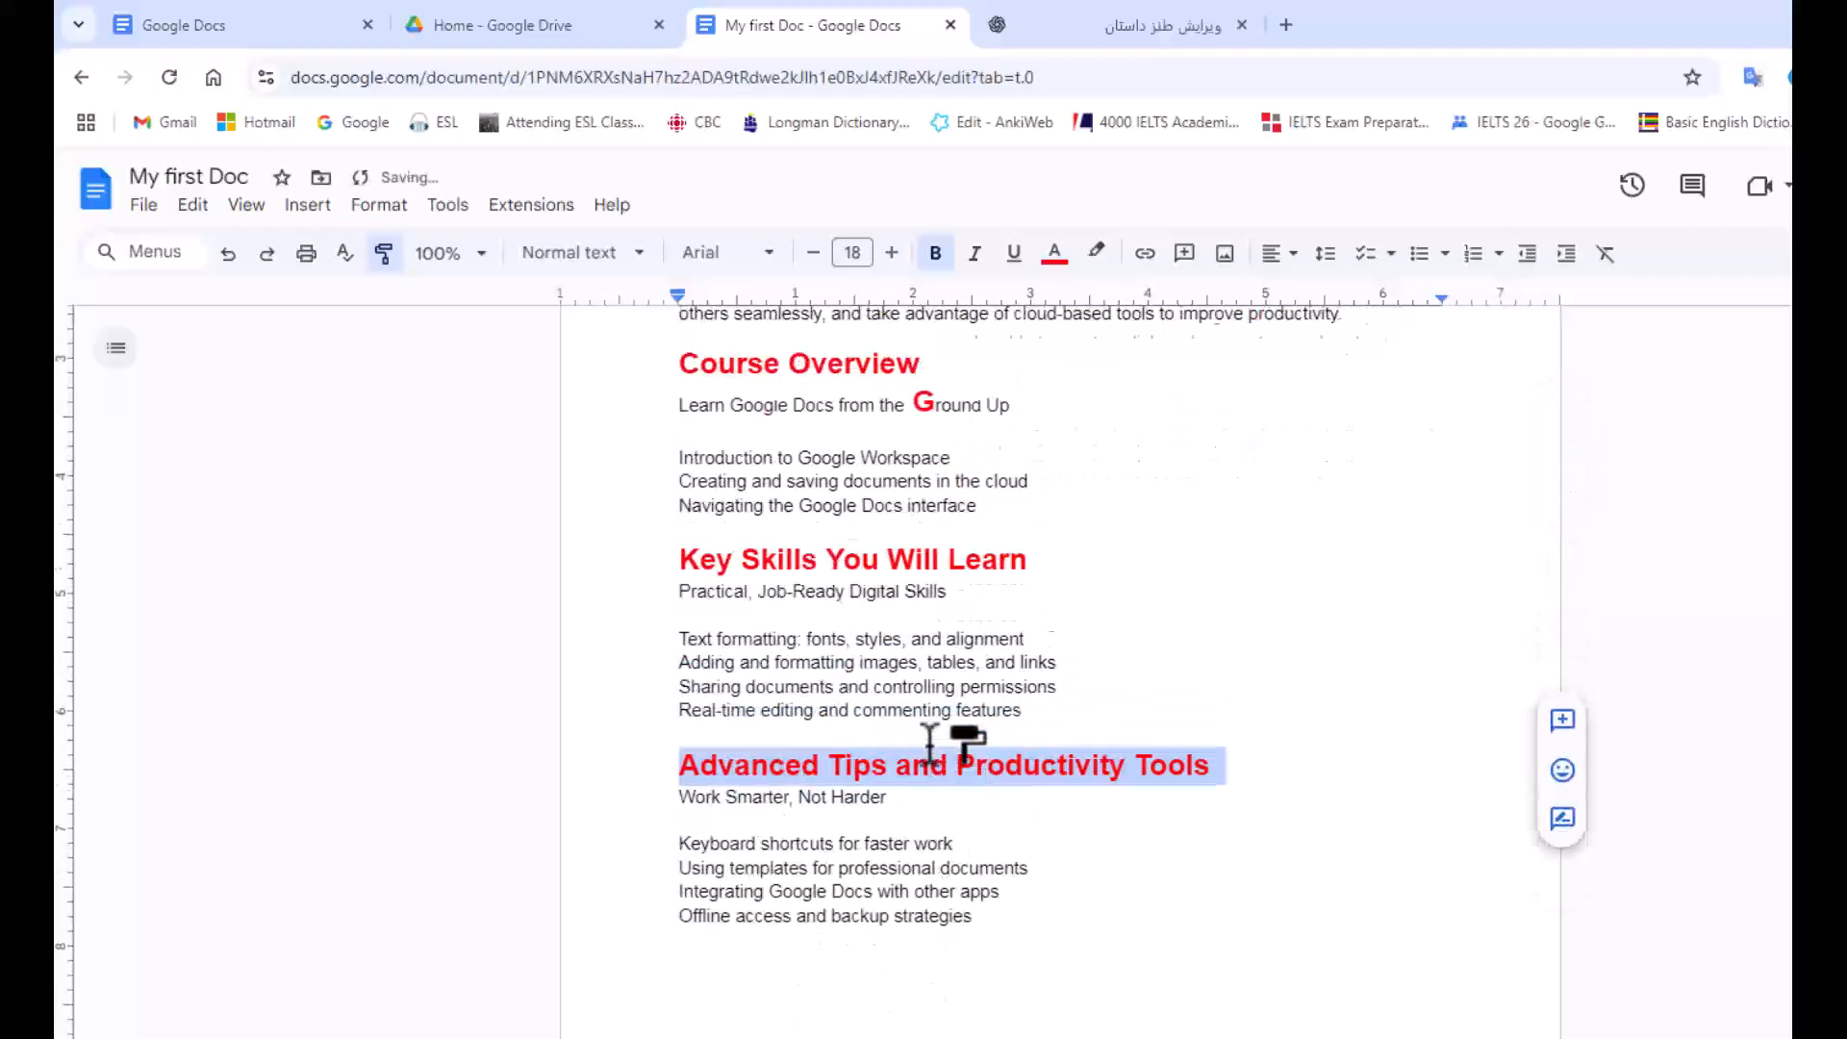
scroll(929, 745, "up", 4)
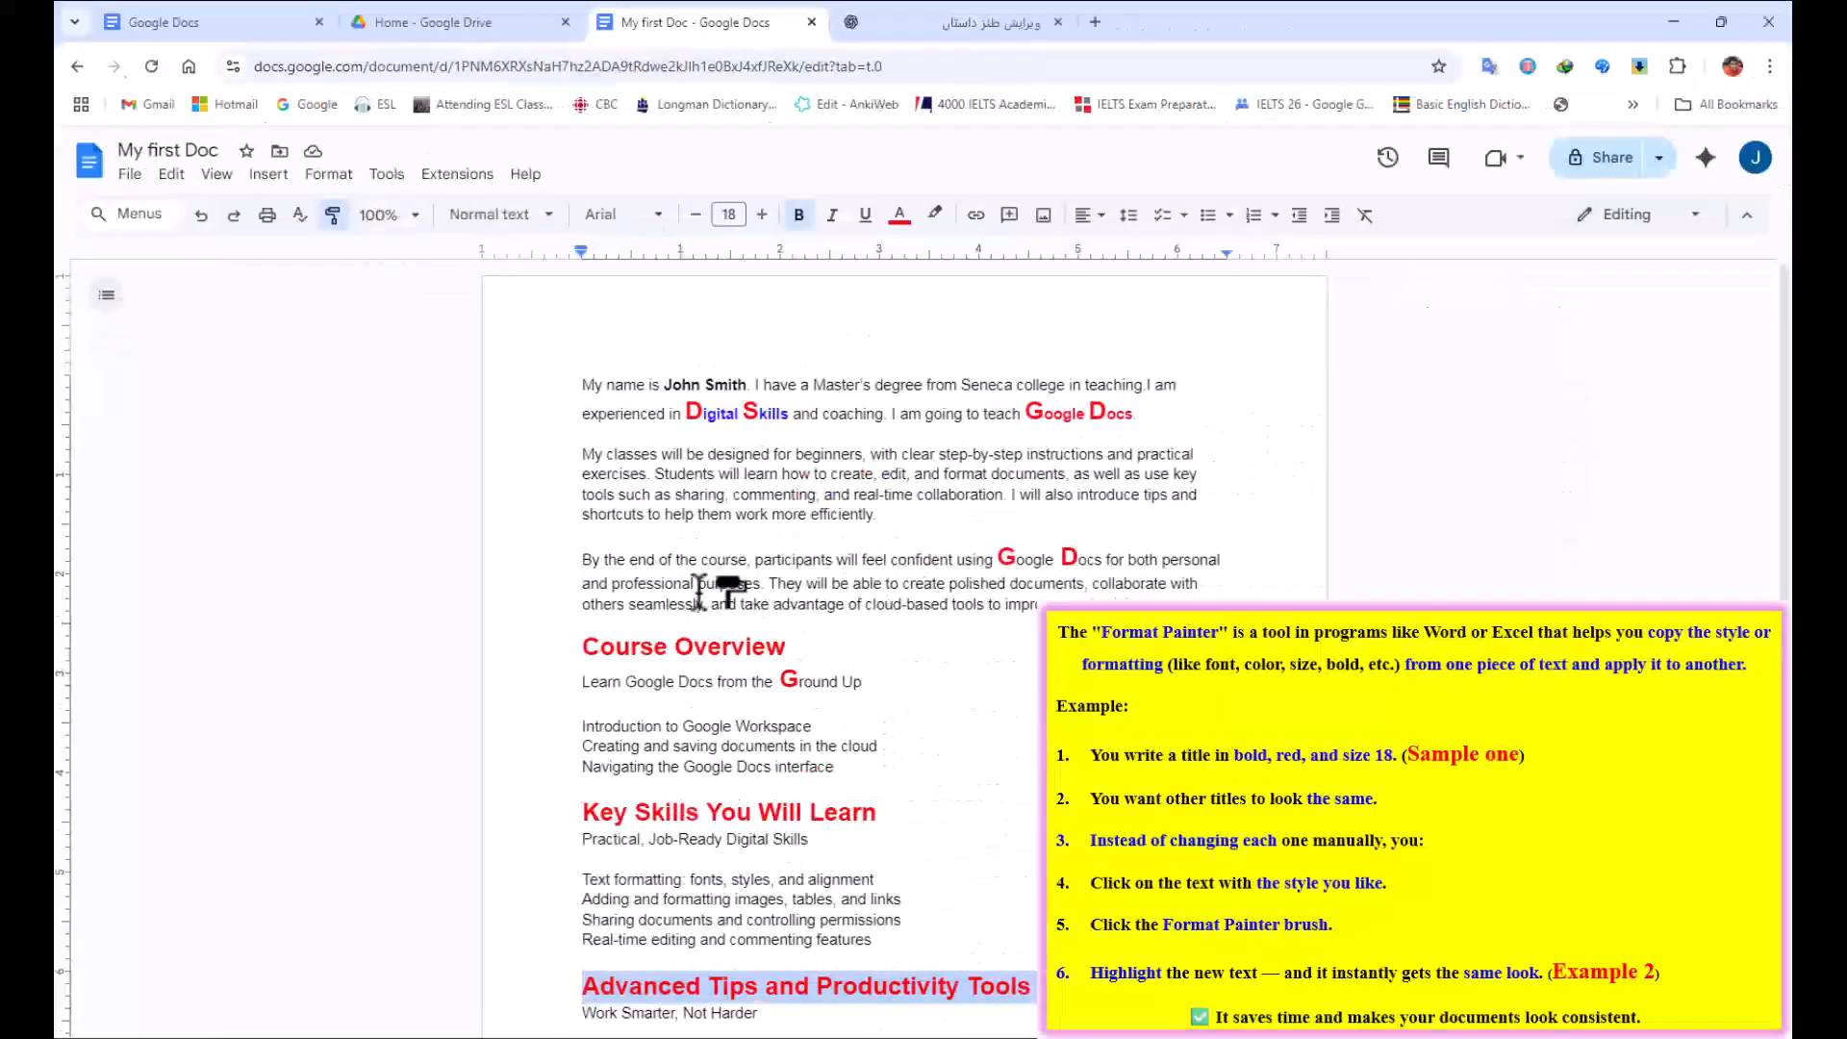
Paint the red, bold, size 18 style onto the "o" of "how", "create", "documents", "commenting" and "such" in the second paragraph, and turn off Paint format.
left_click(333, 218)
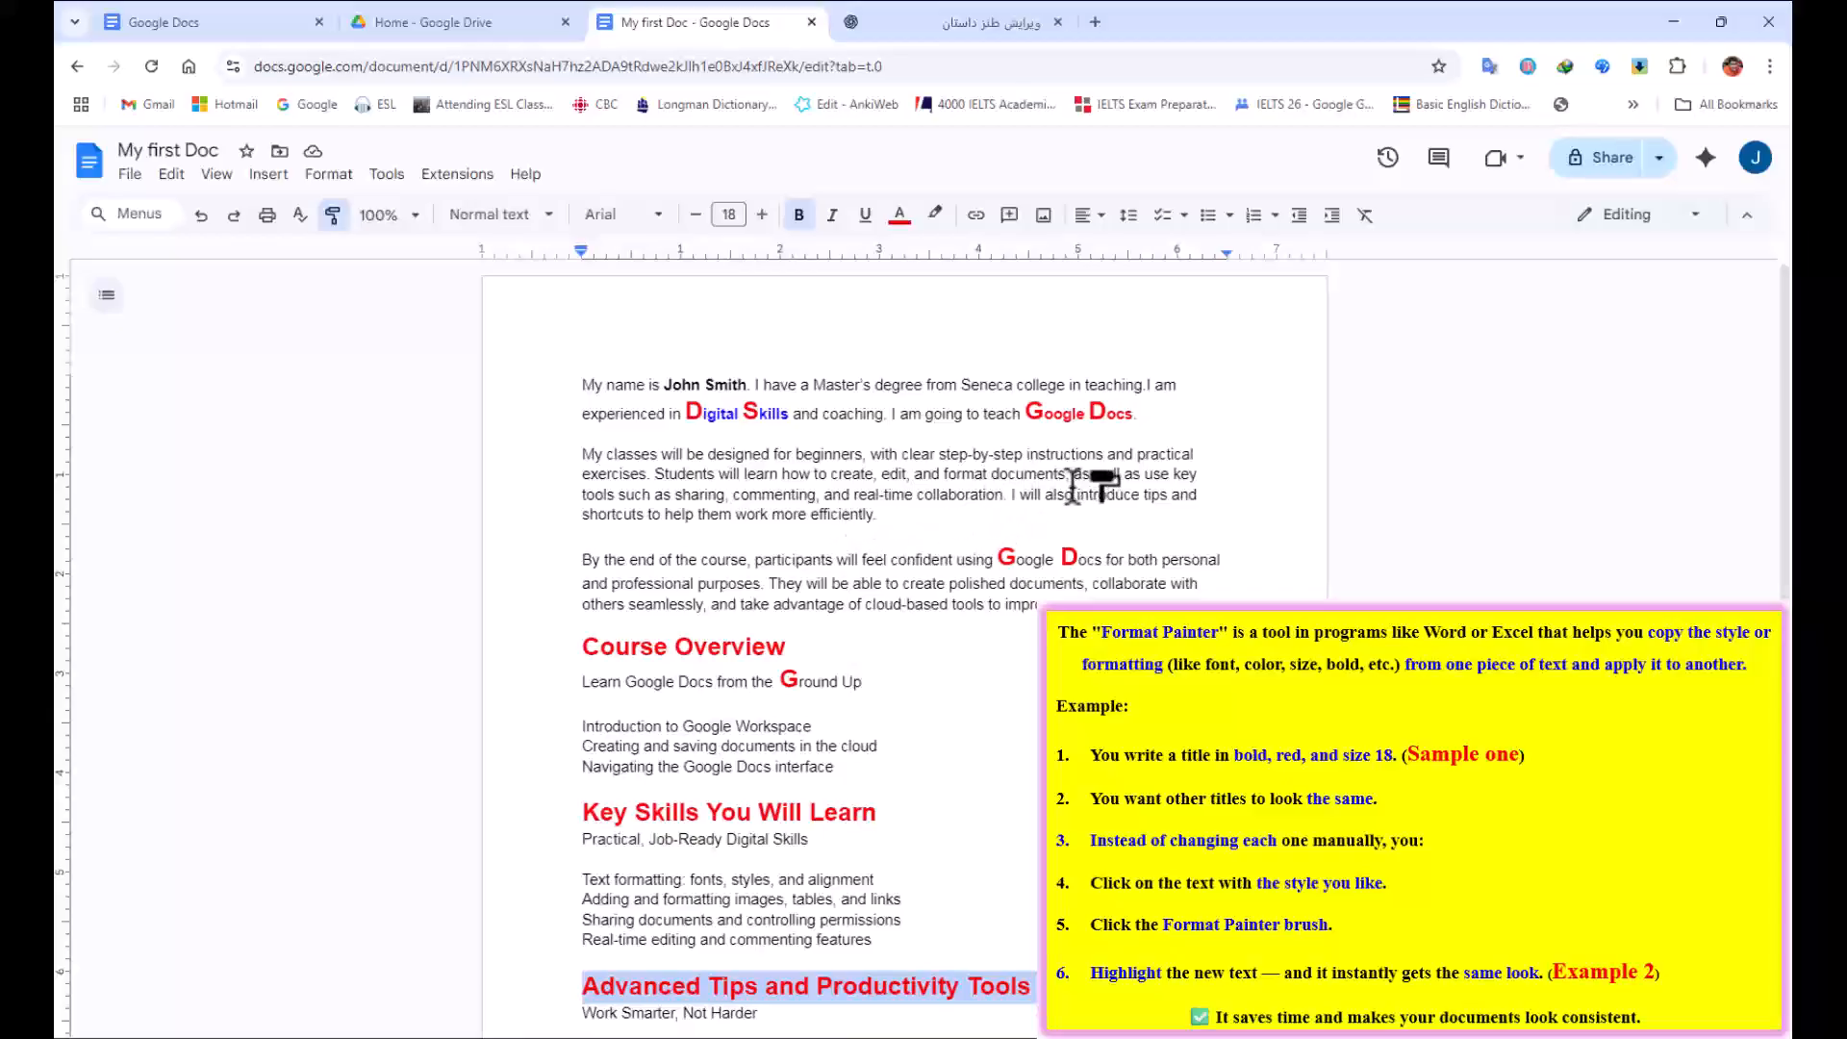
left_click_drag(785, 473, 797, 474)
double_click(860, 481)
double_click(1066, 489)
double_click(874, 516)
double_click(722, 520)
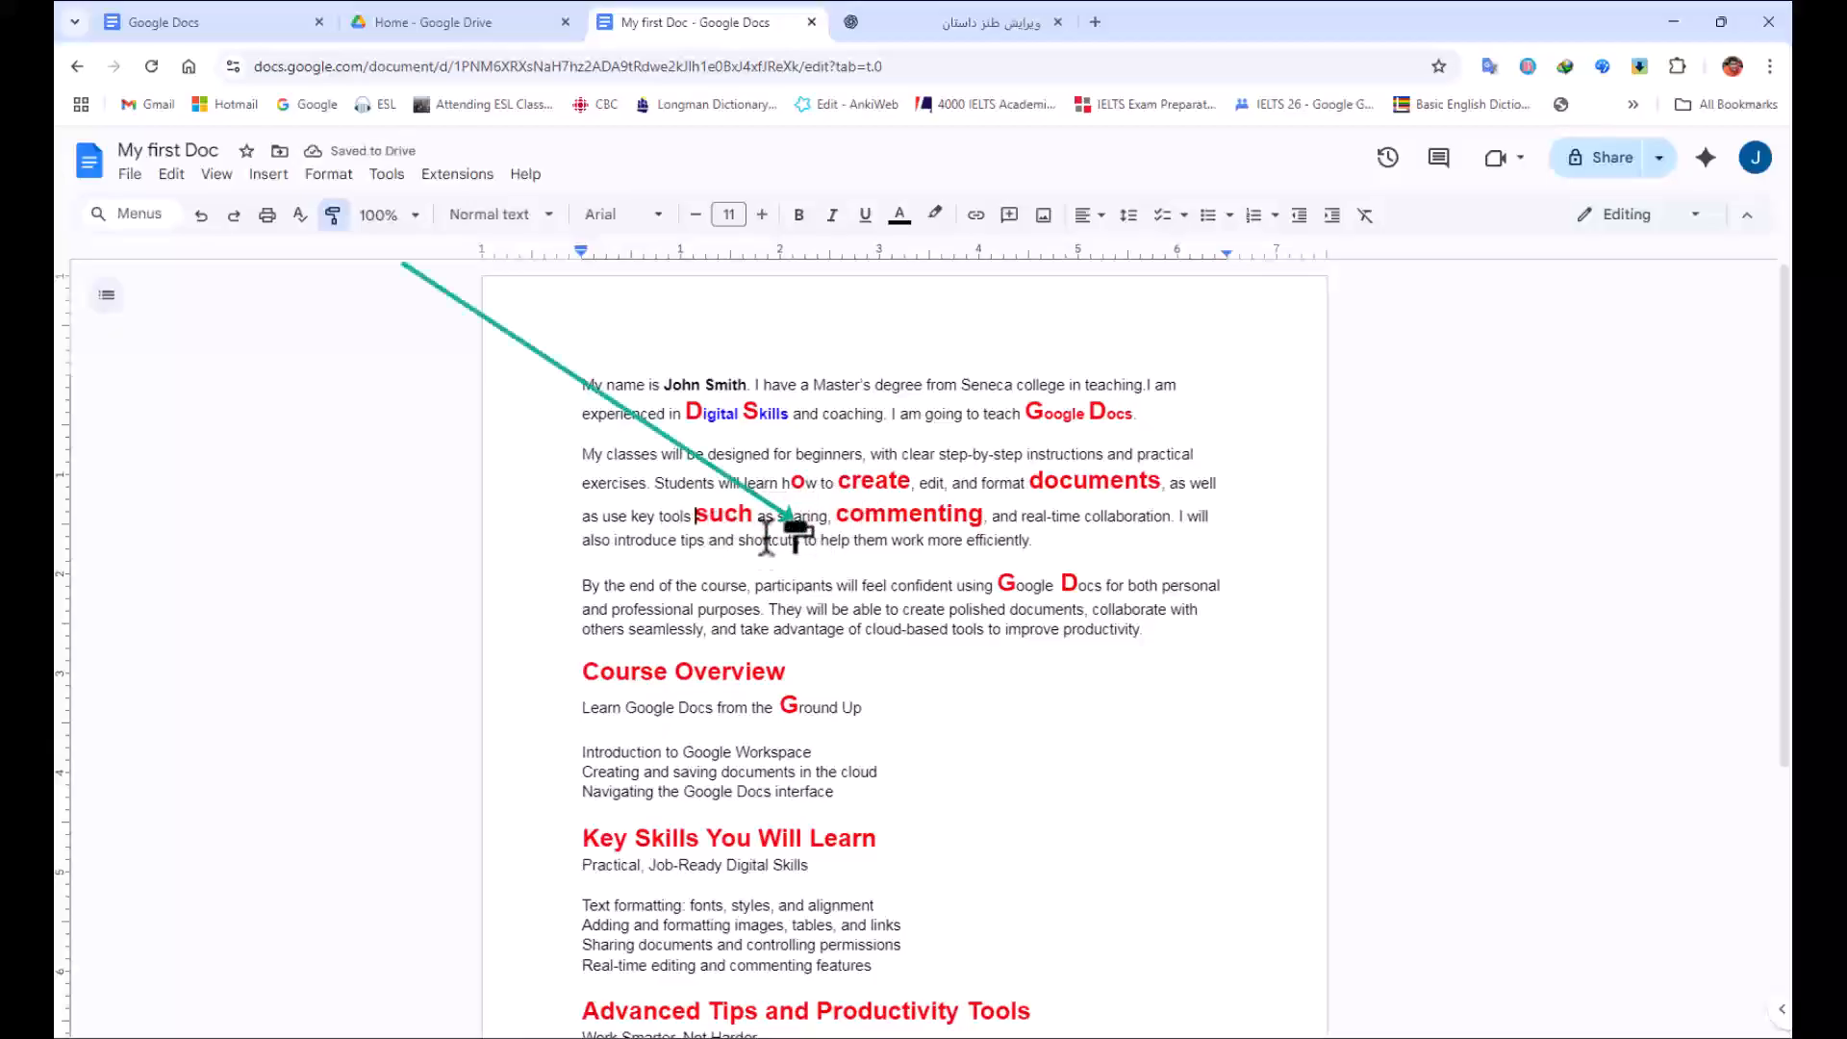
left_click(333, 214)
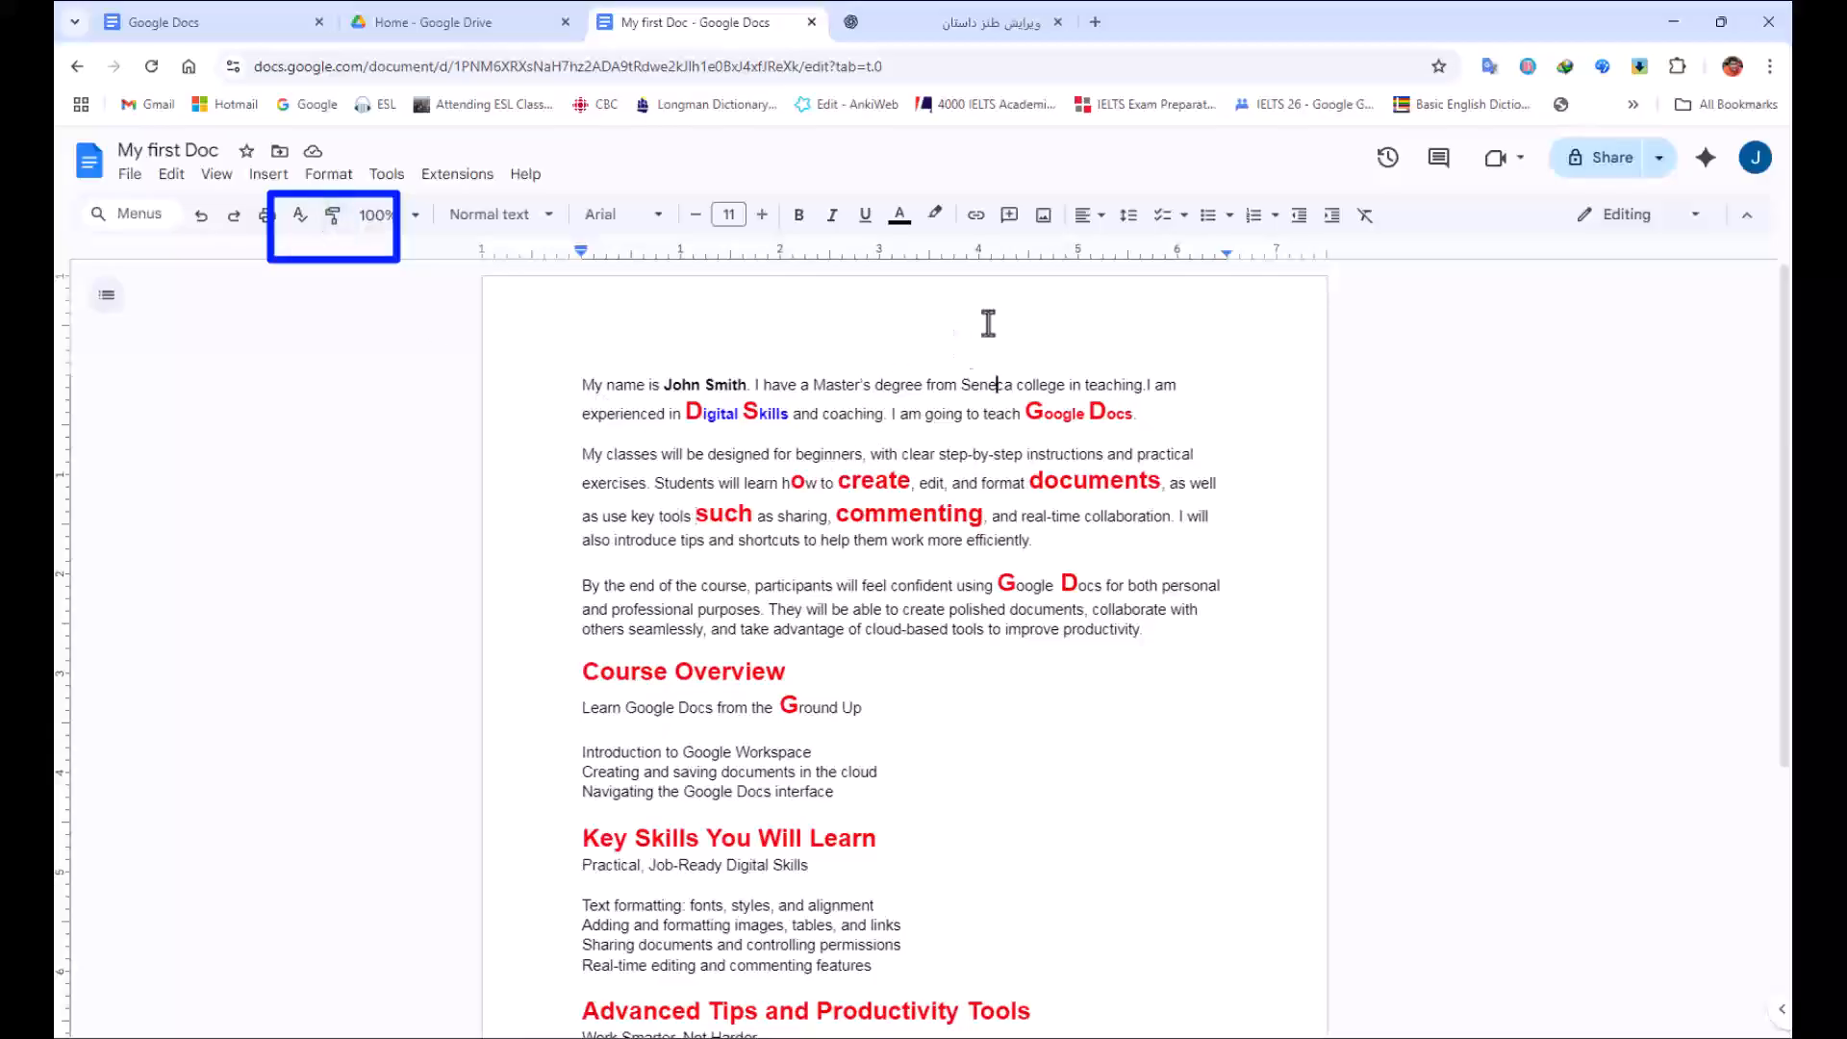
double_click(801, 480)
left_click(787, 519)
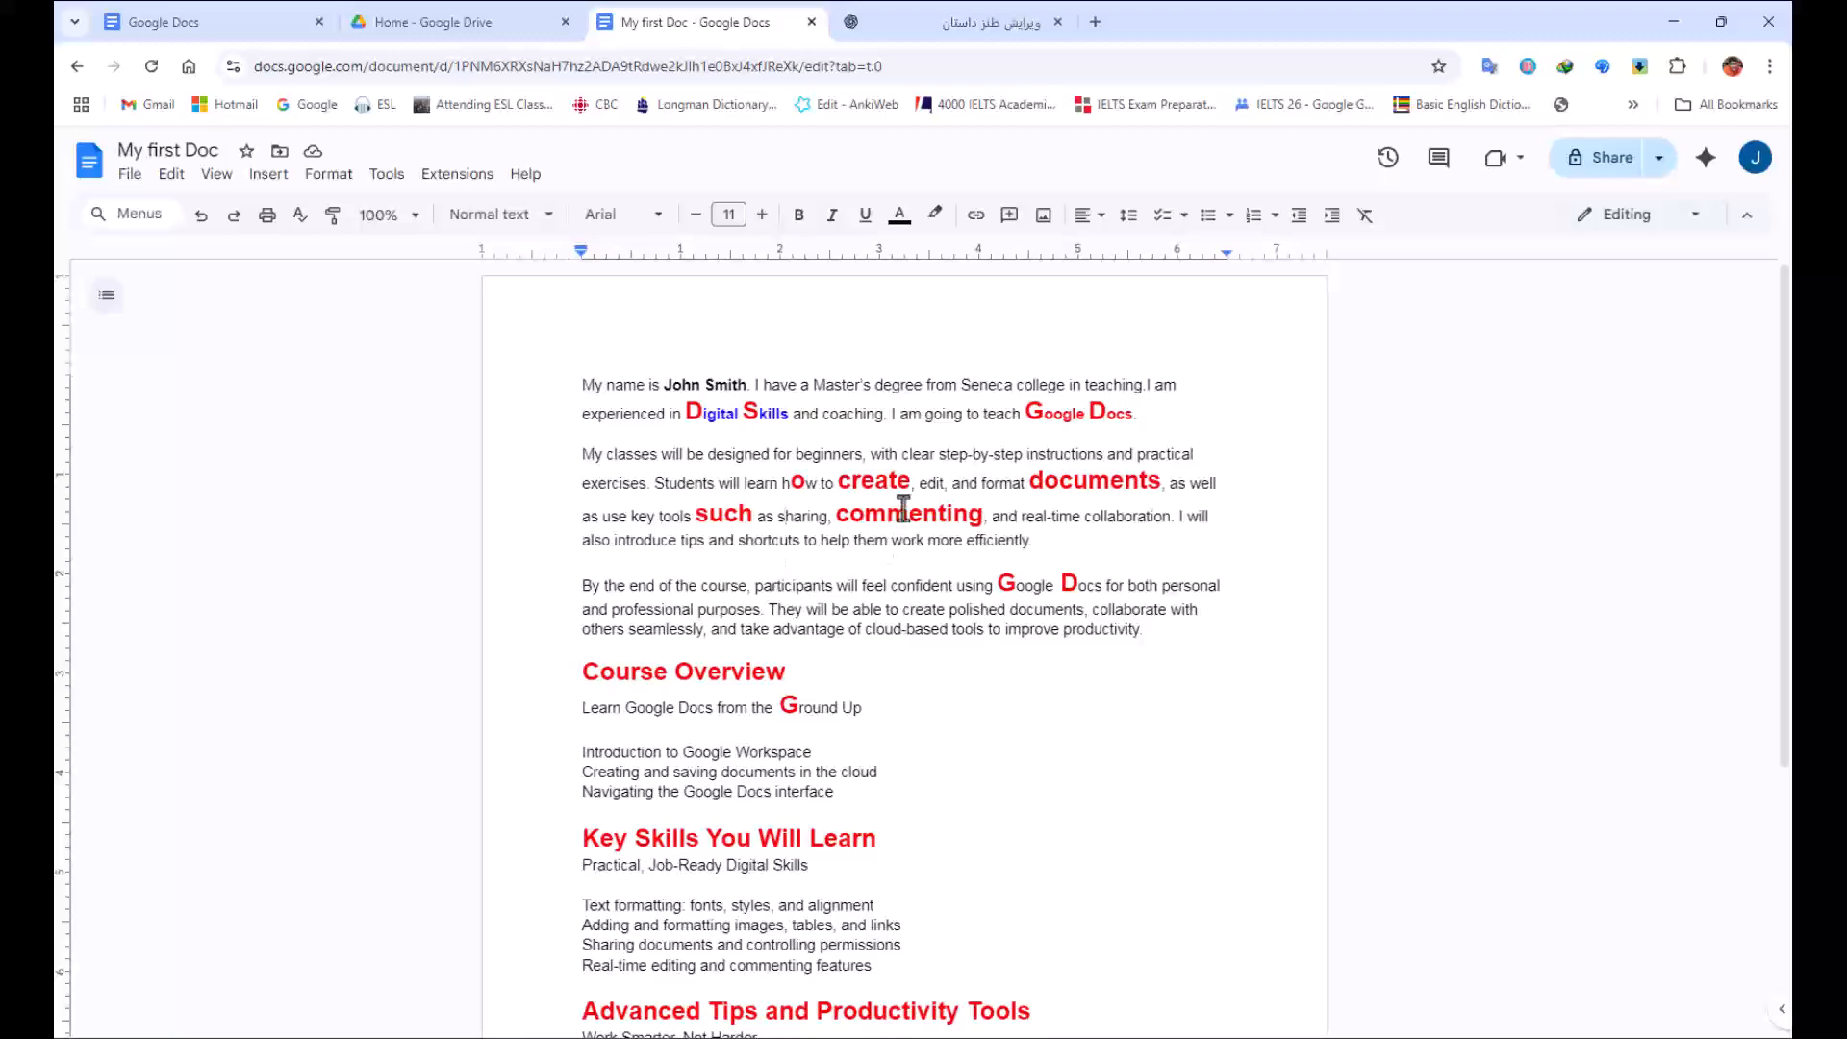
Undo the painted formatting in the second paragraph and on the three section headings.
key("ctrl+z")
key("ctrl+z")
key("ctrl+z")
key("ctrl+z")
key("ctrl+z")
key("ctrl+z")
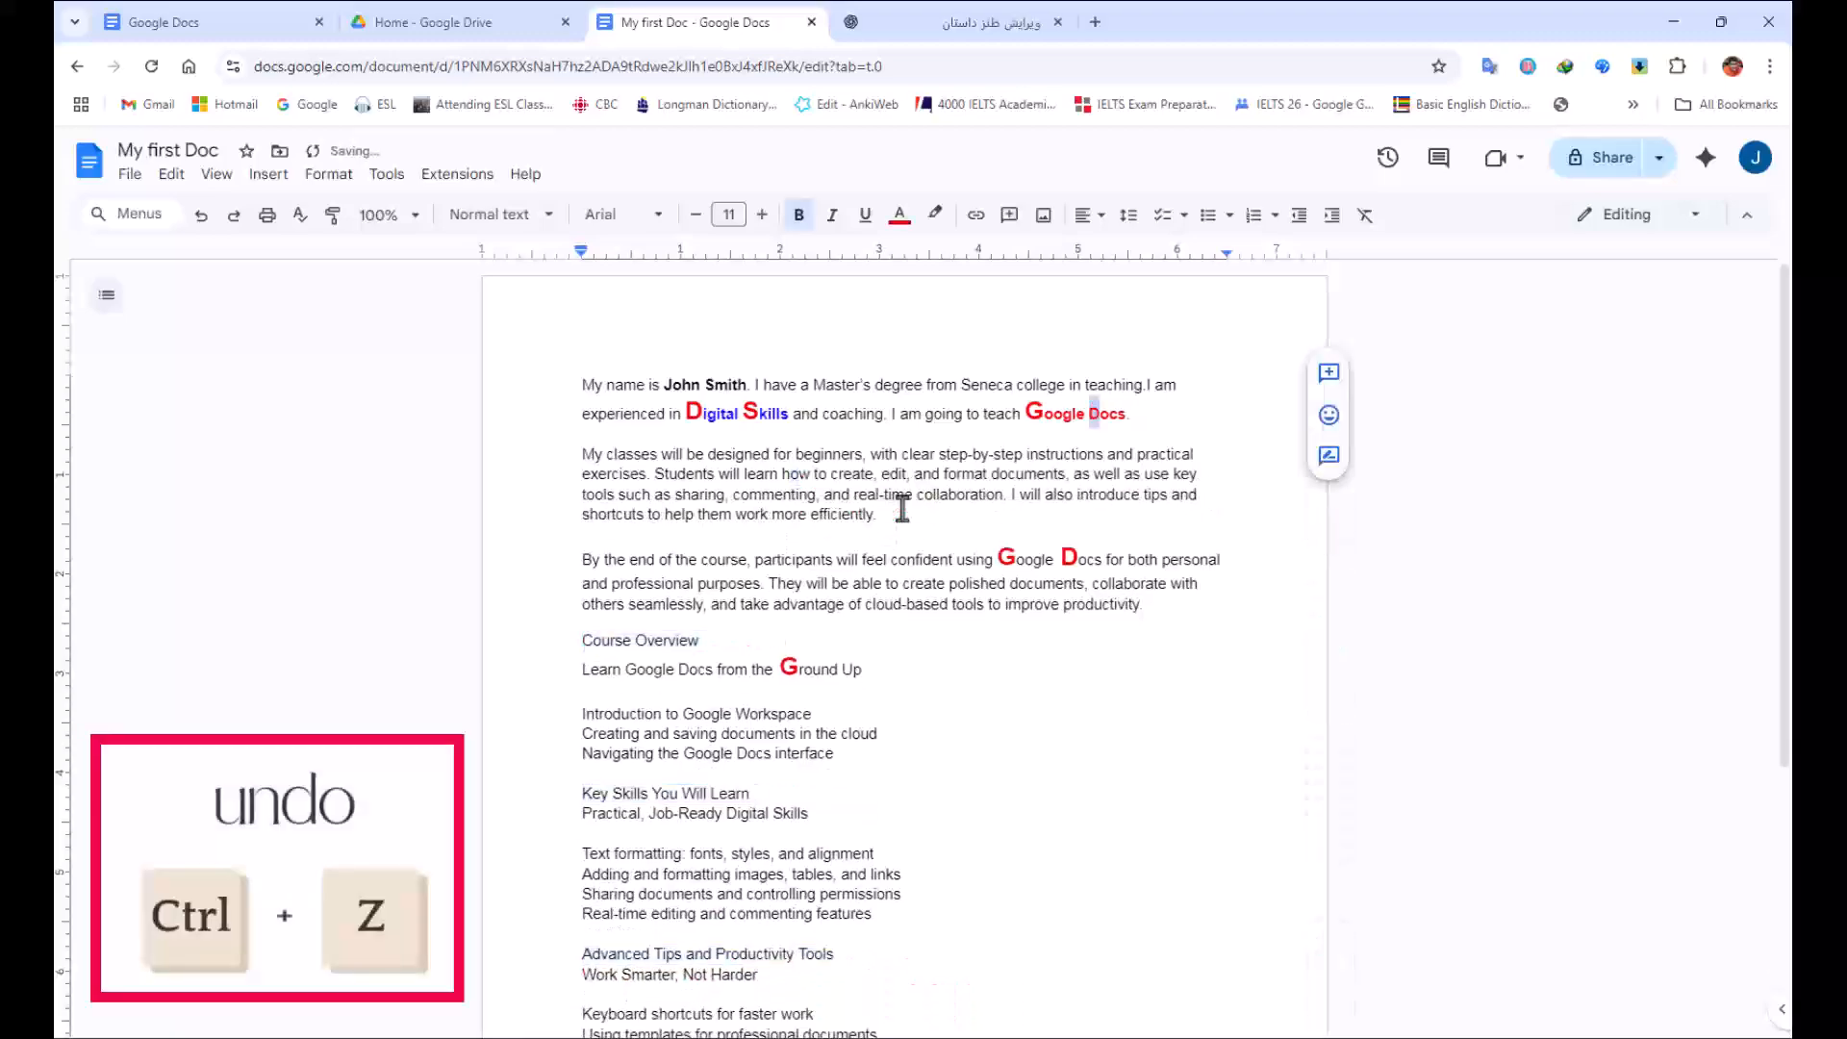
Undo the painted formatting of the initials in the first paragraph, "Ground Up" and "Docs", and the formatting of the third paragraph's "G".
left_click(198, 215)
left_click(198, 215)
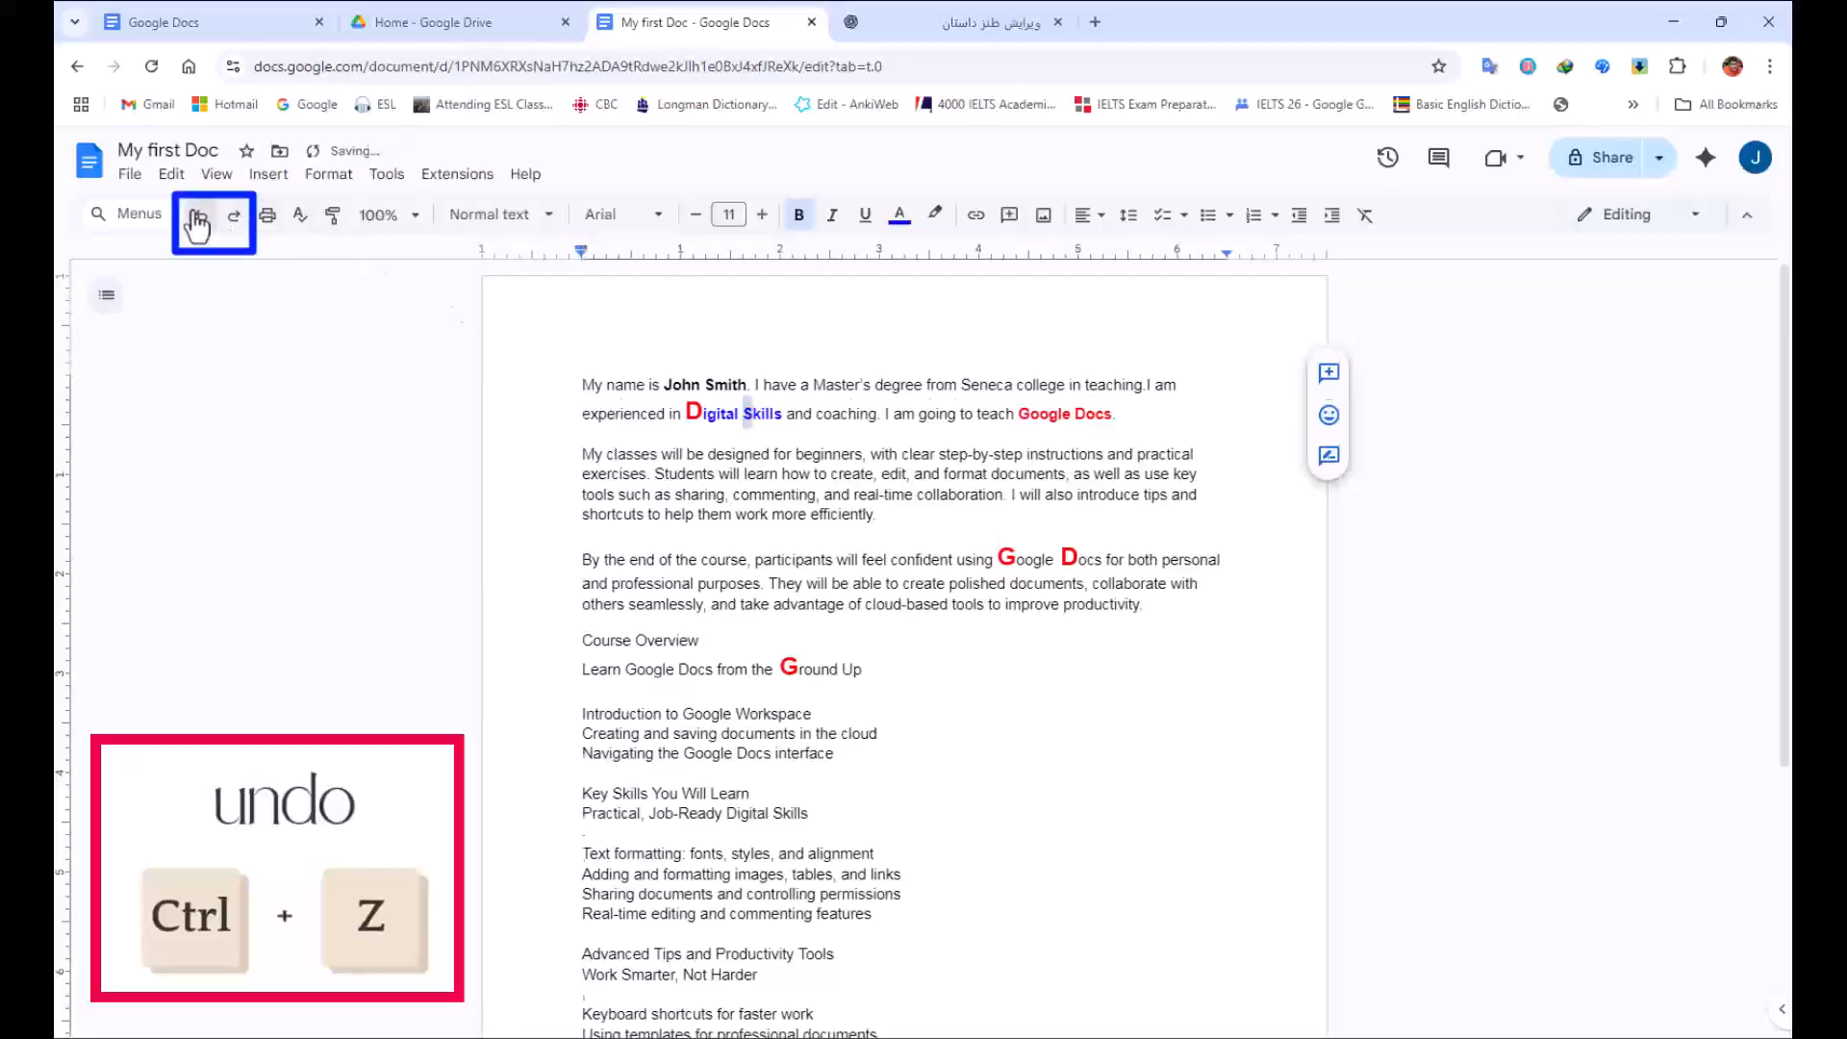
left_click(198, 215)
left_click(198, 216)
left_click(199, 215)
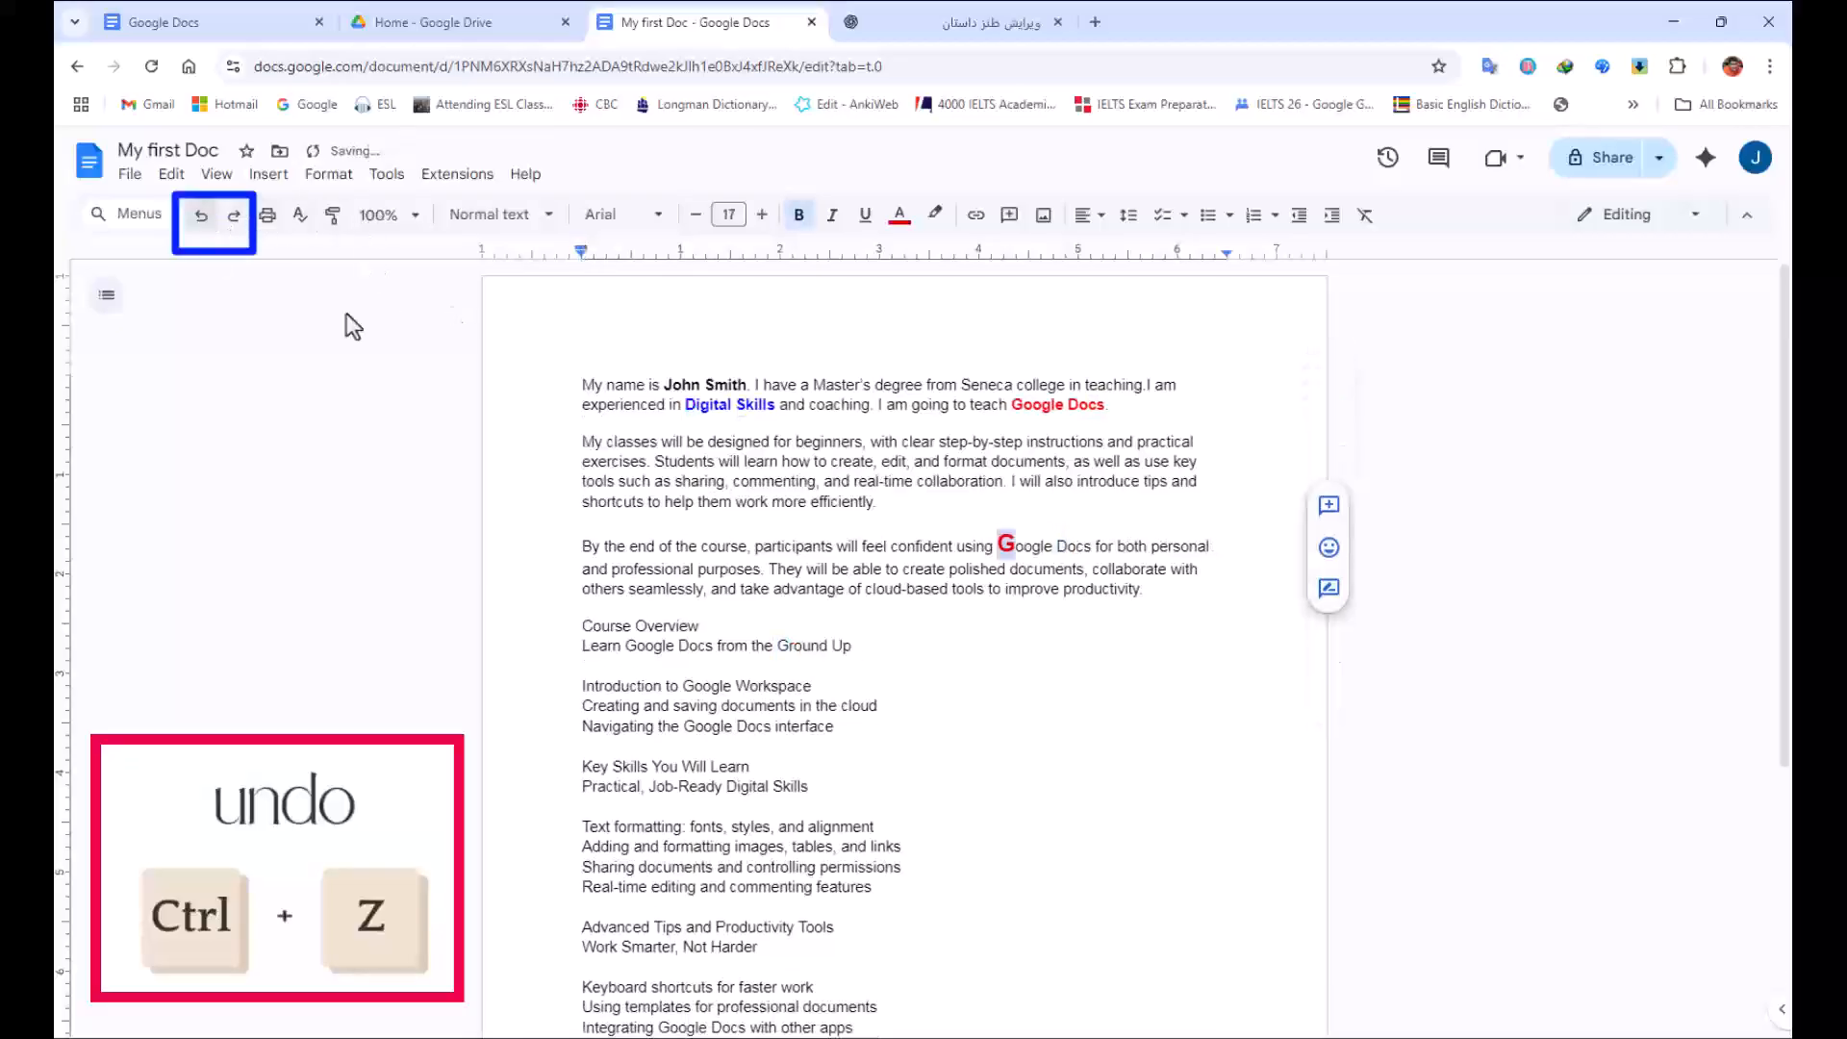
left_click(200, 223)
left_click(200, 218)
left_click(200, 217)
left_click(201, 218)
left_click(200, 217)
left_click(200, 217)
left_click(869, 486)
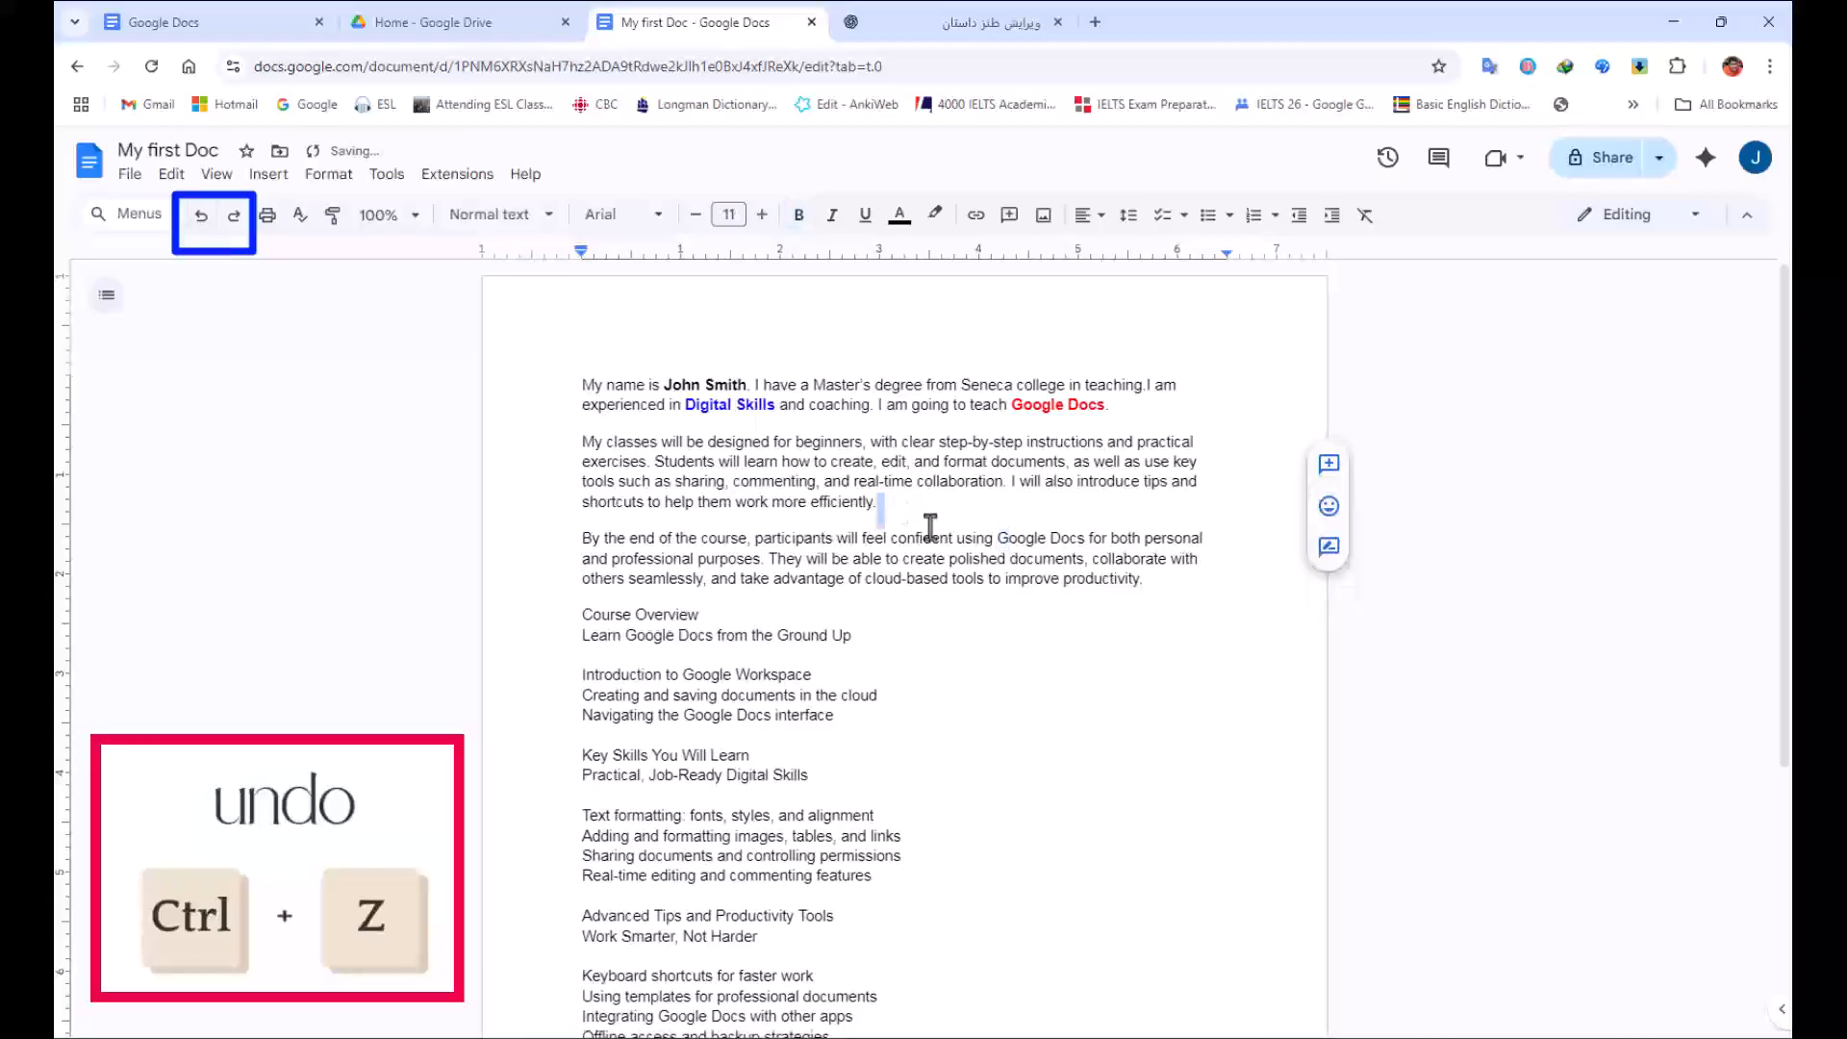
Redo the undone formatting of the initials, the three section headings and the "o" of "how" in the second paragraph.
left_click(233, 221)
left_click(233, 220)
left_click(233, 221)
left_click(232, 220)
left_click(233, 220)
left_click(232, 220)
left_click(233, 220)
left_click(232, 220)
left_click(234, 221)
left_click(233, 221)
left_click(234, 221)
left_click(234, 221)
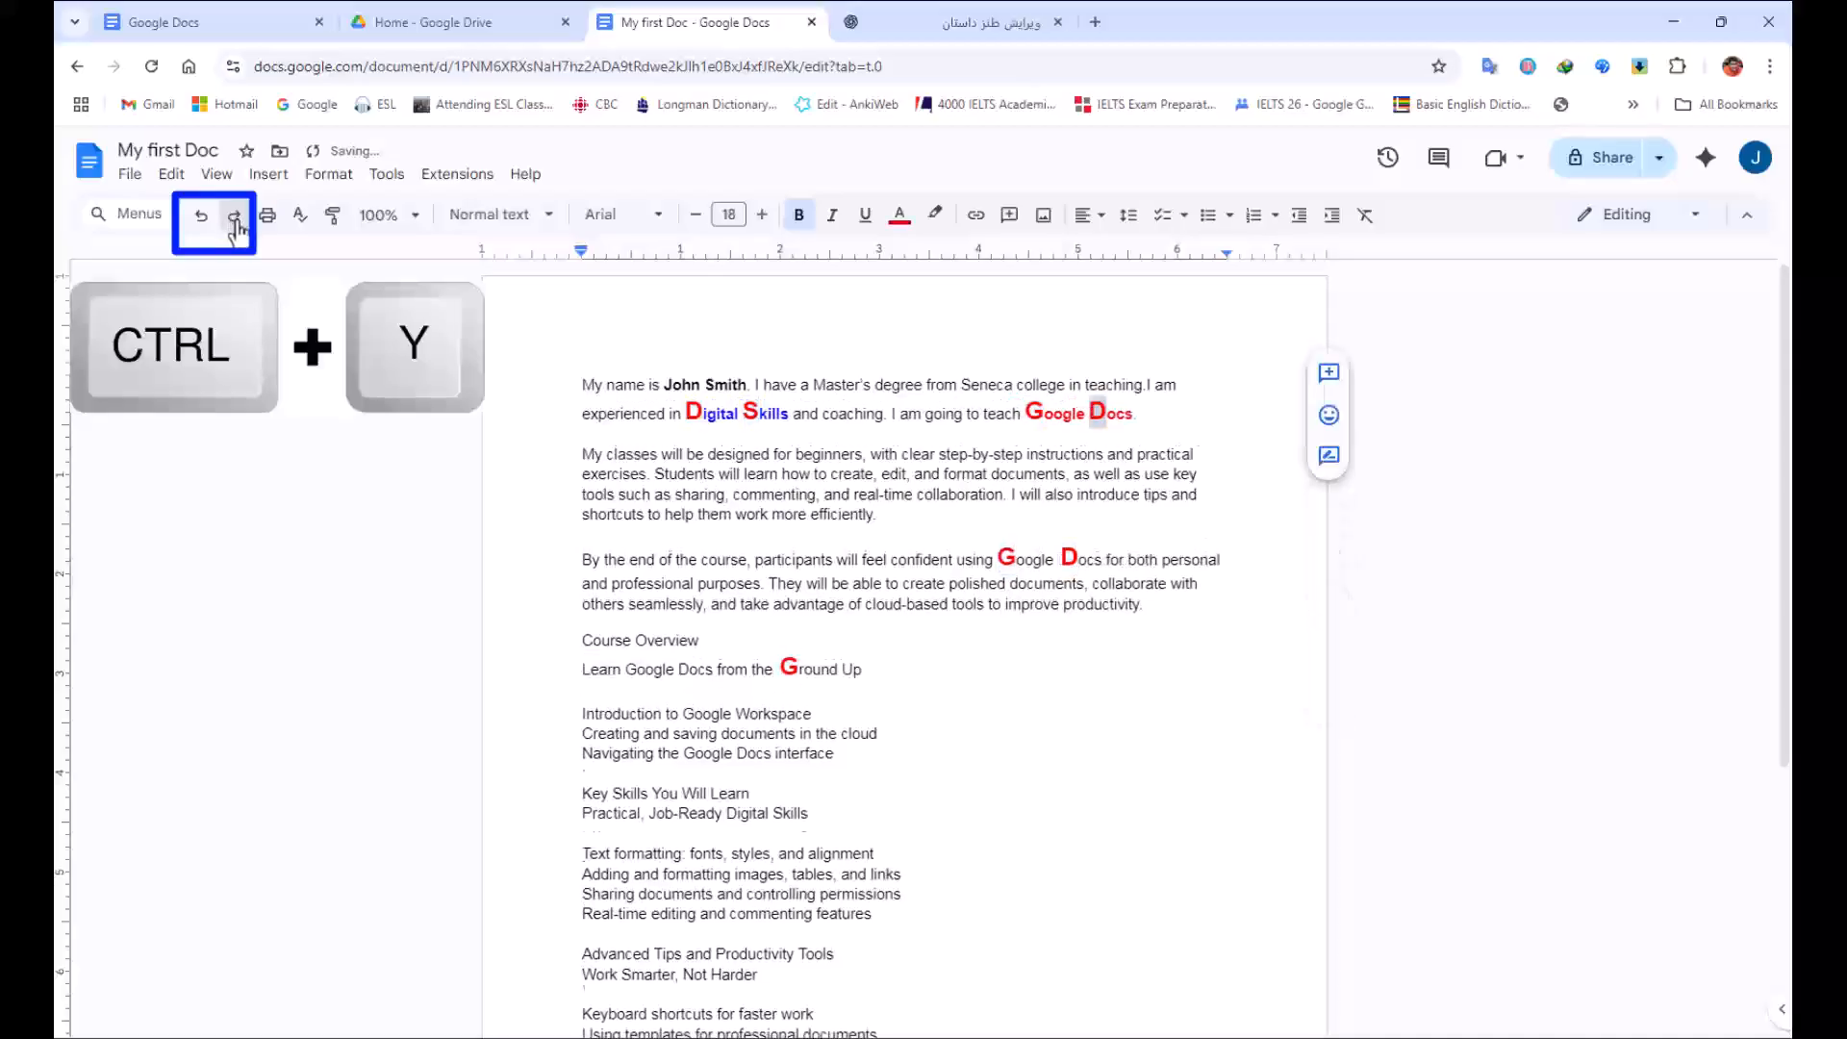
left_click(235, 223)
left_click(236, 224)
left_click(832, 522)
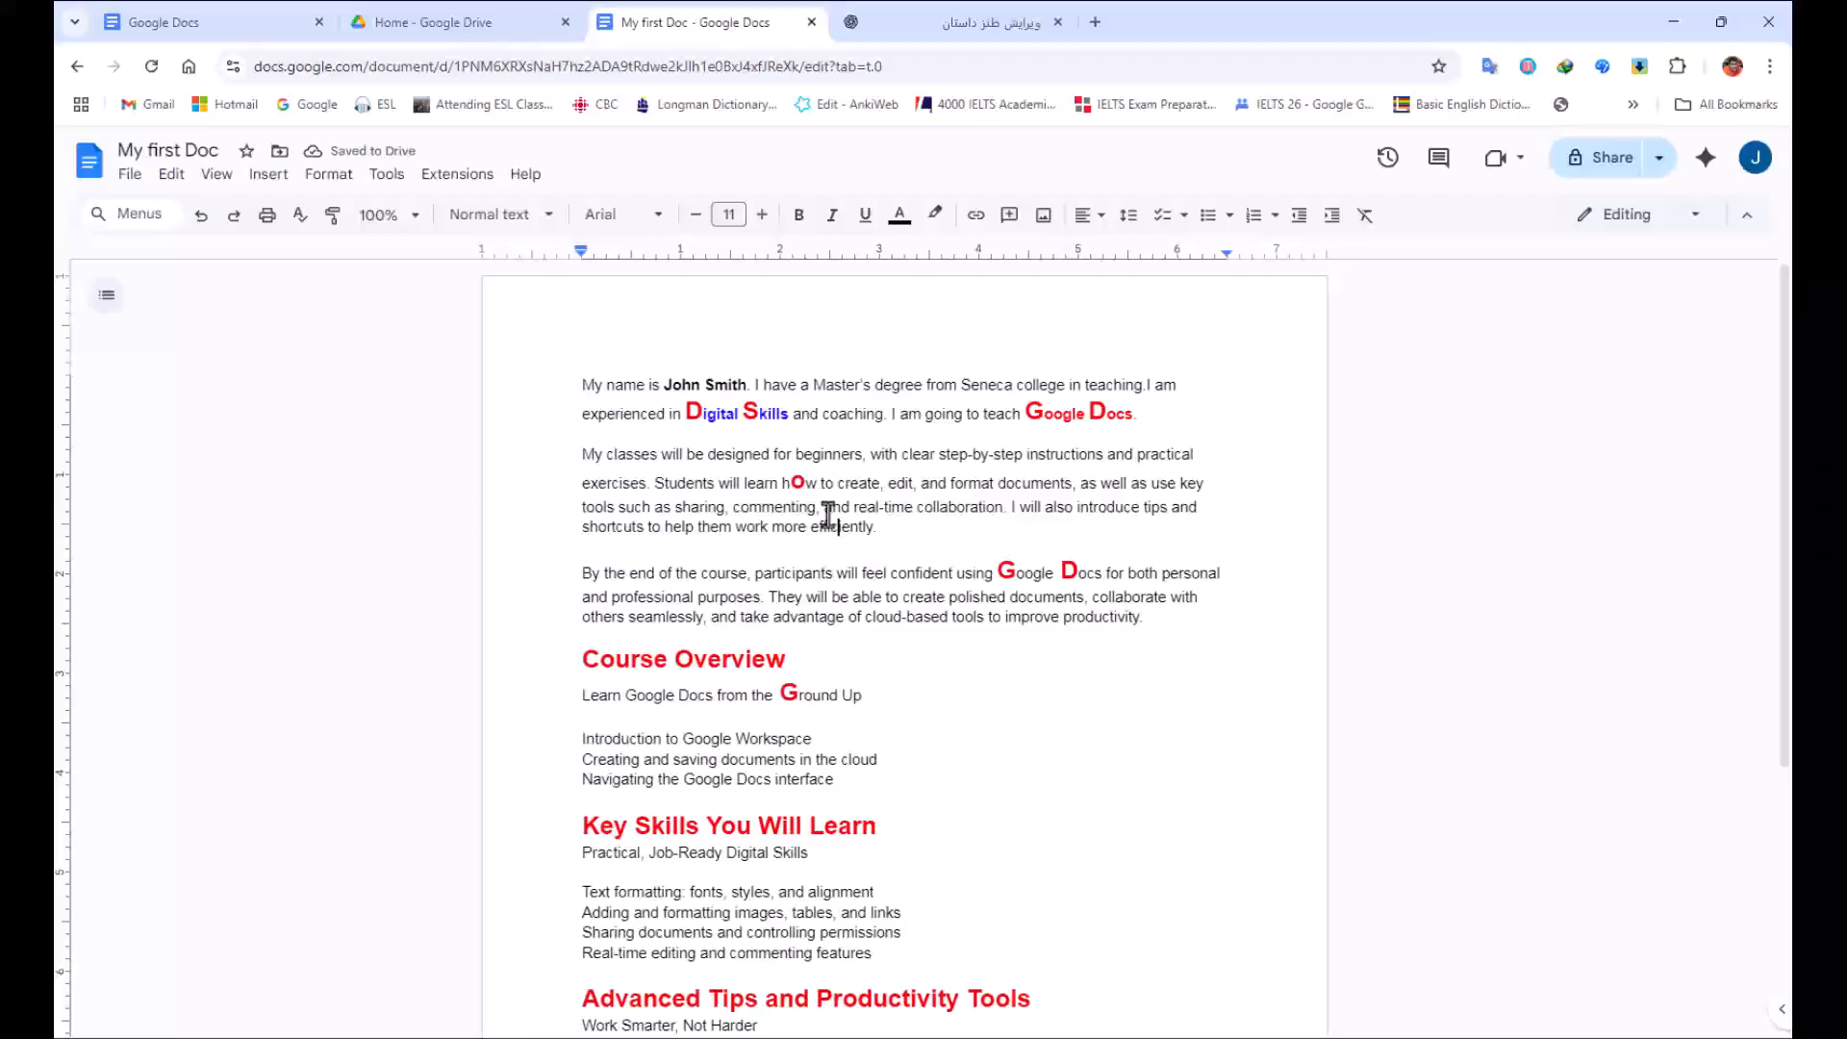
Select the entire document text and clear all of its formatting.
key("ctrl+a")
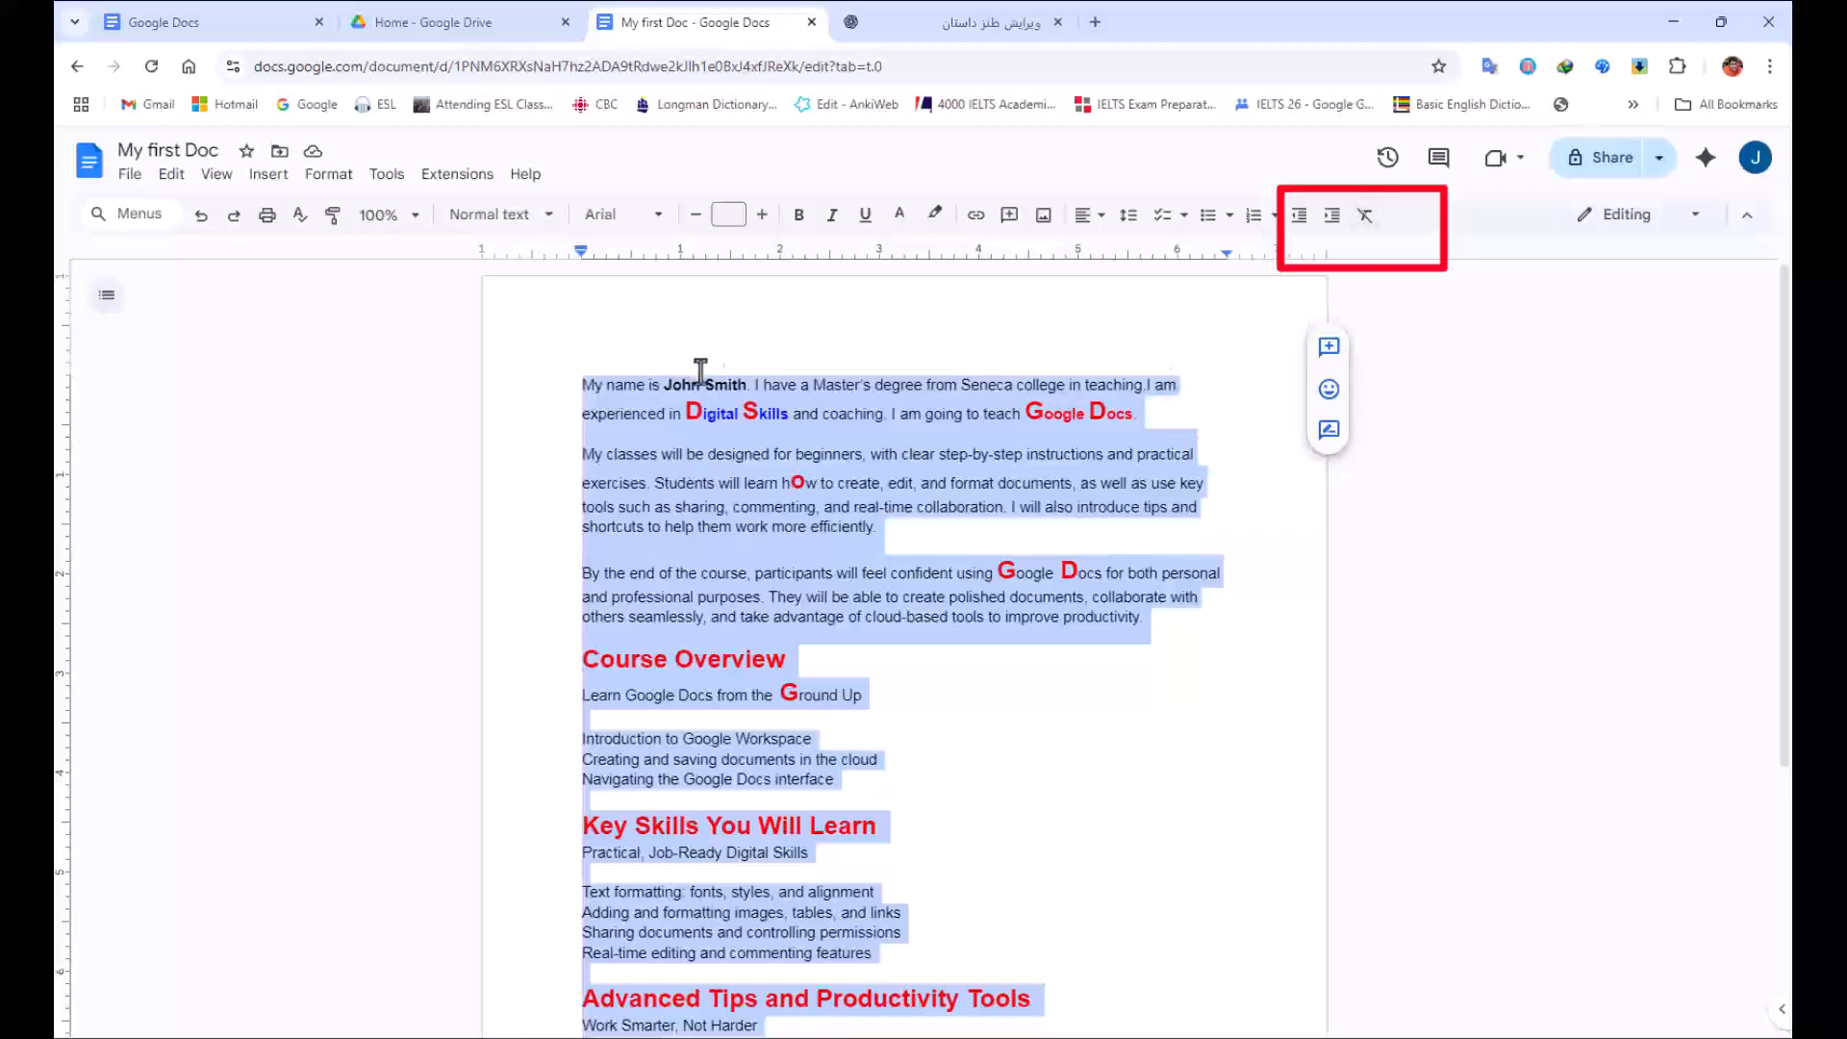
left_click(737, 412)
left_click(684, 382)
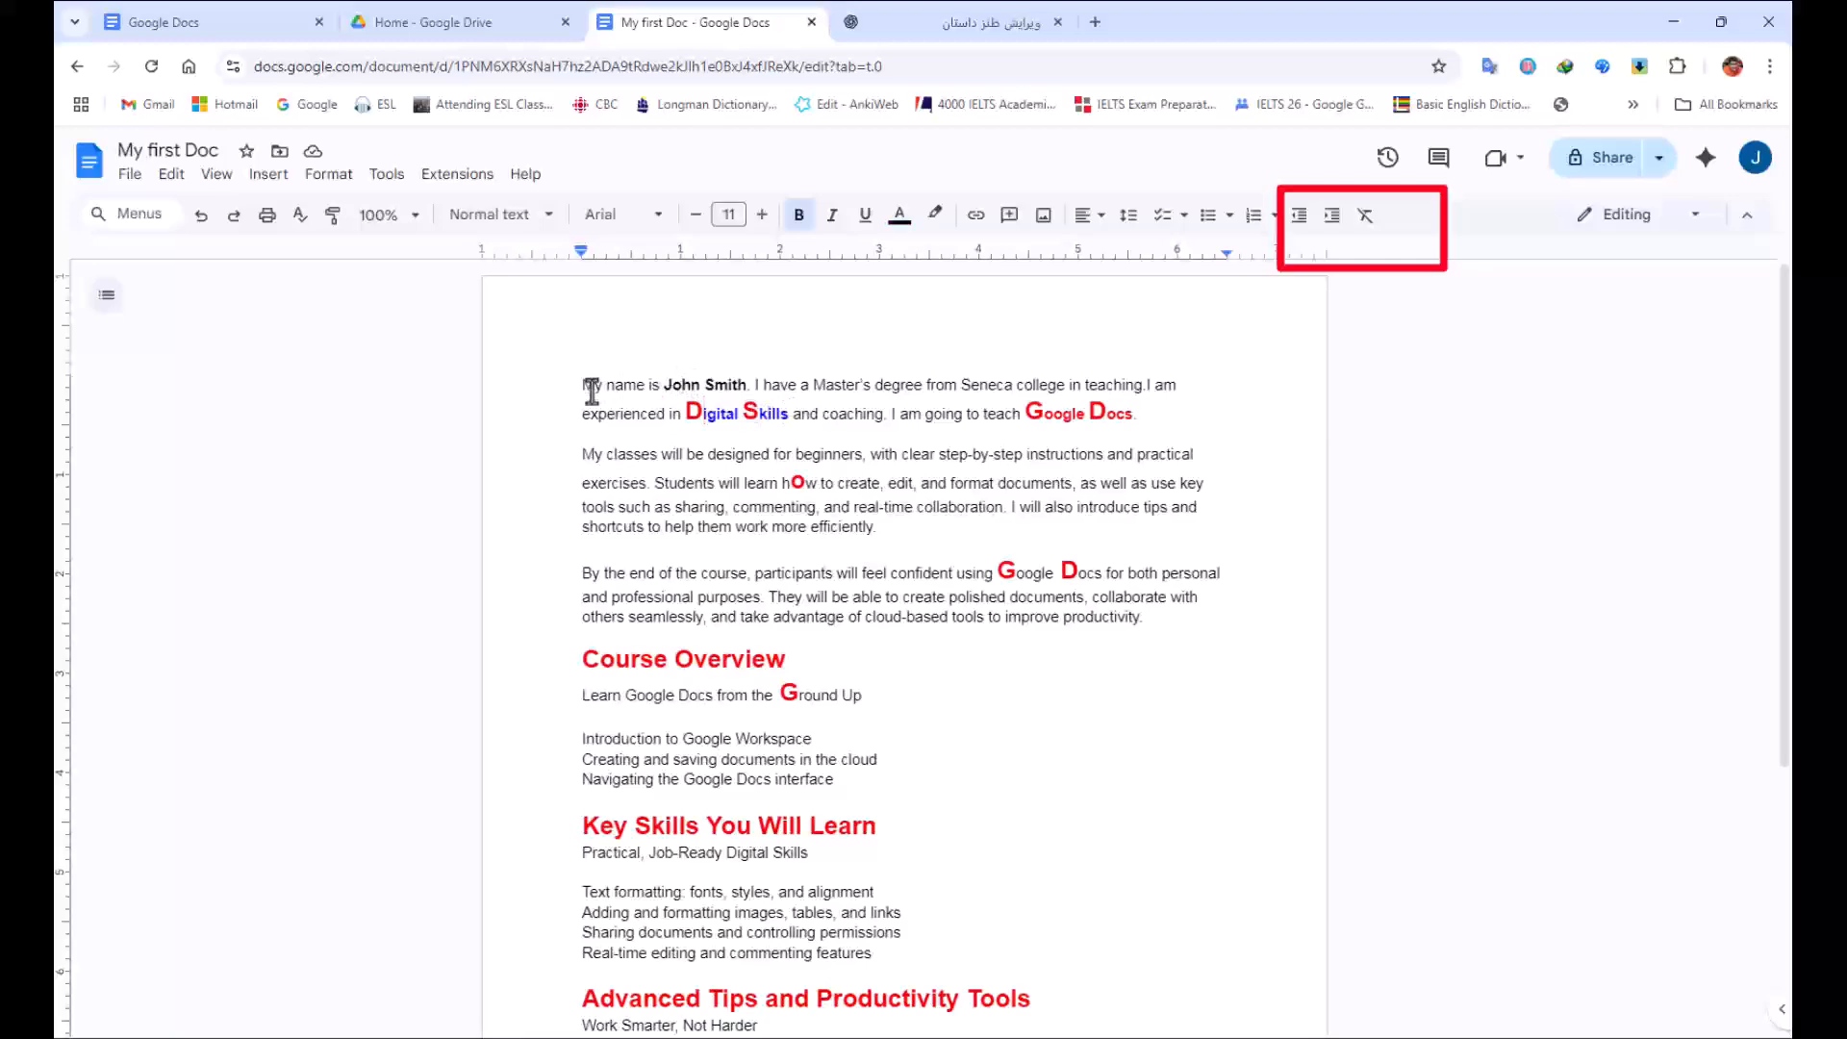
key("ctrl+a")
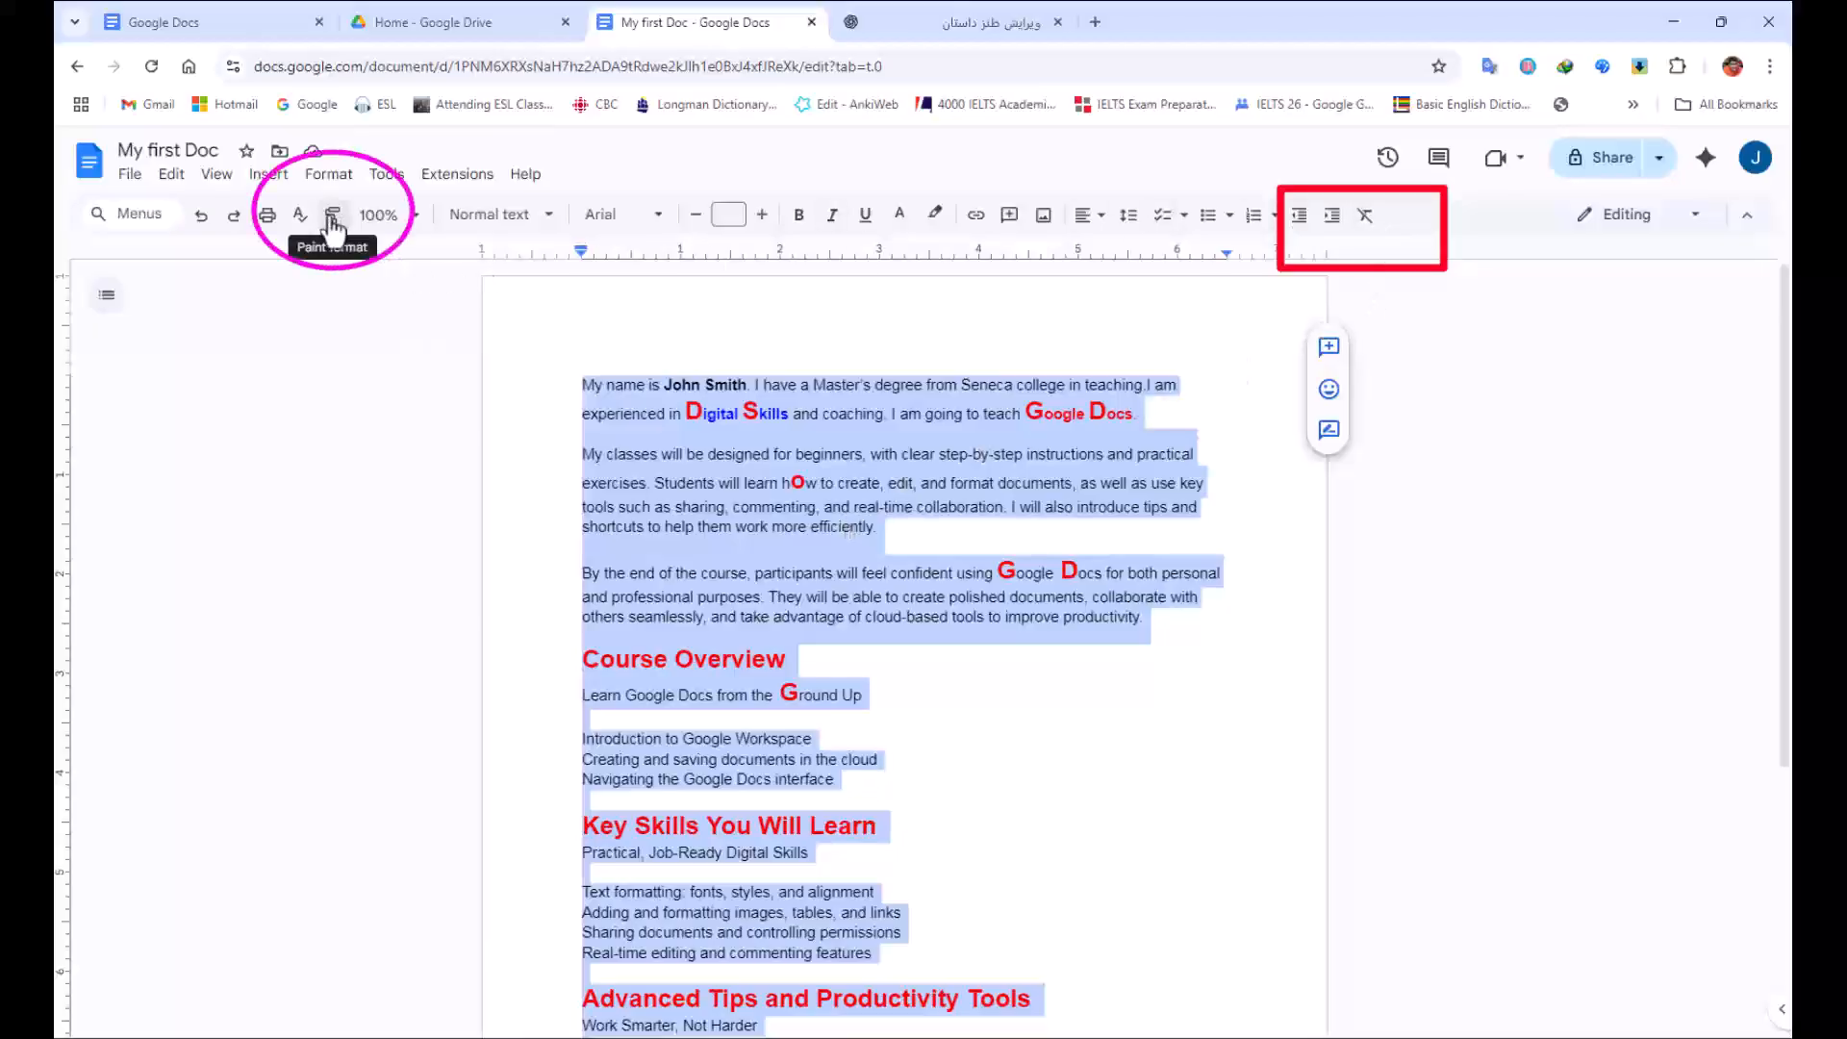
left_click(1366, 217)
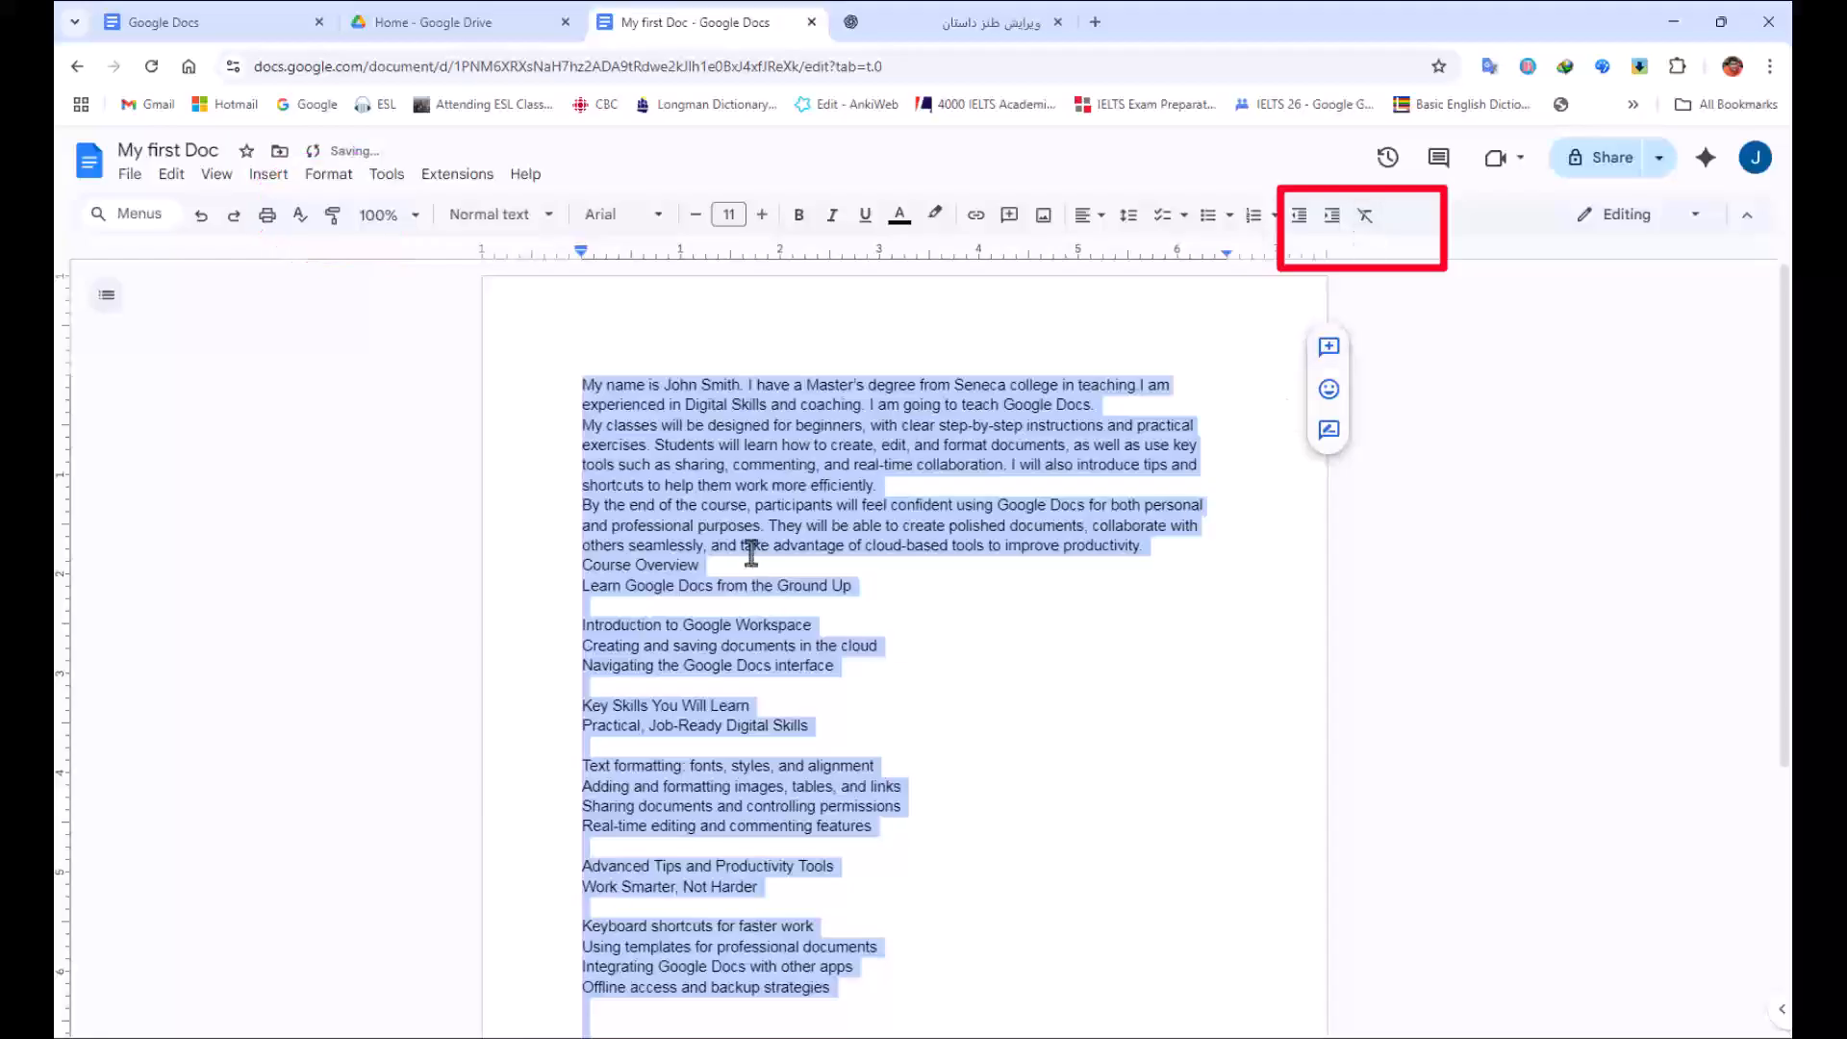
left_click(767, 483)
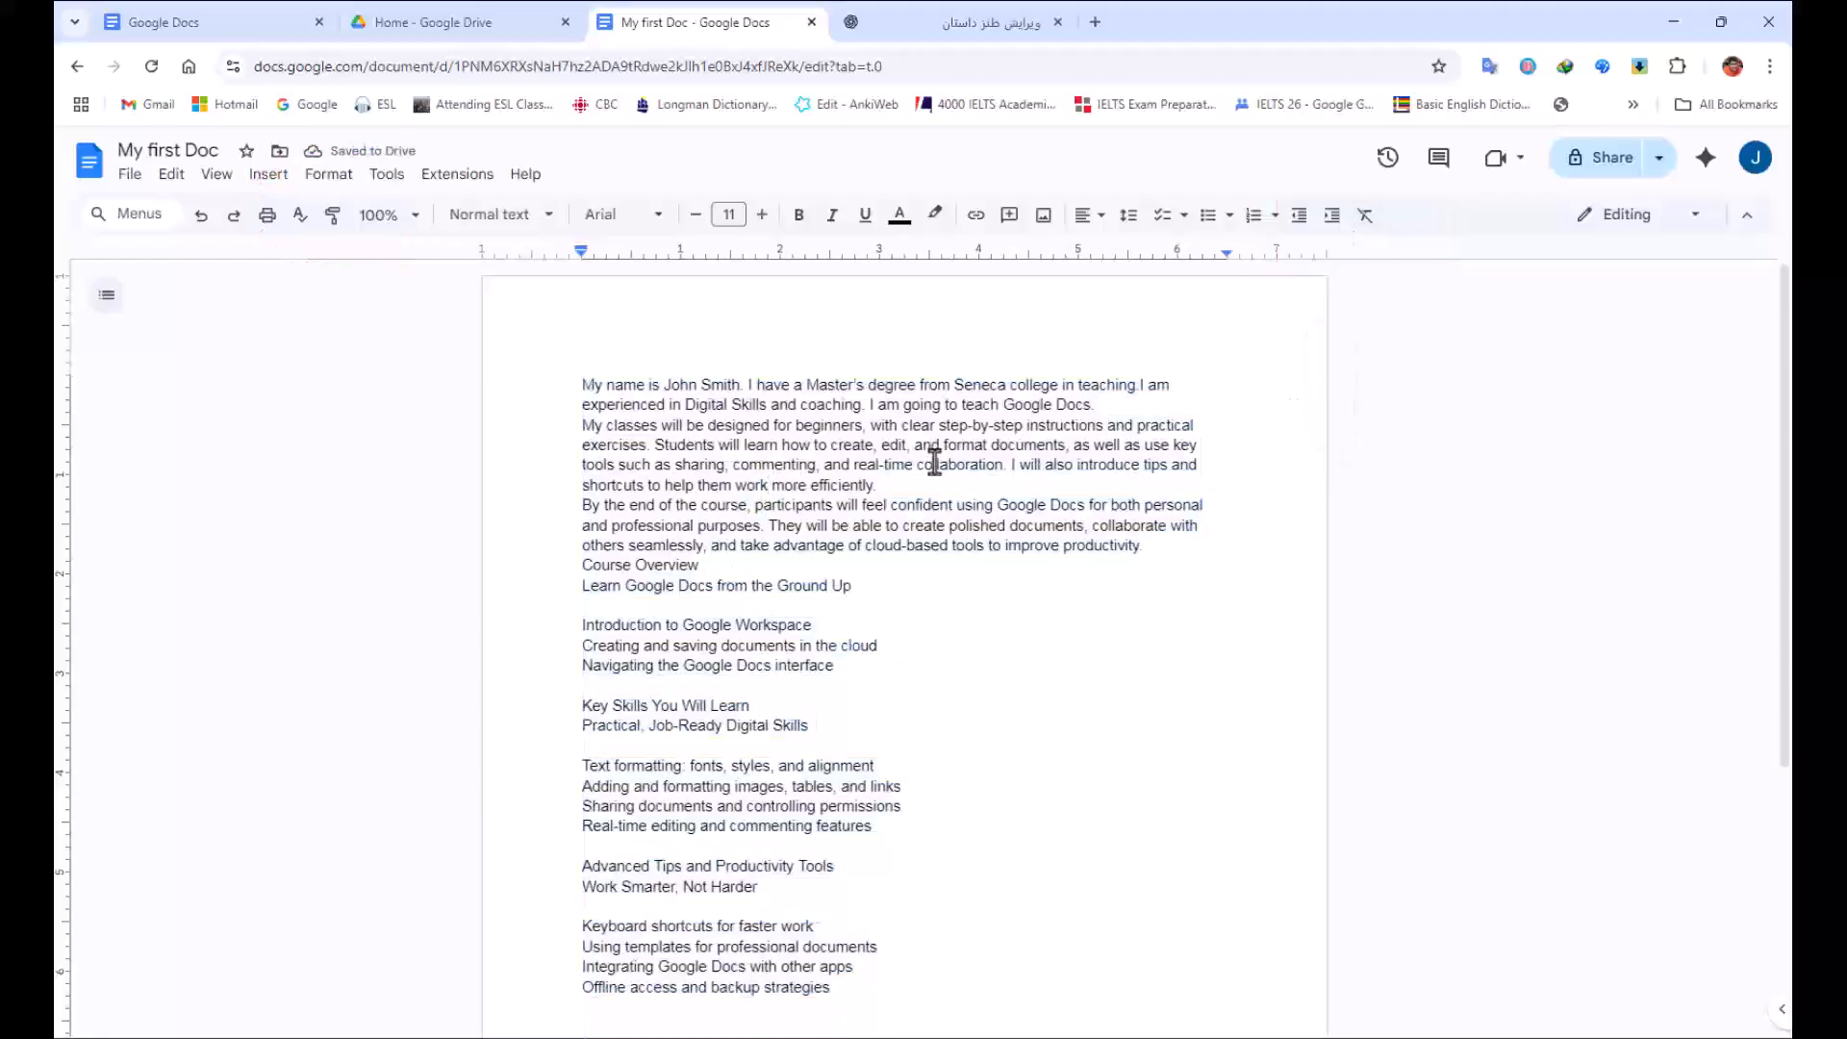
Select the whole first paragraph and the whole second paragraph in turn, and clear the selection.
triple_click(881, 397)
left_click(947, 445)
triple_click(947, 445)
left_click(765, 587)
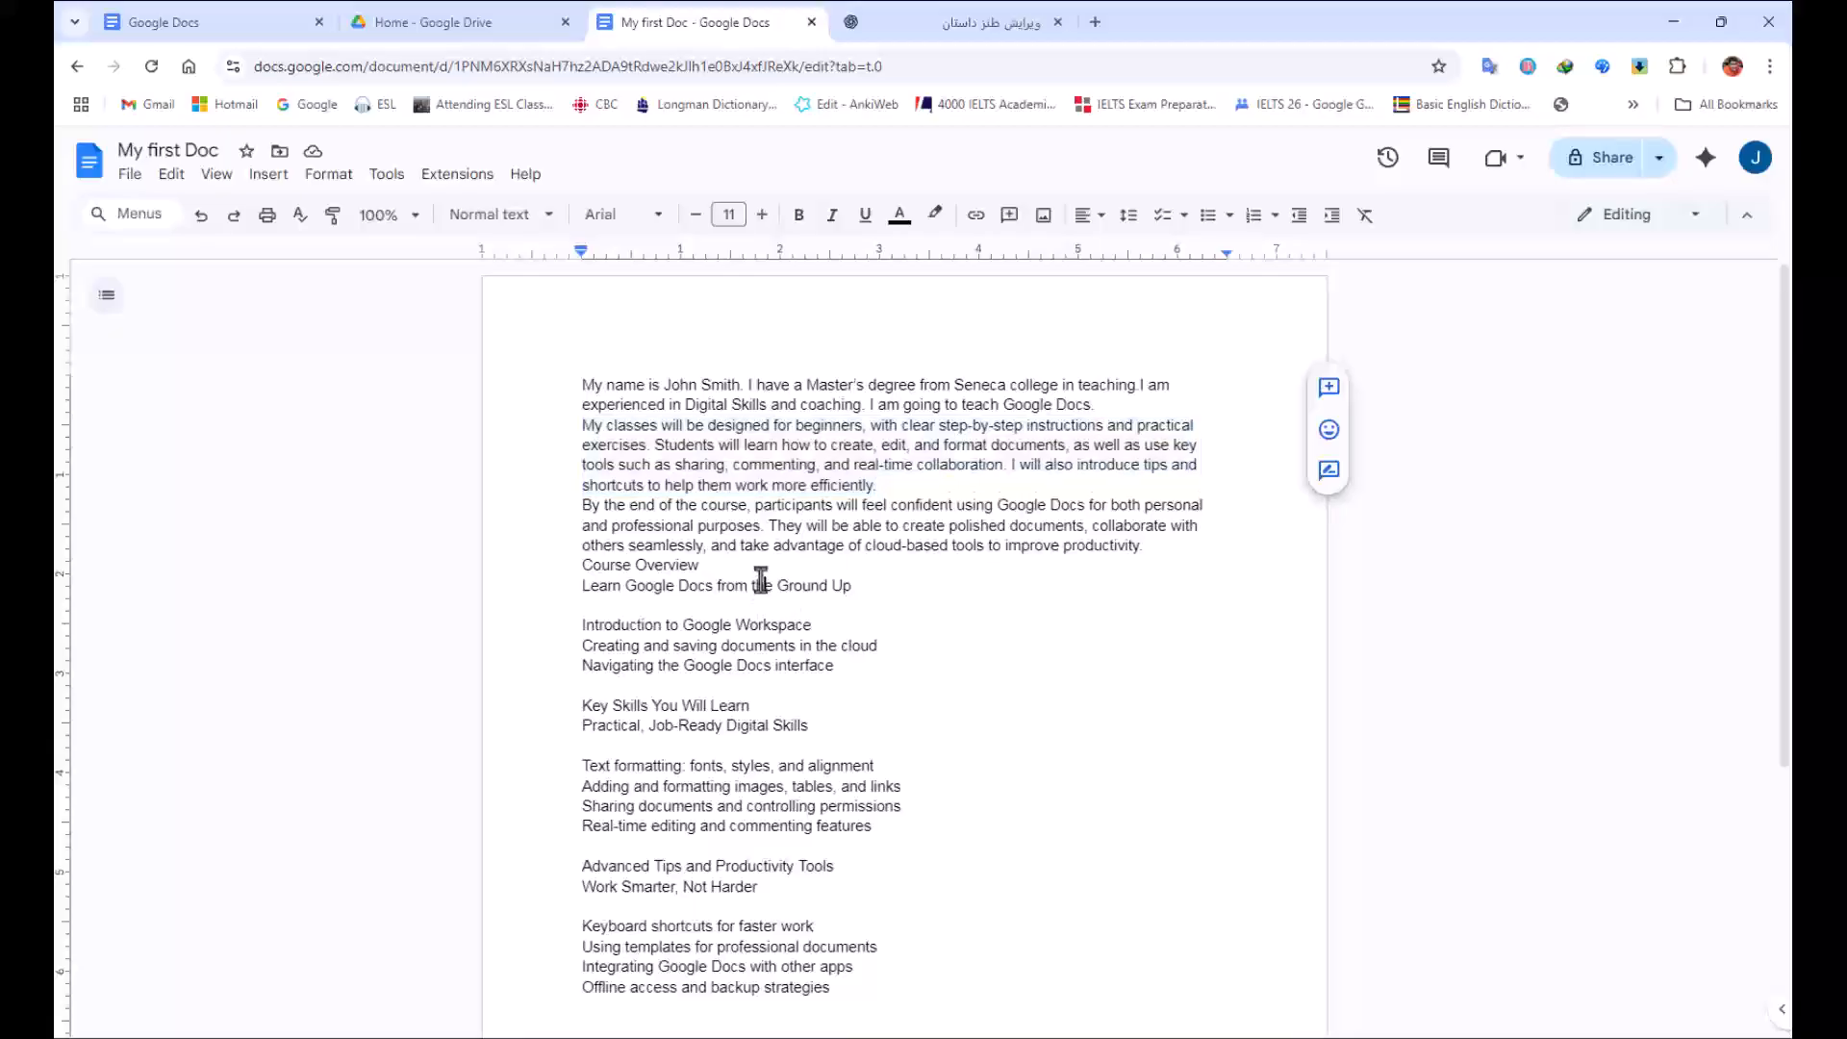
triple_click(787, 471)
left_click(748, 404)
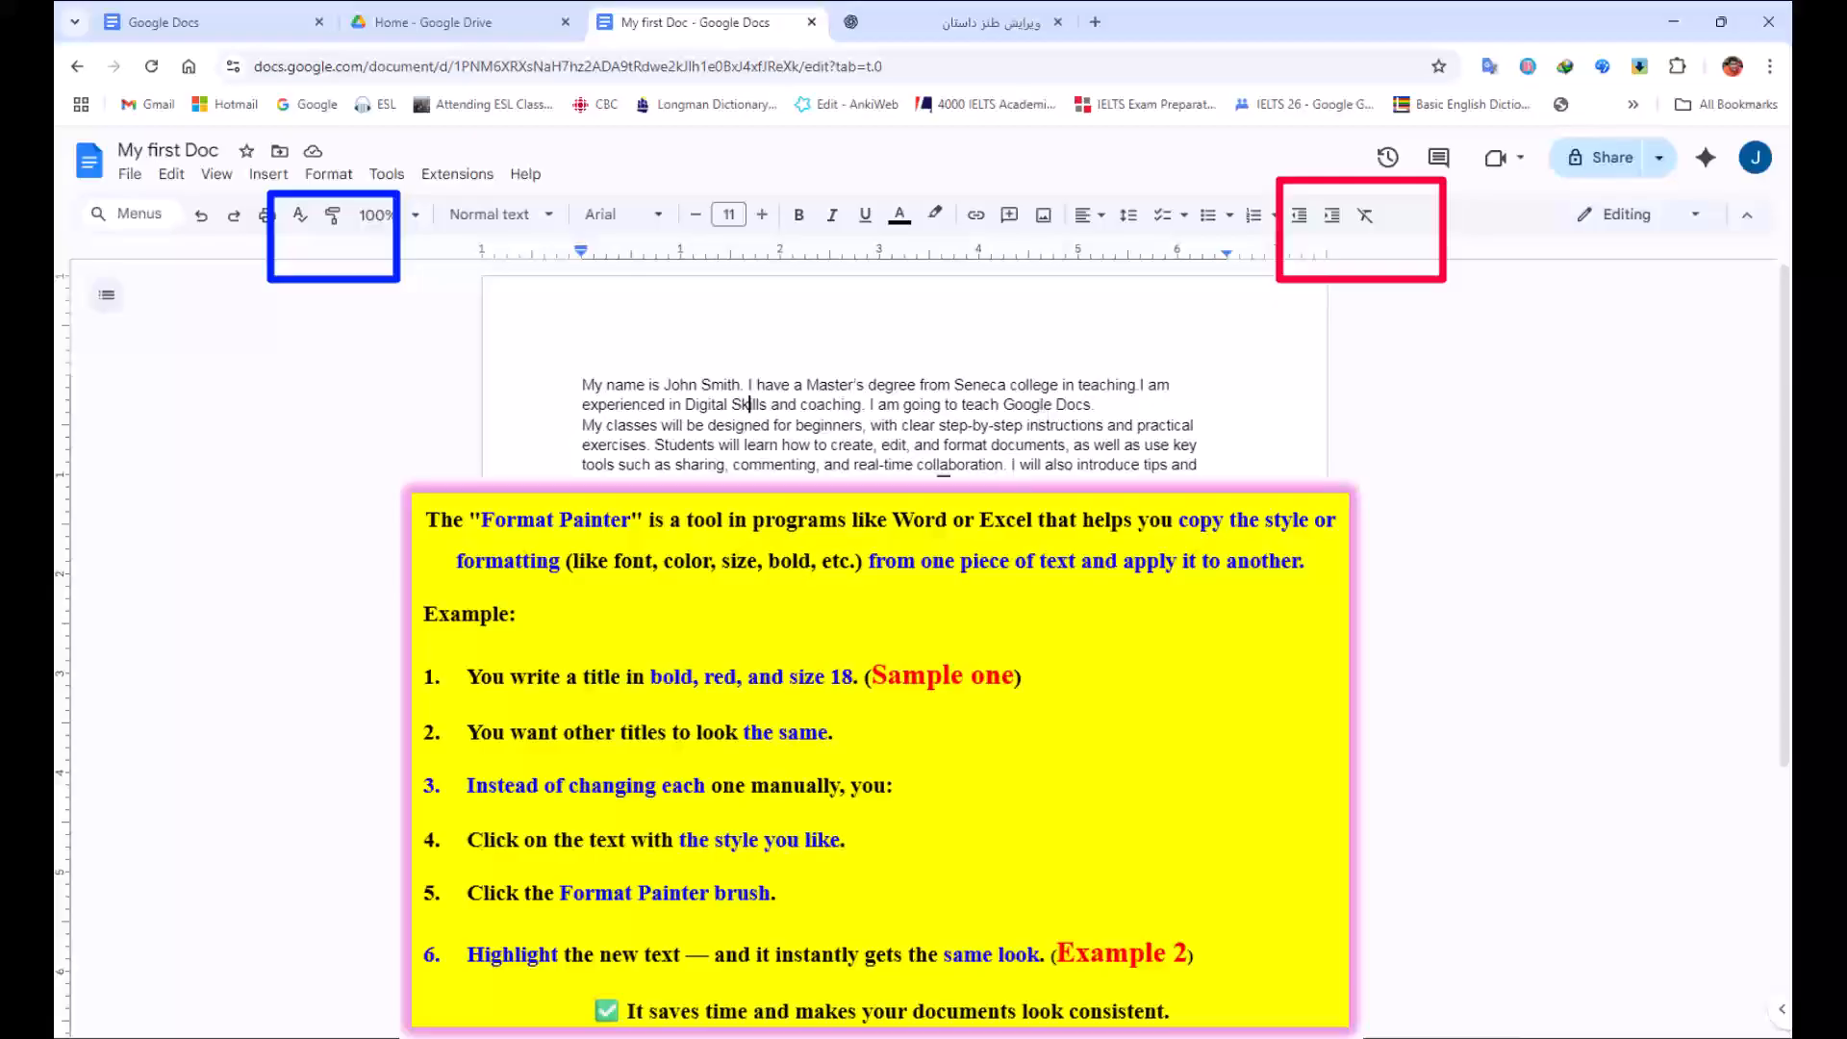
Set the whole first paragraph to font size 12 and bold.
triple_click(901, 404)
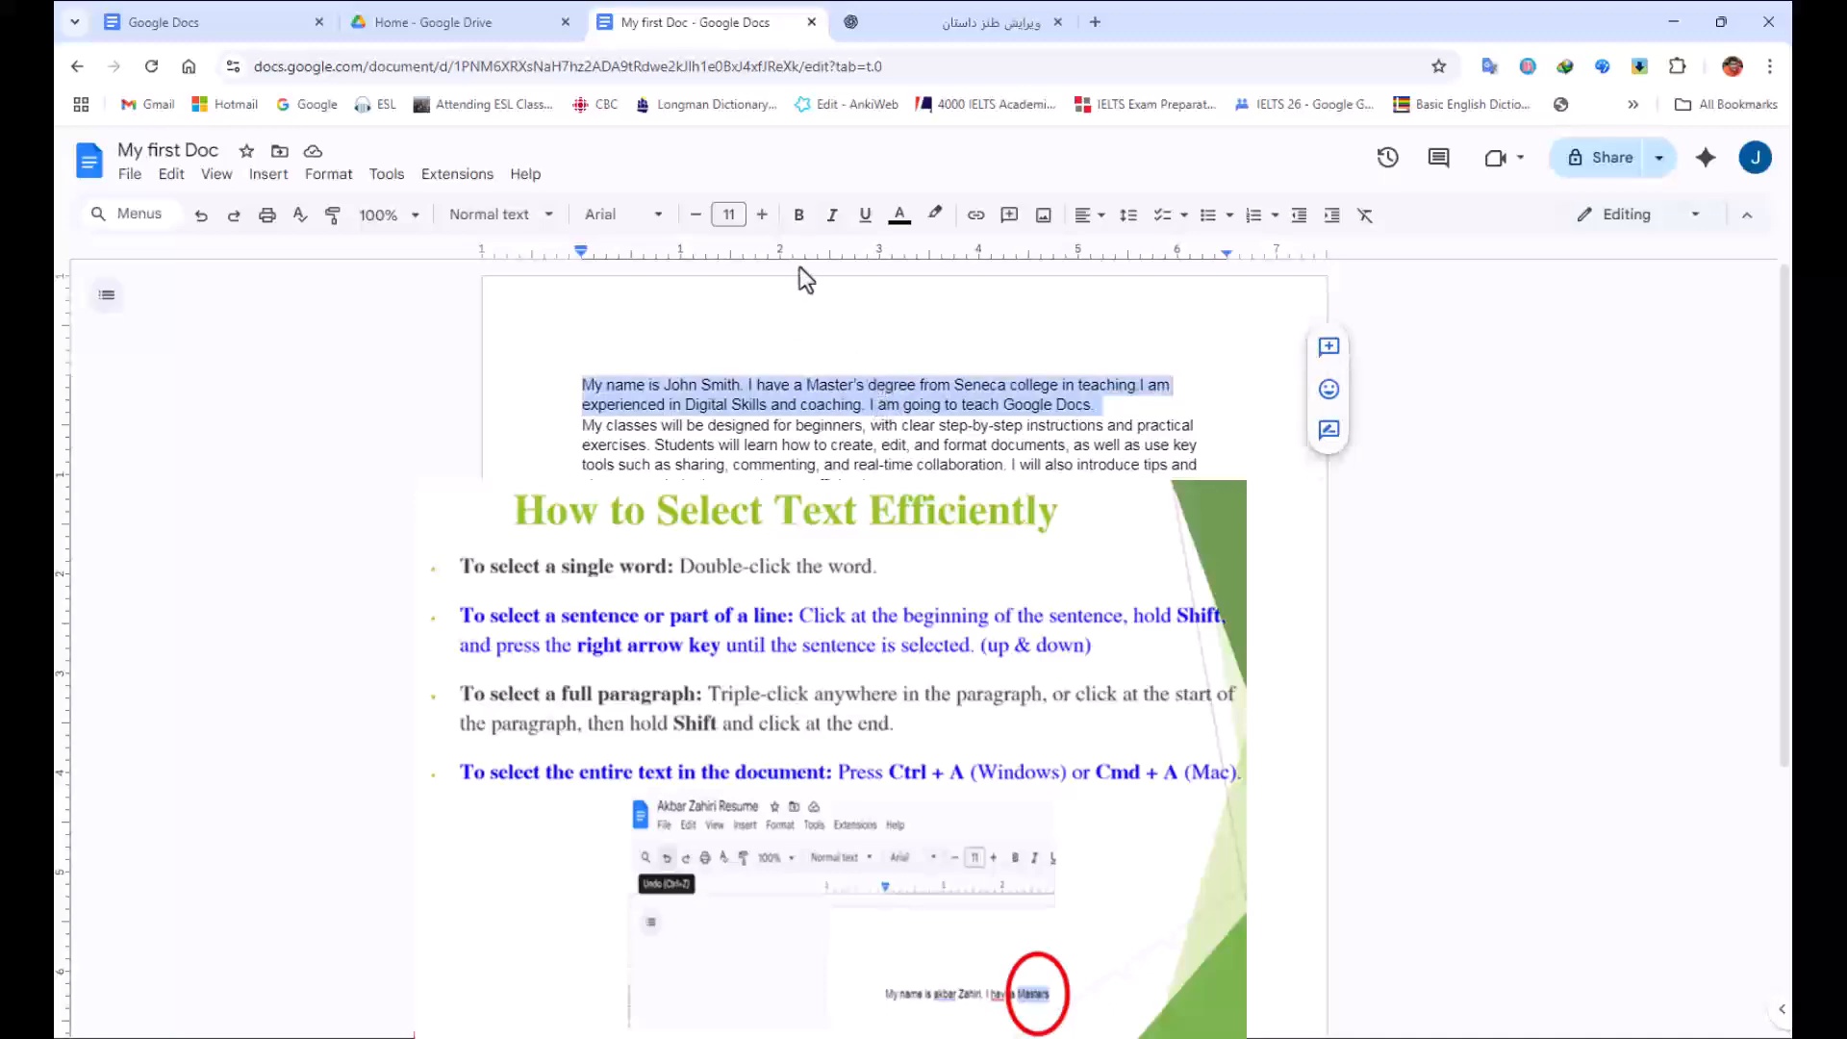
left_click(761, 217)
left_click(800, 219)
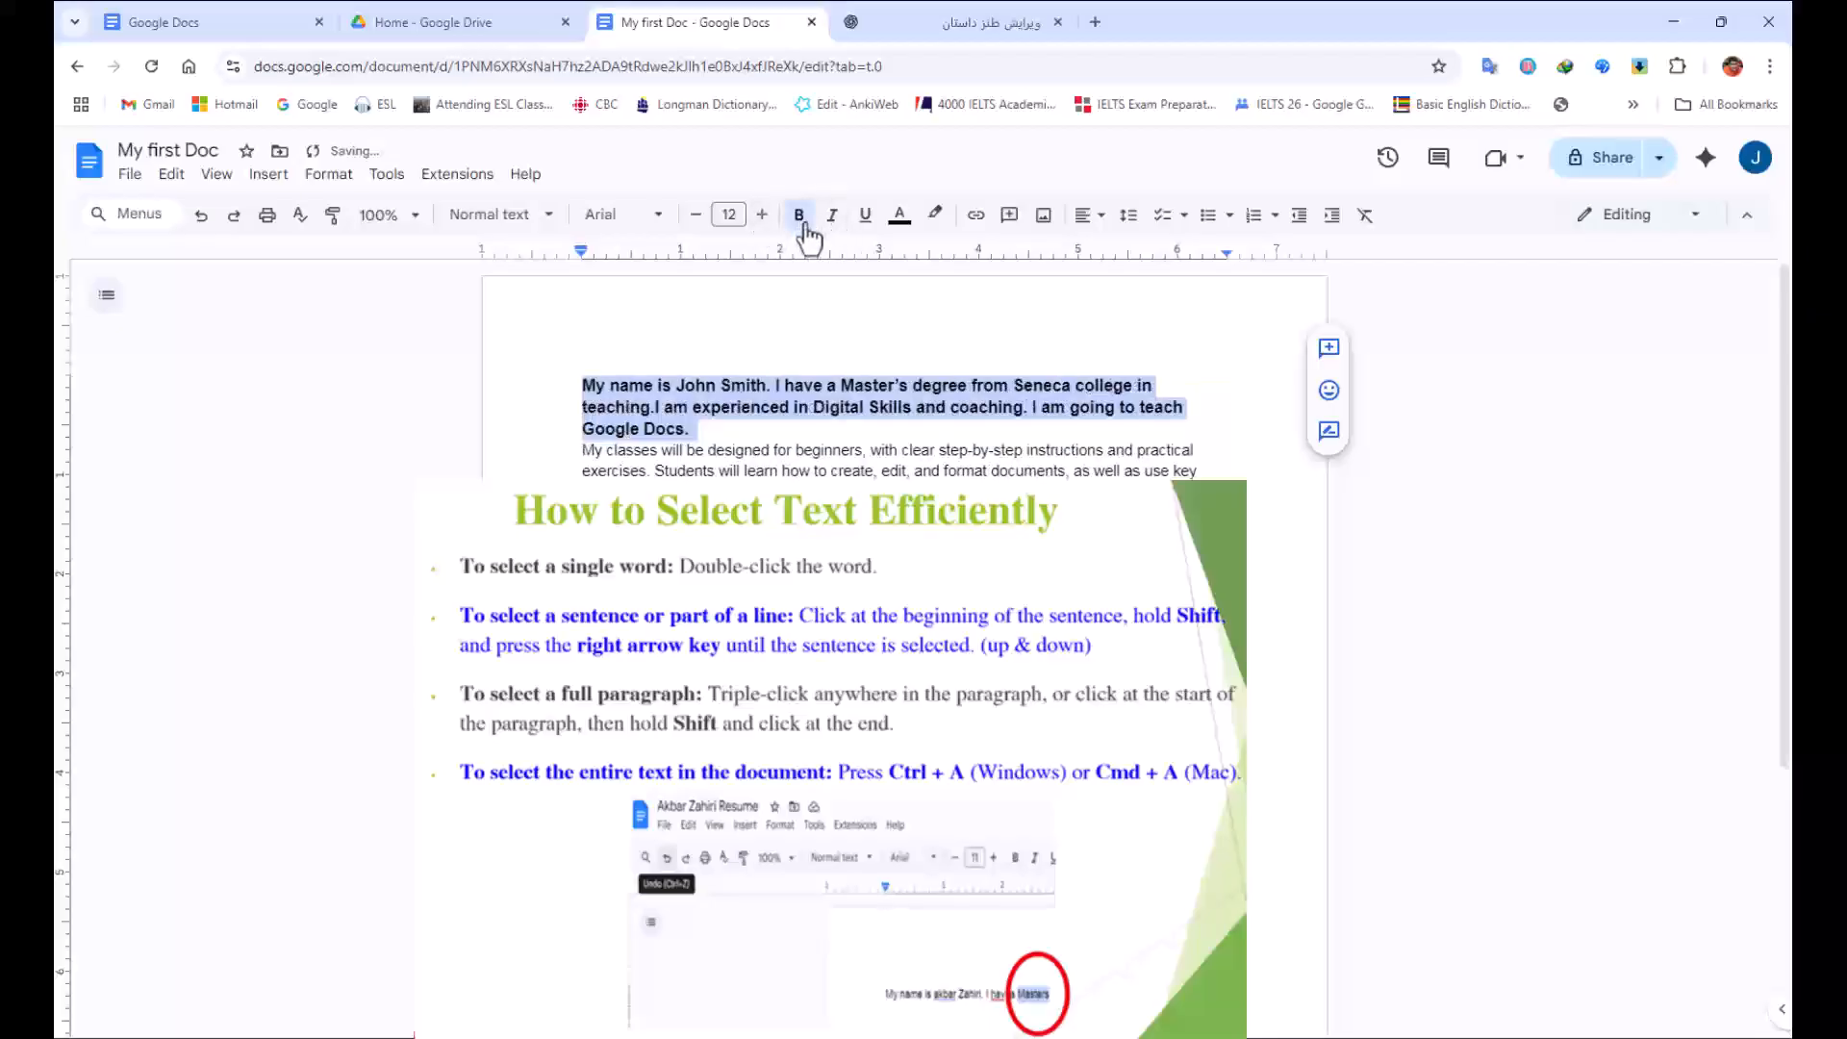
Center the first paragraph, and change its alignment to justified.
left_click(1091, 216)
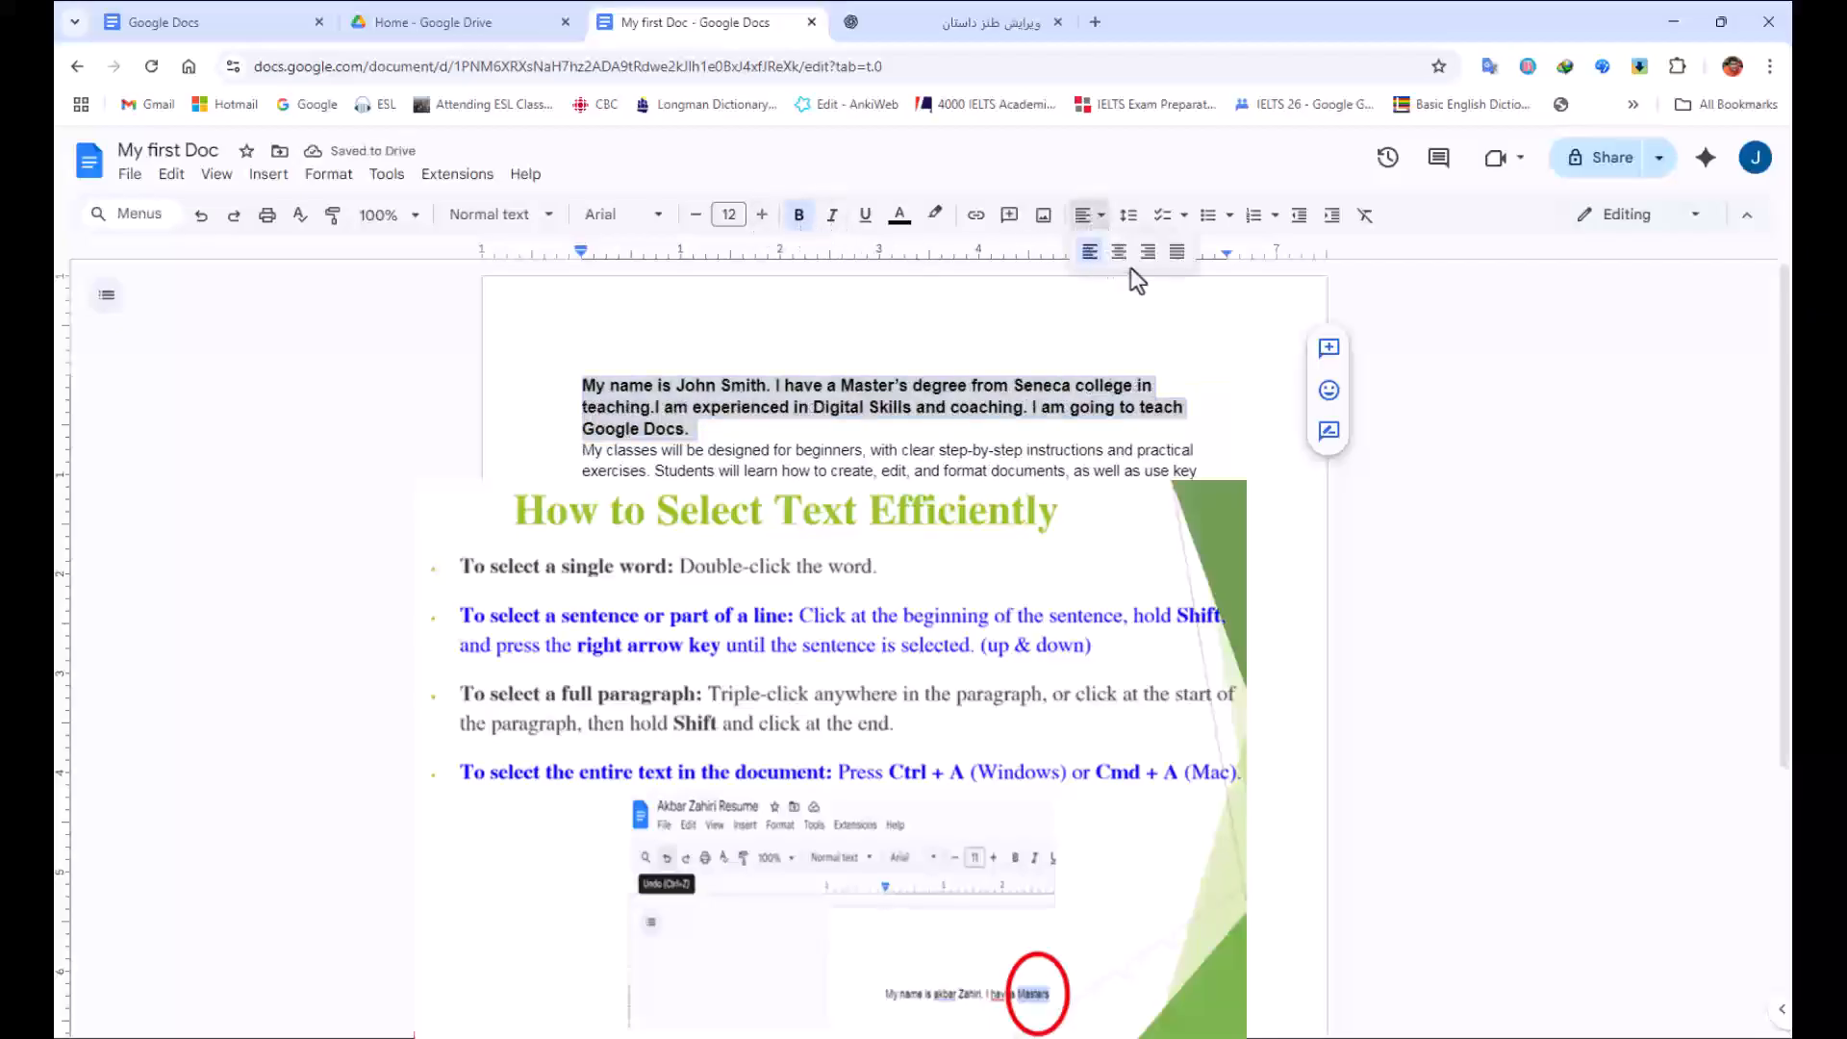
left_click(1116, 252)
left_click(1091, 215)
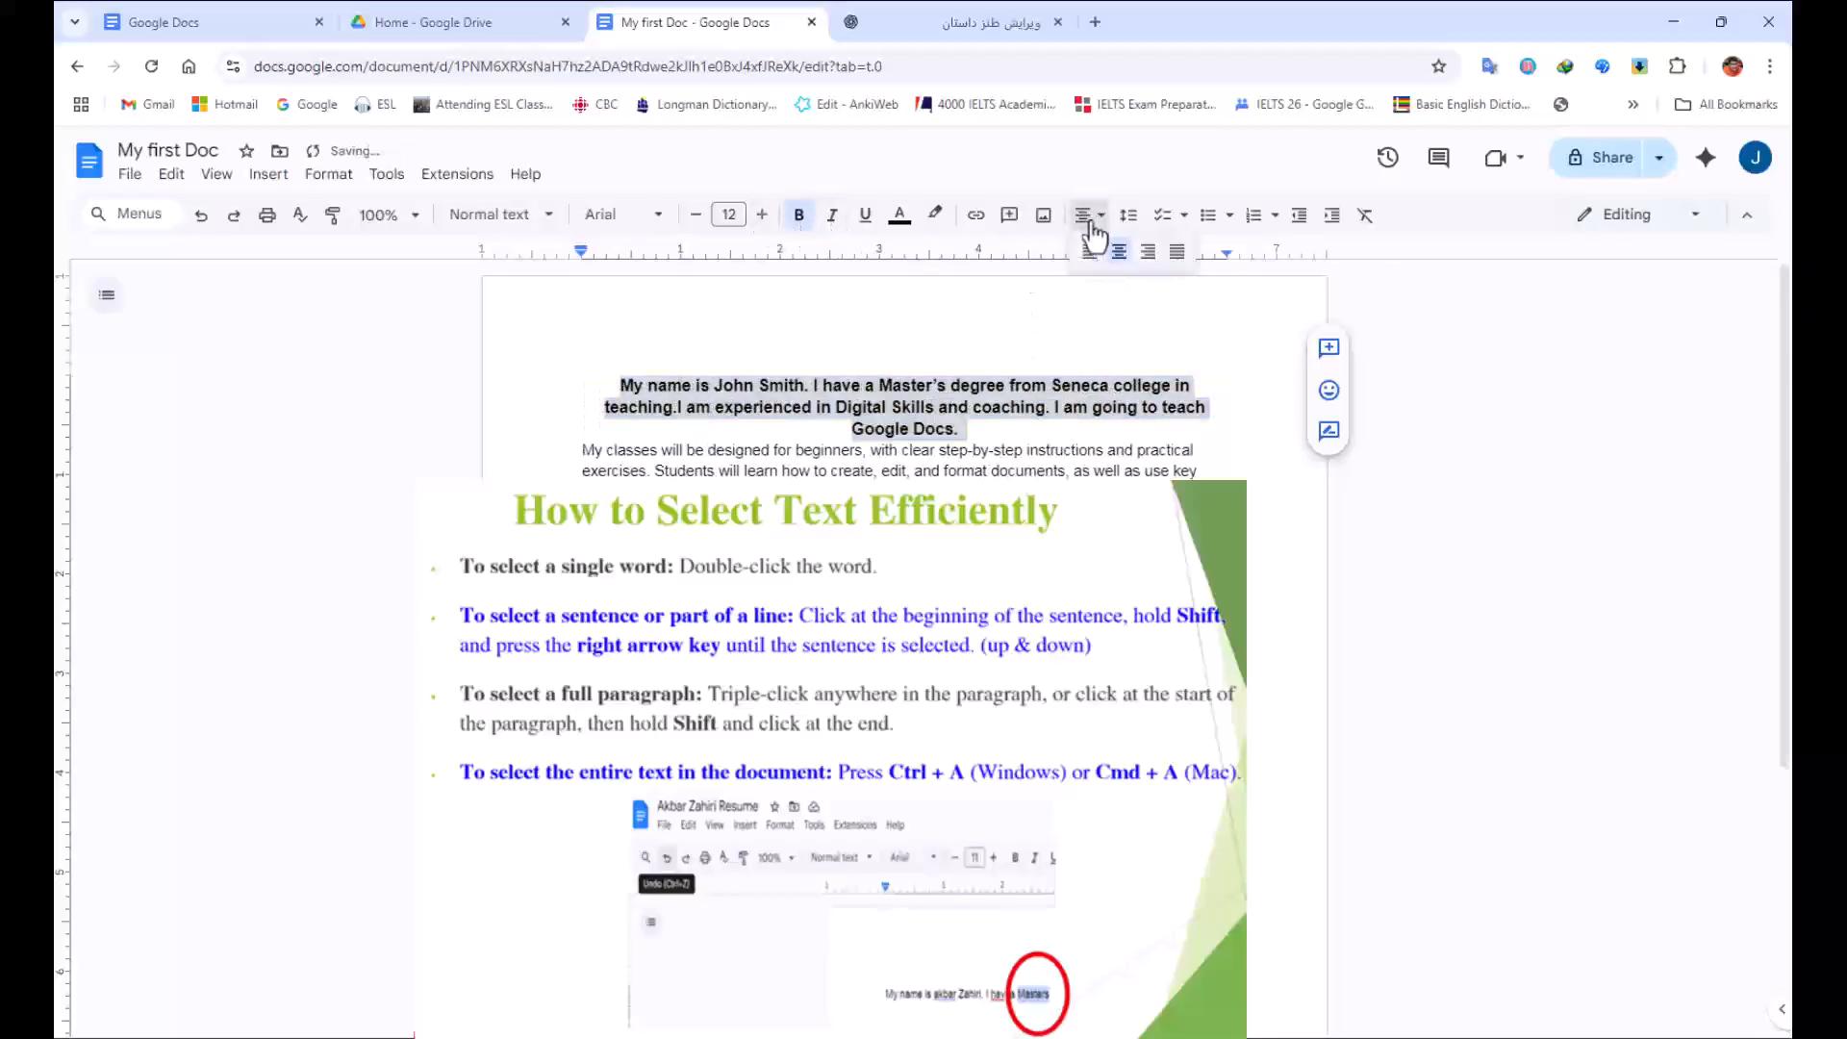
left_click(1183, 252)
left_click(971, 390)
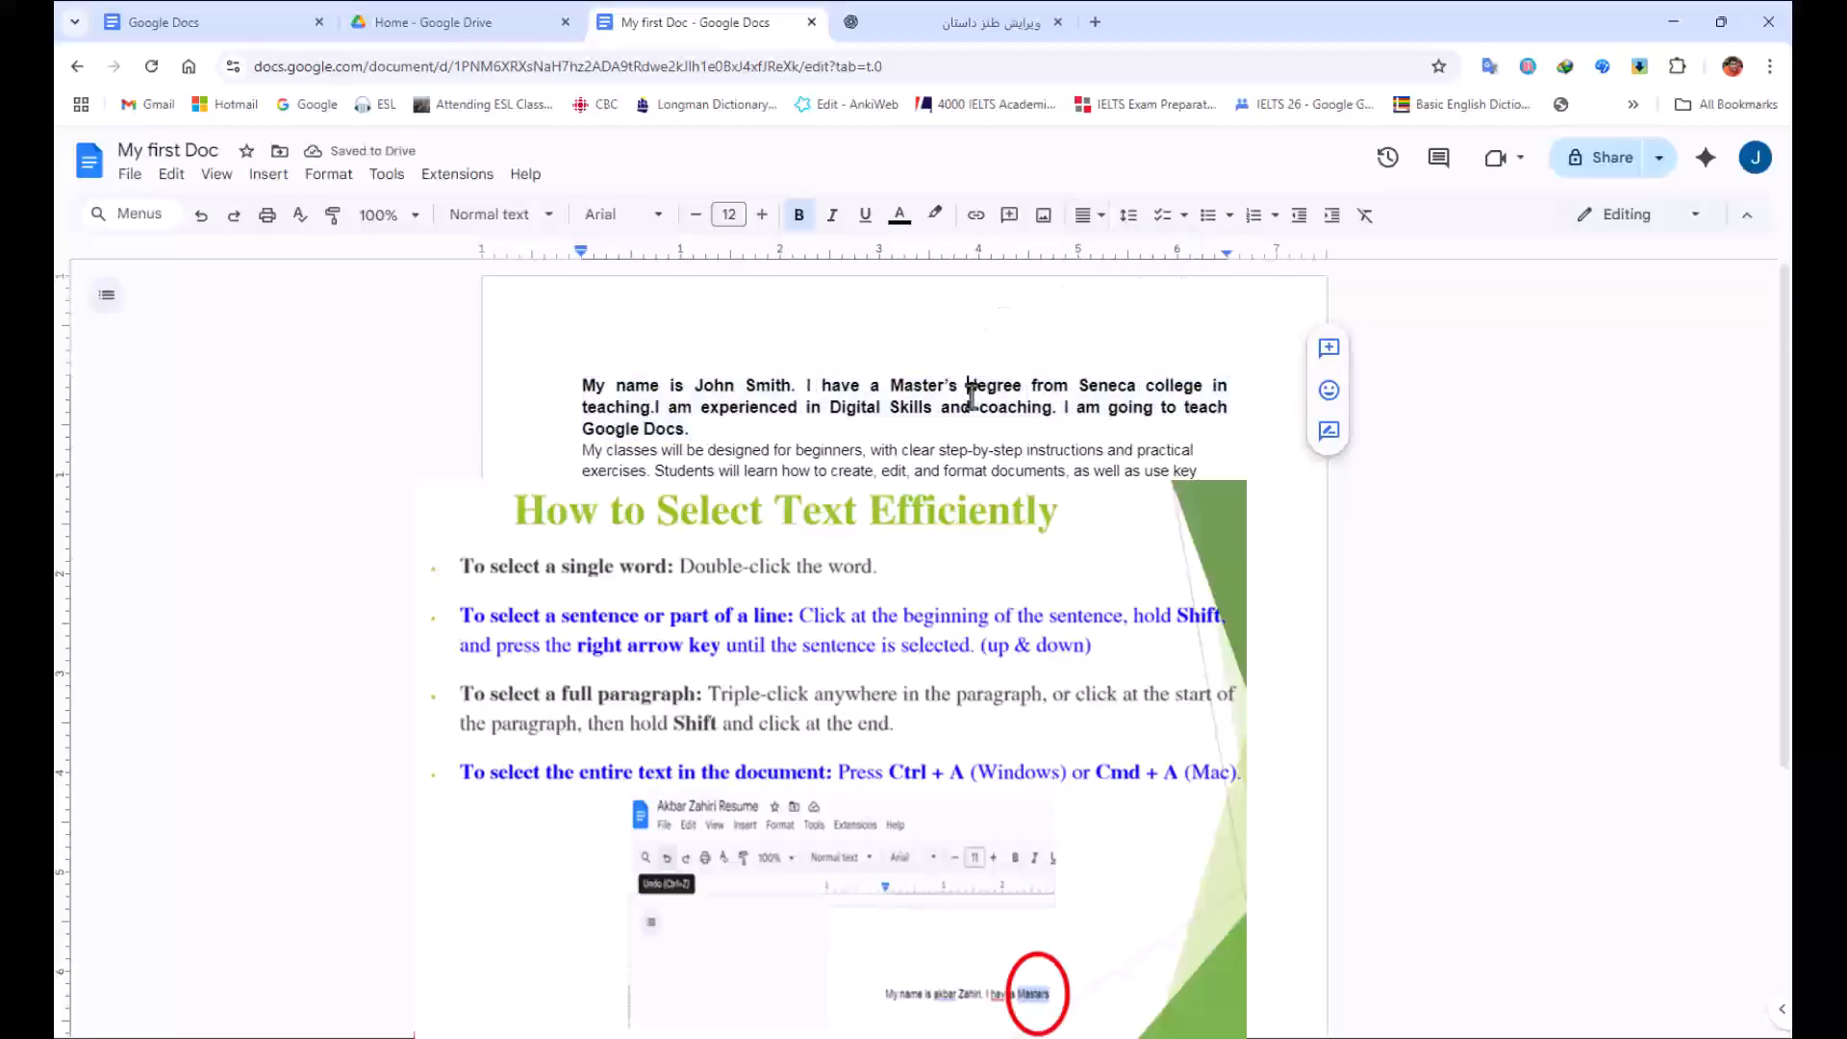
left_click(1115, 348)
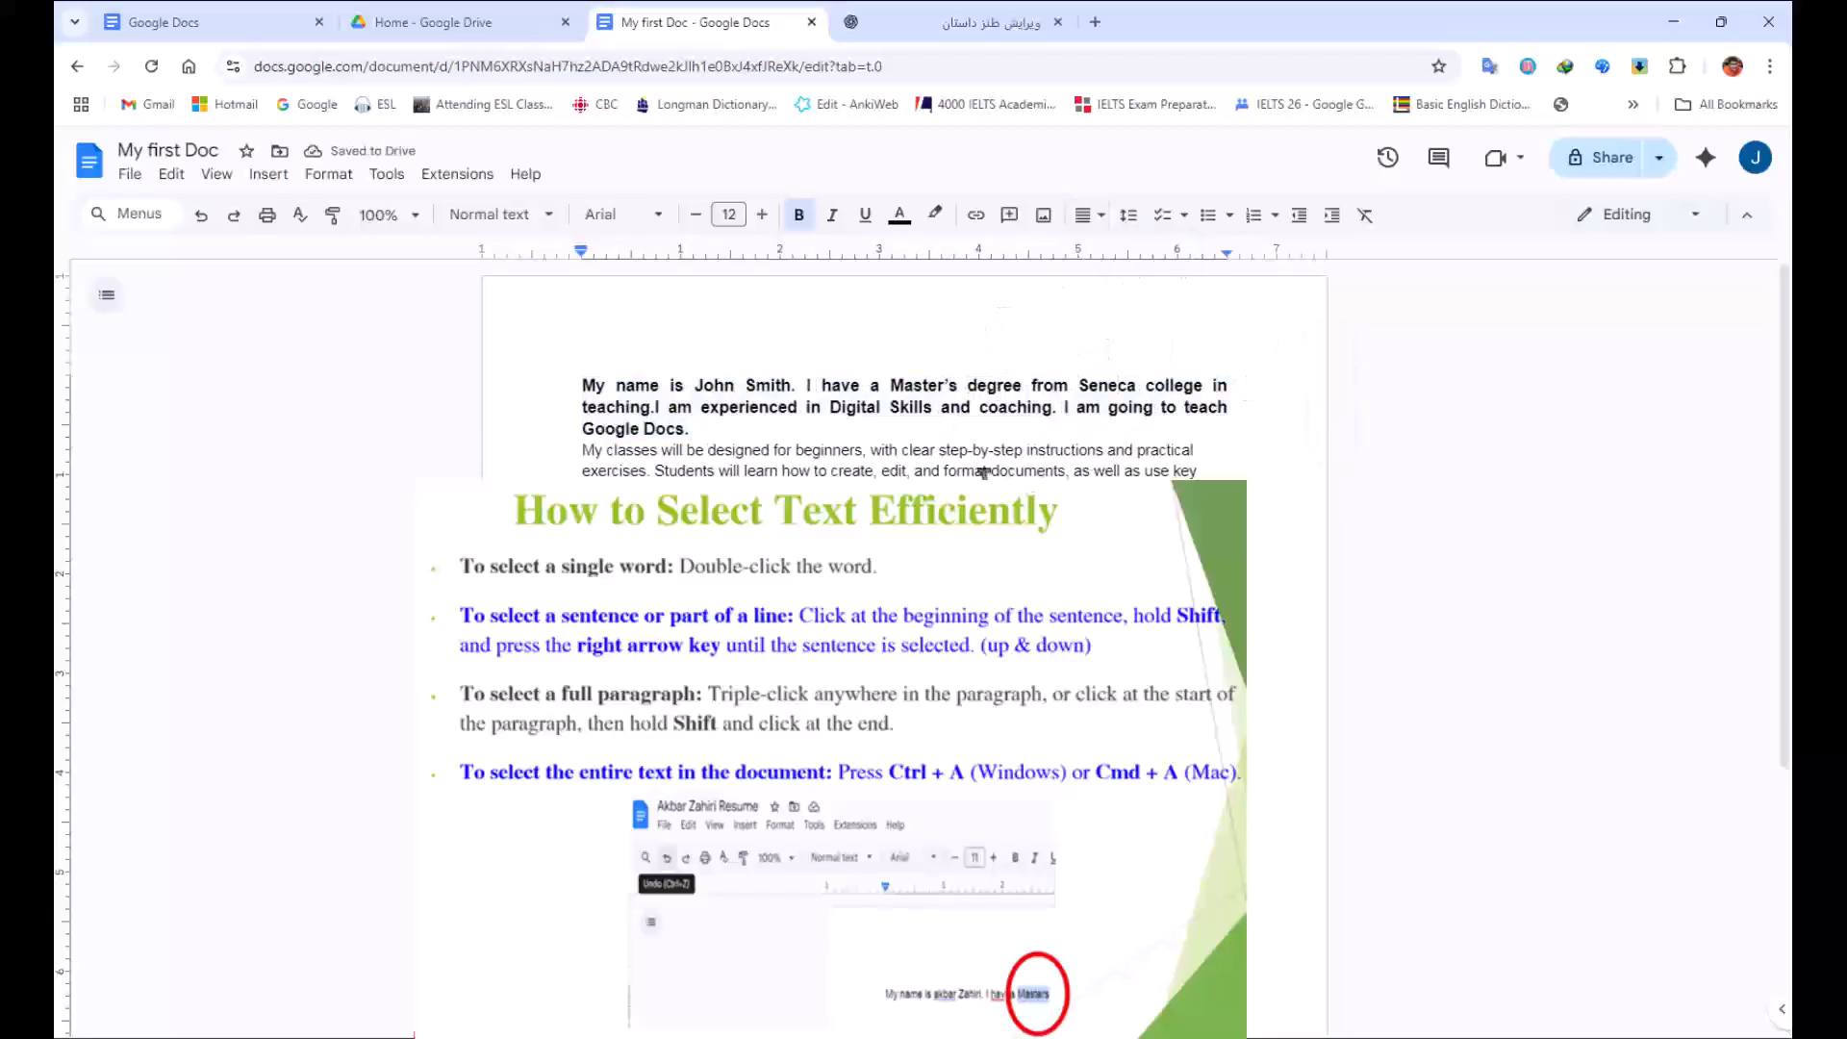